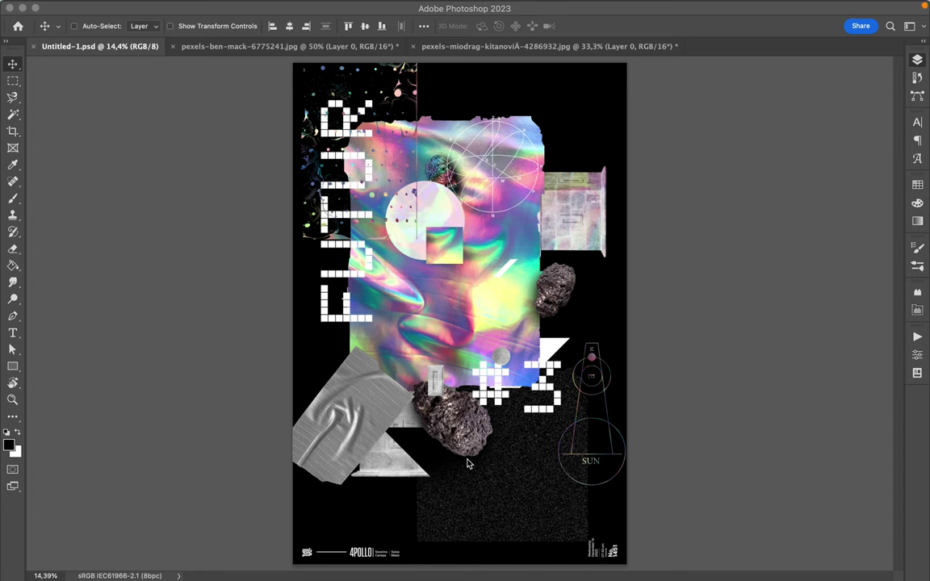
Push holographic texture Layer 2 down and off the poster's left edge to reveal the stone tower
{"action": "key", "text": "F7"}
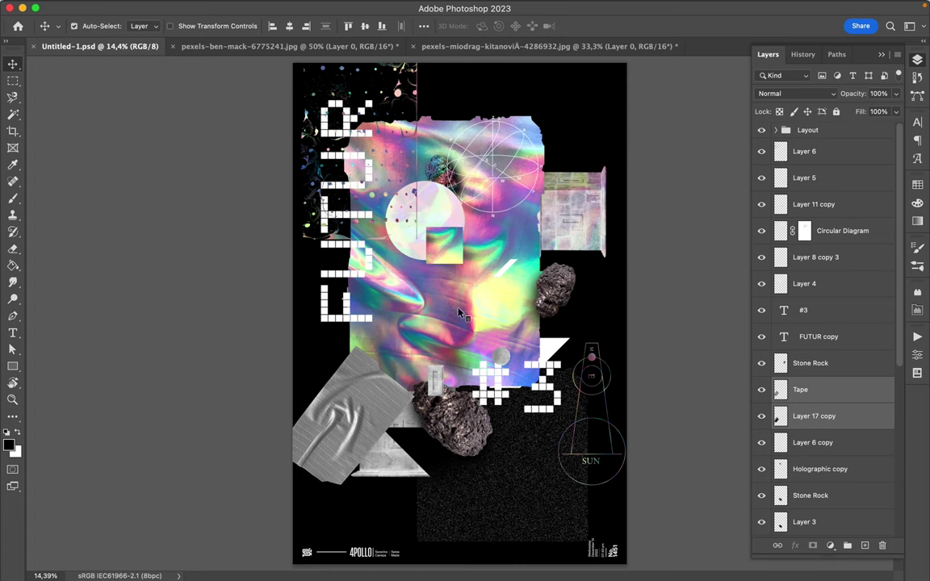
{"action": "left_click", "coordinate": [545, 295]}
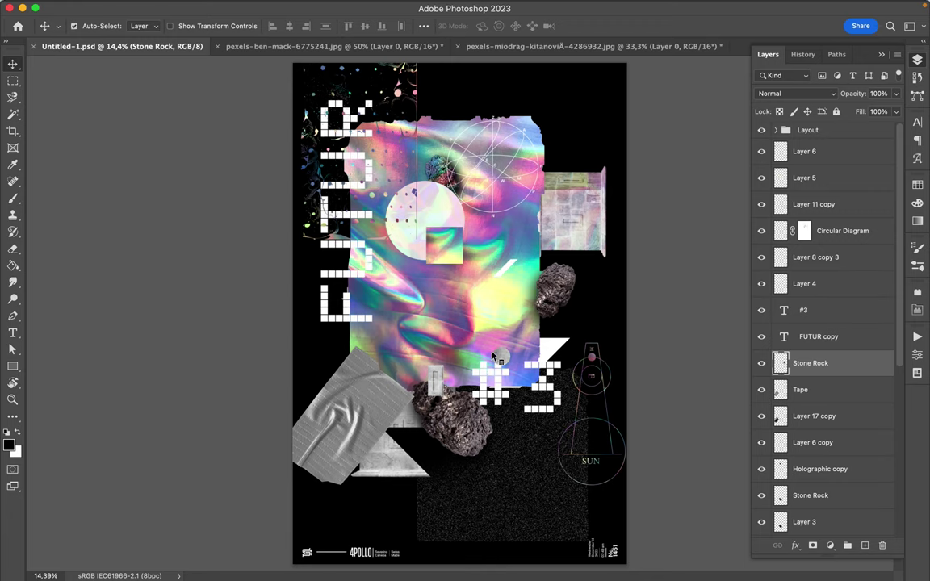
{"action": "left_click", "coordinate": [466, 322]}
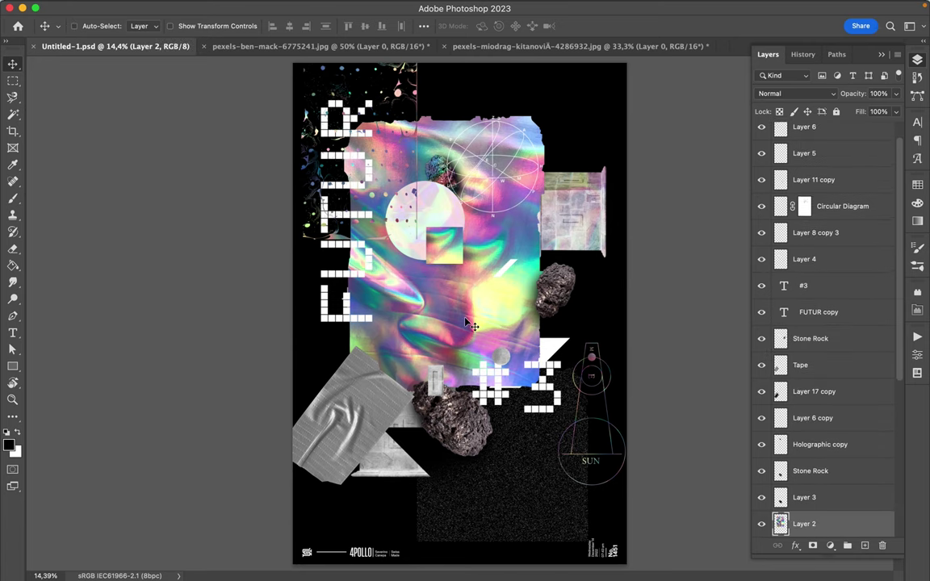
{"action": "left_click_drag", "start_coordinate": [444, 314], "coordinate": [234, 346]}
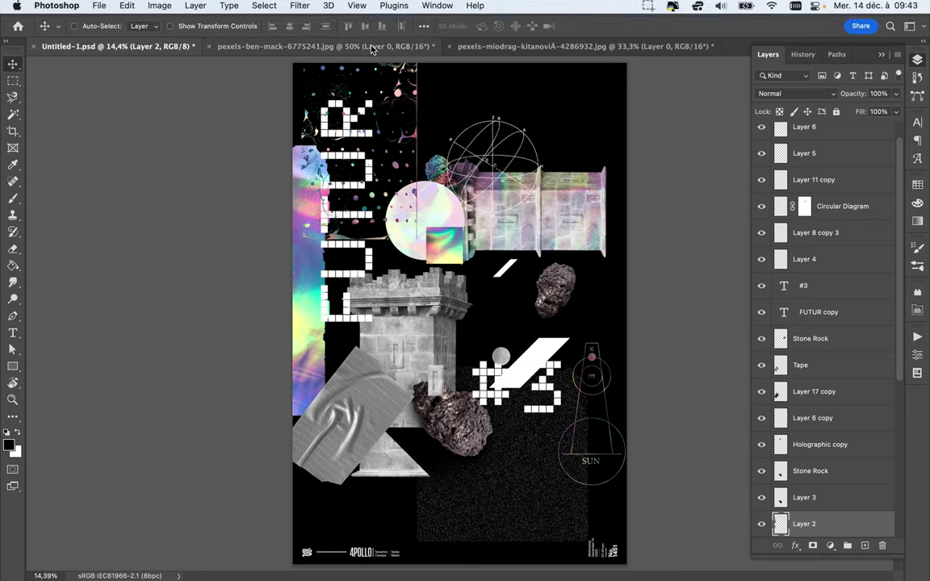
{"action": "left_click", "coordinate": [405, 47]}
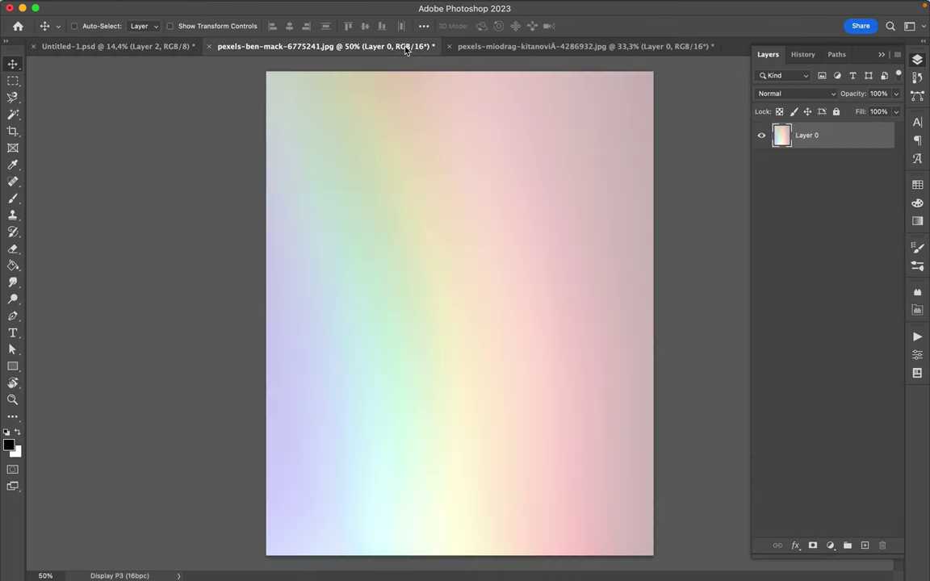
{"action": "left_click", "coordinate": [470, 49]}
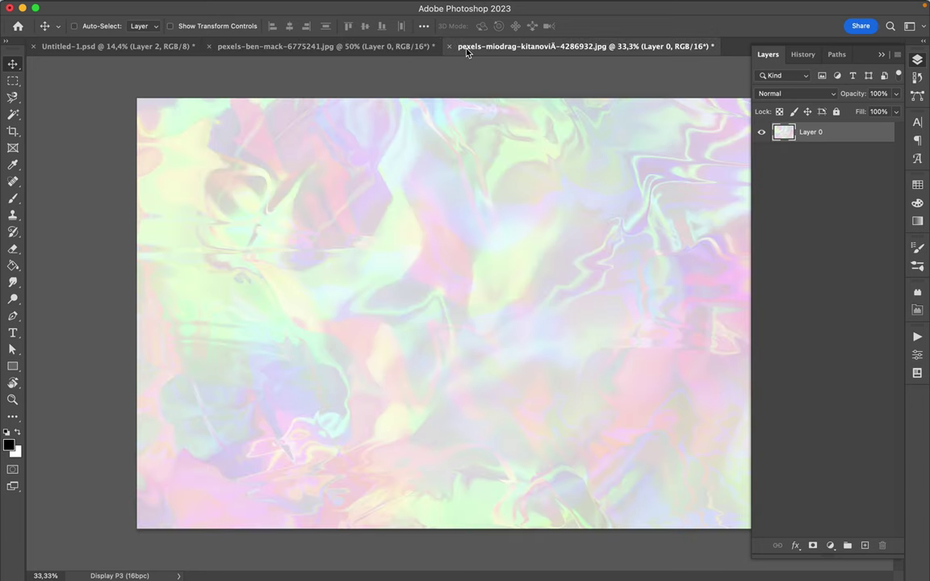
{"action": "left_click", "coordinate": [114, 45]}
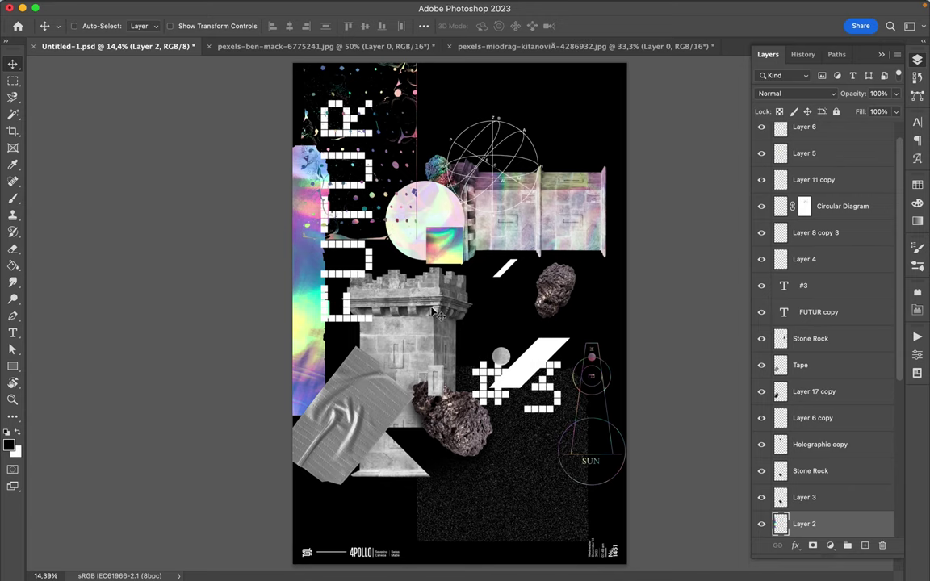
Move the tape onto the tower top, lower FUTUR slightly, and place #3 below the tower
{"action": "left_click", "coordinate": [381, 409], "text": "super"}
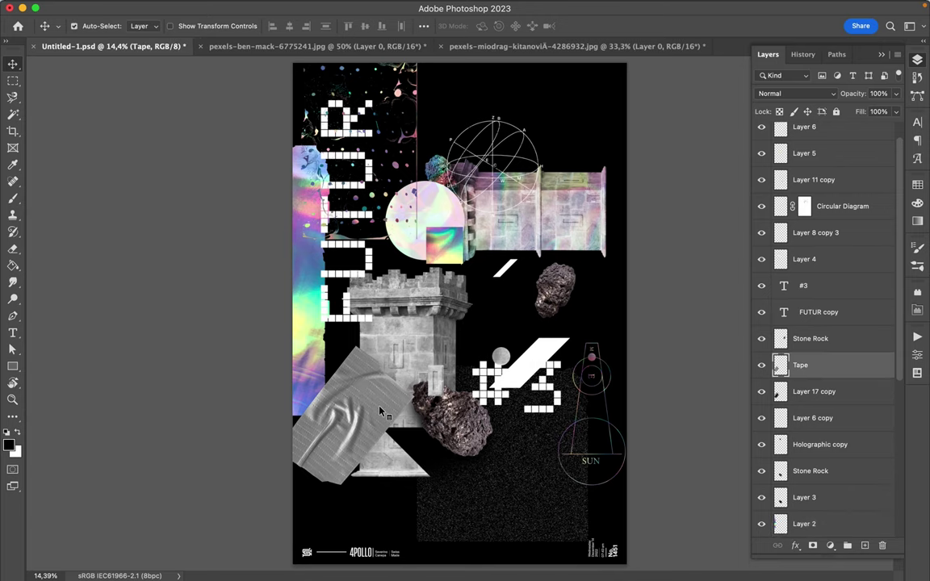
{"action": "left_click_drag", "start_coordinate": [372, 461], "coordinate": [481, 325]}
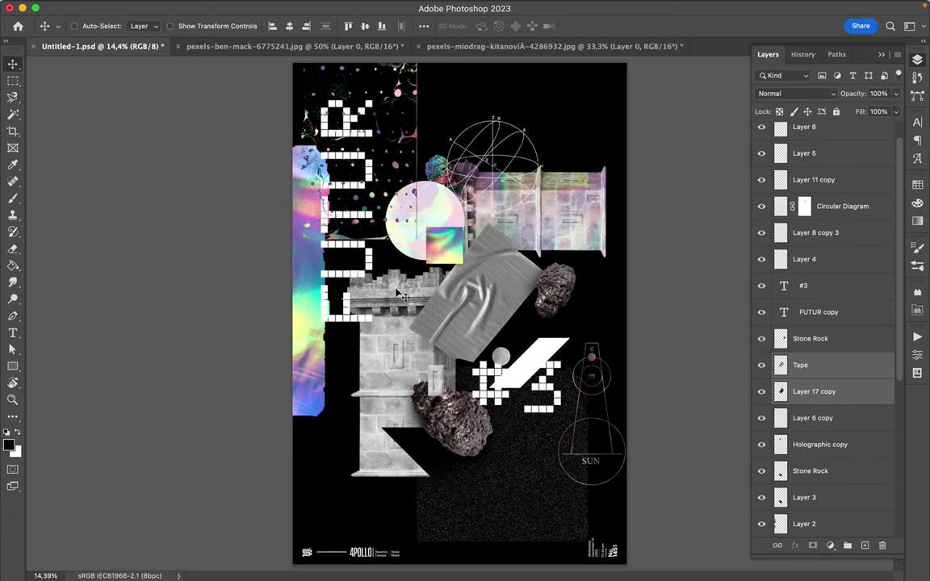
{"action": "left_click", "coordinate": [364, 277]}
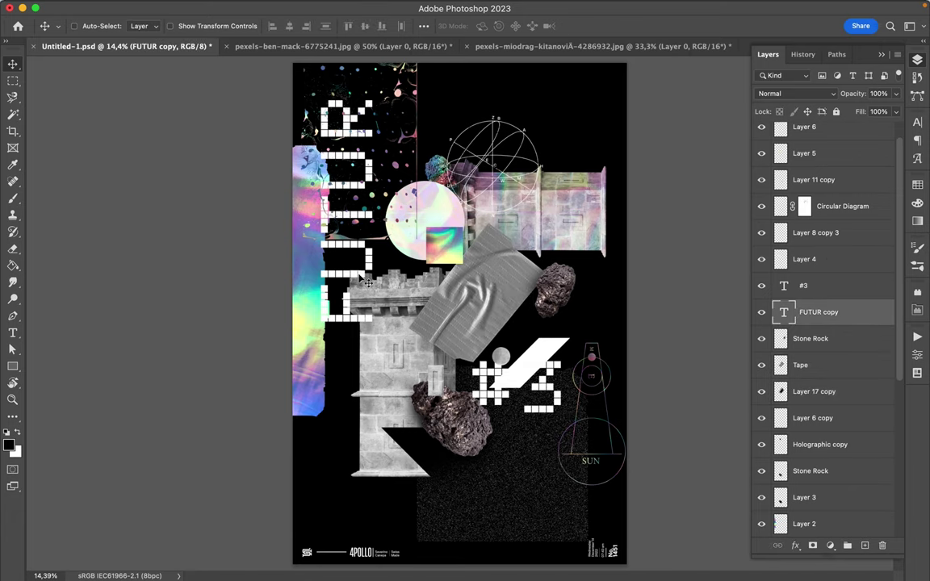
{"action": "left_click_drag", "start_coordinate": [367, 282], "coordinate": [343, 361]}
{"action": "left_click", "coordinate": [557, 402]}
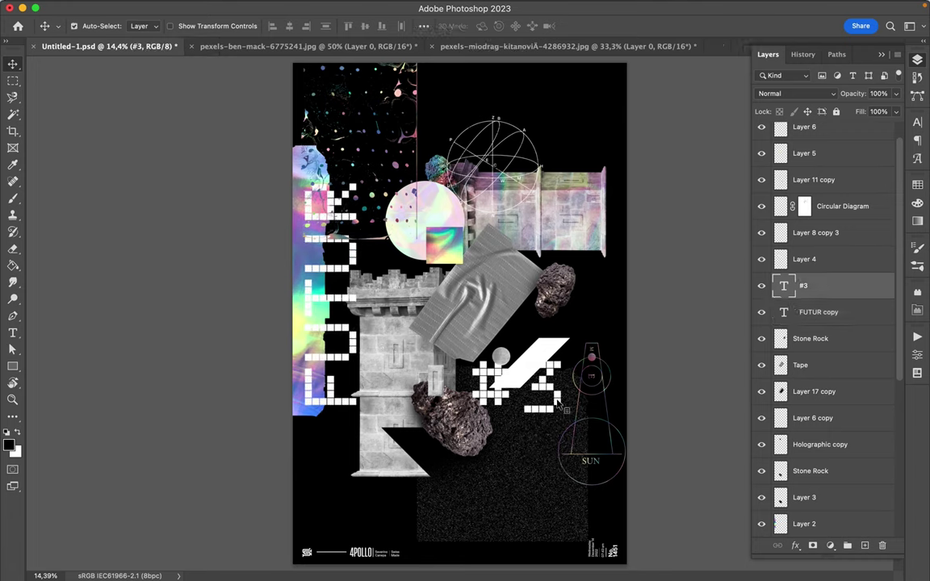
{"action": "left_click_drag", "start_coordinate": [565, 407], "coordinate": [506, 514]}
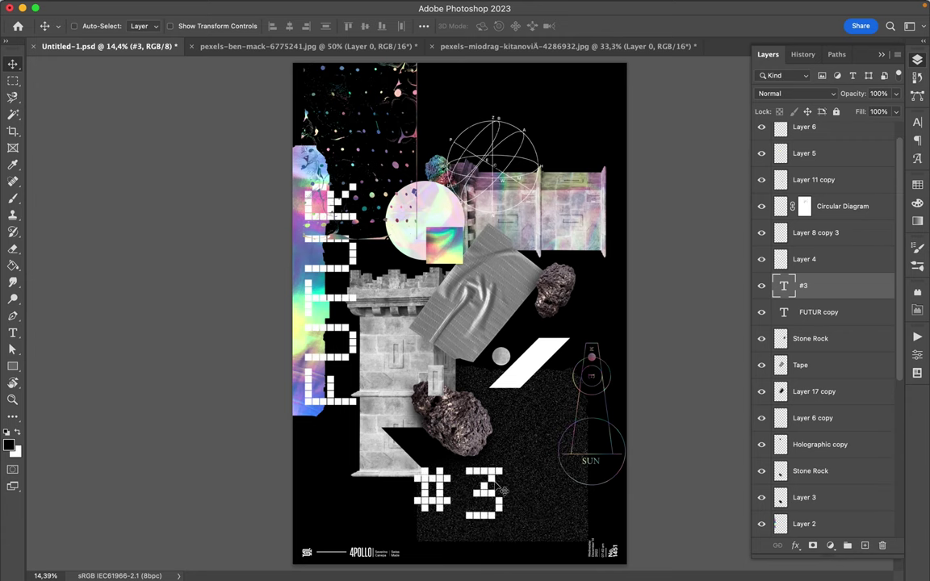
Change the number text from #3 to #4
{"action": "left_click", "coordinate": [389, 399], "text": "super"}
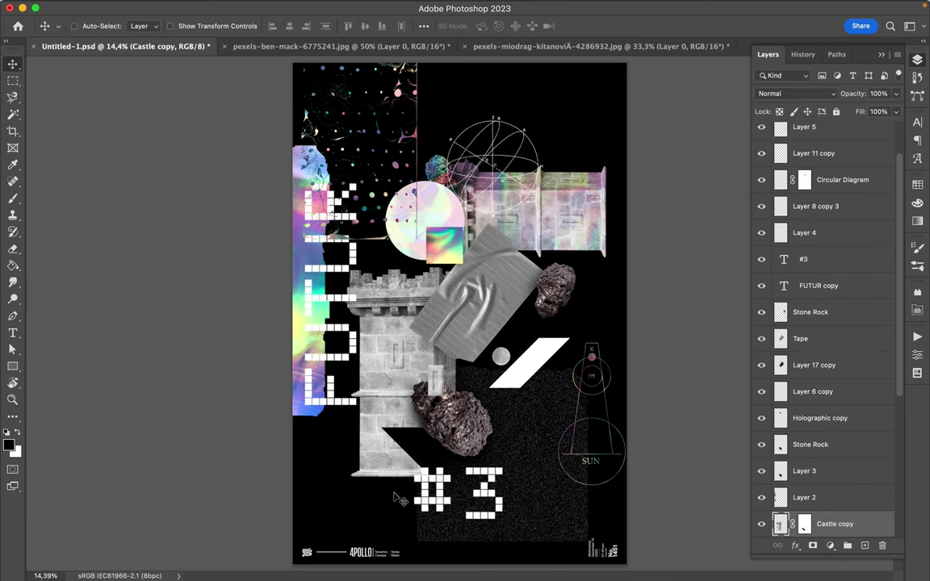
{"action": "left_click", "coordinate": [488, 490], "text": "super"}
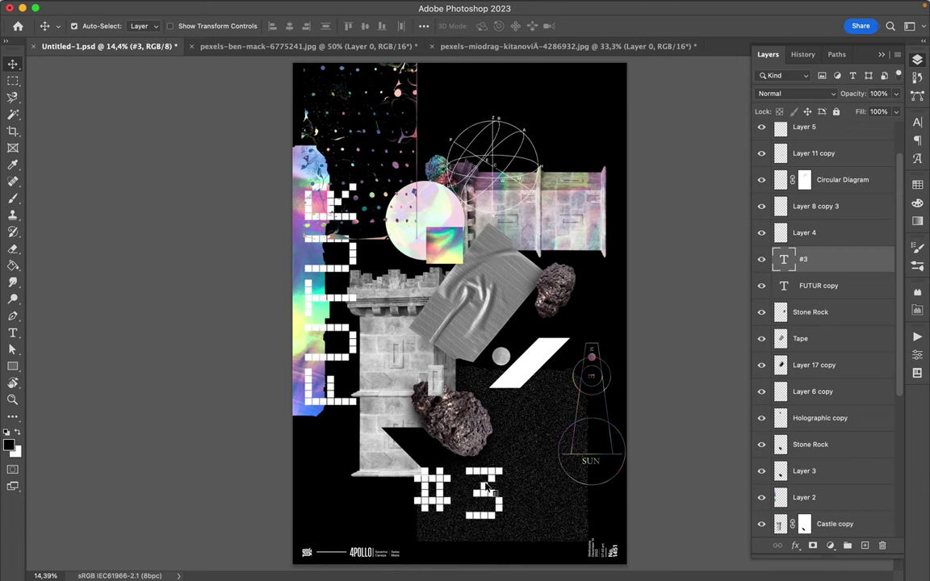
{"action": "key", "text": "t"}
{"action": "left_click_drag", "start_coordinate": [453, 490], "coordinate": [511, 487]}
{"action": "type", "text": "4"}
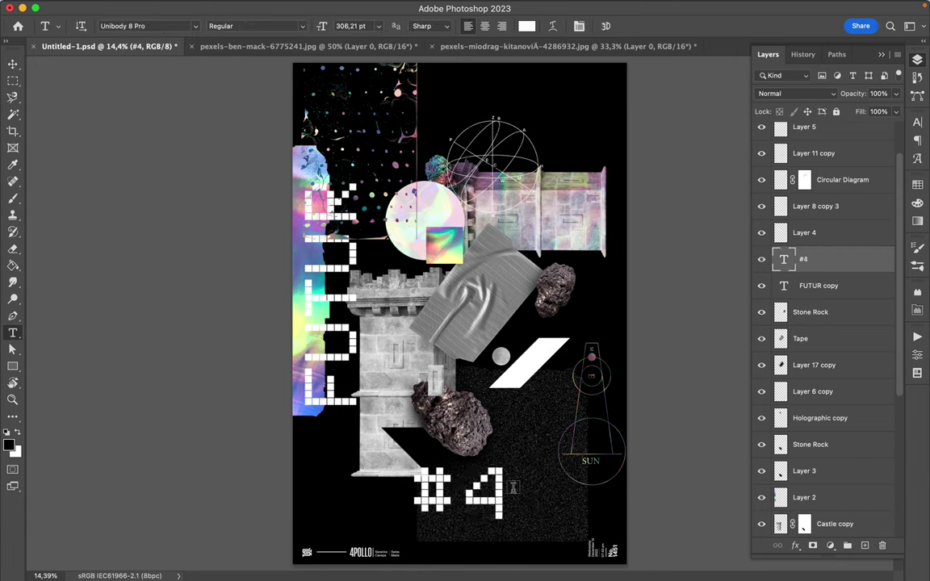
{"action": "key", "text": "Escape"}
{"action": "key", "text": "v"}
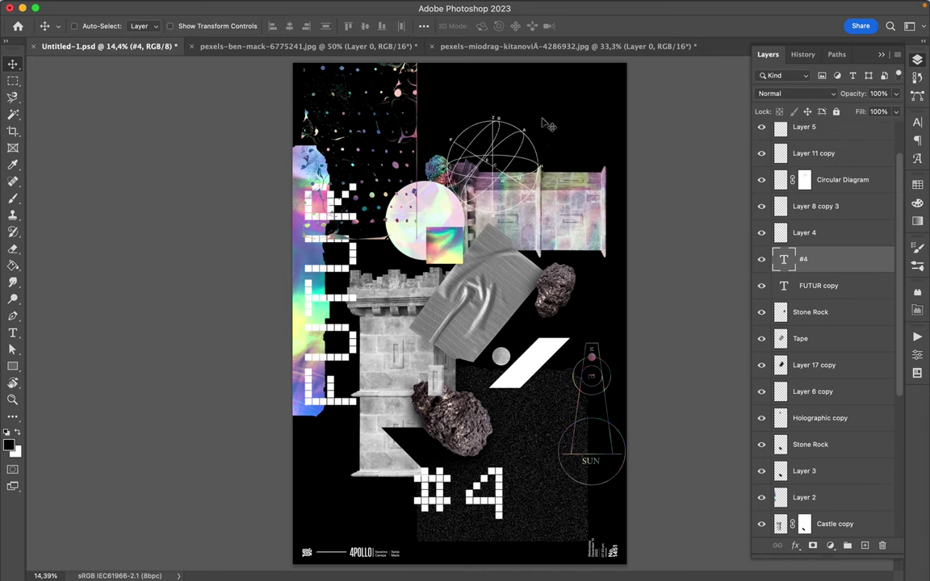
{"action": "key", "text": "super"}
Nudge the Layer 1 copy texture and move the starry holographic image to the upper right
{"action": "left_click", "coordinate": [496, 184], "text": "super"}
{"action": "key", "text": "super"}
{"action": "left_click_drag", "start_coordinate": [501, 186], "coordinate": [509, 186]}
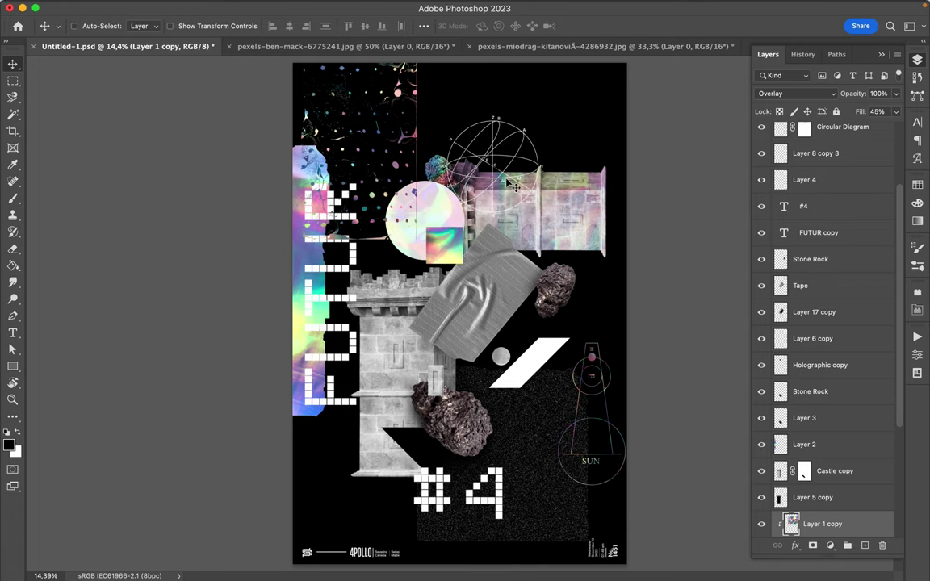
{"action": "left_click", "coordinate": [395, 168], "text": "super"}
{"action": "left_click_drag", "start_coordinate": [401, 172], "coordinate": [673, 216]}
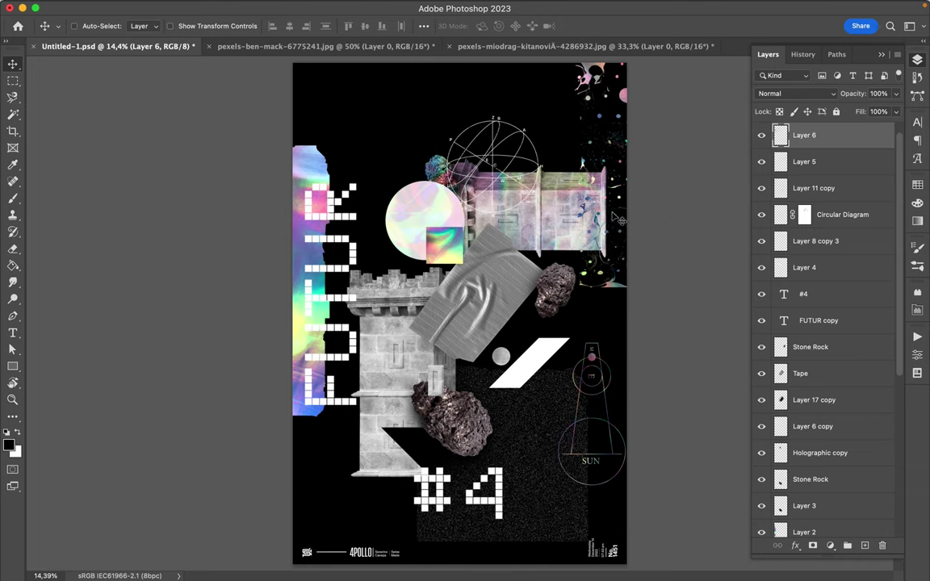
Move the grainy black texture (Layer 7) up to the top of the poster
{"action": "left_click", "coordinate": [541, 227], "text": "super"}
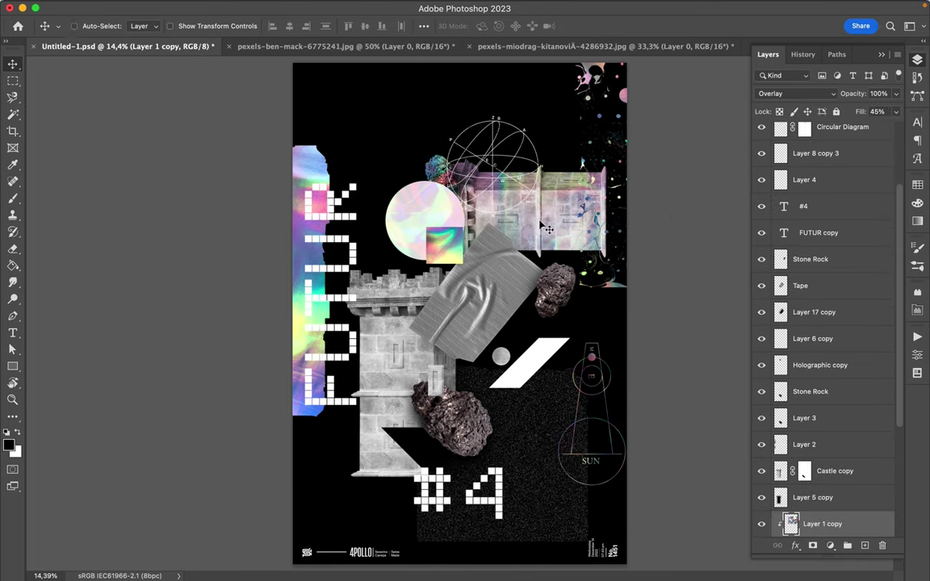
{"action": "left_click", "coordinate": [519, 376], "text": "super"}
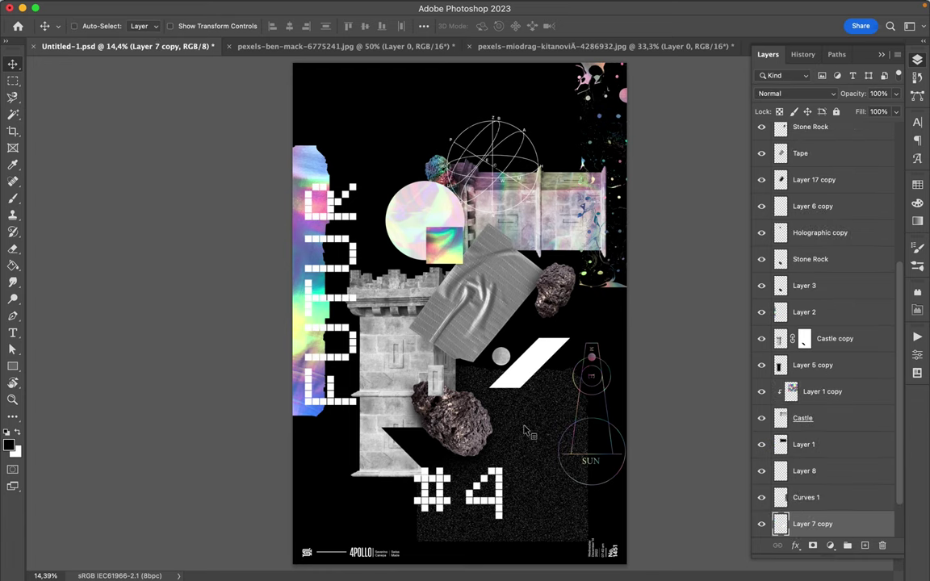
{"action": "left_click", "coordinate": [475, 387], "text": "super"}
{"action": "mouse_move", "coordinate": [478, 408]}
{"action": "left_mouse_down"}
{"action": "mouse_move", "coordinate": [569, 364]}
{"action": "mouse_move", "coordinate": [550, 343]}
{"action": "mouse_move", "coordinate": [534, 386]}
{"action": "mouse_move", "coordinate": [534, 342]}
{"action": "mouse_move", "coordinate": [529, 417]}
{"action": "mouse_move", "coordinate": [394, 279]}
{"action": "mouse_move", "coordinate": [402, 184]}
{"action": "mouse_move", "coordinate": [423, 133]}
{"action": "mouse_move", "coordinate": [305, 121]}
{"action": "mouse_move", "coordinate": [307, 110]}
{"action": "mouse_move", "coordinate": [428, 111]}
{"action": "left_mouse_up"}
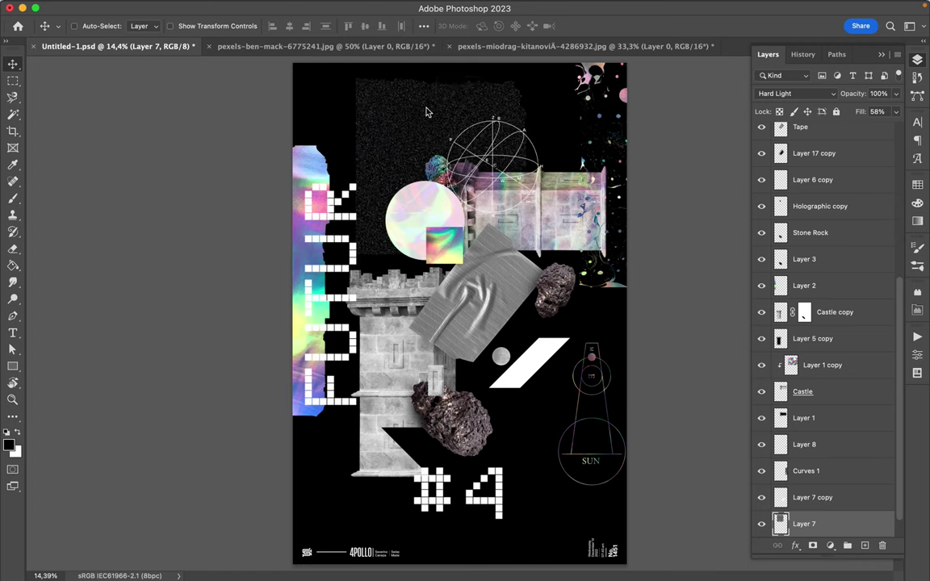
{"action": "key", "text": "l"}
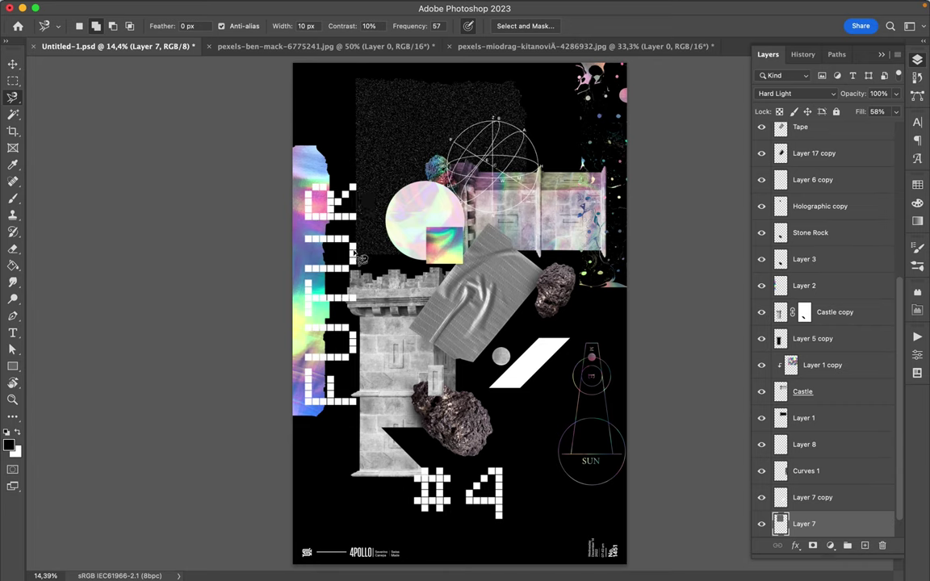
Trace a Magnetic Lasso selection, clear it, and move the grainy texture to the lower right
{"action": "left_click", "coordinate": [358, 78]}
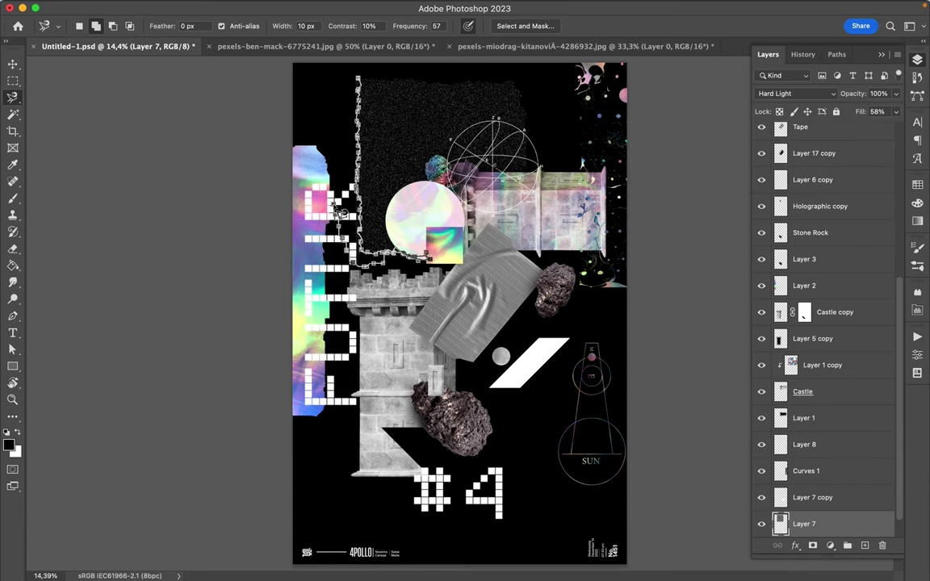
{"action": "left_click", "coordinate": [353, 83]}
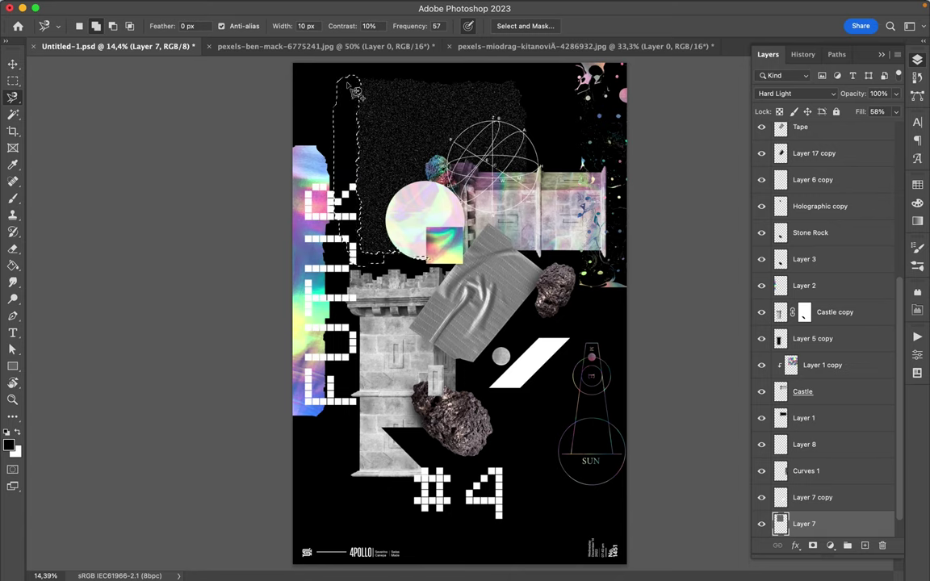
{"action": "key", "text": "v"}
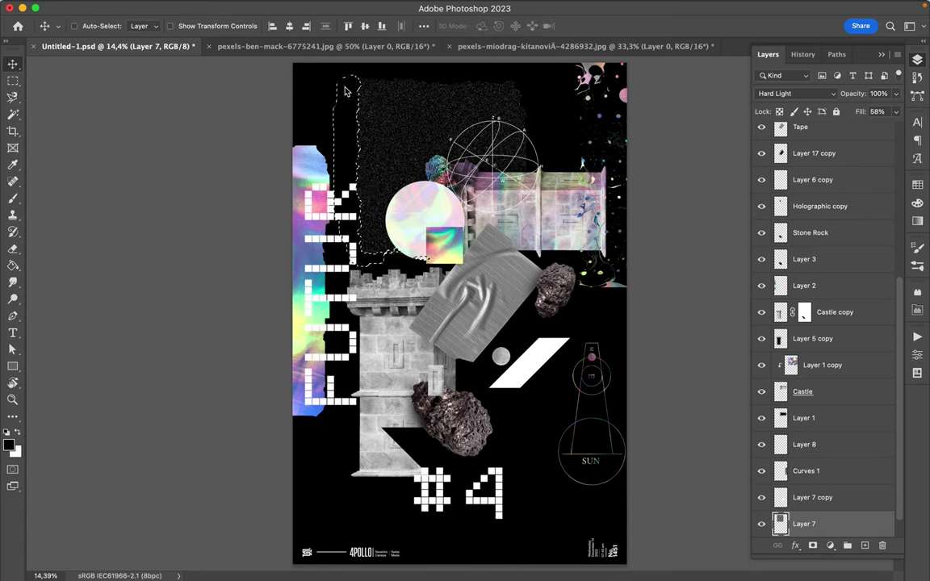
{"action": "key", "text": "m"}
{"action": "left_click", "coordinate": [346, 92]}
{"action": "key", "text": "v"}
{"action": "left_click_drag", "start_coordinate": [352, 115], "coordinate": [585, 382]}
Drag the SUN diagram (Layer 8) to the poster's top left
{"action": "key", "text": "super"}
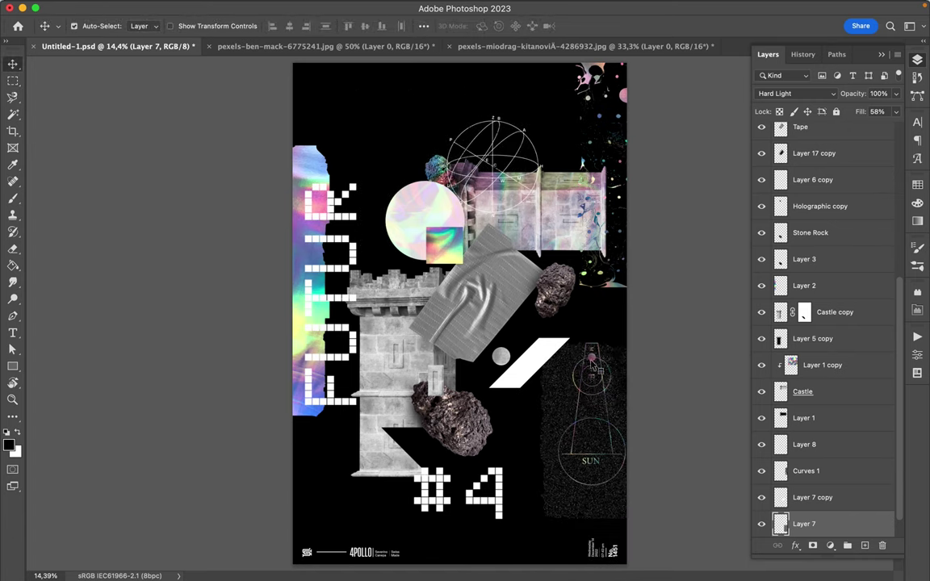
{"action": "left_click", "coordinate": [594, 368], "text": "super"}
{"action": "left_click_drag", "start_coordinate": [593, 367], "coordinate": [360, 101]}
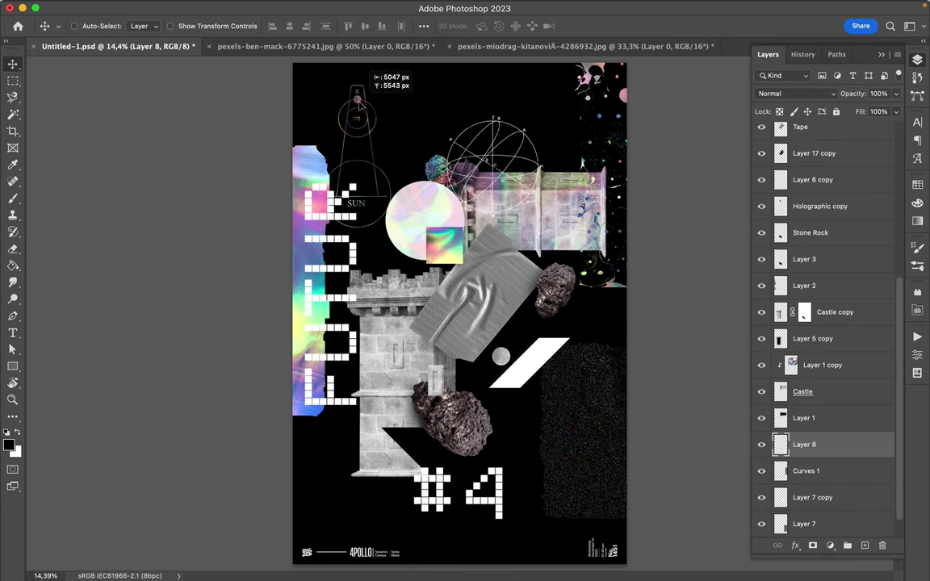
Rotate the FUTUR text 90 degrees and move it to the poster's top right
{"action": "left_click", "coordinate": [325, 228], "text": "super"}
{"action": "left_click_drag", "start_coordinate": [365, 249], "coordinate": [353, 167]}
{"action": "key", "text": "super+t"}
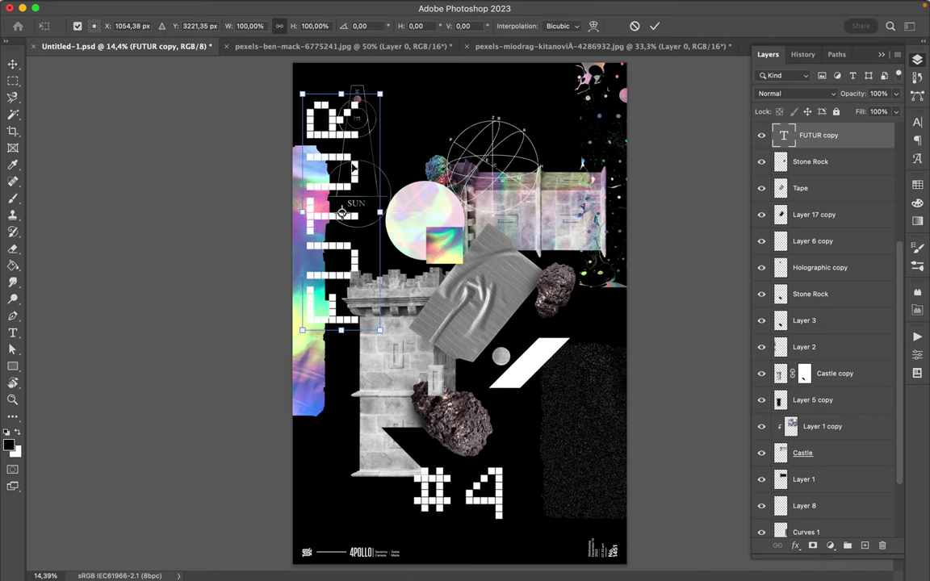
{"action": "left_click_drag", "start_coordinate": [299, 83], "coordinate": [570, 135]}
{"action": "key", "text": "Return"}
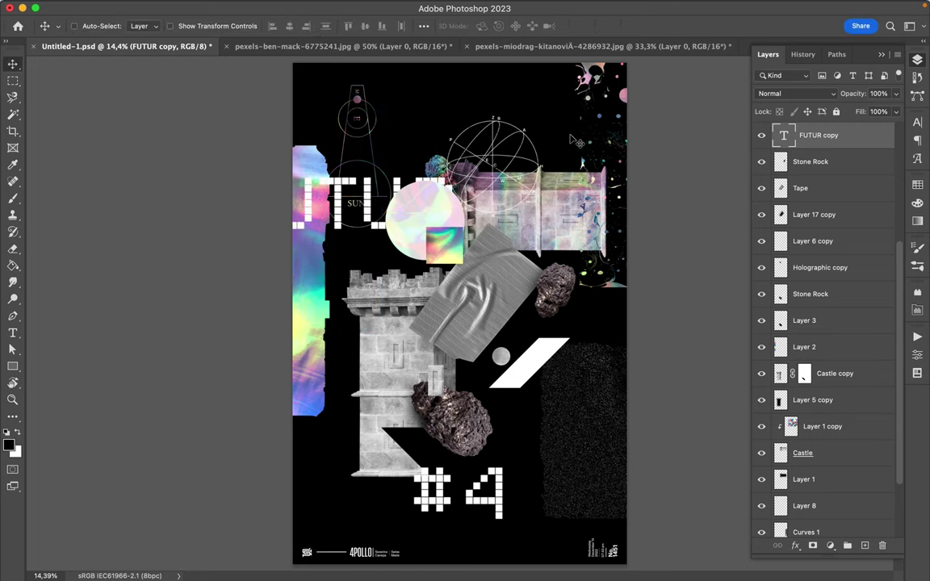
{"action": "left_click_drag", "start_coordinate": [344, 167], "coordinate": [659, 119]}
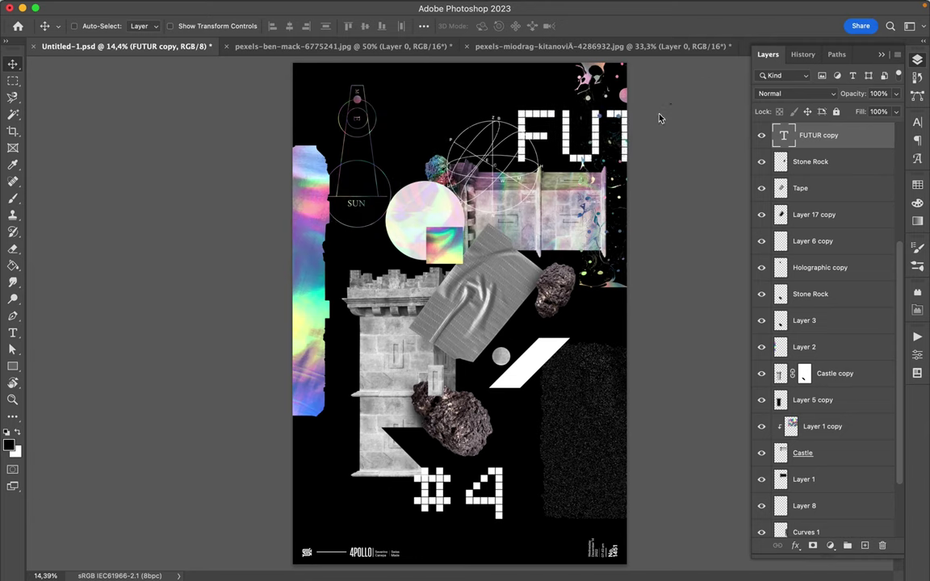
Duplicate FUTUR to the lower left, enlarge the copy to about 140%, and shift it left
{"action": "left_click_drag", "start_coordinate": [596, 142], "coordinate": [269, 454]}
{"action": "key", "text": "super+r"}
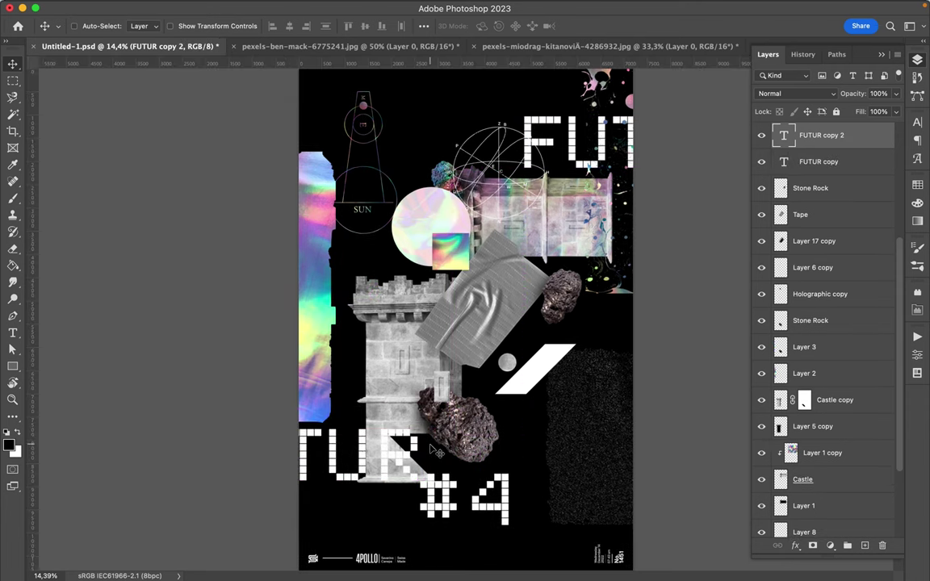
{"action": "key", "text": "super+r"}
{"action": "key", "text": "super+t"}
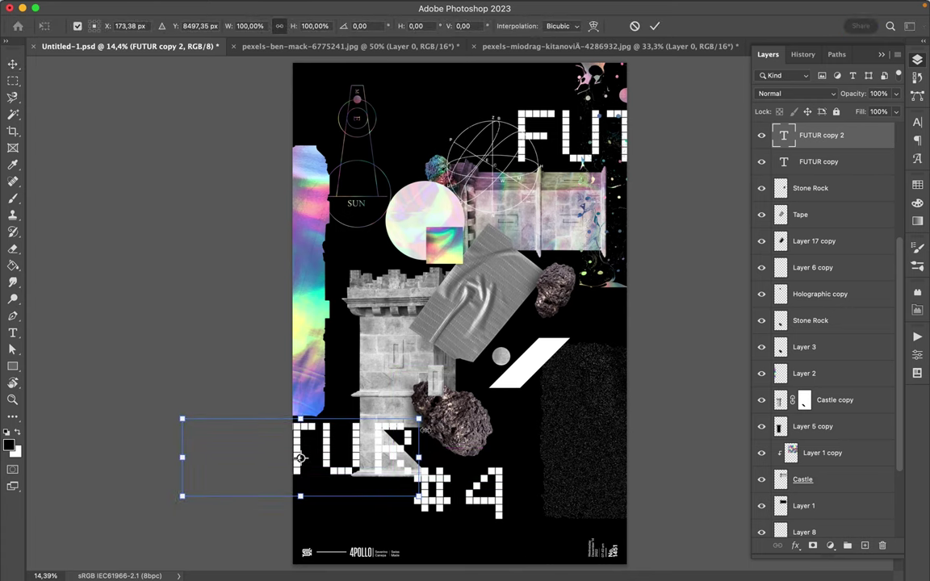
{"action": "left_click_drag", "start_coordinate": [420, 421], "coordinate": [535, 389]}
{"action": "key", "text": "Return"}
{"action": "left_click_drag", "start_coordinate": [512, 440], "coordinate": [505, 438]}
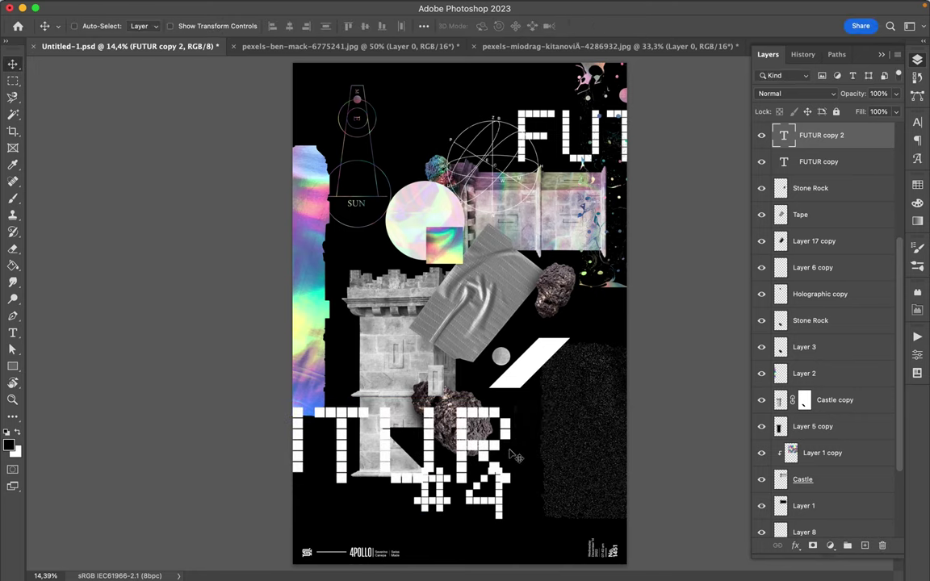
Move the #4 text to the poster's right edge
{"action": "left_click", "coordinate": [500, 505], "text": "super"}
{"action": "left_click_drag", "start_coordinate": [508, 509], "coordinate": [620, 408]}
{"action": "left_click", "coordinate": [416, 292], "text": "super"}
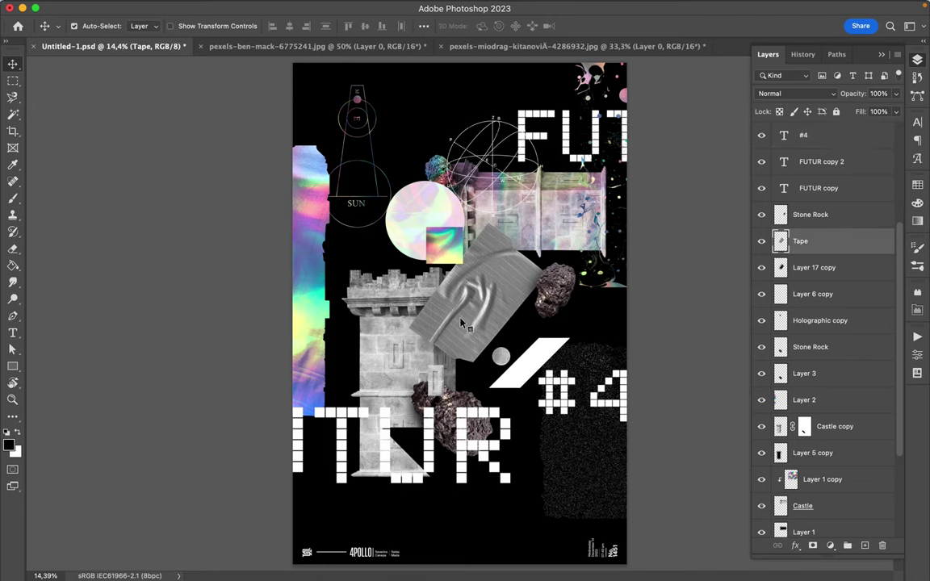
Move the tape to the left edge and the holographic building with Castle up behind FUTUR
{"action": "left_click", "coordinate": [512, 326], "text": "shift+super"}
{"action": "left_click_drag", "start_coordinate": [500, 312], "coordinate": [321, 345]}
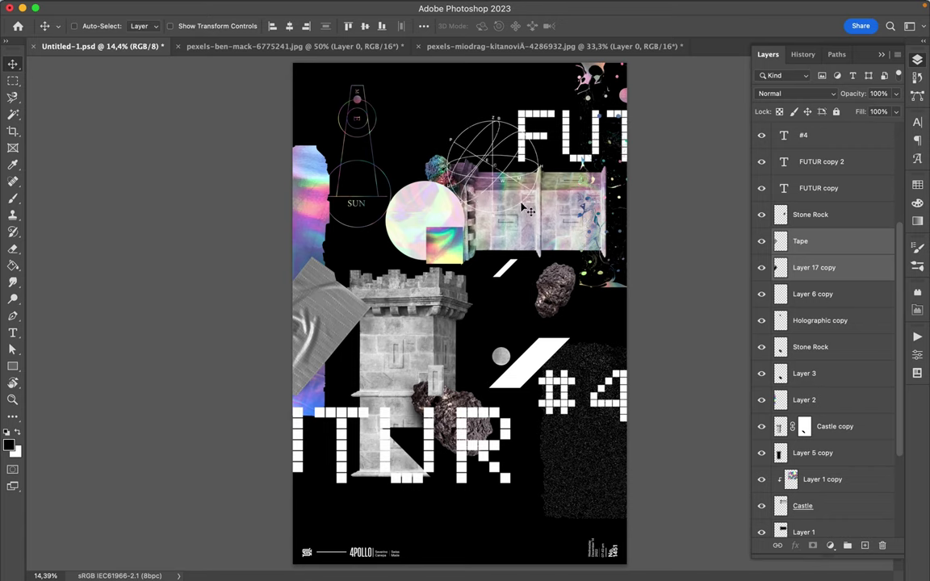
{"action": "left_click", "coordinate": [526, 235]}
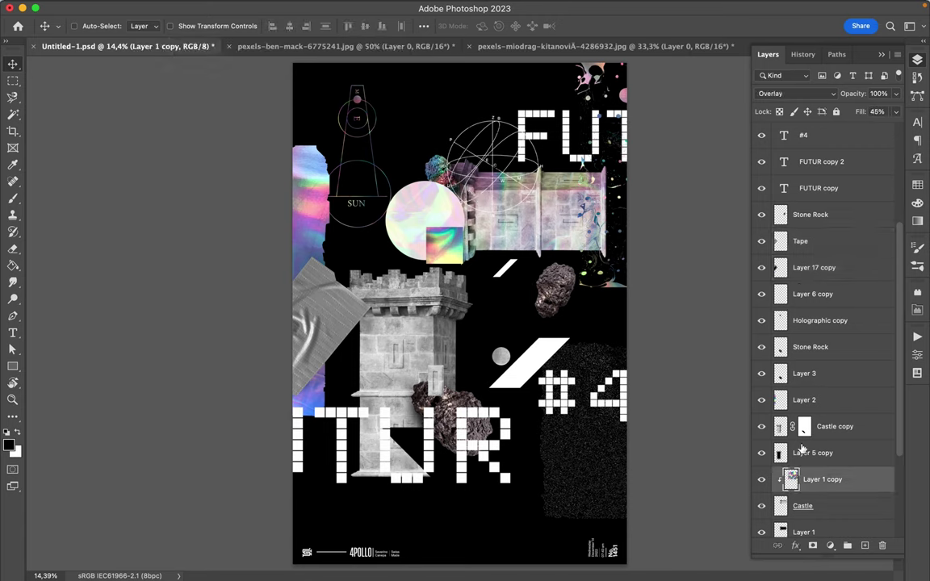
{"action": "left_click", "coordinate": [813, 506], "text": "shift"}
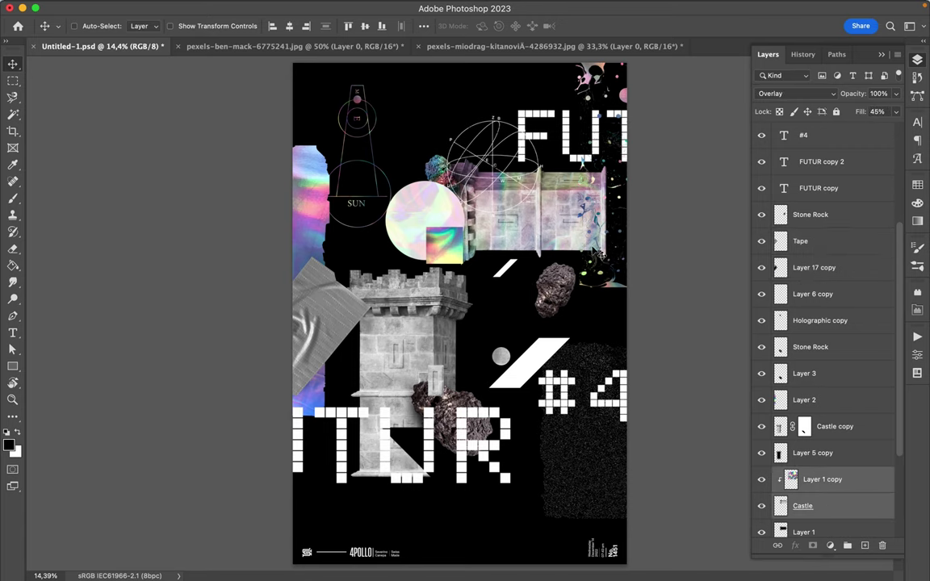
{"action": "left_click_drag", "start_coordinate": [488, 190], "coordinate": [558, 268]}
Move the castle tower down and slightly left, and dismiss the VPN alert
{"action": "left_click", "coordinate": [488, 153]}
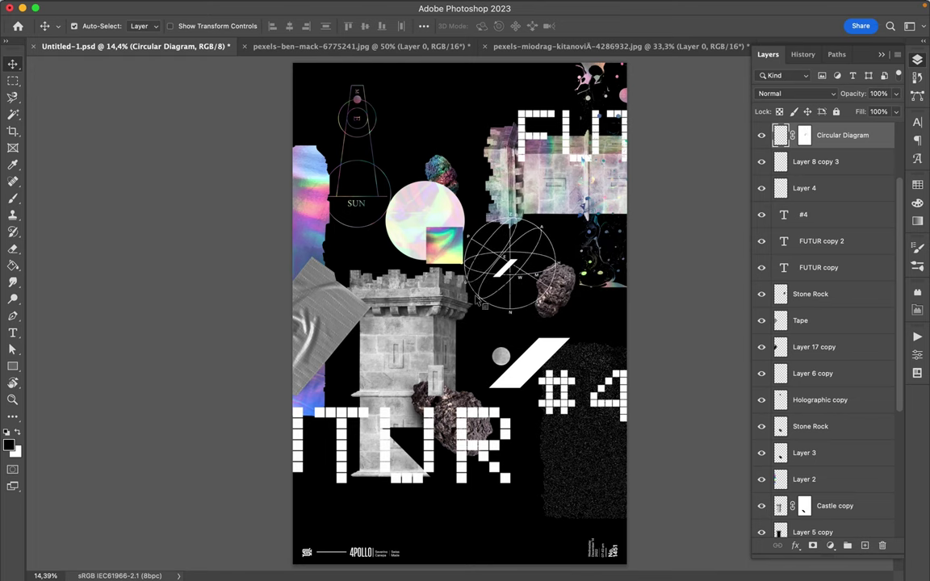
{"action": "left_click", "coordinate": [402, 270]}
{"action": "left_click_drag", "start_coordinate": [444, 308], "coordinate": [542, 396]}
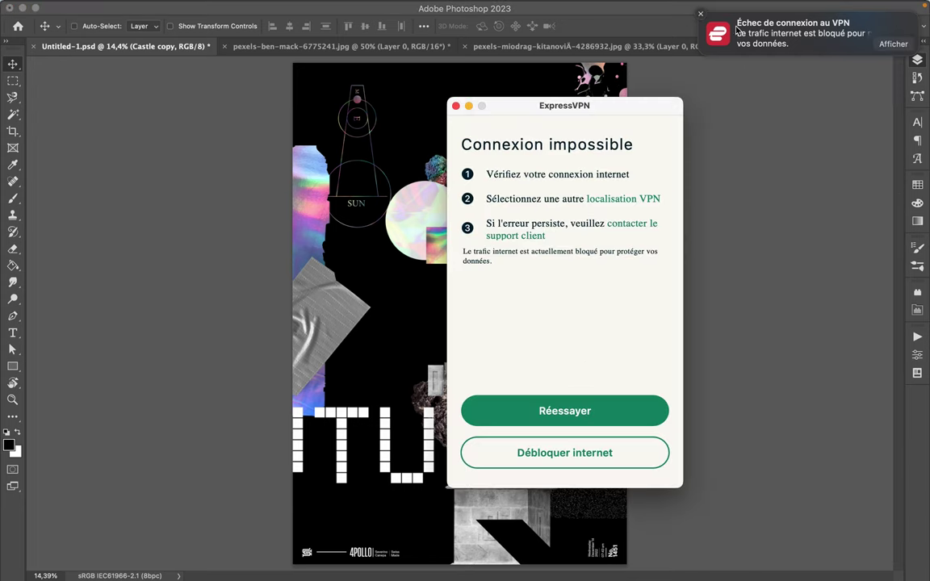
{"action": "left_click", "coordinate": [567, 413]}
{"action": "left_click", "coordinate": [281, 316]}
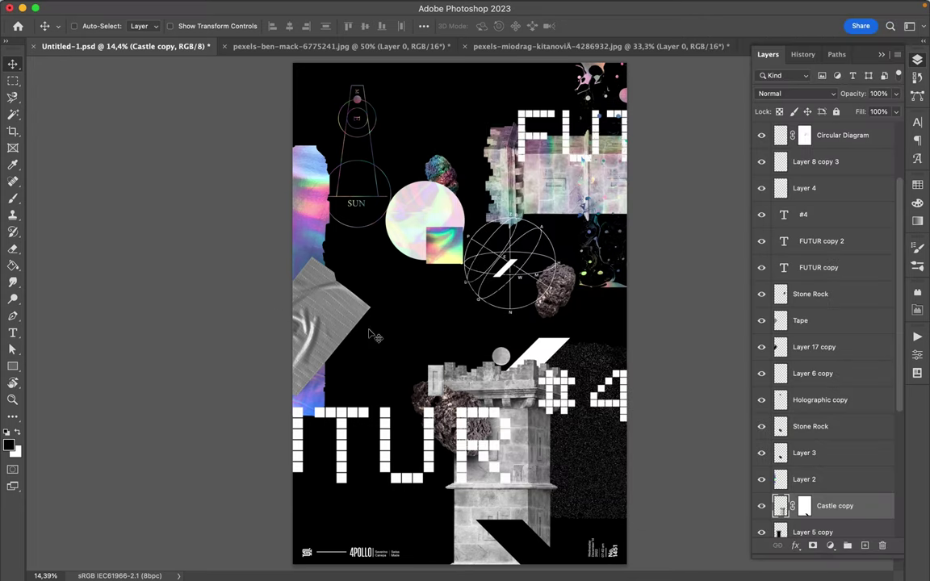
Reorder Castle copy and Layer 5 copy in the stack and merge them into one layer
{"action": "left_click_drag", "start_coordinate": [855, 503], "coordinate": [818, 310]}
{"action": "left_click", "coordinate": [848, 536], "text": "shift"}
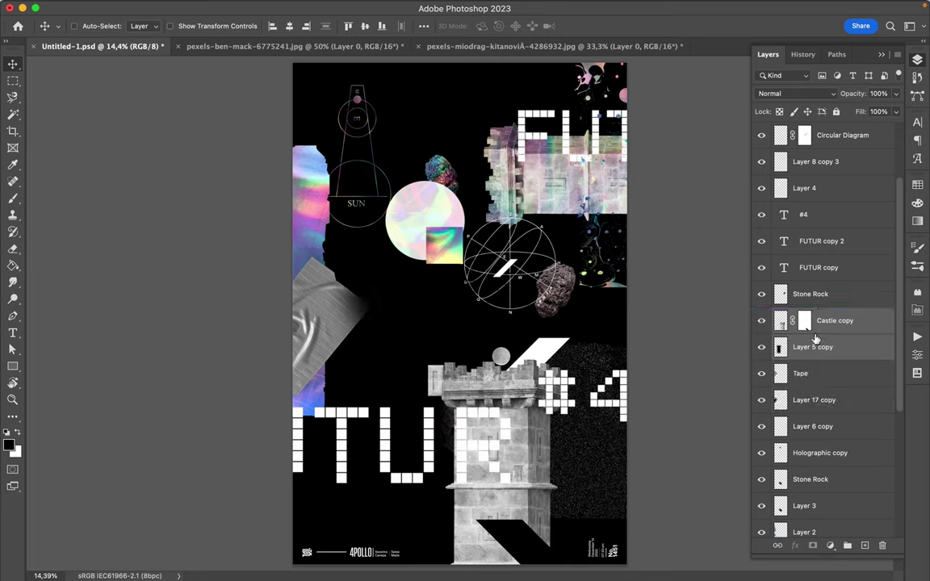
{"action": "key", "text": "super+bracketleft"}
{"action": "key", "text": "super+bracketleft"}
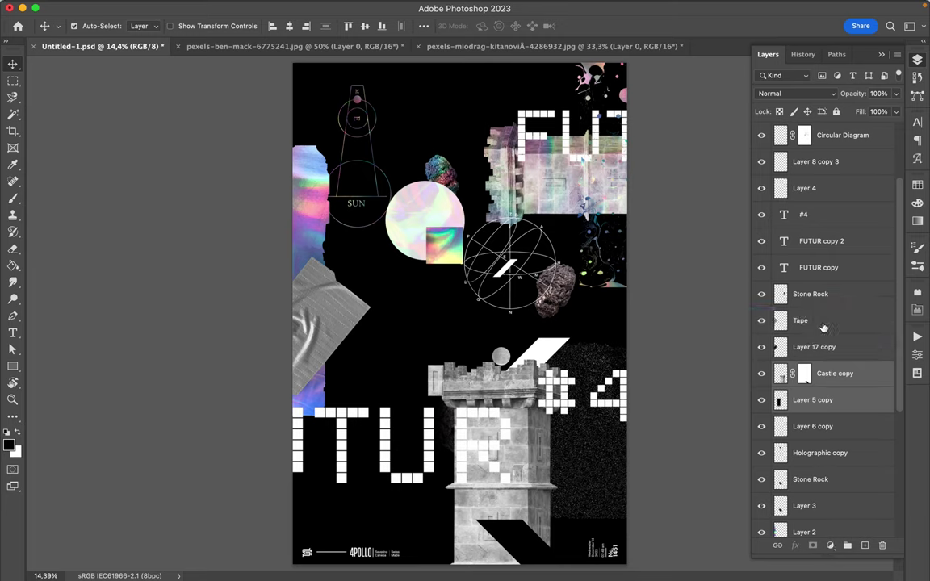
{"action": "key", "text": "super+shift+bracketleft"}
{"action": "key", "text": "super+z"}
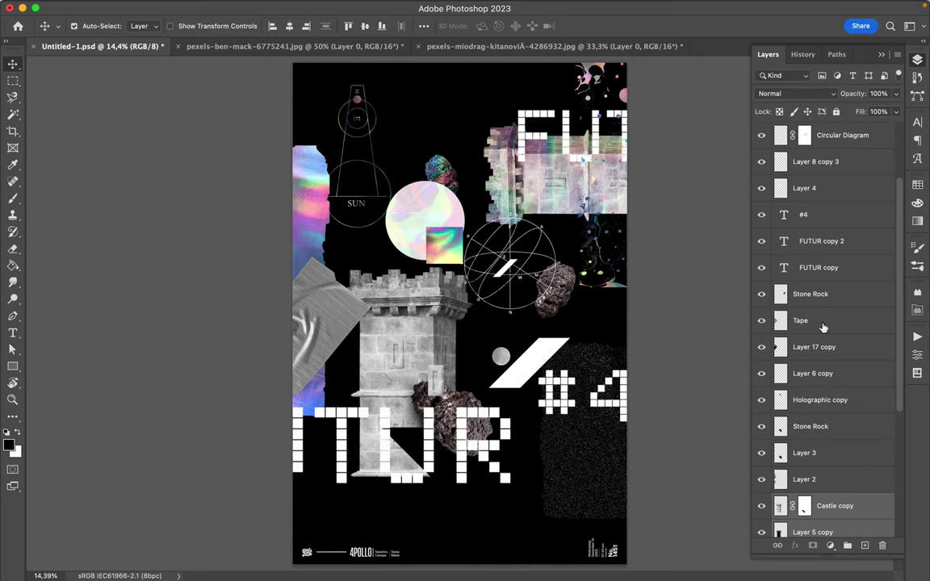
{"action": "scroll", "coordinate": [830, 511], "scroll_direction": "down", "scroll_amount": 2}
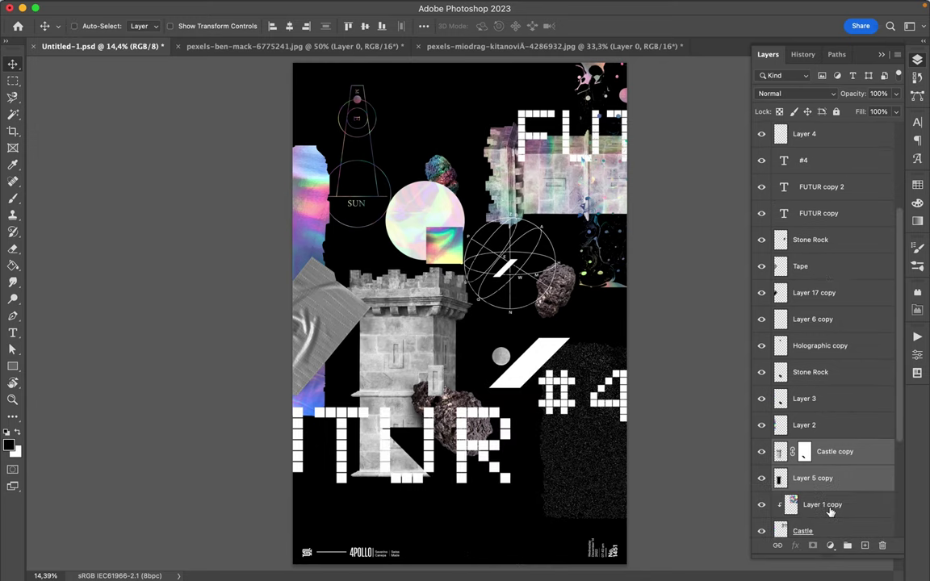
{"action": "key", "text": "super"}
{"action": "key", "text": "super+e"}
Move the castle tower to the lower right and put the #4 layer beneath it
{"action": "left_click_drag", "start_coordinate": [420, 323], "coordinate": [537, 402]}
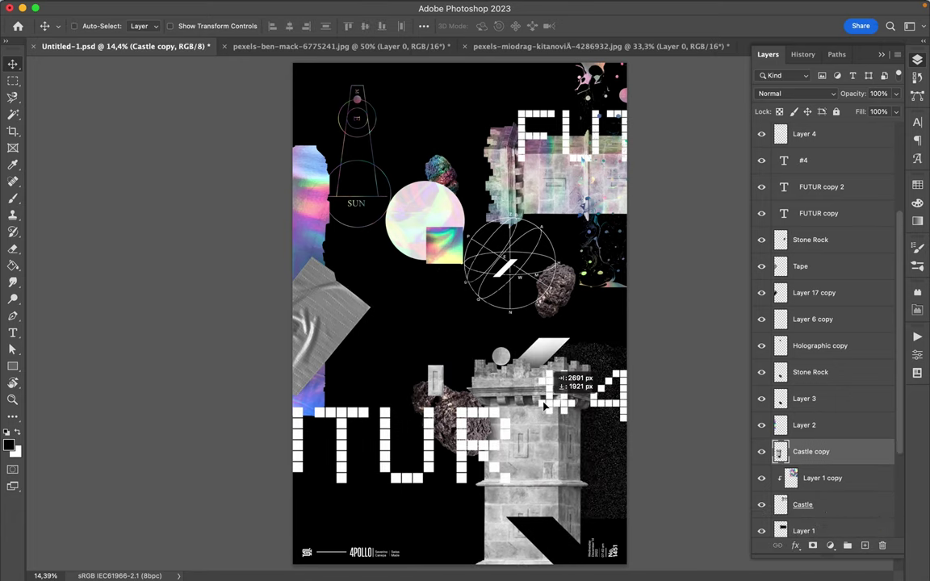
{"action": "key", "text": "super"}
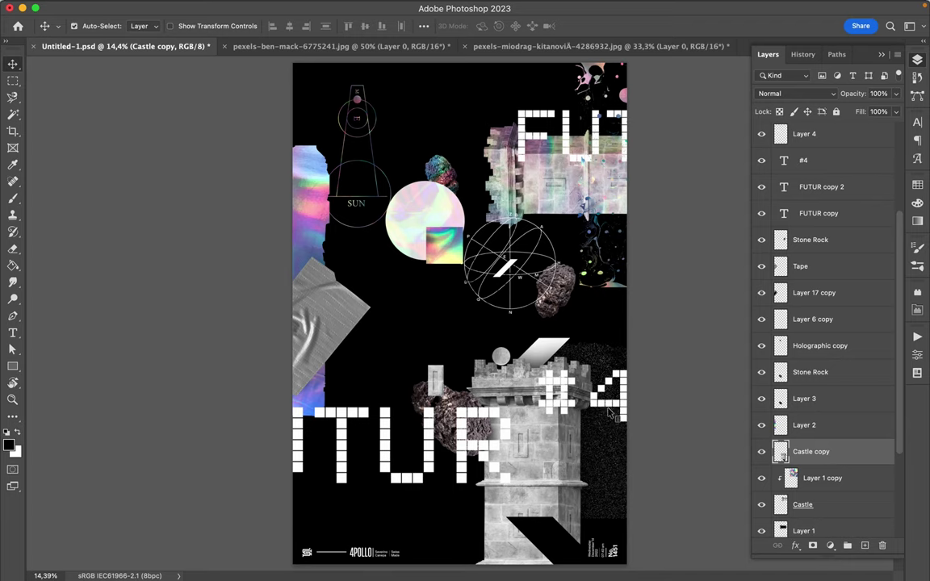
{"action": "left_click", "coordinate": [612, 407], "text": "super"}
{"action": "left_click_drag", "start_coordinate": [821, 172], "coordinate": [817, 467]}
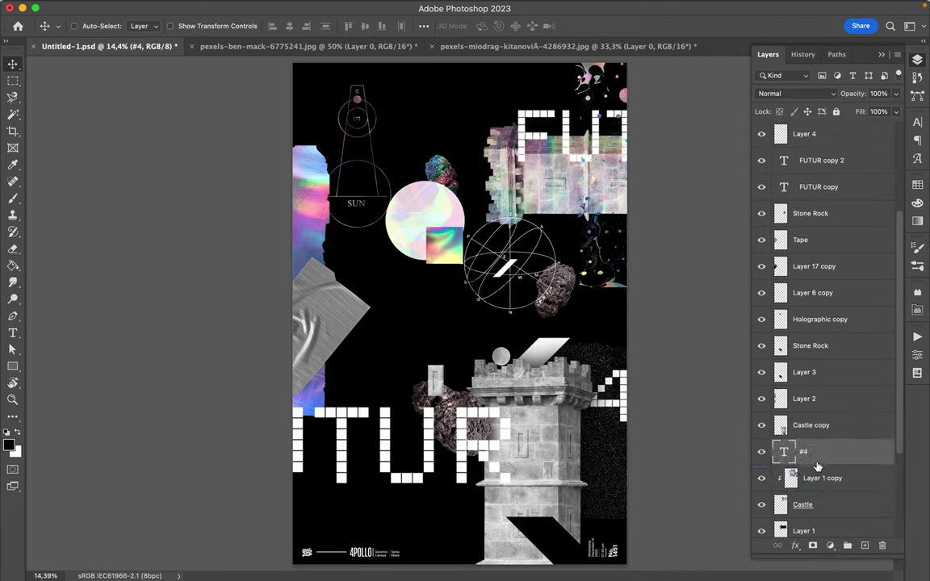
{"action": "left_click_drag", "start_coordinate": [604, 402], "coordinate": [602, 363]}
Move the white slash shape left and up near the poster top
{"action": "left_click", "coordinate": [539, 347], "text": "super"}
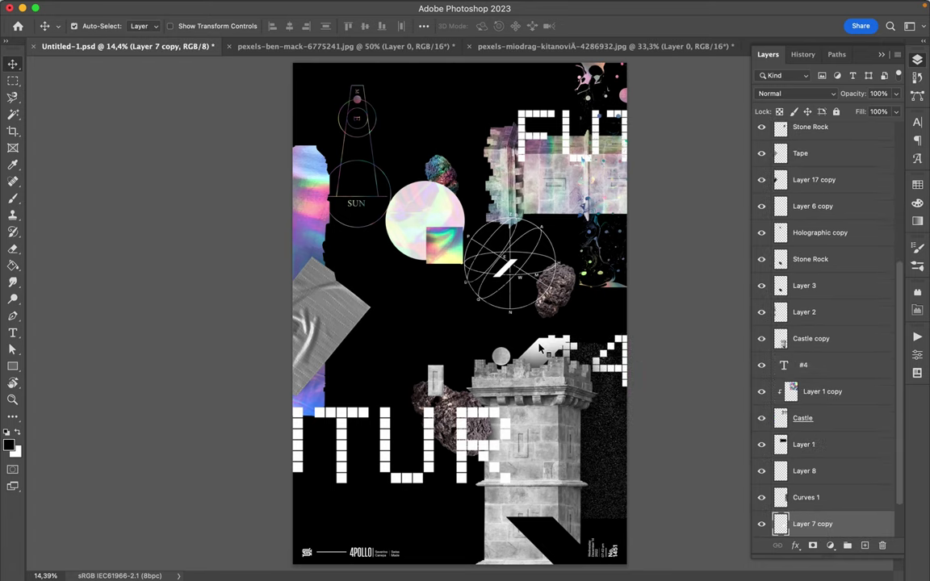
{"action": "double_click", "coordinate": [540, 347]}
{"action": "key", "text": "Escape"}
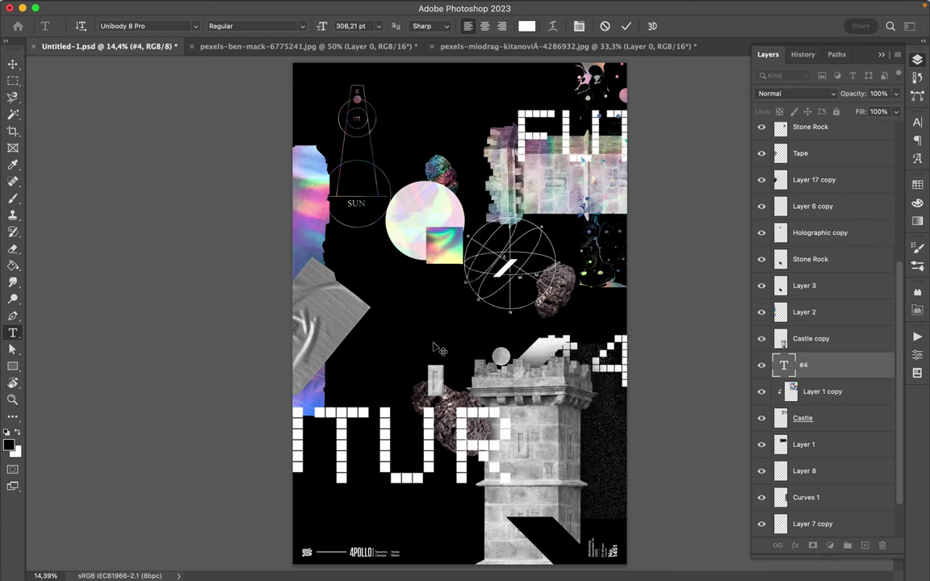
{"action": "left_click", "coordinate": [537, 345]}
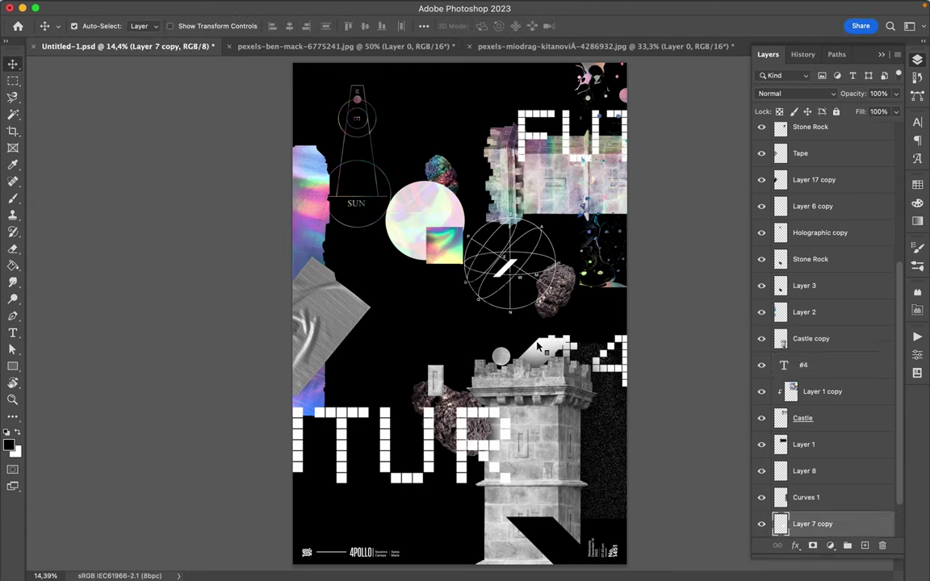
{"action": "left_click_drag", "start_coordinate": [548, 347], "coordinate": [379, 359]}
{"action": "key", "text": "super"}
{"action": "left_click_drag", "start_coordinate": [357, 378], "coordinate": [464, 184]}
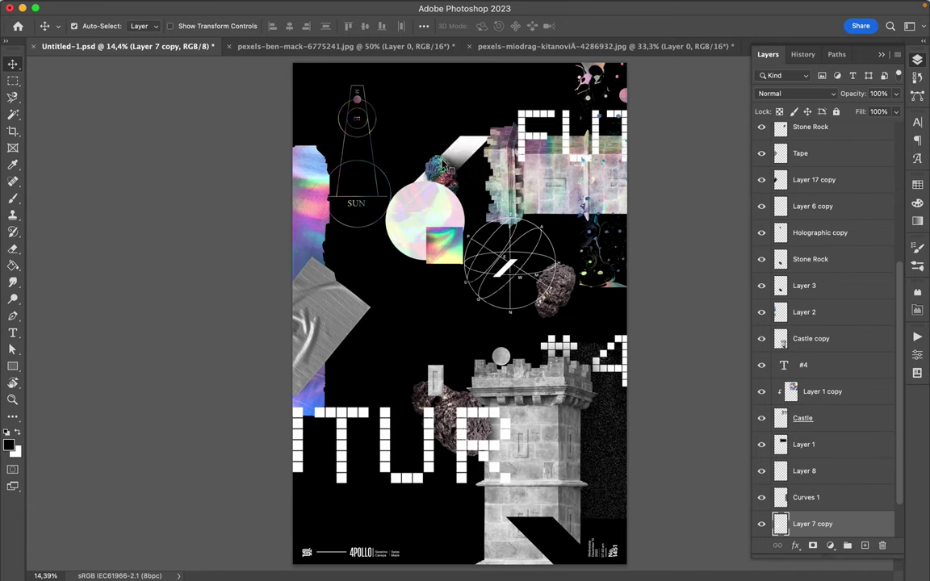
Align and merge Layer 1, Layer 1 copy and Castle, then shift the merged building left
{"action": "left_click", "coordinate": [472, 192]}
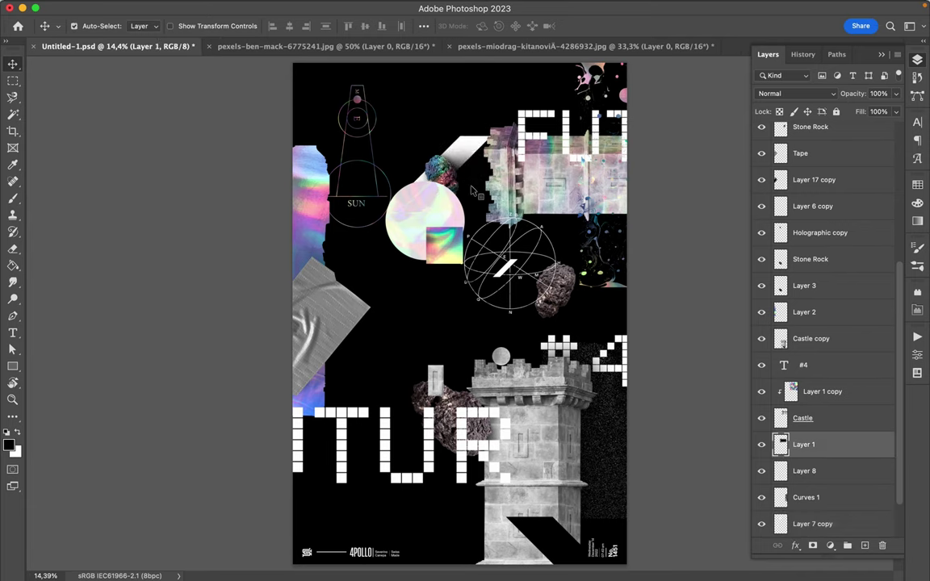
{"action": "left_click", "coordinate": [507, 161], "text": "ctrl+shift"}
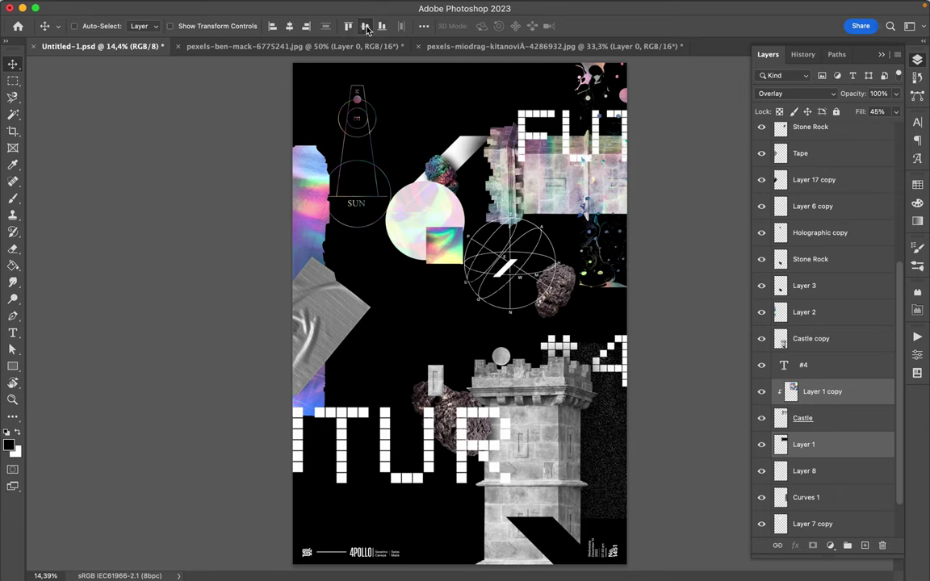
{"action": "left_click", "coordinate": [833, 423]}
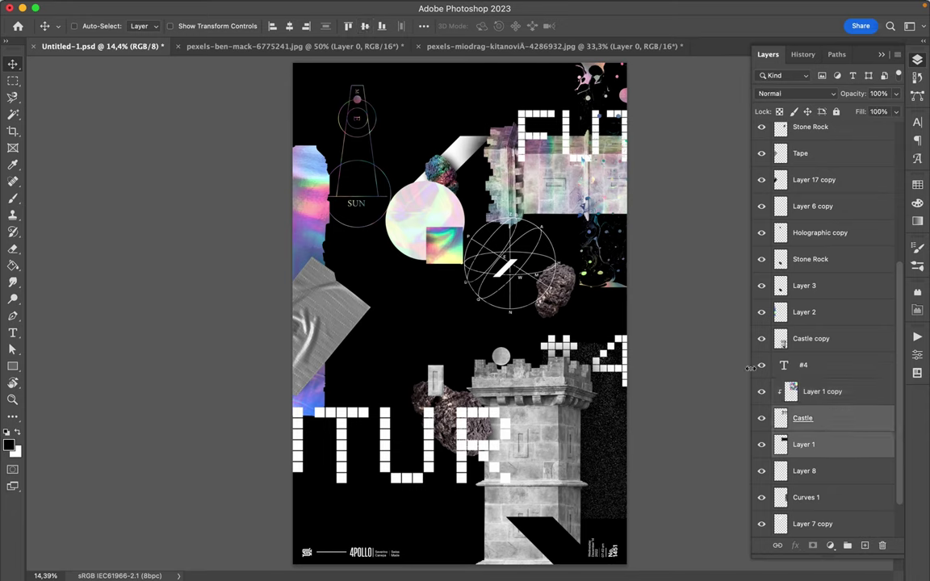
{"action": "left_click", "coordinate": [828, 404]}
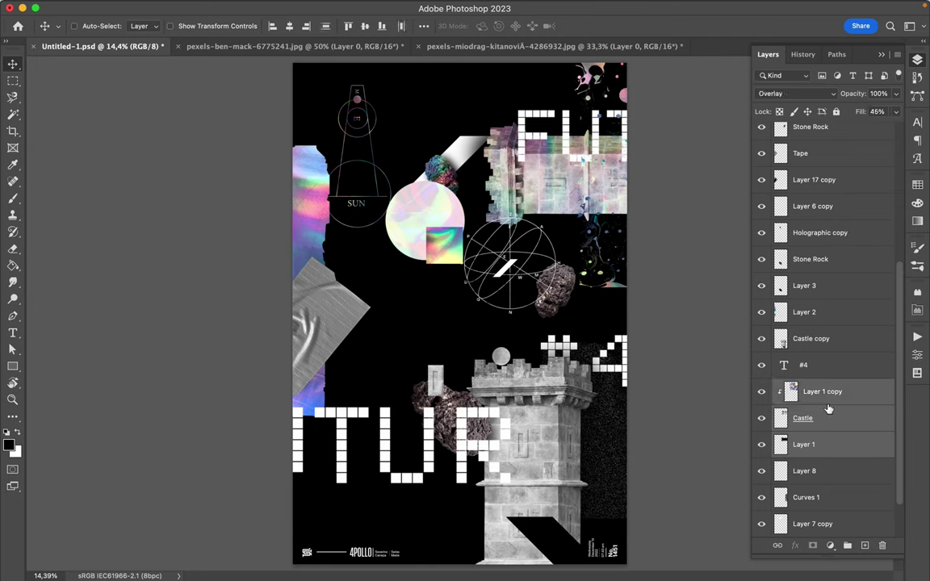
{"action": "left_click", "coordinate": [273, 26]}
{"action": "left_click", "coordinate": [365, 26]}
{"action": "left_click_drag", "start_coordinate": [487, 177], "coordinate": [529, 182]}
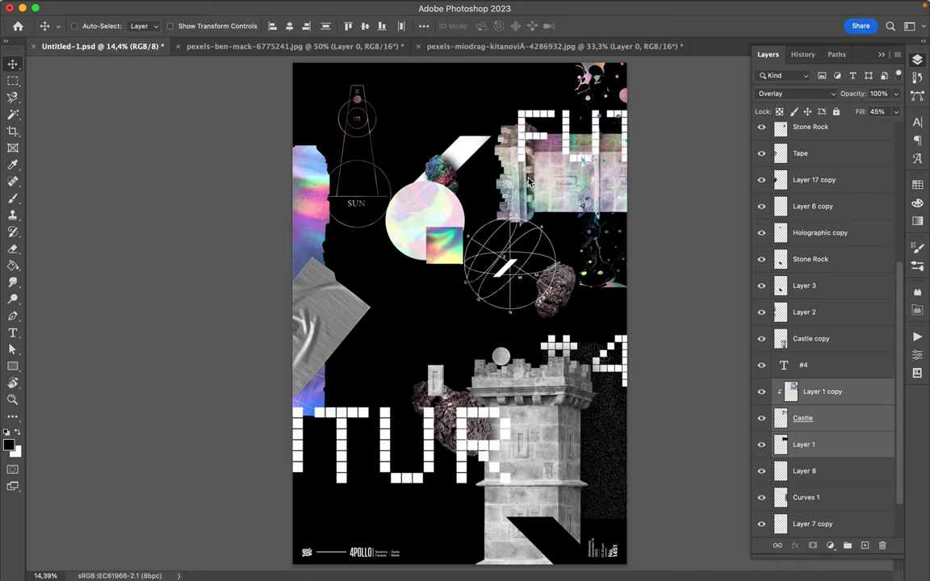
{"action": "key", "text": "ctrl+e"}
{"action": "left_click_drag", "start_coordinate": [568, 190], "coordinate": [506, 208]}
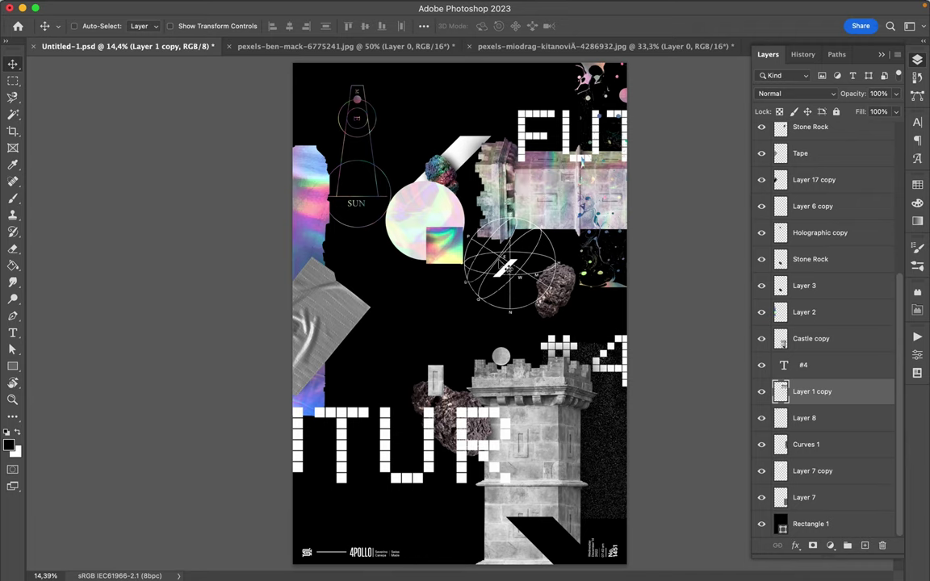
{"action": "key", "text": "super"}
{"action": "left_click", "coordinate": [556, 287]}
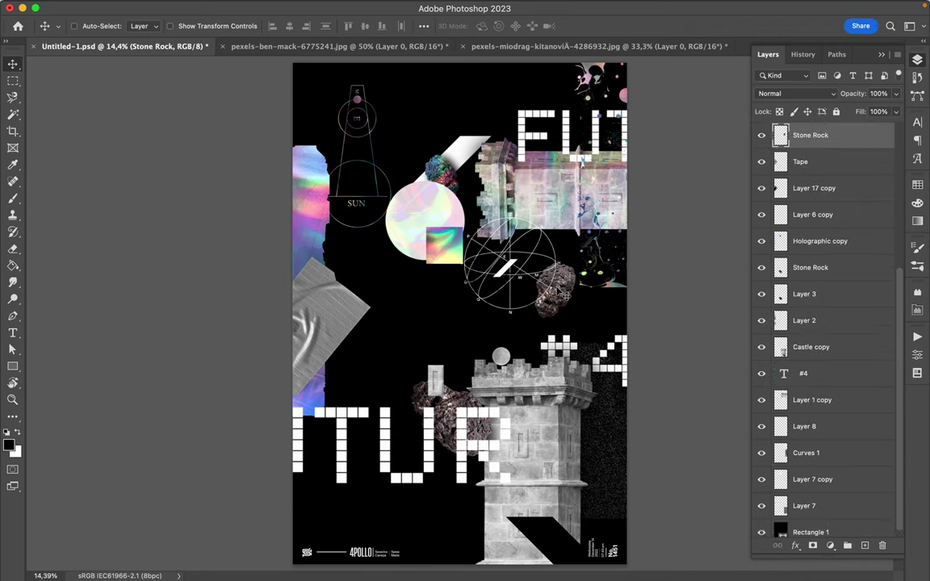
Move the lower stone rock up-left and raise its layer above the tape and FUTUR text
{"action": "left_click_drag", "start_coordinate": [456, 396], "coordinate": [384, 366]}
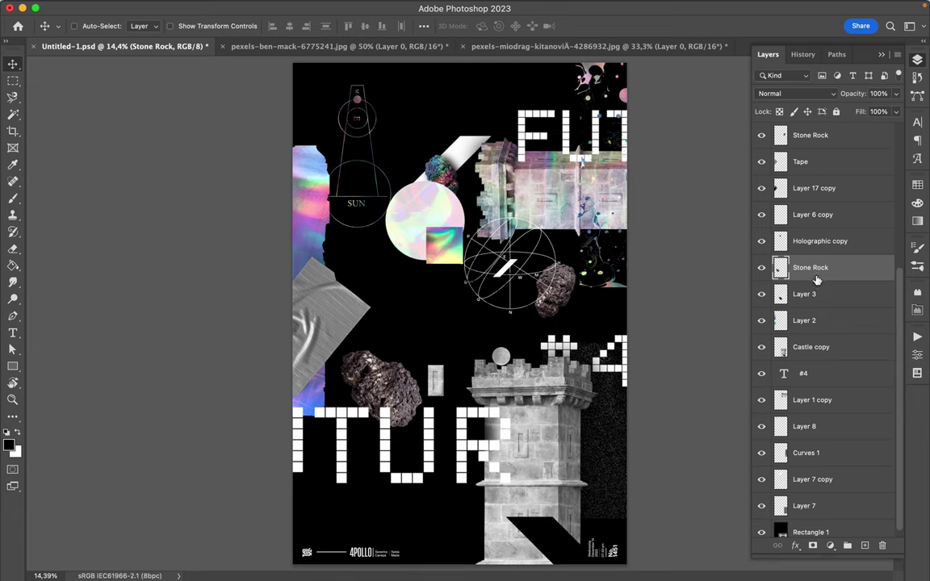
{"action": "left_click_drag", "start_coordinate": [813, 277], "coordinate": [808, 189]}
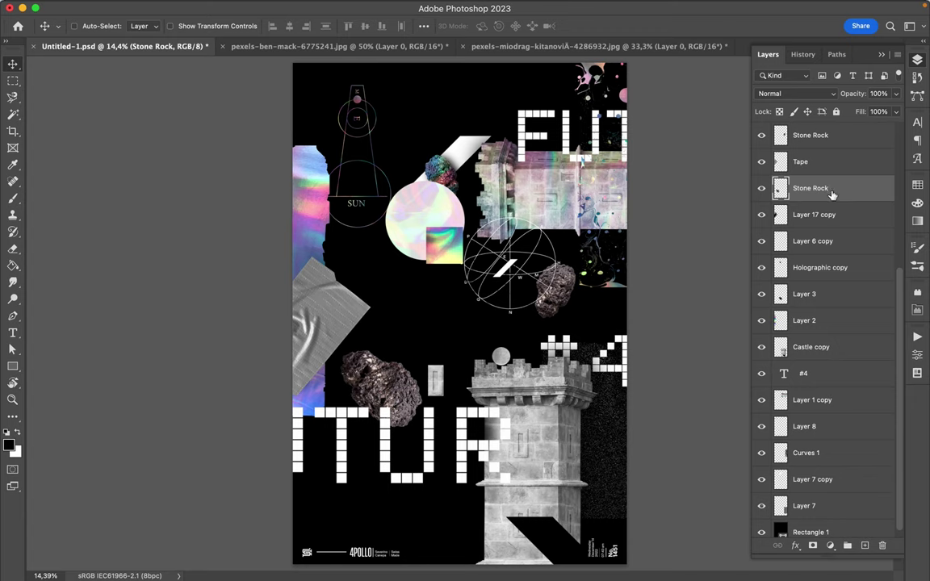
{"action": "left_click_drag", "start_coordinate": [832, 195], "coordinate": [832, 152]}
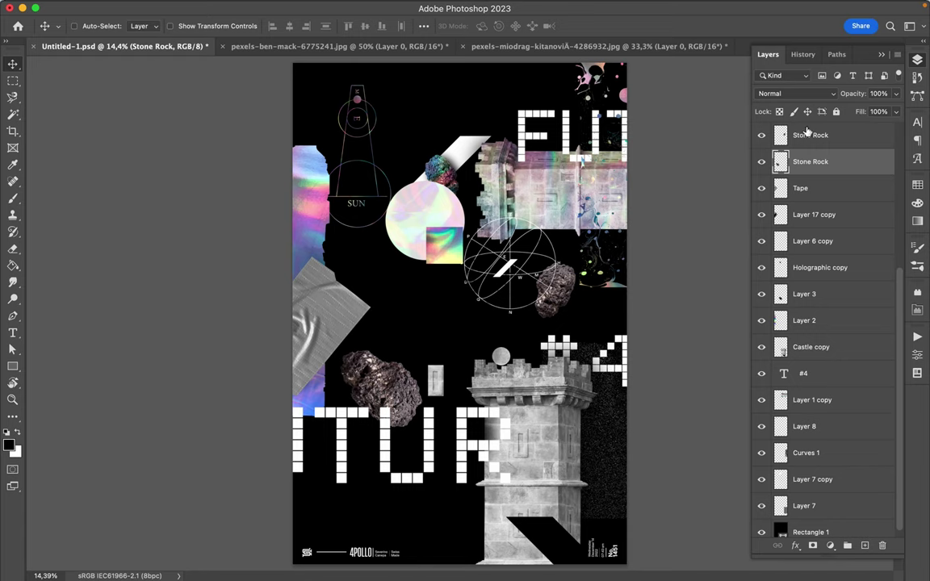
{"action": "scroll", "coordinate": [805, 156], "scroll_direction": "up", "scroll_amount": 3}
{"action": "left_click_drag", "start_coordinate": [818, 279], "coordinate": [815, 178]}
{"action": "mouse_move", "coordinate": [401, 408]}
{"action": "left_mouse_down"}
{"action": "mouse_move", "coordinate": [345, 425]}
{"action": "mouse_move", "coordinate": [399, 420]}
{"action": "left_mouse_up"}
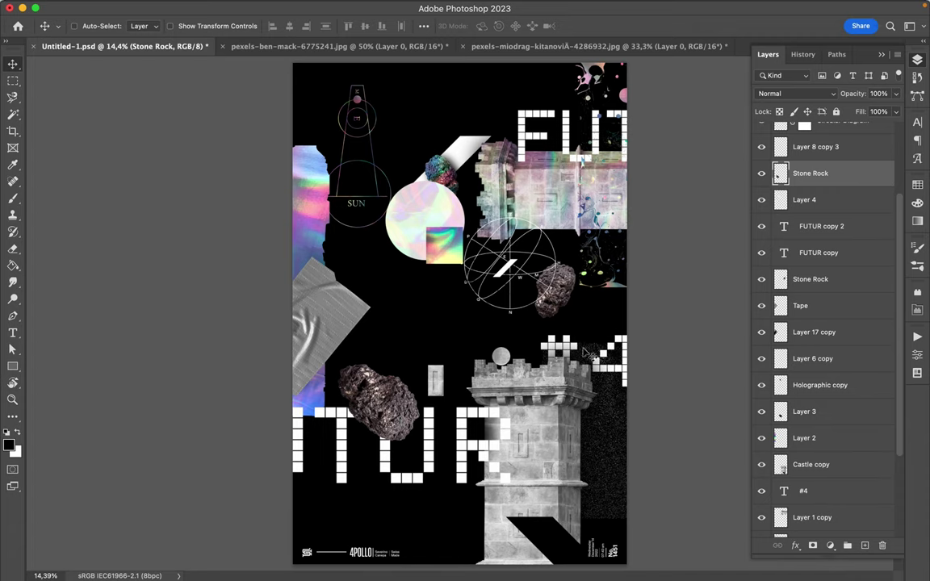
{"action": "left_click", "coordinate": [463, 415]}
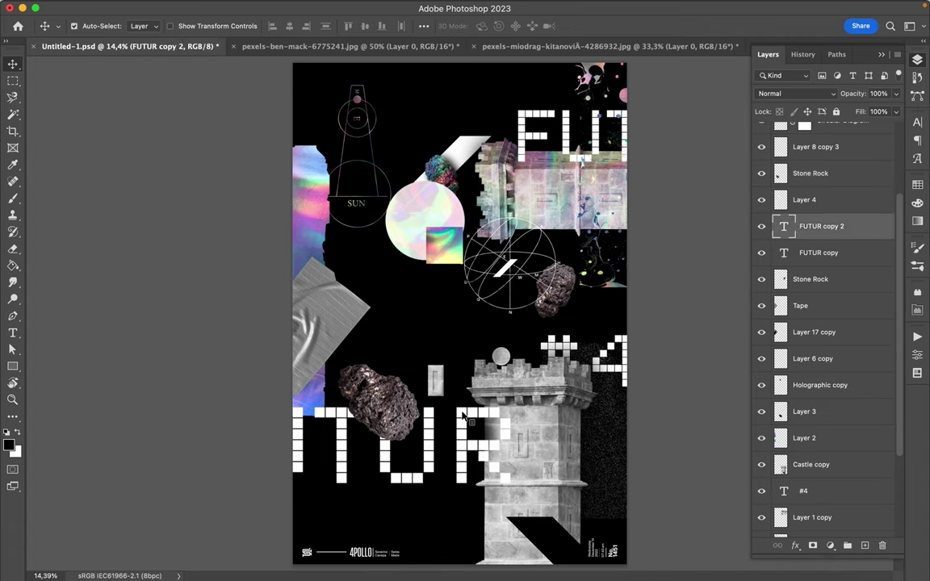
Load the lettering and rock outlines, then add and paint a layer mask on Stone Rock
{"action": "left_click", "coordinate": [785, 230], "text": "super"}
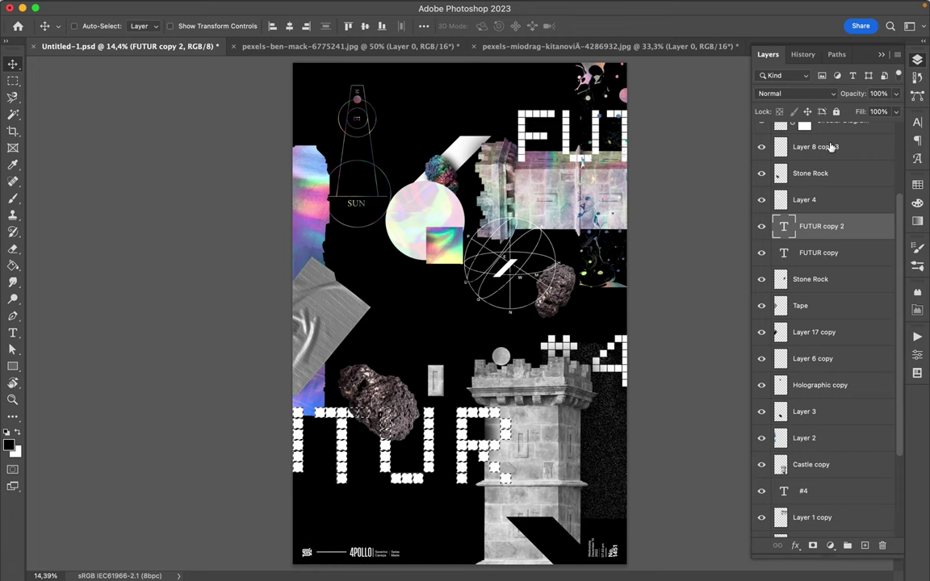
{"action": "scroll", "coordinate": [832, 161], "scroll_direction": "up", "scroll_amount": 1}
{"action": "left_click", "coordinate": [781, 194], "text": "super"}
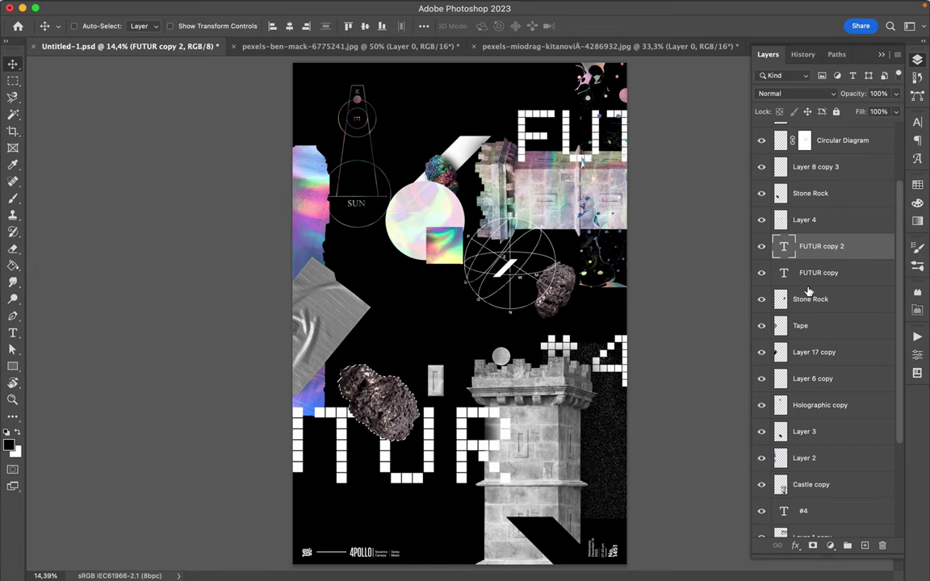
{"action": "left_click", "coordinate": [780, 194]}
{"action": "key", "text": "m"}
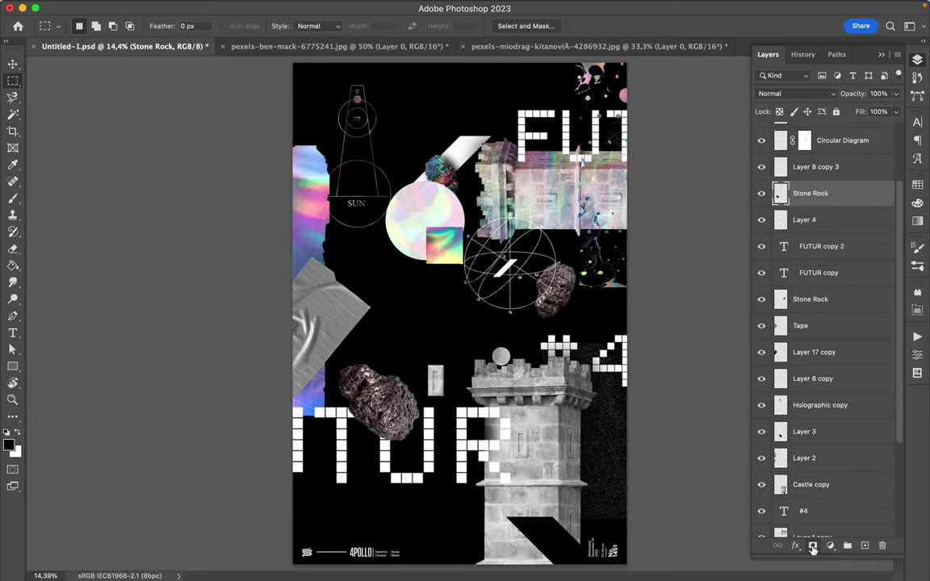
{"action": "left_click", "coordinate": [812, 546]}
{"action": "left_click_drag", "start_coordinate": [792, 261], "coordinate": [805, 195]}
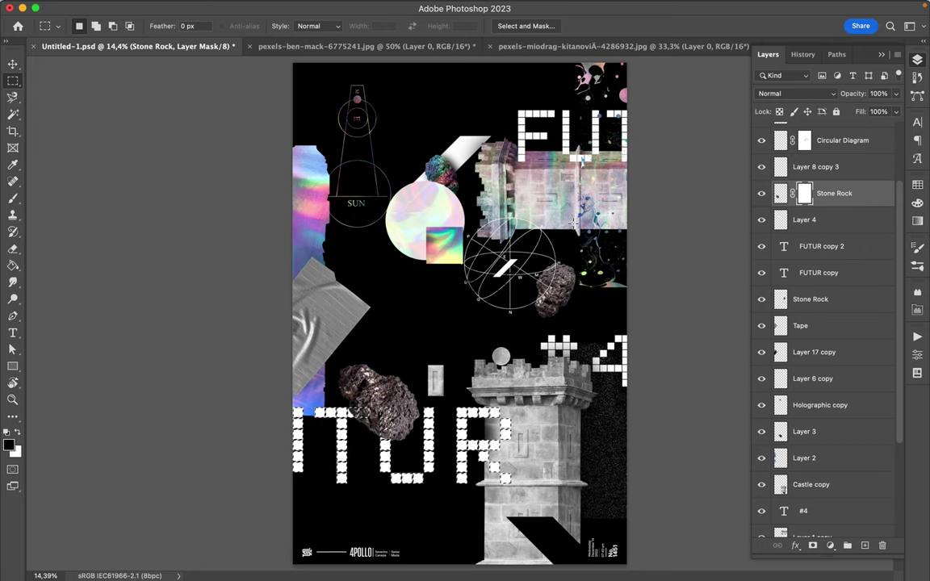
{"action": "key", "text": "b"}
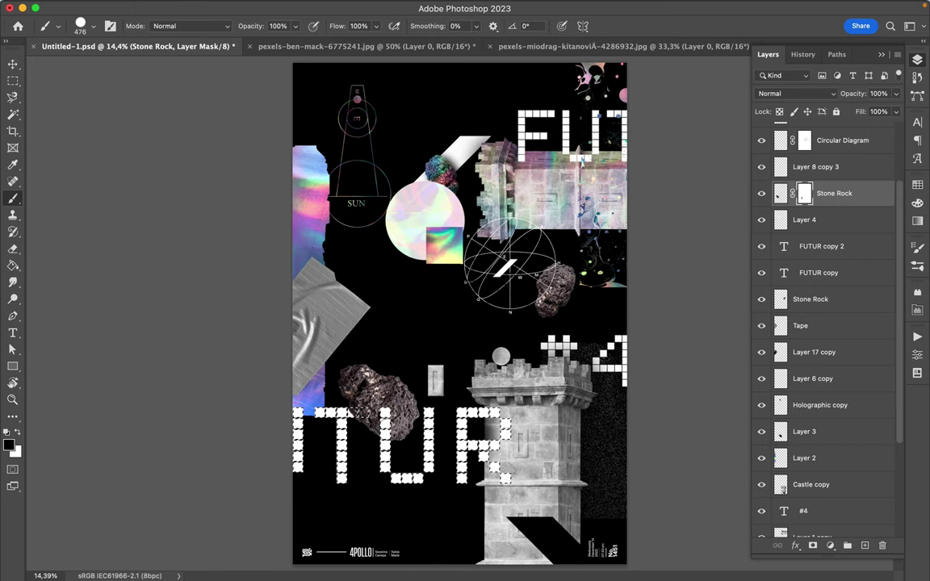
{"action": "key", "text": "m"}
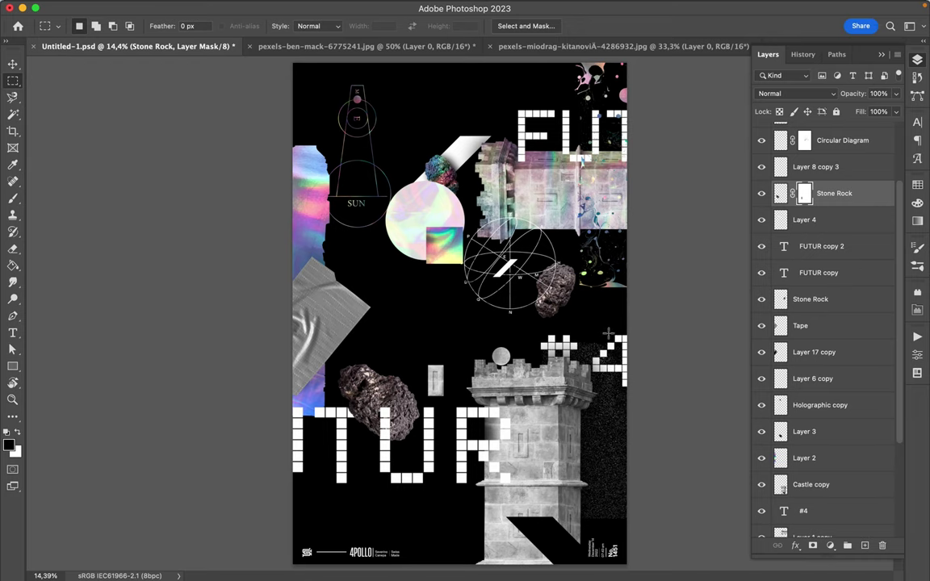
Unlink the Stone Rock mask from its layer and nudge the mask into place
{"action": "key", "text": "v"}
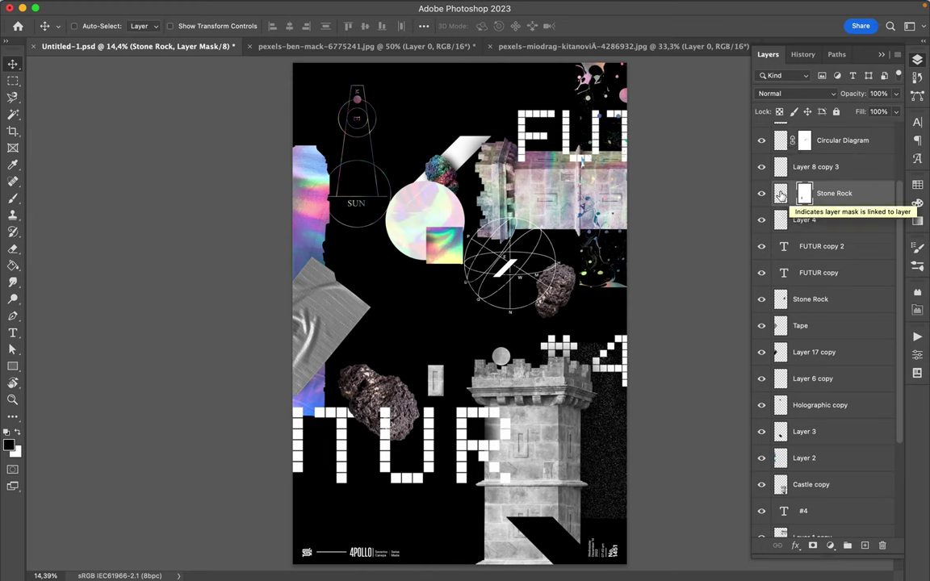
{"action": "left_click", "coordinate": [793, 194]}
{"action": "mouse_move", "coordinate": [408, 410]}
{"action": "left_mouse_down"}
{"action": "mouse_move", "coordinate": [400, 395]}
{"action": "mouse_move", "coordinate": [406, 414]}
{"action": "left_mouse_up"}
{"action": "key", "text": "super"}
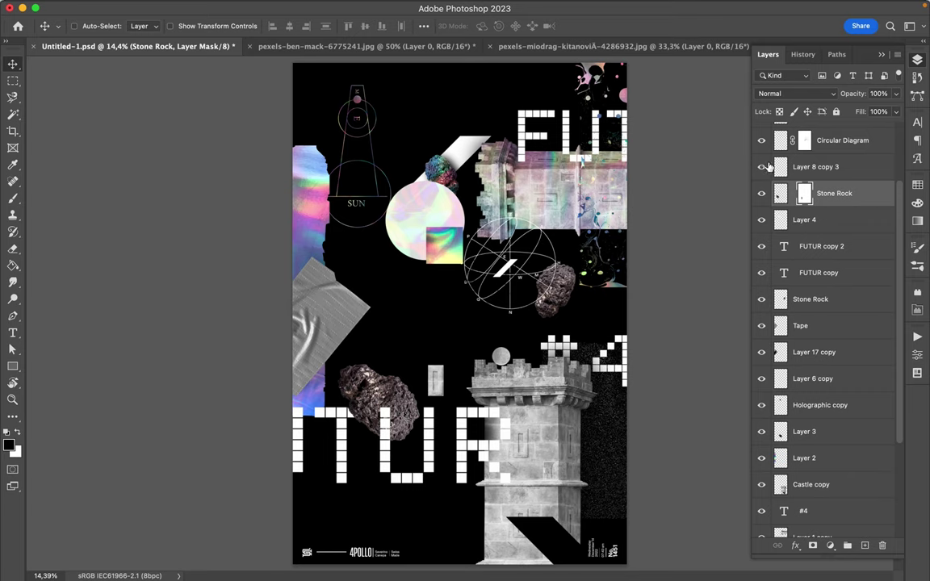
{"action": "left_click", "coordinate": [781, 204]}
Lower the rock onto the TUR letters and move the grey block toward the poster bottom
{"action": "left_click_drag", "start_coordinate": [341, 425], "coordinate": [367, 408]}
{"action": "left_click_drag", "start_coordinate": [437, 386], "coordinate": [549, 448]}
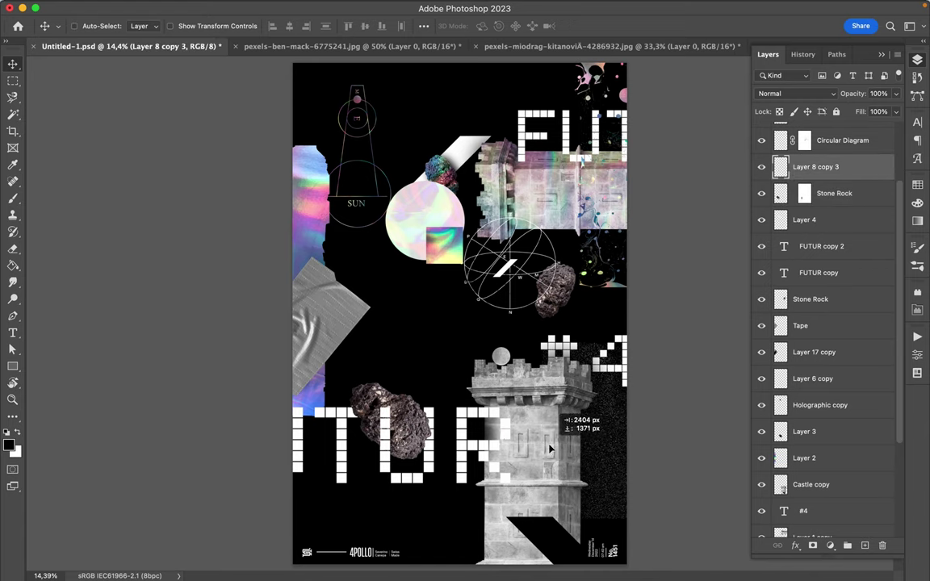
{"action": "mouse_move", "coordinate": [550, 449]}
{"action": "left_mouse_down"}
{"action": "mouse_move", "coordinate": [552, 466]}
{"action": "mouse_move", "coordinate": [551, 458]}
{"action": "left_mouse_up"}
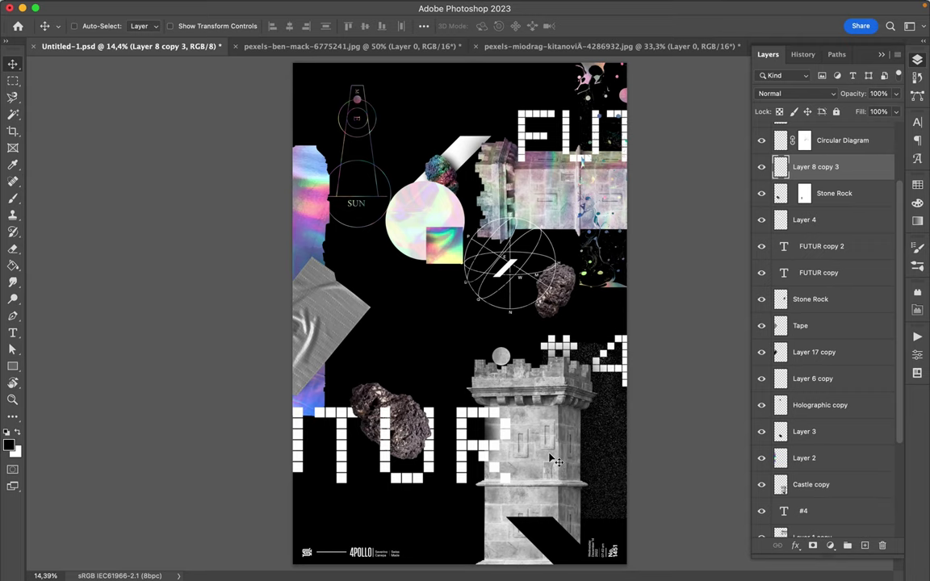
{"action": "left_click_drag", "start_coordinate": [547, 455], "coordinate": [467, 522]}
Place the white slashes above the rock and a moon copy beside the tower
{"action": "left_click_drag", "start_coordinate": [513, 276], "coordinate": [363, 385]}
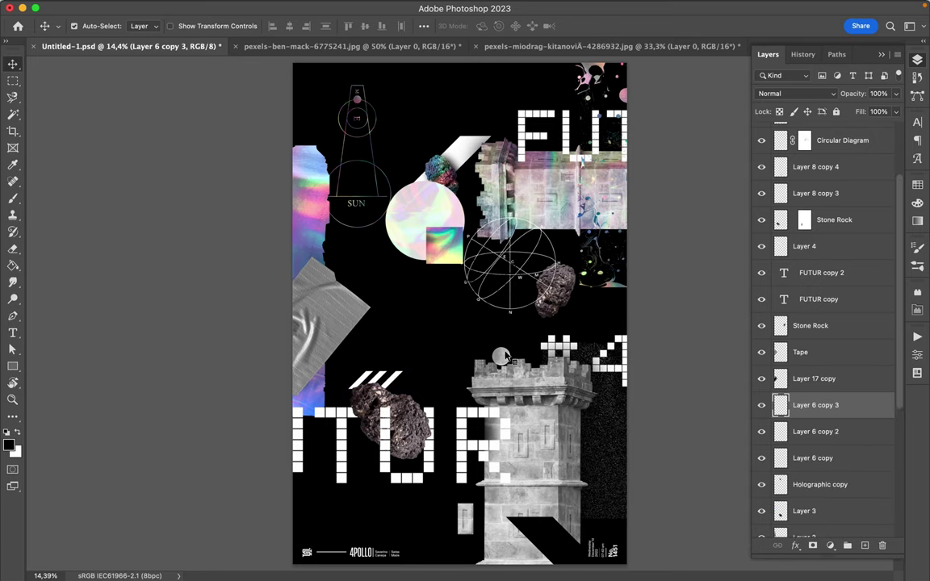
{"action": "left_click", "coordinate": [500, 358], "text": "alt"}
{"action": "left_click_drag", "start_coordinate": [501, 357], "coordinate": [602, 436]}
{"action": "left_click", "coordinate": [602, 434]}
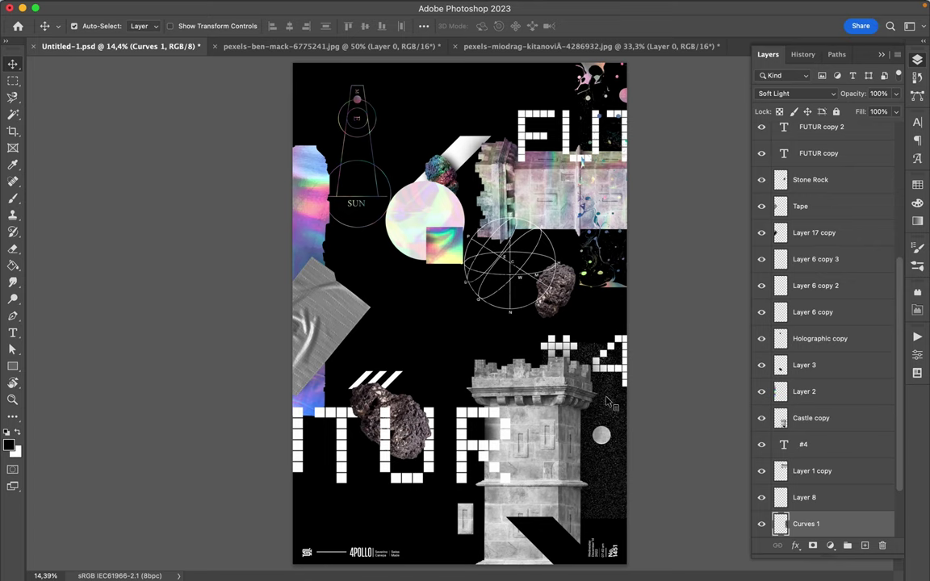
Trace the tower shape with the Magnetic Lasso and copy it to a new Layer 9
{"action": "key", "text": "l"}
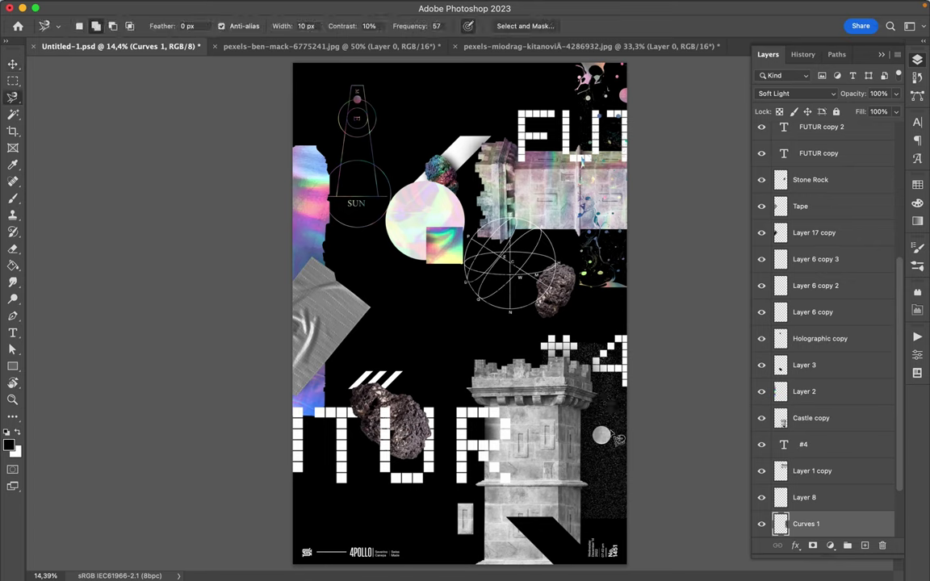
{"action": "left_click", "coordinate": [591, 327]}
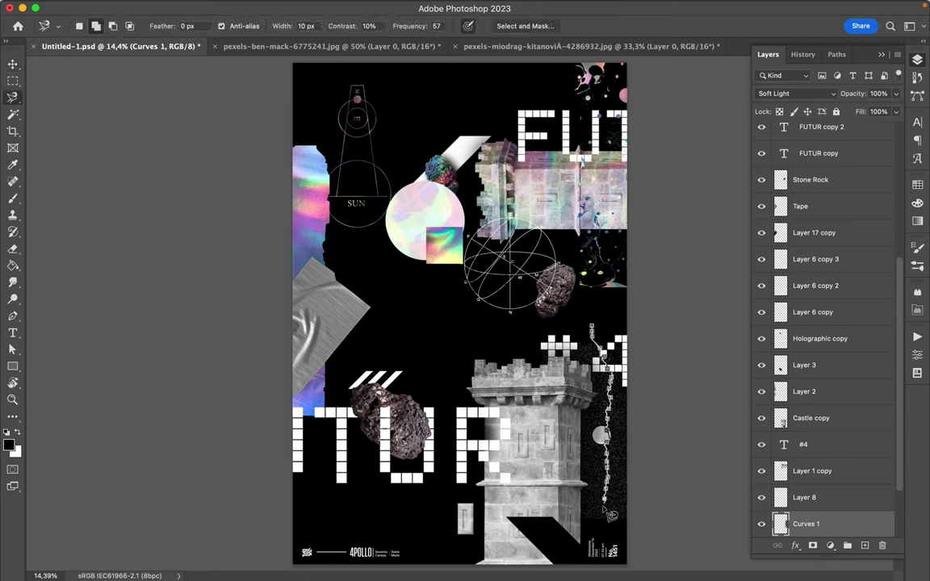
{"action": "double_click", "coordinate": [481, 347]}
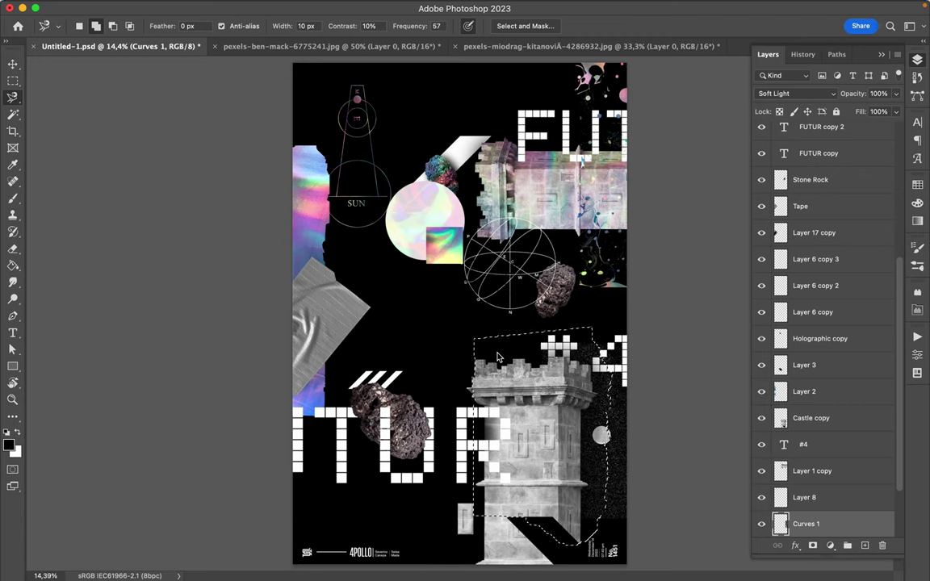
{"action": "key", "text": "ctrl+j"}
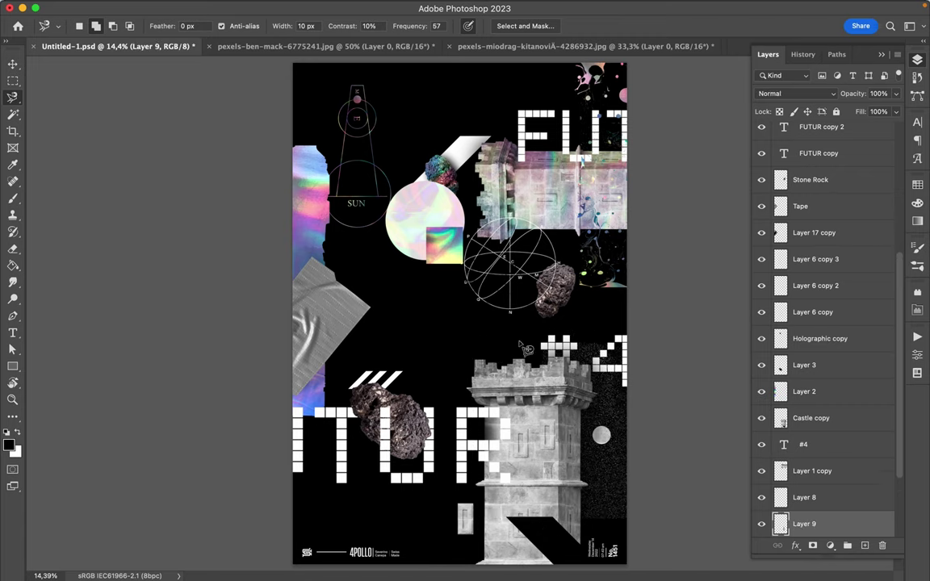
Move the copied texture piece to mid-poster, then check Curves 1 and reselect Layer 9
{"action": "key", "text": "v"}
{"action": "left_click_drag", "start_coordinate": [530, 380], "coordinate": [452, 283]}
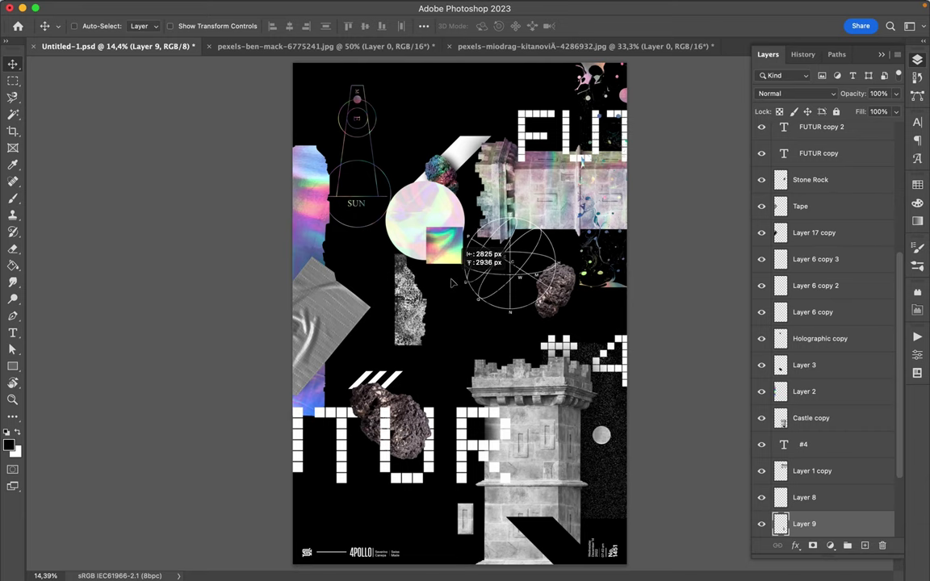
{"action": "left_click_drag", "start_coordinate": [423, 323], "coordinate": [449, 361]}
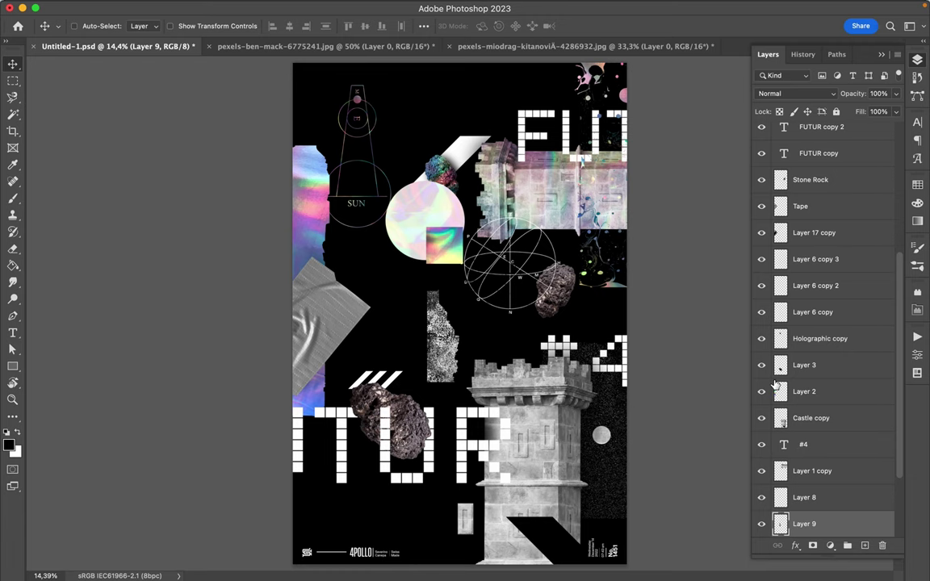
{"action": "scroll", "coordinate": [775, 384], "scroll_direction": "down", "scroll_amount": 3}
{"action": "left_click", "coordinate": [817, 467]}
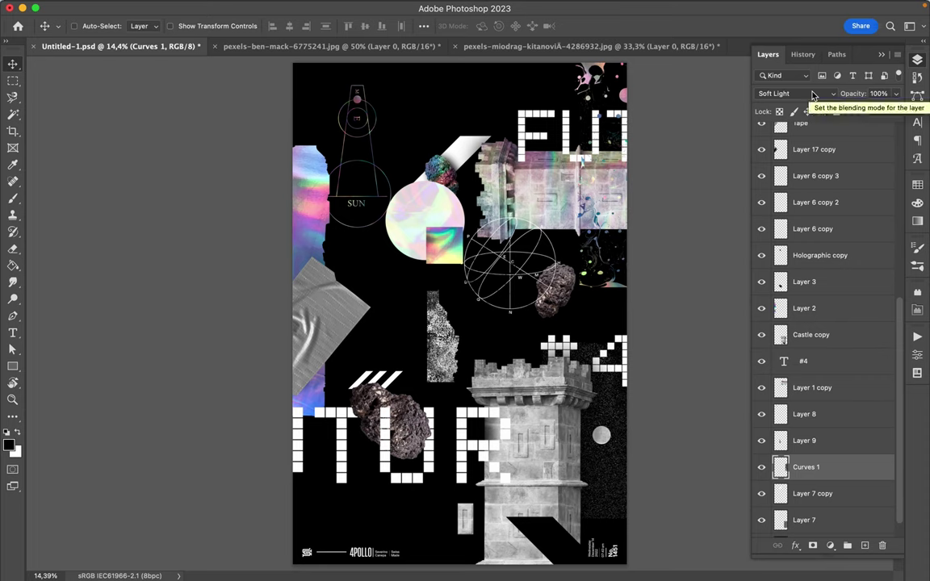
{"action": "left_click", "coordinate": [817, 449]}
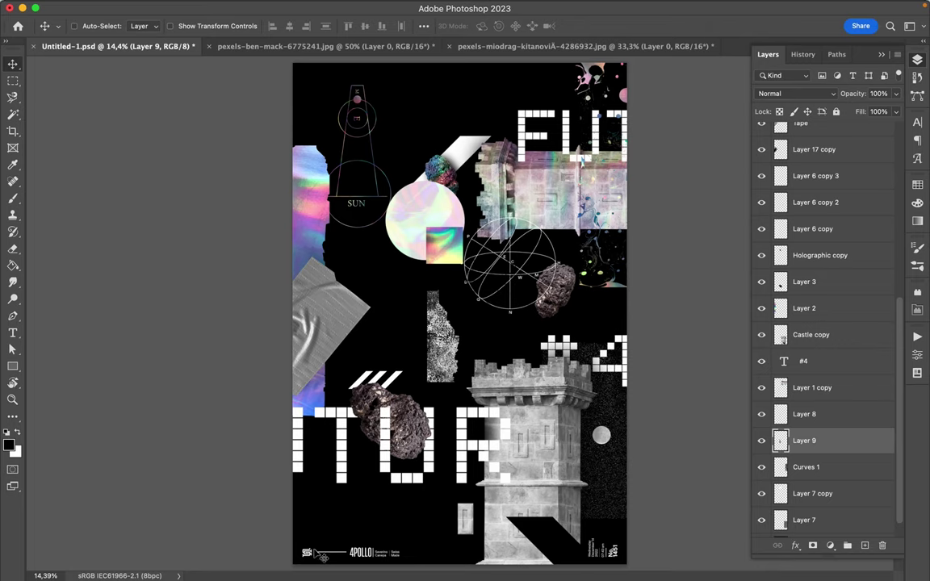
Place the texture strip at the upper left edge and raise Layer 9 above Stone Rock
{"action": "scroll", "coordinate": [438, 367], "scroll_direction": "up", "scroll_amount": 6}
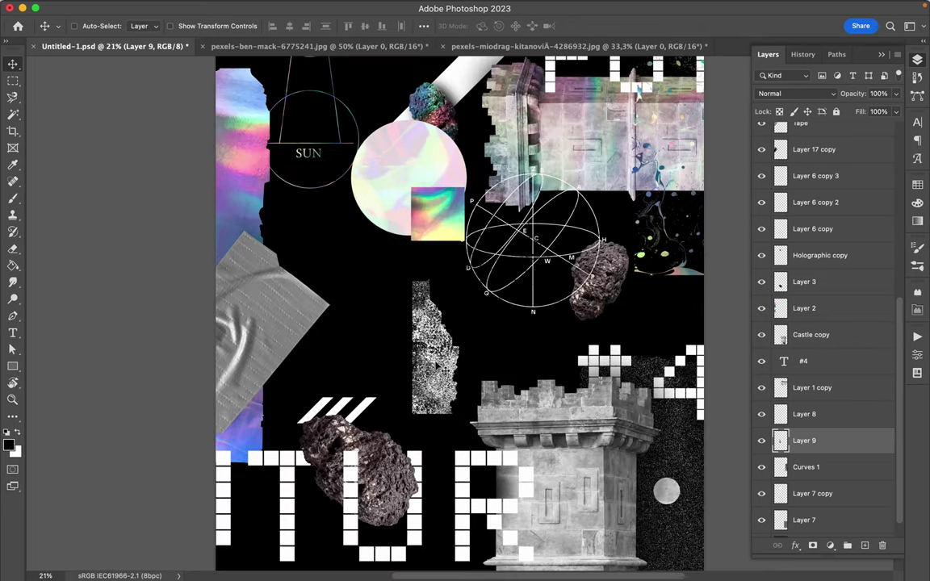
{"action": "scroll", "coordinate": [364, 369], "scroll_direction": "up", "scroll_amount": 3}
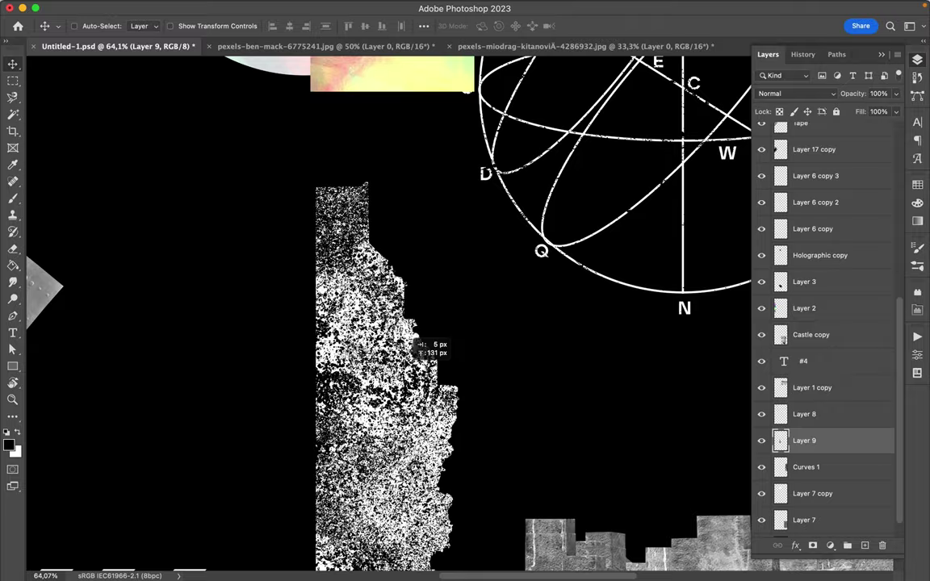
{"action": "scroll", "coordinate": [460, 314], "scroll_direction": "up", "scroll_amount": 4}
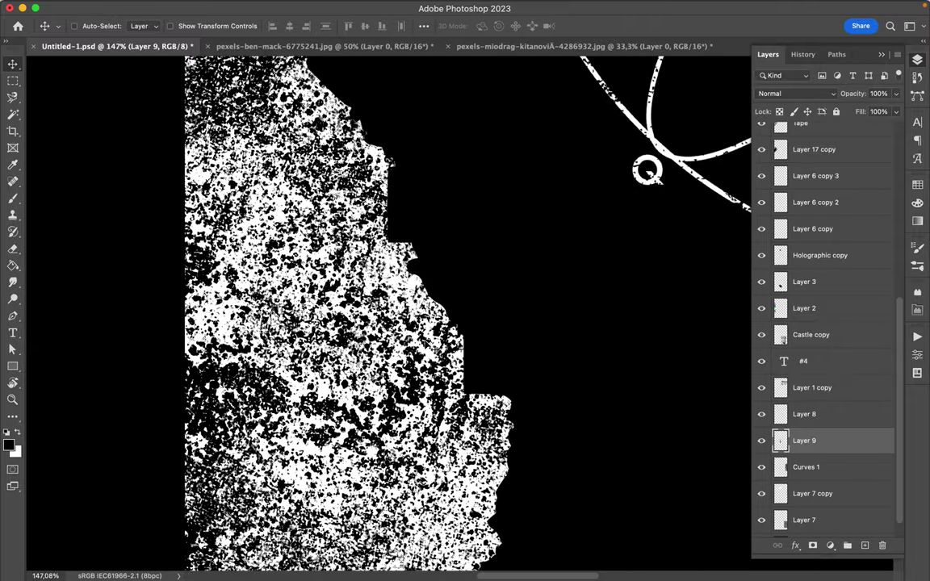
{"action": "scroll", "coordinate": [459, 314], "scroll_direction": "down", "scroll_amount": 5}
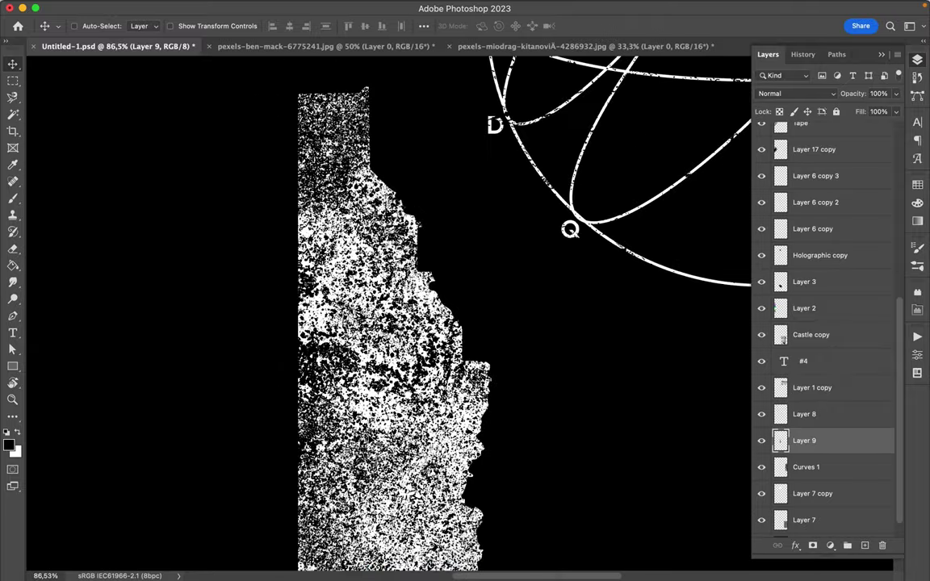
{"action": "scroll", "coordinate": [460, 313], "scroll_direction": "down", "scroll_amount": 5}
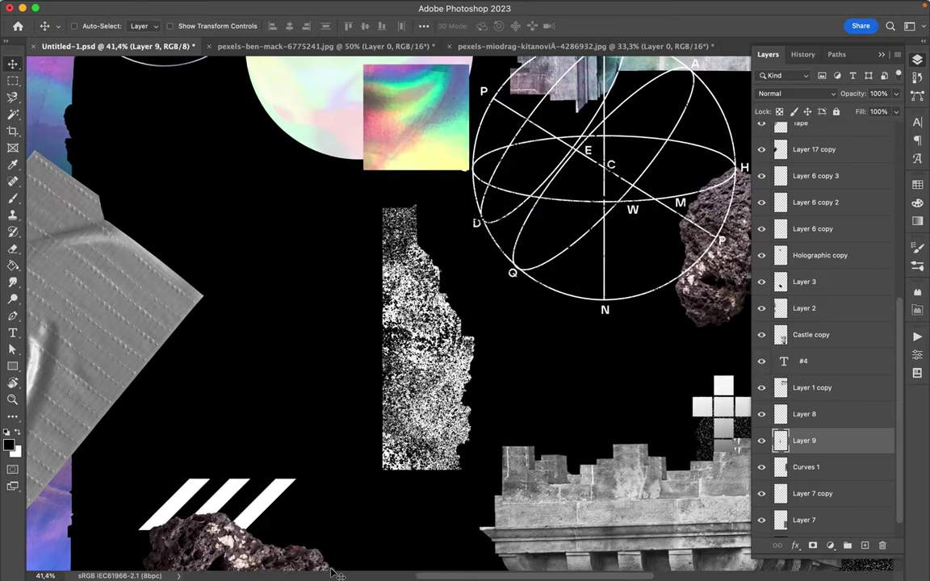
{"action": "key", "text": "super+0"}
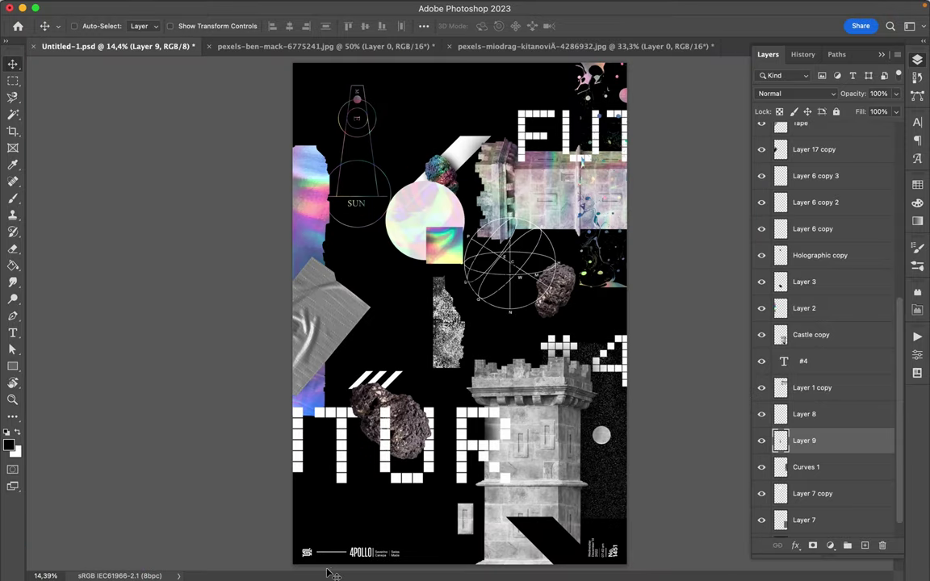
{"action": "left_click_drag", "start_coordinate": [446, 342], "coordinate": [306, 536]}
{"action": "left_click_drag", "start_coordinate": [306, 498], "coordinate": [312, 209]}
{"action": "left_click_drag", "start_coordinate": [831, 437], "coordinate": [806, 150]}
Put Layer 9 below Layer 8 copy 3 in Overlay mode, aligned along the left edge
{"action": "mouse_move", "coordinate": [305, 206]}
{"action": "left_mouse_down"}
{"action": "mouse_move", "coordinate": [315, 229]}
{"action": "mouse_move", "coordinate": [307, 220]}
{"action": "left_mouse_up"}
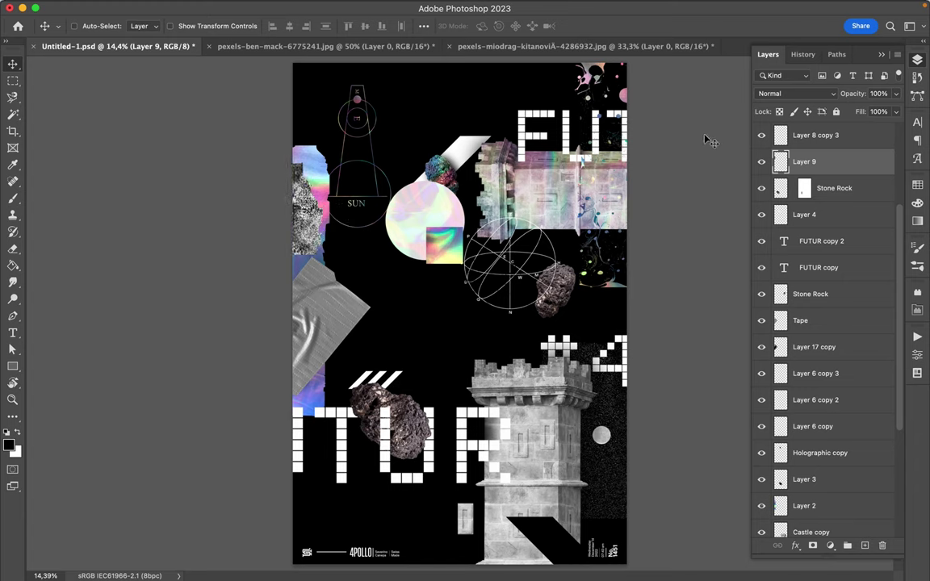
{"action": "left_click", "coordinate": [789, 93]}
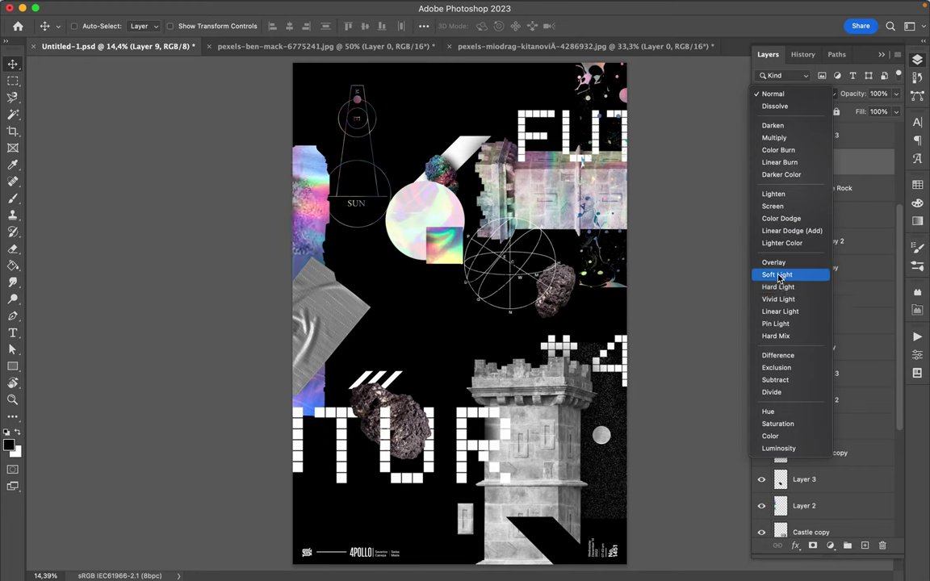
{"action": "left_click", "coordinate": [775, 264]}
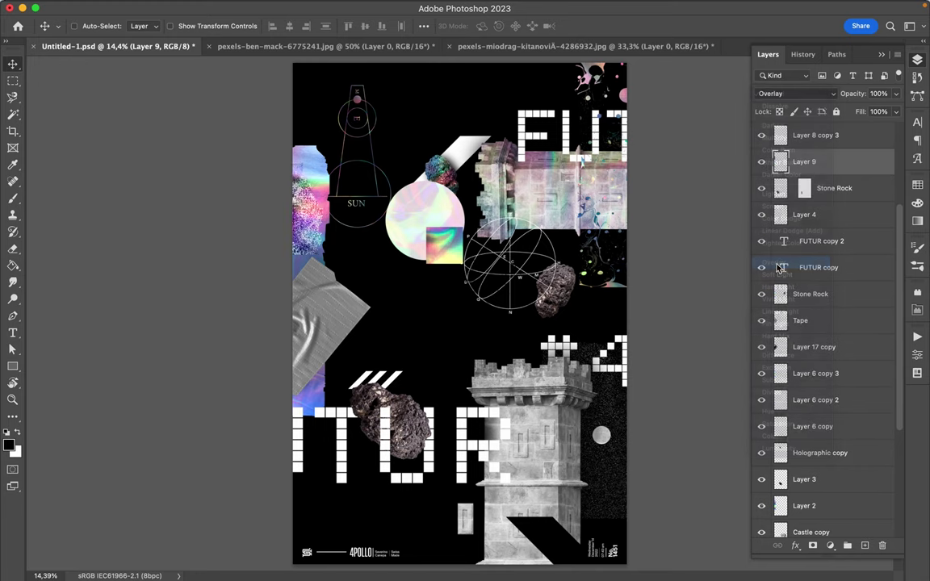
{"action": "mouse_move", "coordinate": [313, 244]}
{"action": "left_mouse_down"}
{"action": "mouse_move", "coordinate": [317, 234]}
{"action": "mouse_move", "coordinate": [300, 238]}
{"action": "mouse_move", "coordinate": [300, 180]}
{"action": "mouse_move", "coordinate": [305, 235]}
{"action": "left_mouse_up"}
{"action": "left_click", "coordinate": [330, 302]}
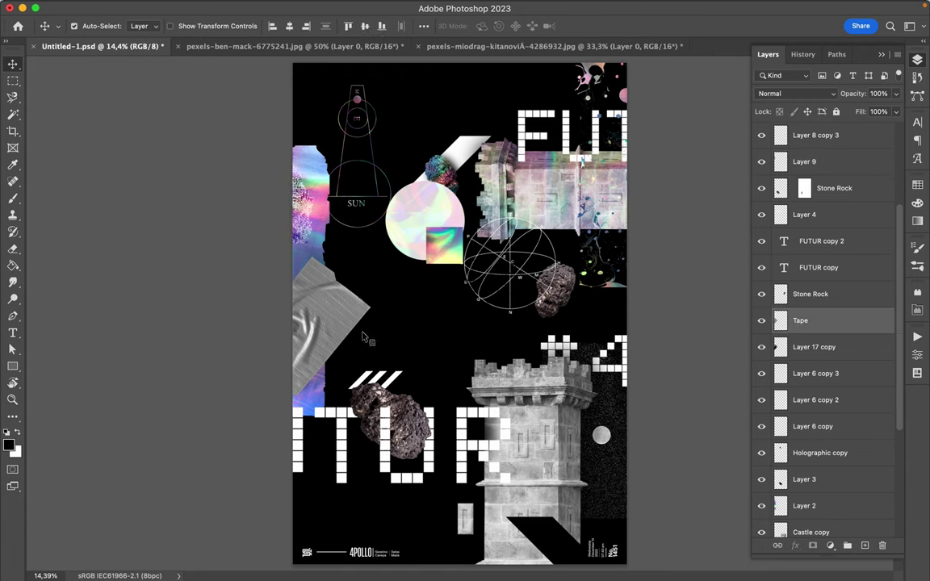
Duplicate both tape layers toward the right edge and move the original tape to the bottom-left
{"action": "left_click", "coordinate": [350, 303]}
{"action": "left_click", "coordinate": [347, 307], "text": "shift"}
{"action": "left_click_drag", "start_coordinate": [347, 307], "coordinate": [684, 235]}
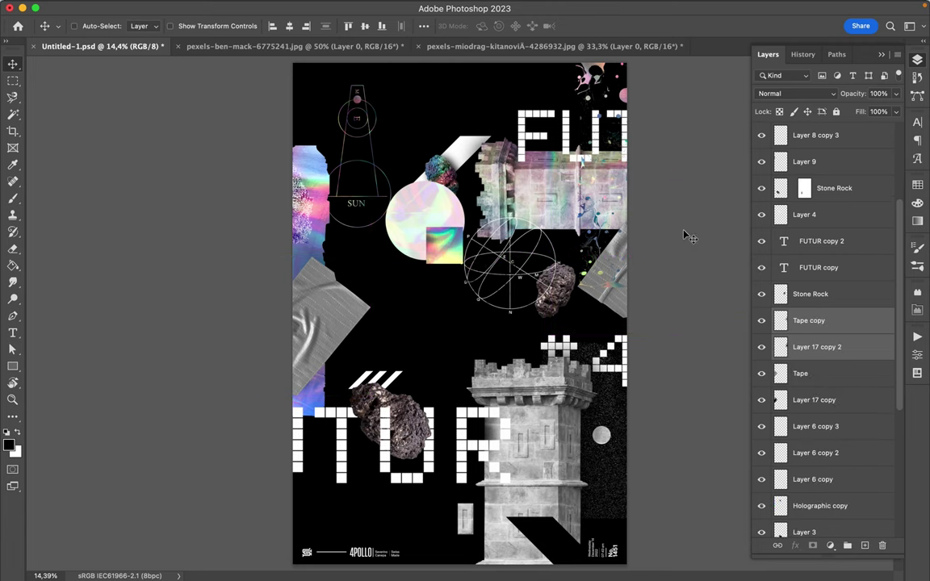
{"action": "left_click", "coordinate": [333, 334]}
{"action": "left_click", "coordinate": [346, 348], "text": "shift"}
{"action": "left_click_drag", "start_coordinate": [332, 334], "coordinate": [315, 516]}
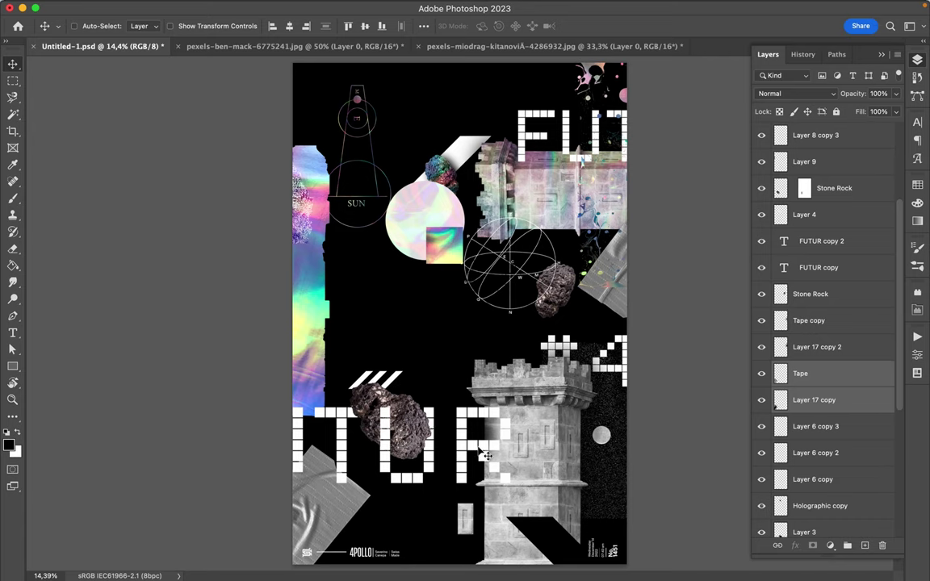
Move the Tape copy and Layer 17 copy 2 pair onto the castle tower top
{"action": "left_click", "coordinate": [611, 244]}
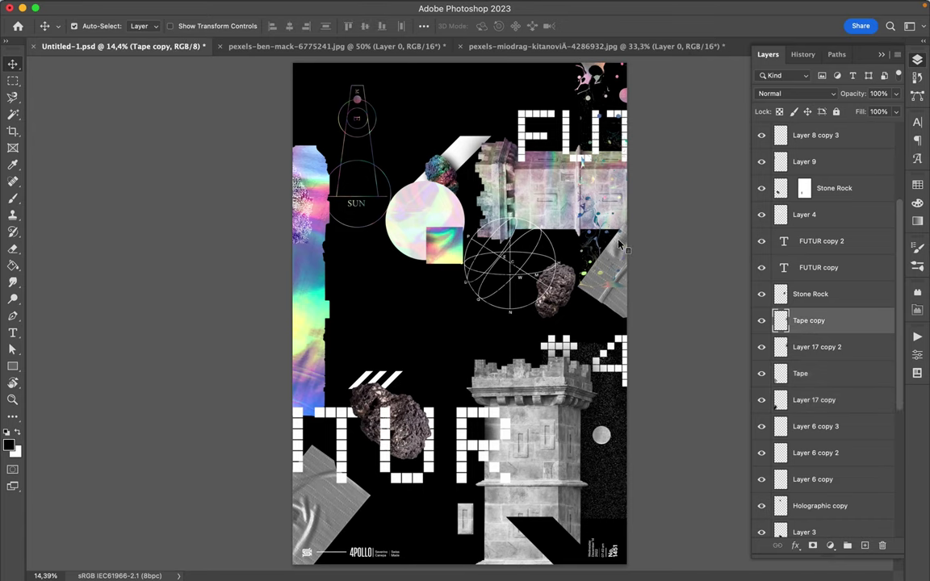
{"action": "left_click", "coordinate": [611, 244], "text": "shift"}
{"action": "left_click_drag", "start_coordinate": [620, 256], "coordinate": [595, 170]}
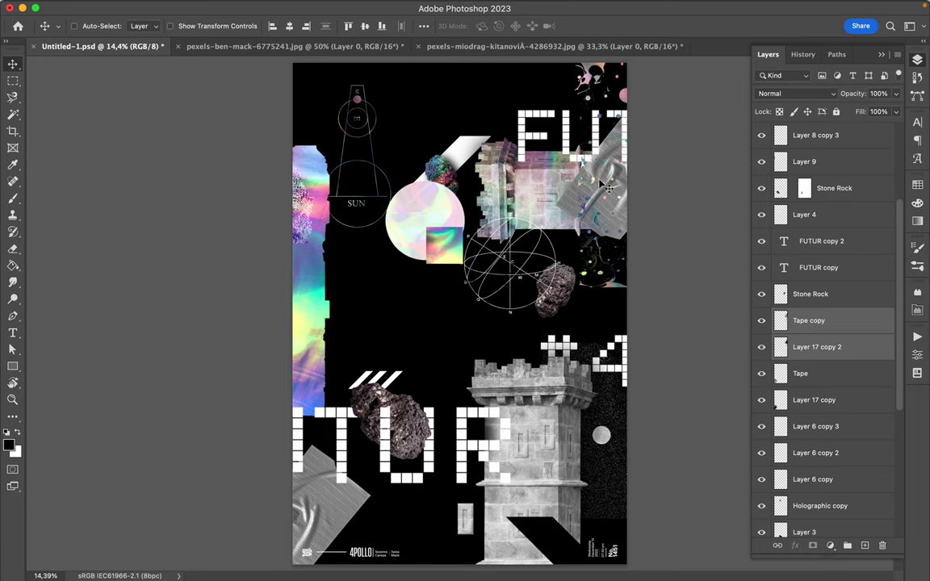
{"action": "left_click_drag", "start_coordinate": [612, 190], "coordinate": [451, 316]}
{"action": "key", "text": "ctrl+t"}
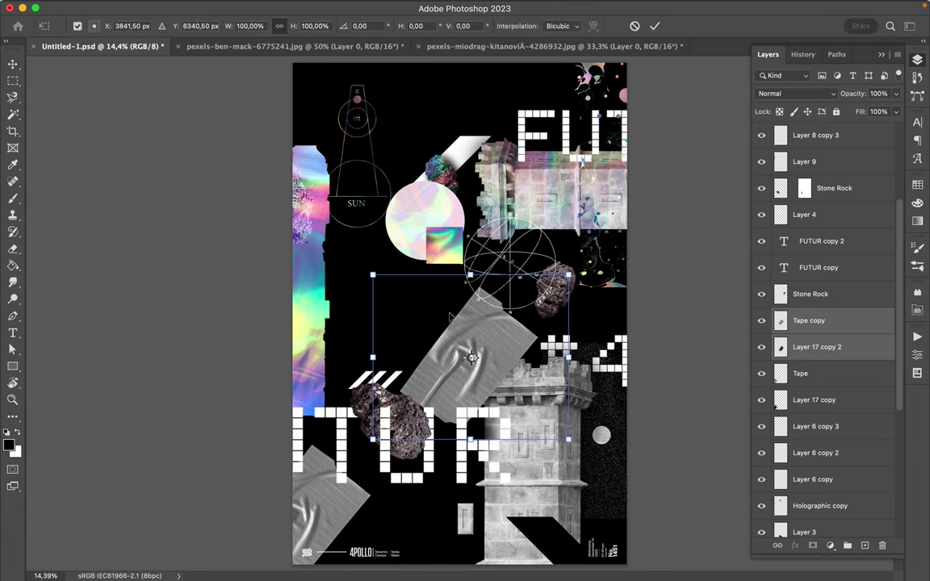
Rotate the Tape copy strip about 39° and move it to the poster's left edge
{"action": "left_click_drag", "start_coordinate": [424, 255], "coordinate": [370, 306]}
{"action": "left_click_drag", "start_coordinate": [372, 303], "coordinate": [372, 302]}
{"action": "key", "text": "Return"}
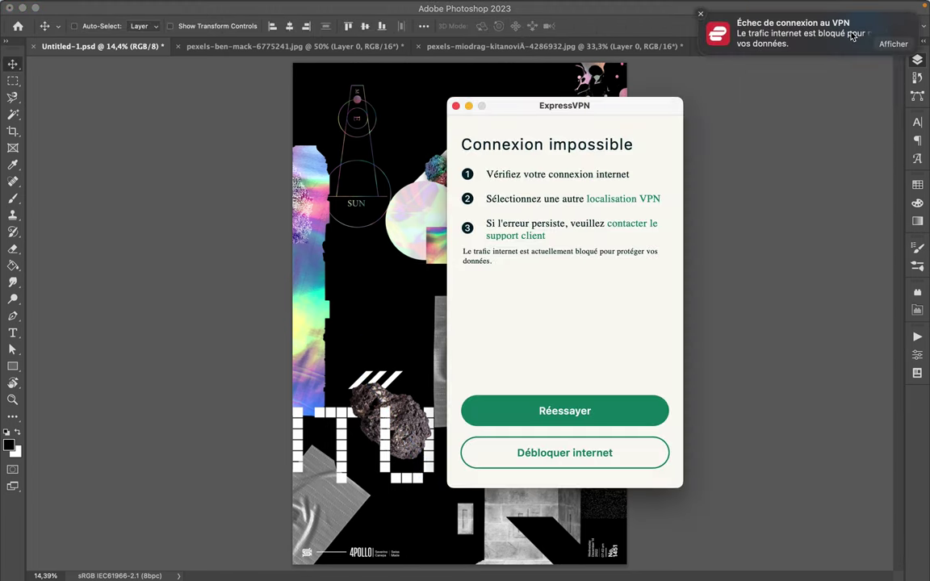
{"action": "left_click", "coordinate": [603, 411]}
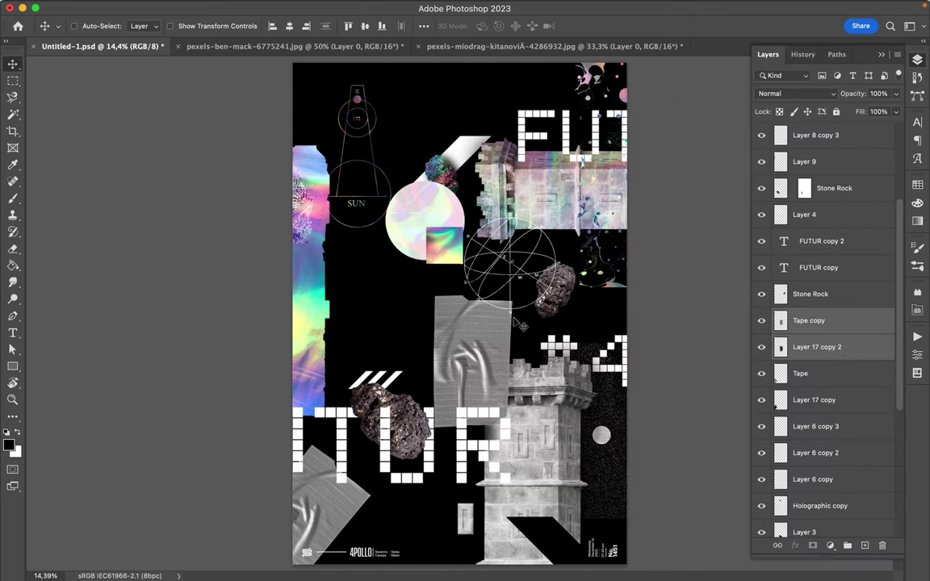
{"action": "left_click_drag", "start_coordinate": [436, 315], "coordinate": [293, 296]}
Rotate the original Tape and Layer 17 copy to -83° and set them at the right edge
{"action": "left_click", "coordinate": [322, 491]}
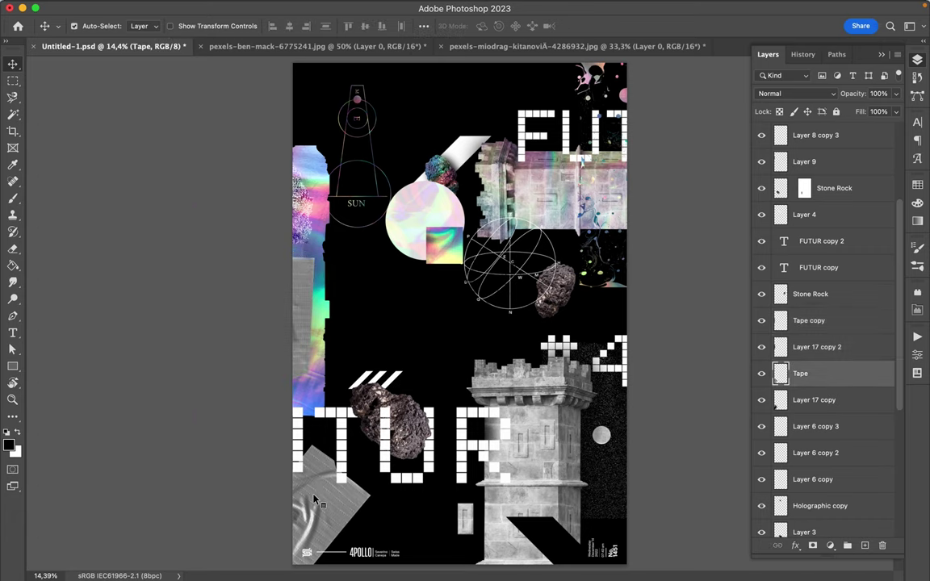
{"action": "left_click", "coordinate": [364, 517], "text": "shift"}
{"action": "key", "text": "ctrl+t"}
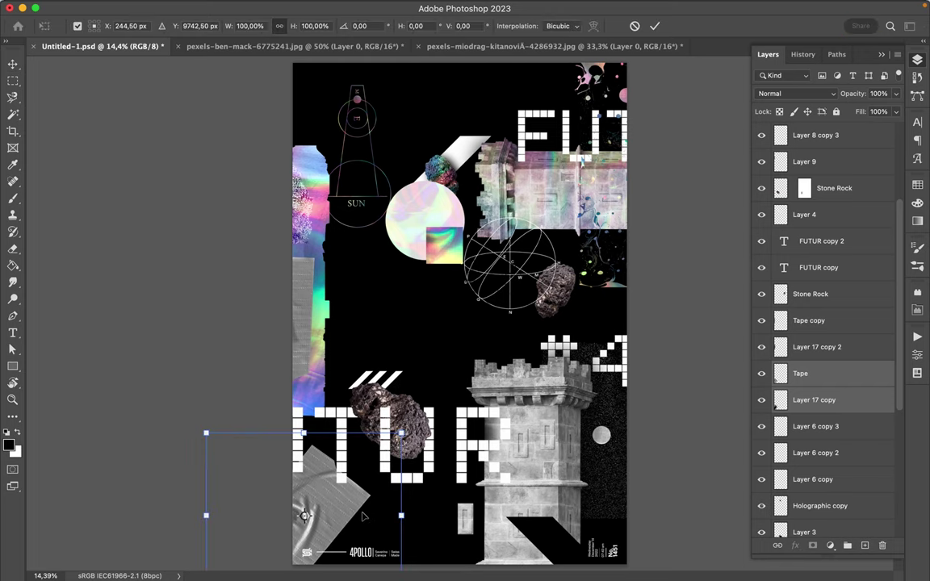
{"action": "left_click_drag", "start_coordinate": [406, 427], "coordinate": [333, 388]}
{"action": "left_click_drag", "start_coordinate": [297, 414], "coordinate": [293, 414]}
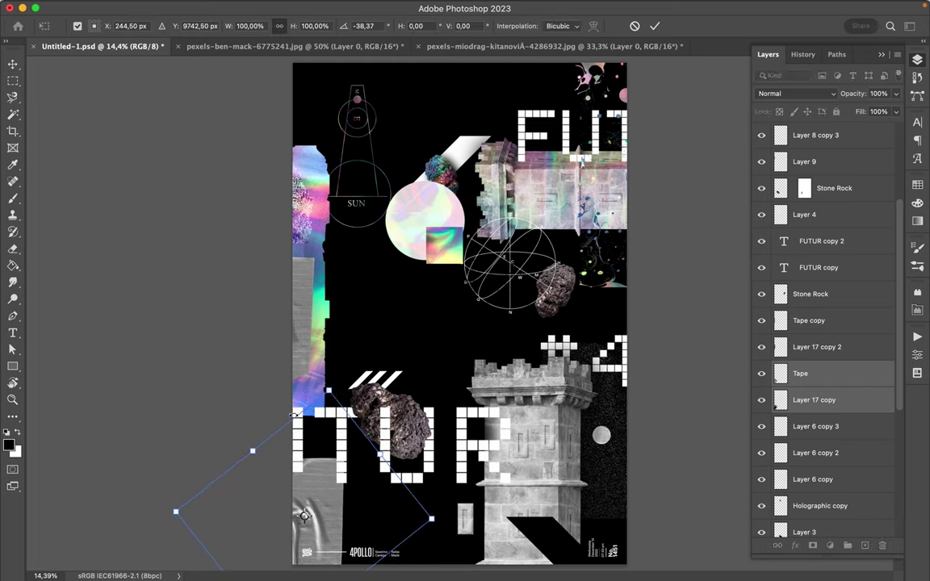
{"action": "left_click_drag", "start_coordinate": [332, 507], "coordinate": [665, 289]}
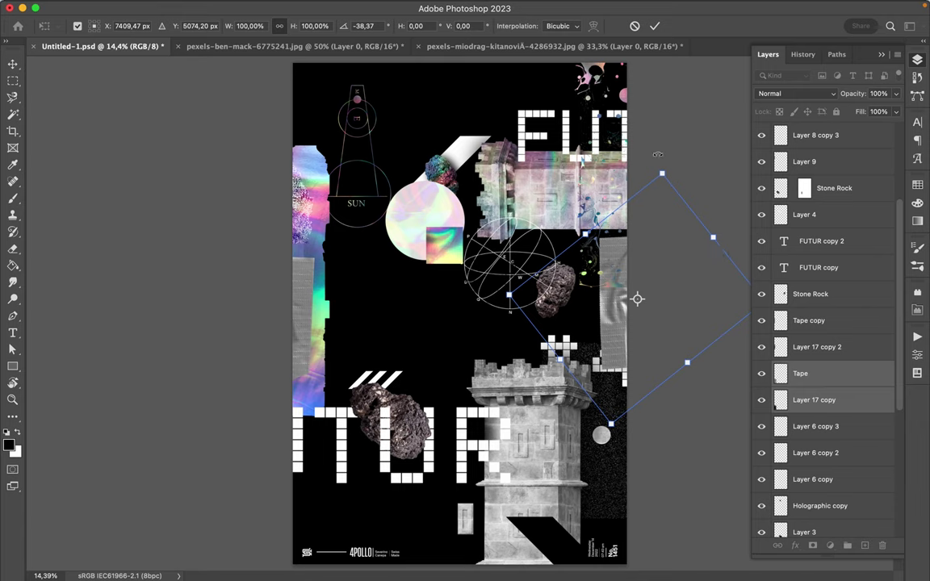
{"action": "left_click_drag", "start_coordinate": [658, 155], "coordinate": [483, 168]}
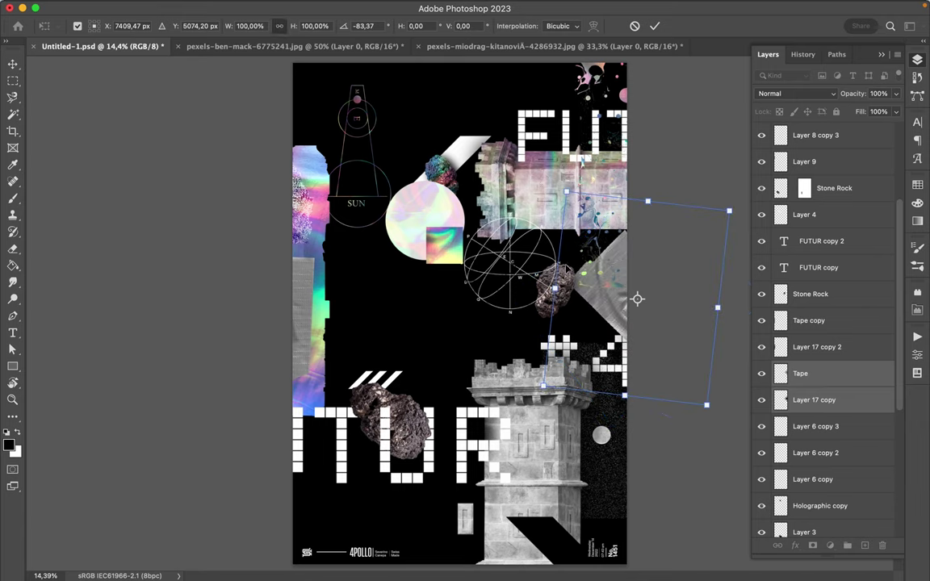
{"action": "key", "text": "Return"}
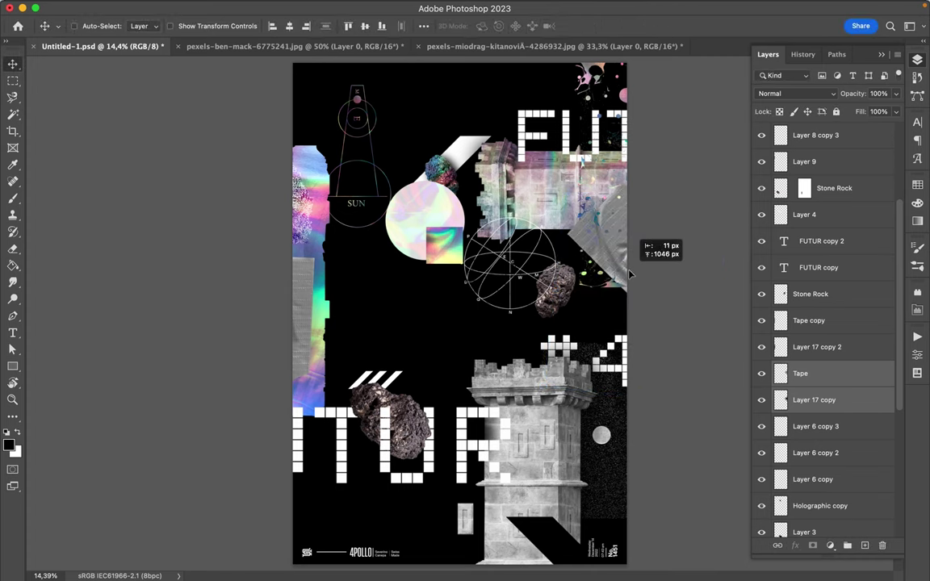
{"action": "left_click_drag", "start_coordinate": [619, 277], "coordinate": [634, 299]}
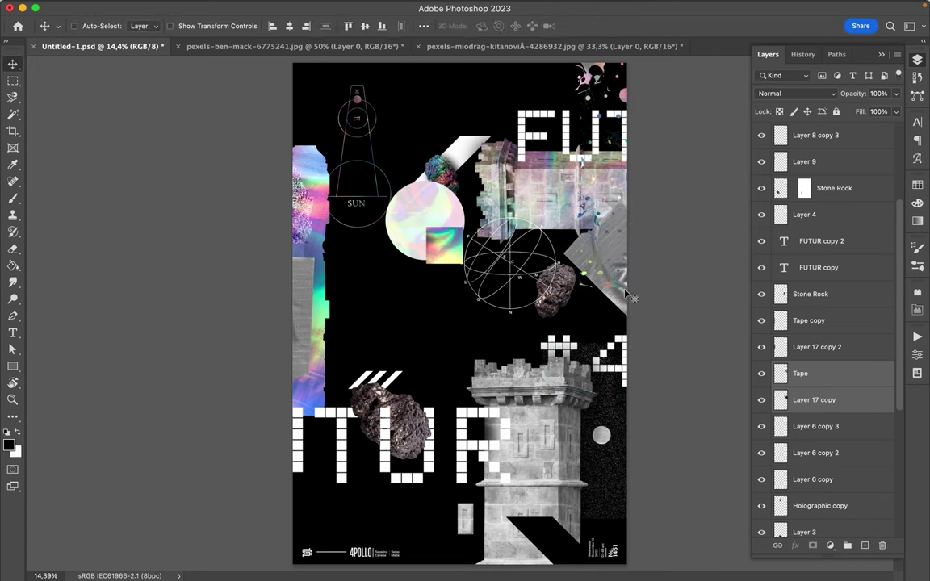
{"action": "left_click", "coordinate": [523, 283], "text": "ctrl"}
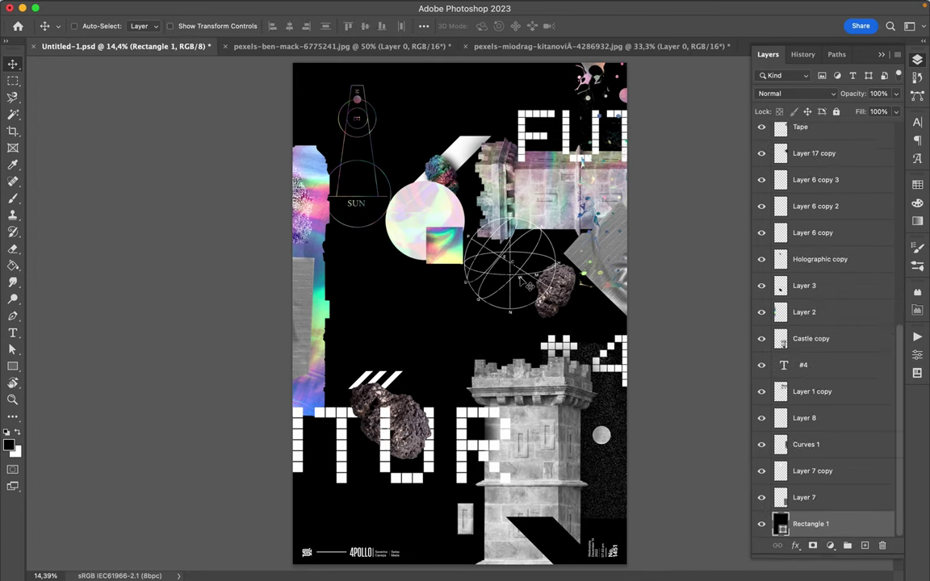
Nudge the circular diagram and stack Stone Rock above Circular Diagram
{"action": "left_click", "coordinate": [476, 256], "text": "ctrl"}
{"action": "left_click_drag", "start_coordinate": [472, 257], "coordinate": [521, 289]}
{"action": "left_click", "coordinate": [565, 287], "text": "ctrl"}
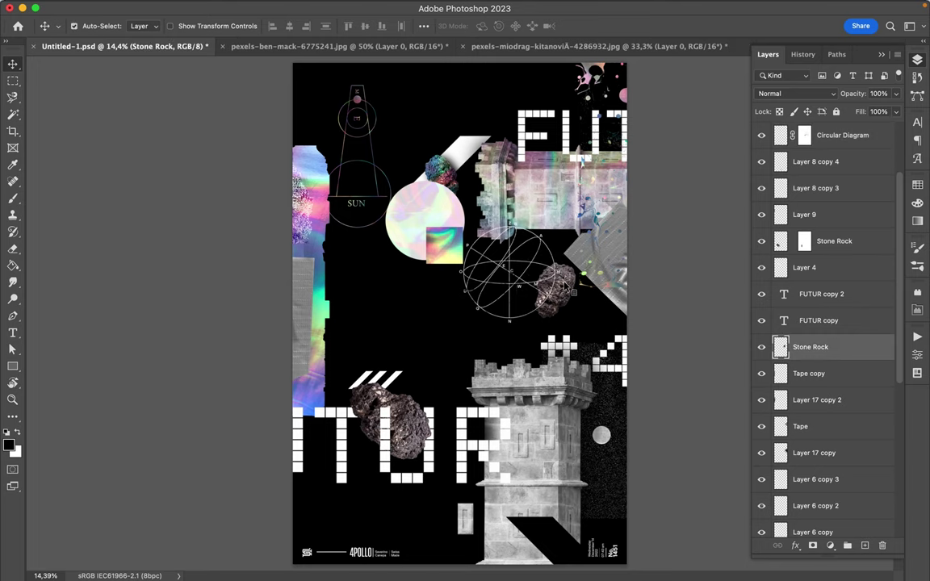
{"action": "left_click_drag", "start_coordinate": [811, 346], "coordinate": [813, 161]}
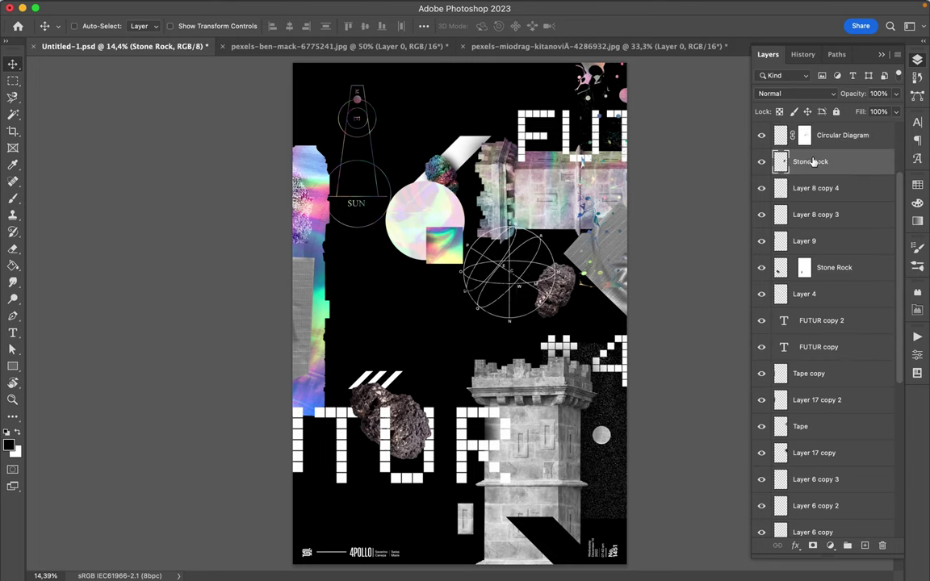
{"action": "scroll", "coordinate": [813, 161], "scroll_direction": "up", "scroll_amount": 3}
{"action": "left_click_drag", "start_coordinate": [818, 257], "coordinate": [816, 222]}
Move Layer 5's holographic square onto the tower top below the #4 and duplicate it
{"action": "left_click", "coordinate": [442, 252]}
{"action": "left_click_drag", "start_coordinate": [442, 252], "coordinate": [496, 362]}
{"action": "left_click_drag", "start_coordinate": [828, 179], "coordinate": [829, 457]}
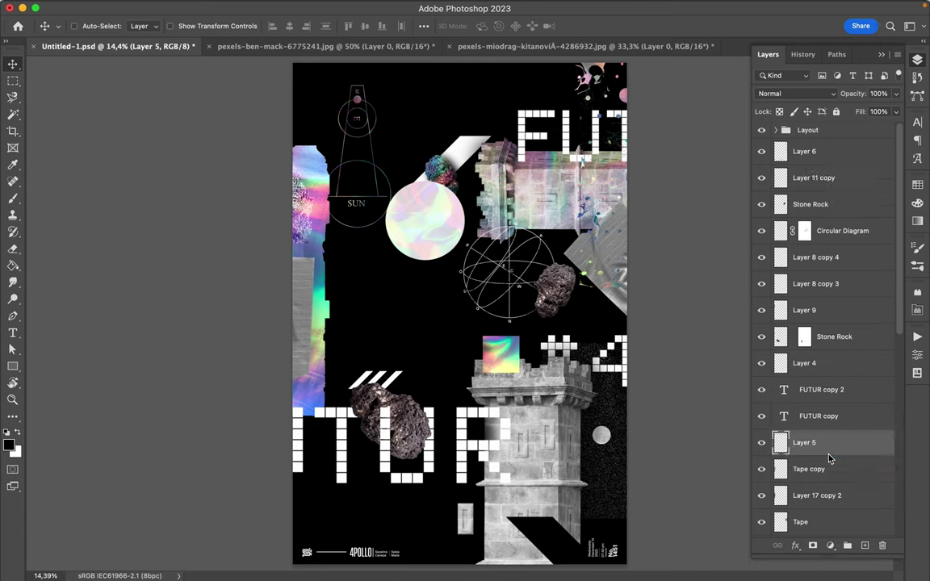
{"action": "scroll", "coordinate": [820, 395], "scroll_direction": "down", "scroll_amount": 3}
{"action": "left_click_drag", "start_coordinate": [799, 349], "coordinate": [806, 507]}
{"action": "scroll", "coordinate": [811, 388], "scroll_direction": "down", "scroll_amount": 5}
{"action": "left_click_drag", "start_coordinate": [816, 257], "coordinate": [821, 433]}
{"action": "left_click_drag", "start_coordinate": [516, 350], "coordinate": [532, 347]}
{"action": "left_click_drag", "start_coordinate": [811, 415], "coordinate": [812, 408], "text": "alt"}
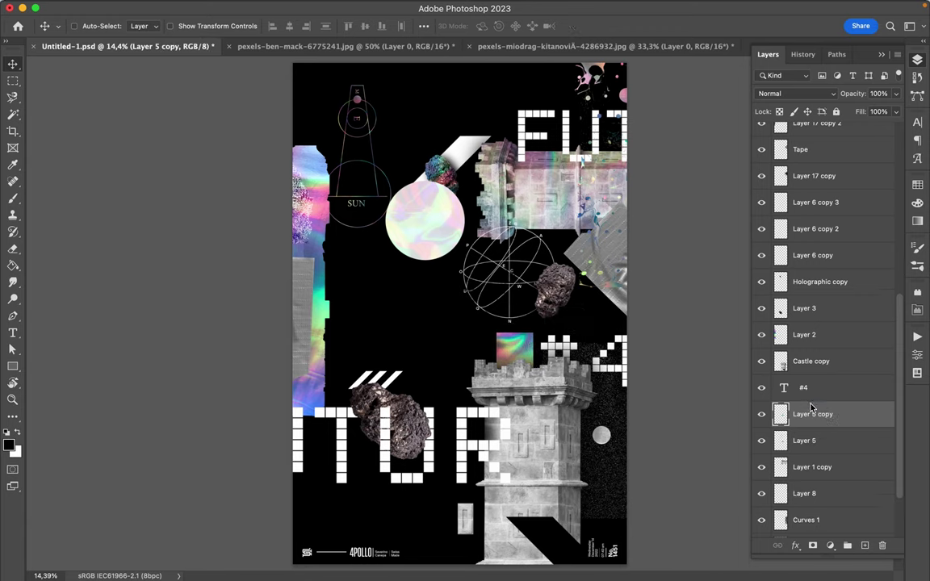
{"action": "left_click", "coordinate": [829, 92]}
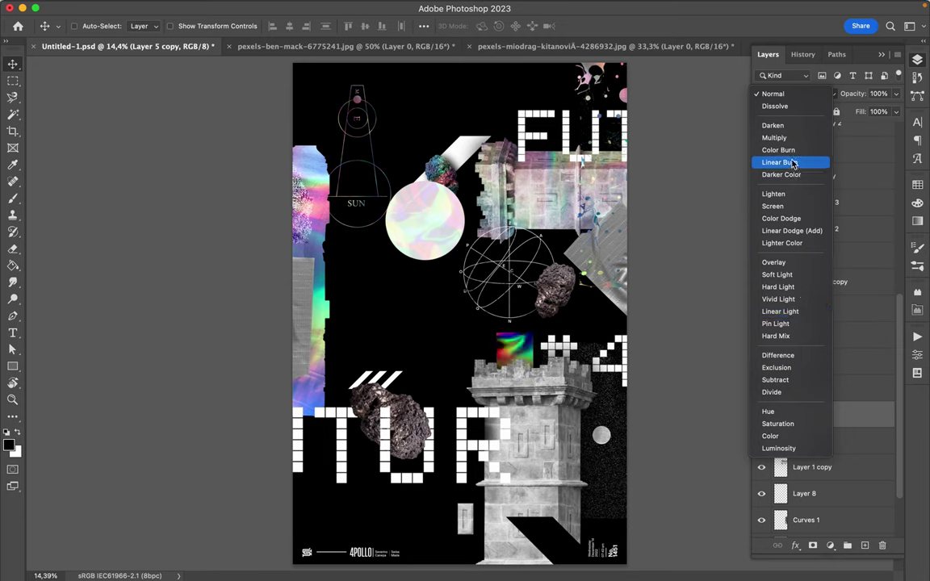
Apply a Gaussian Blur of radius 53.1 pixels to Layer 5 copy
{"action": "left_click", "coordinate": [702, 242]}
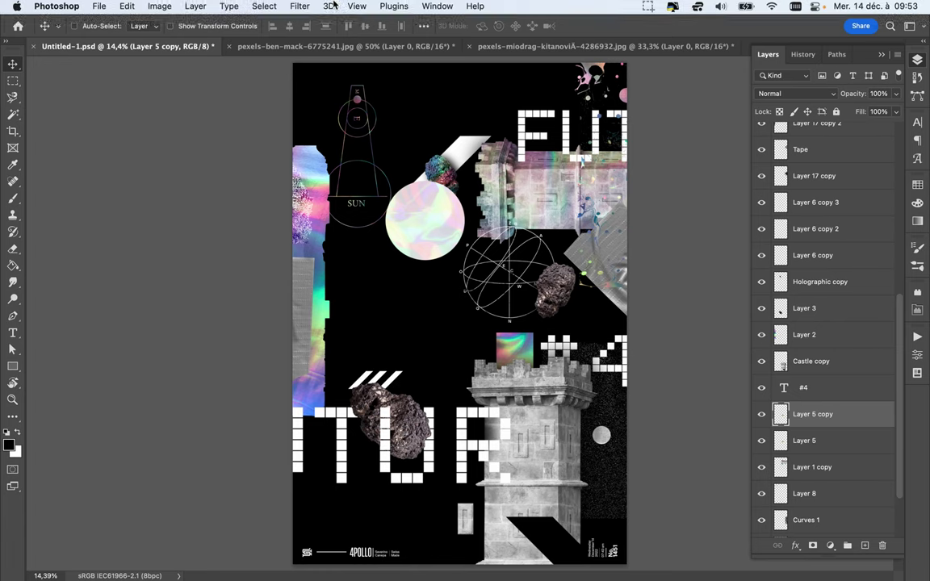
{"action": "left_click", "coordinate": [307, 6]}
{"action": "mouse_move", "coordinate": [323, 173]}
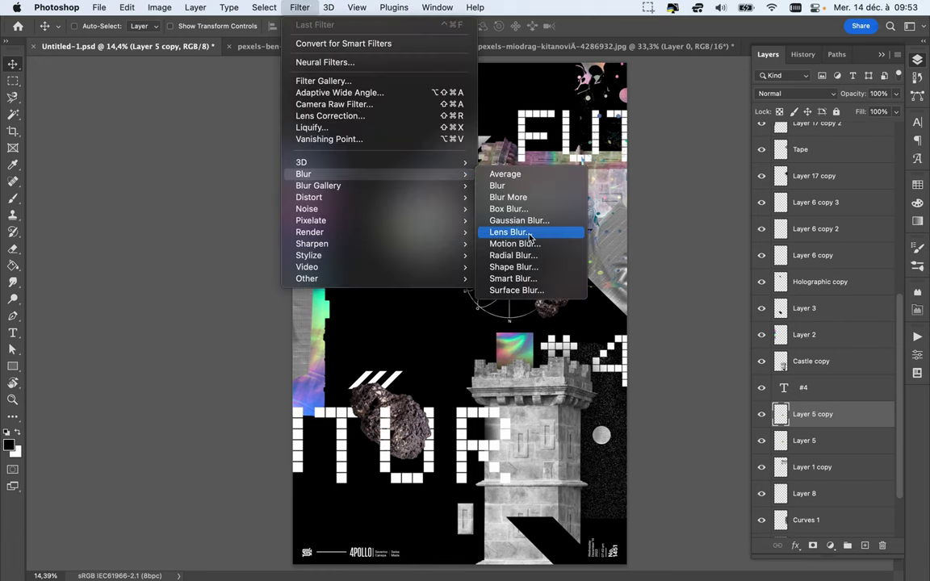
{"action": "left_click", "coordinate": [521, 220]}
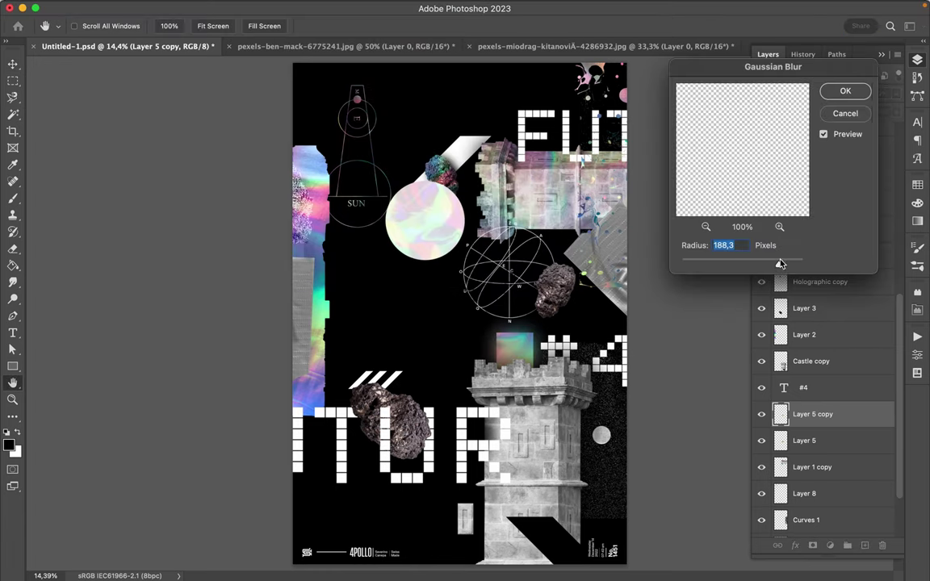
{"action": "left_click_drag", "start_coordinate": [770, 264], "coordinate": [750, 269]}
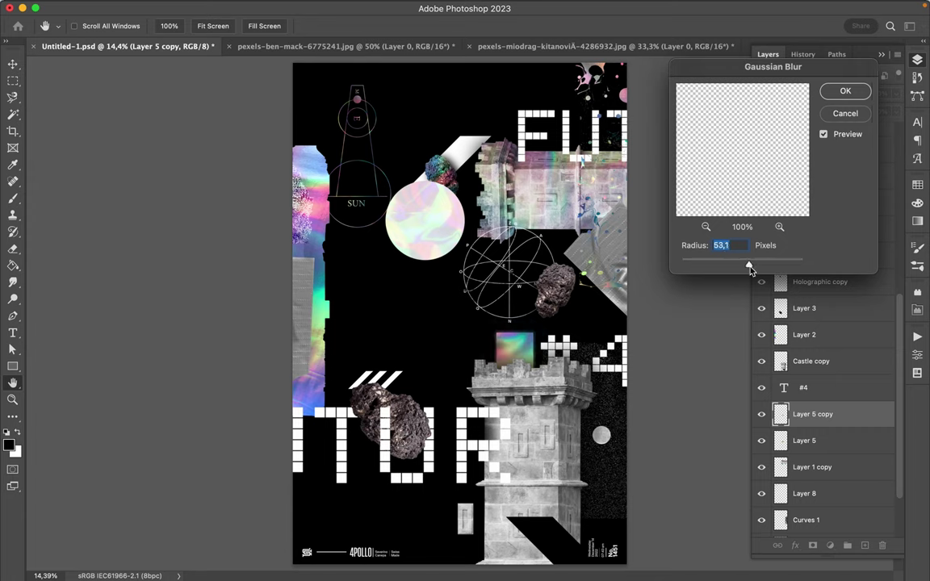
{"action": "left_click", "coordinate": [841, 96]}
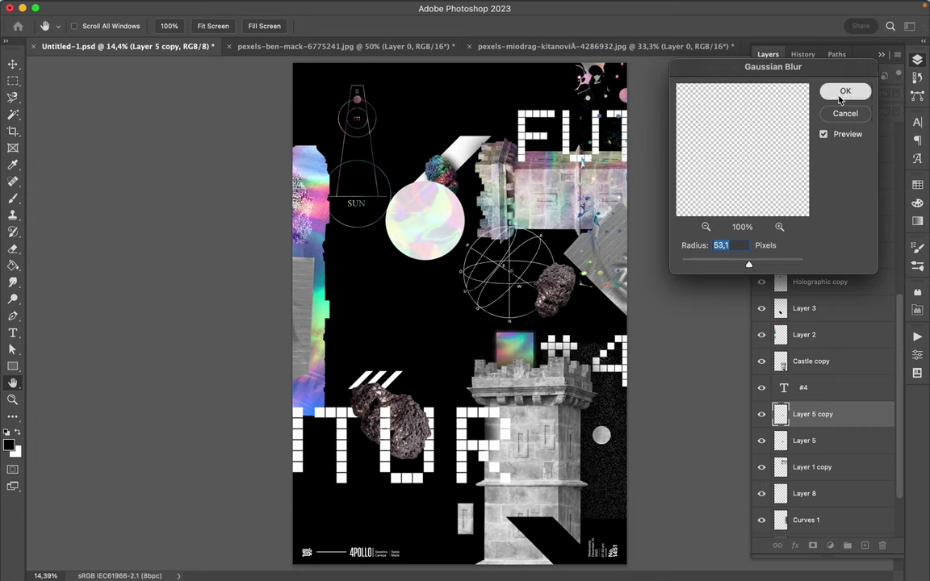
{"action": "left_click", "coordinate": [841, 113]}
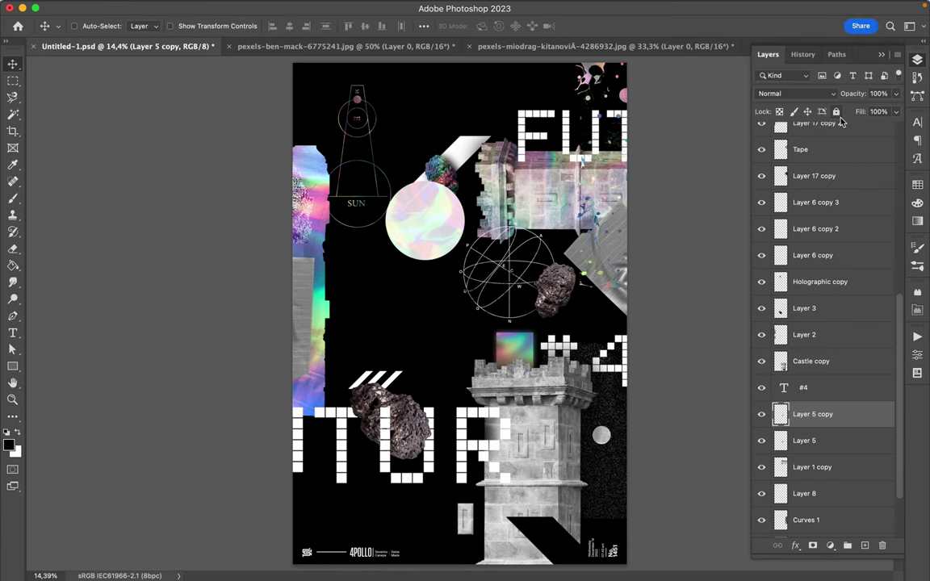
Set the blurred copy to Linear Dodge (Add) with 21% fill
{"action": "left_click", "coordinate": [833, 97]}
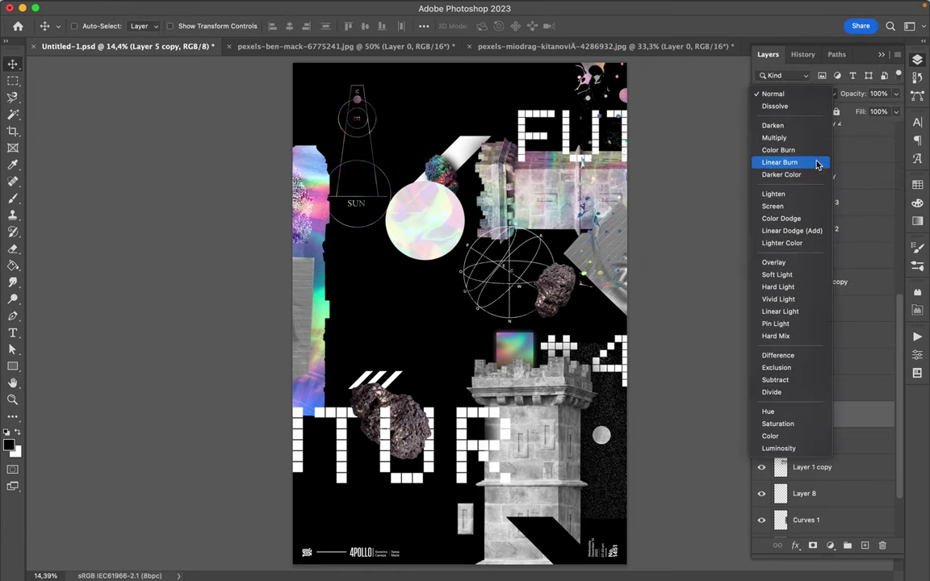
{"action": "left_click", "coordinate": [804, 232]}
{"action": "left_click", "coordinate": [897, 113]}
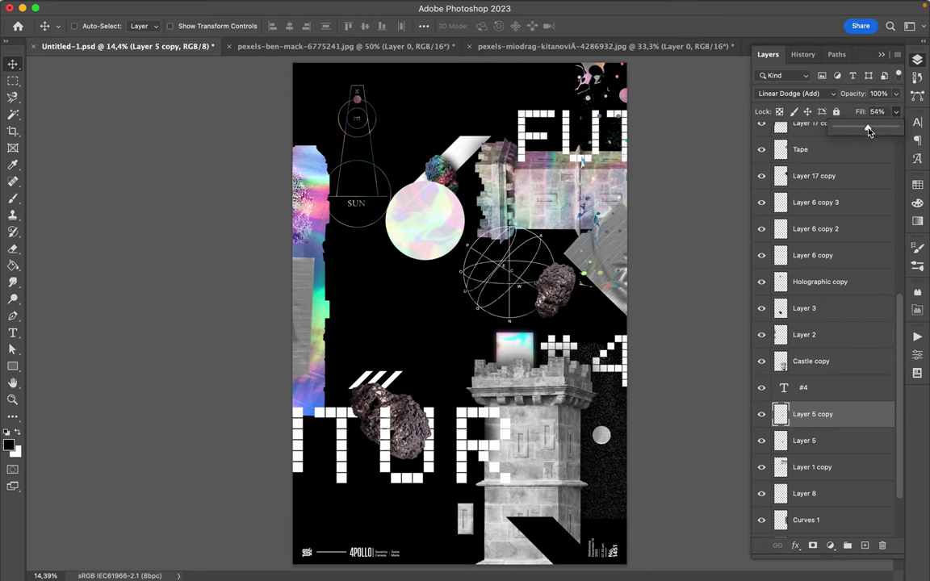
{"action": "left_click_drag", "start_coordinate": [869, 131], "coordinate": [849, 131]}
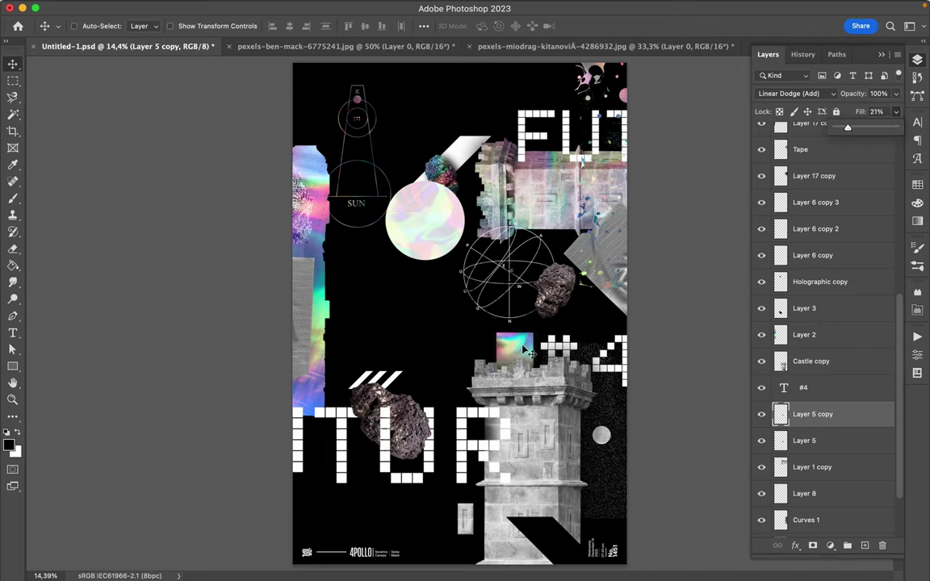
{"action": "left_click", "coordinate": [444, 234]}
Move the holographic circle down-left and the SUN diagram down beside the castle
{"action": "left_click_drag", "start_coordinate": [434, 243], "coordinate": [390, 266]}
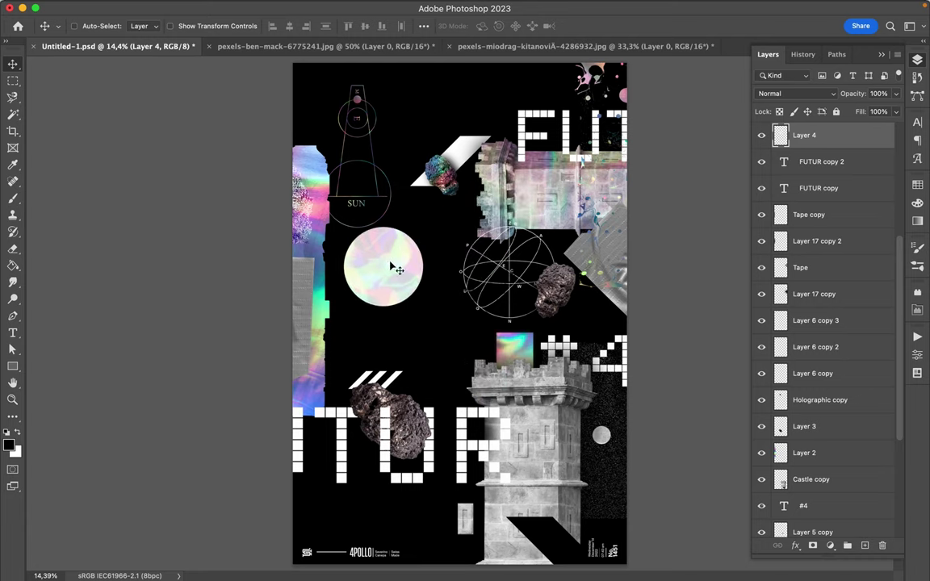
{"action": "left_click", "coordinate": [359, 101]}
{"action": "left_click_drag", "start_coordinate": [366, 108], "coordinate": [437, 268]}
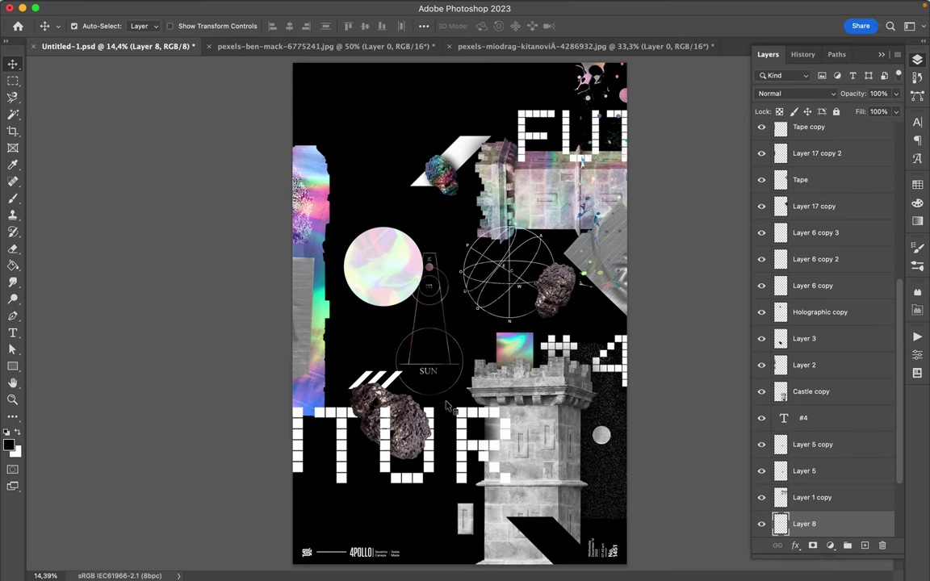
Raise Layer 3 to sit between FUTUR copy and Tape copy in the stack
{"action": "left_click", "coordinate": [450, 417]}
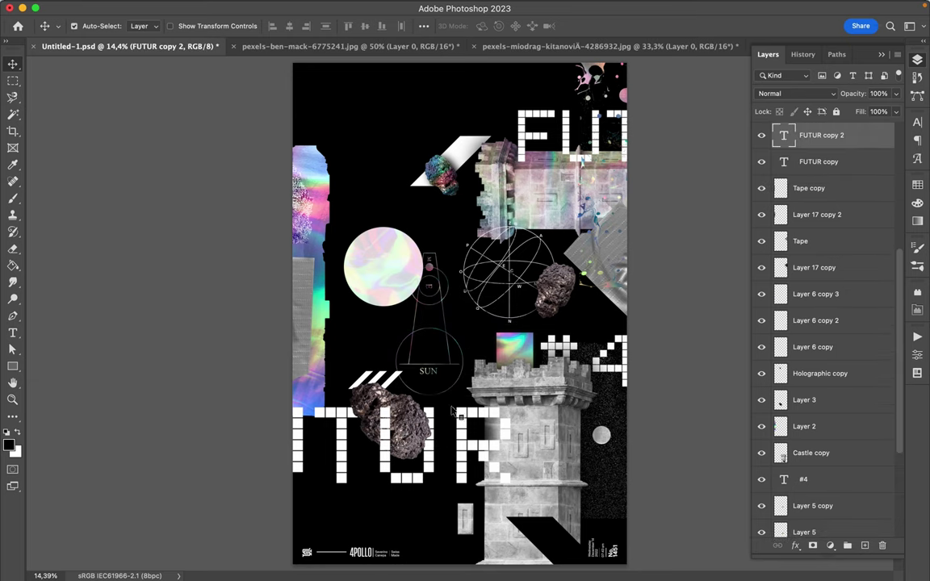
{"action": "left_click", "coordinate": [457, 404]}
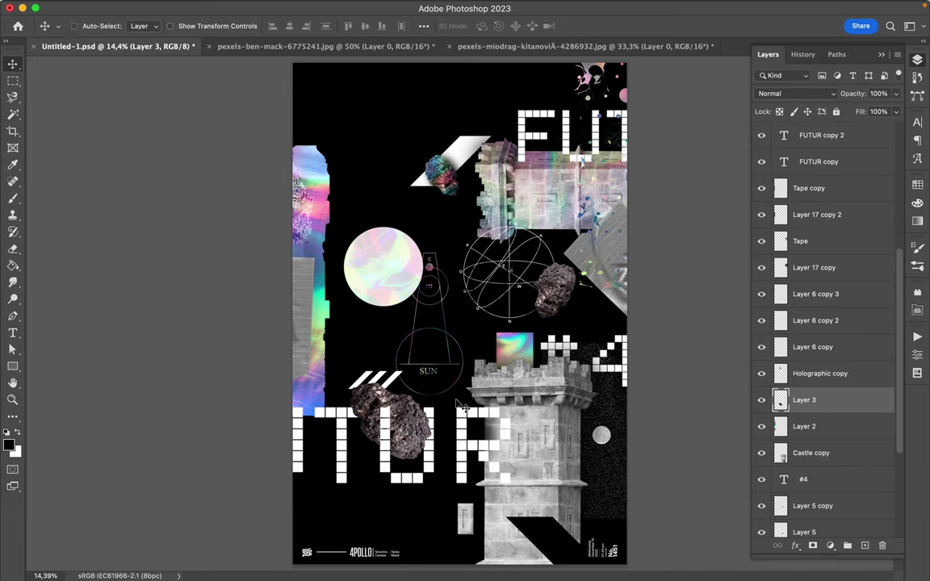
{"action": "mouse_move", "coordinate": [390, 407]}
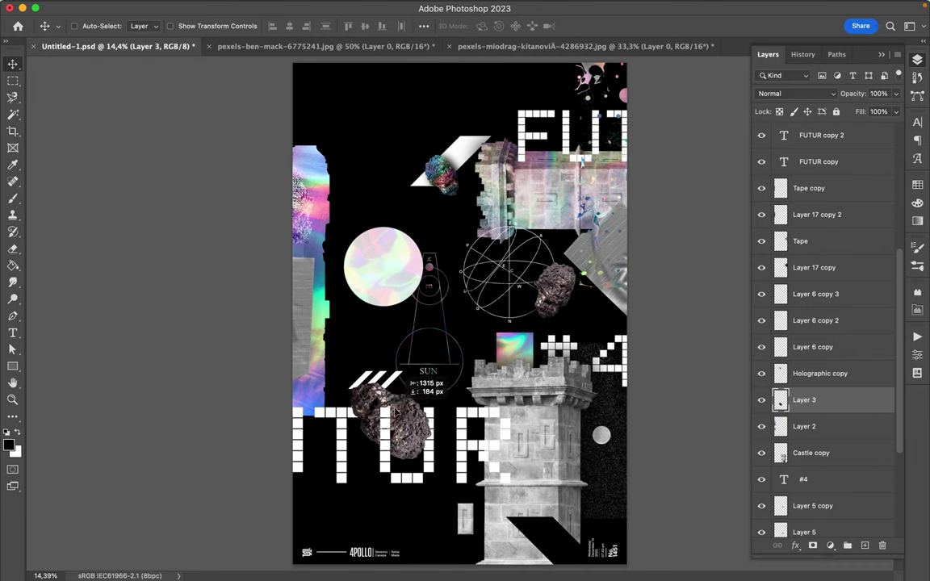
{"action": "left_click_drag", "start_coordinate": [826, 403], "coordinate": [816, 177]}
{"action": "scroll", "coordinate": [816, 198], "scroll_direction": "up", "scroll_amount": 5}
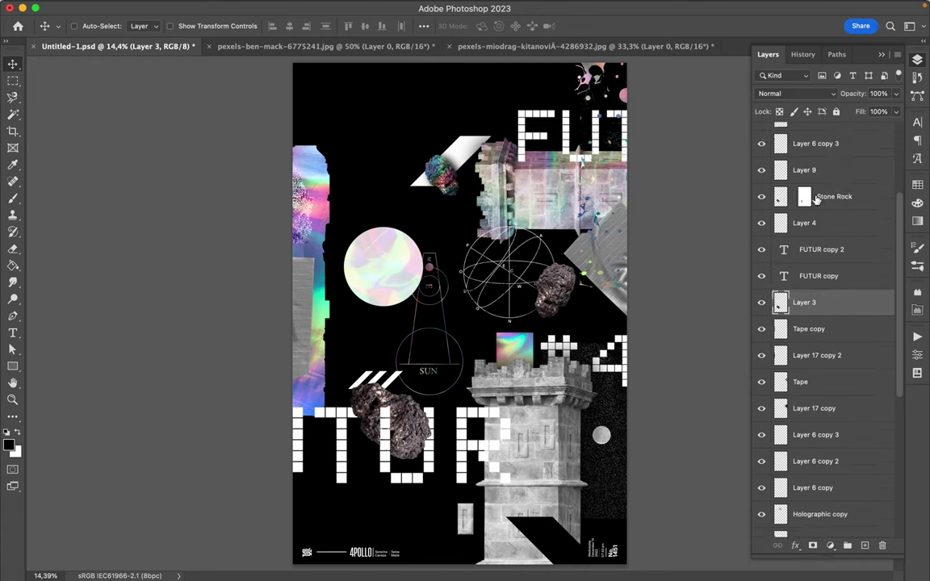
Move Layer 3 just below Stone Rock and shift its content slightly on the poster
{"action": "left_click", "coordinate": [827, 351]}
{"action": "left_click", "coordinate": [823, 325]}
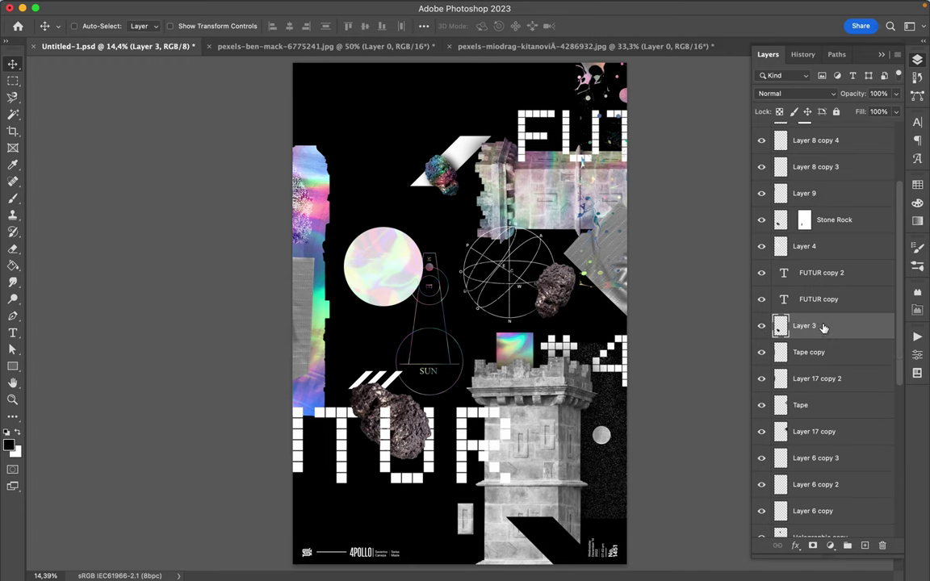
{"action": "double_click", "coordinate": [856, 325]}
{"action": "left_click", "coordinate": [880, 264]}
{"action": "left_click_drag", "start_coordinate": [814, 331], "coordinate": [812, 242]}
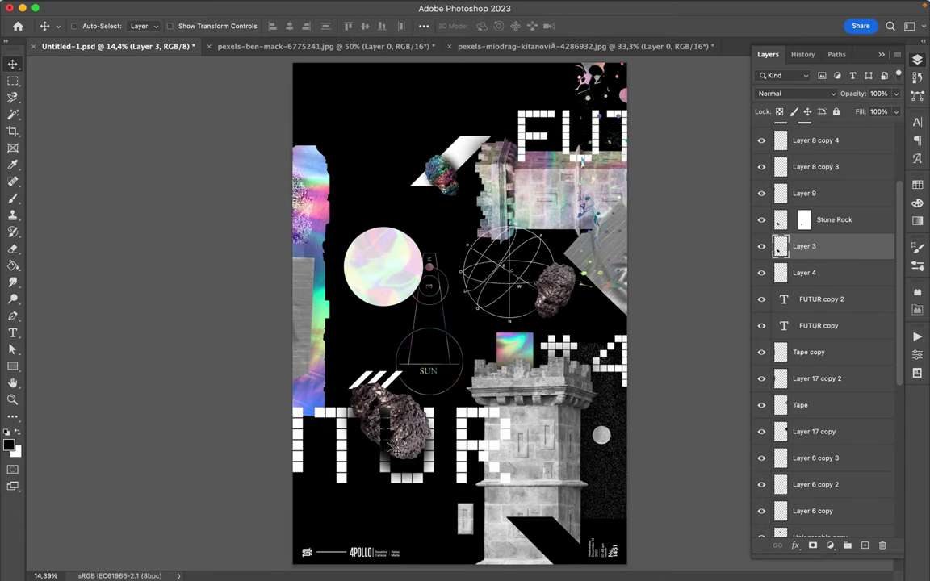
{"action": "mouse_move", "coordinate": [401, 447]}
{"action": "left_mouse_down"}
{"action": "mouse_move", "coordinate": [399, 429]}
{"action": "mouse_move", "coordinate": [379, 426]}
{"action": "mouse_move", "coordinate": [399, 431]}
{"action": "left_mouse_up"}
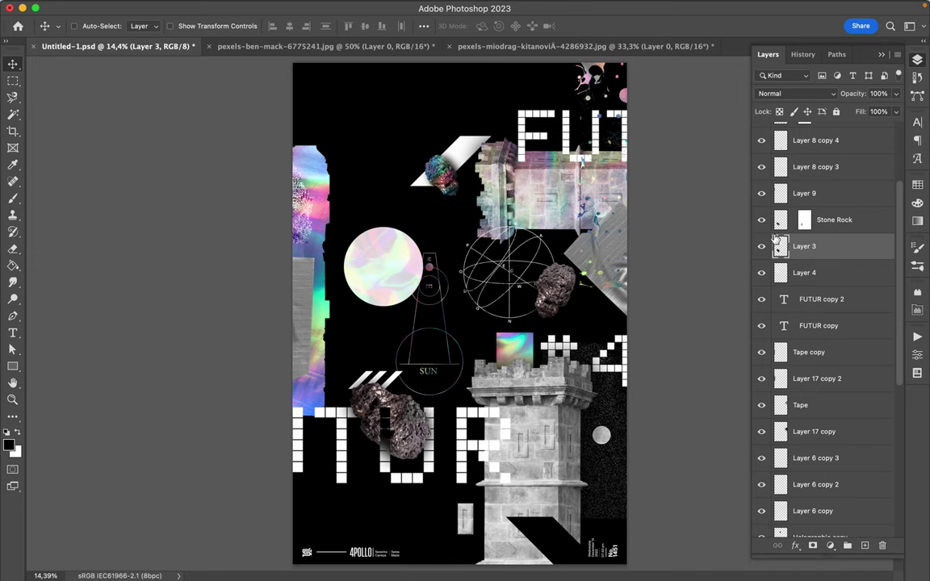
Copy the Stone Rock mask onto Layer 3 and move the SUN diagram down over the FUTUR lettering
{"action": "left_click", "coordinate": [805, 220]}
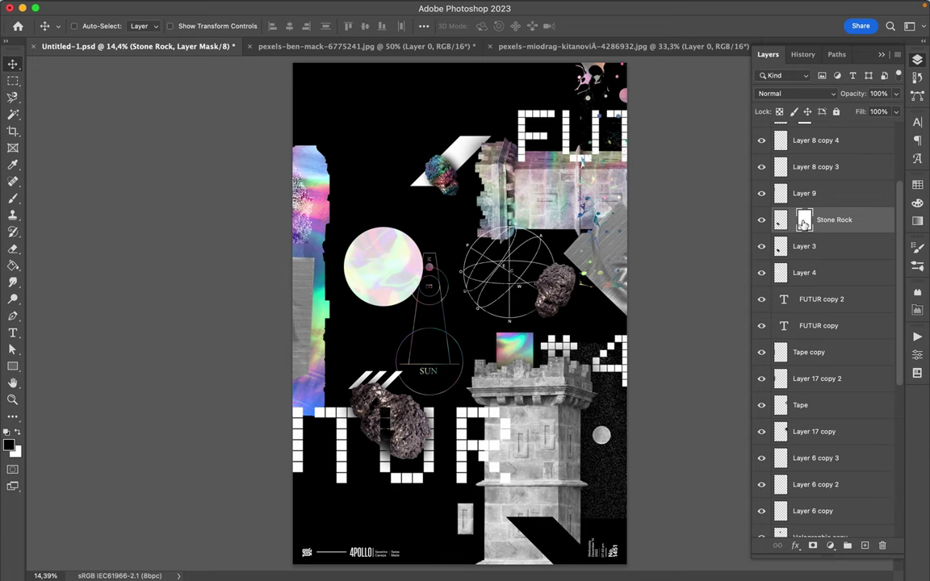
{"action": "left_click_drag", "start_coordinate": [805, 223], "coordinate": [805, 229]}
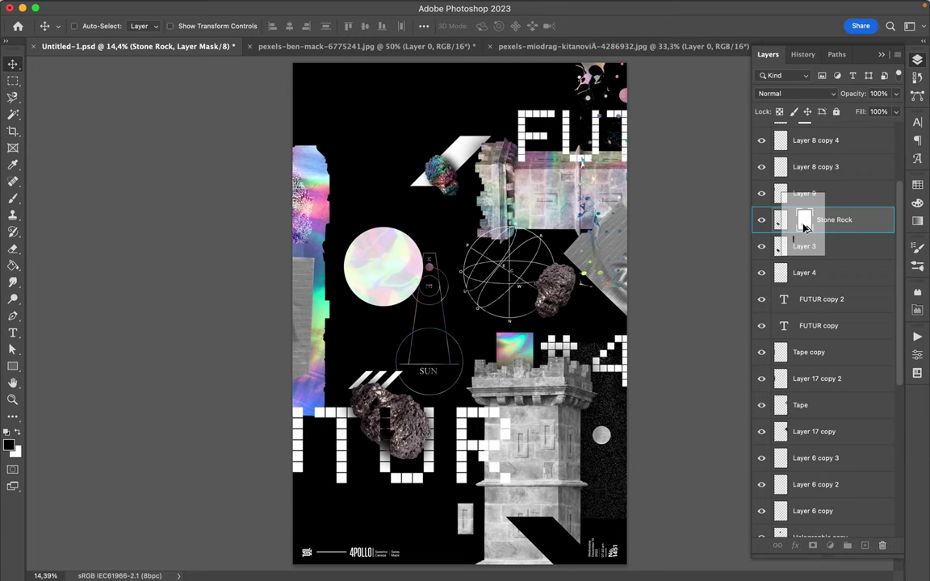
{"action": "left_click_drag", "start_coordinate": [805, 228], "coordinate": [805, 248]}
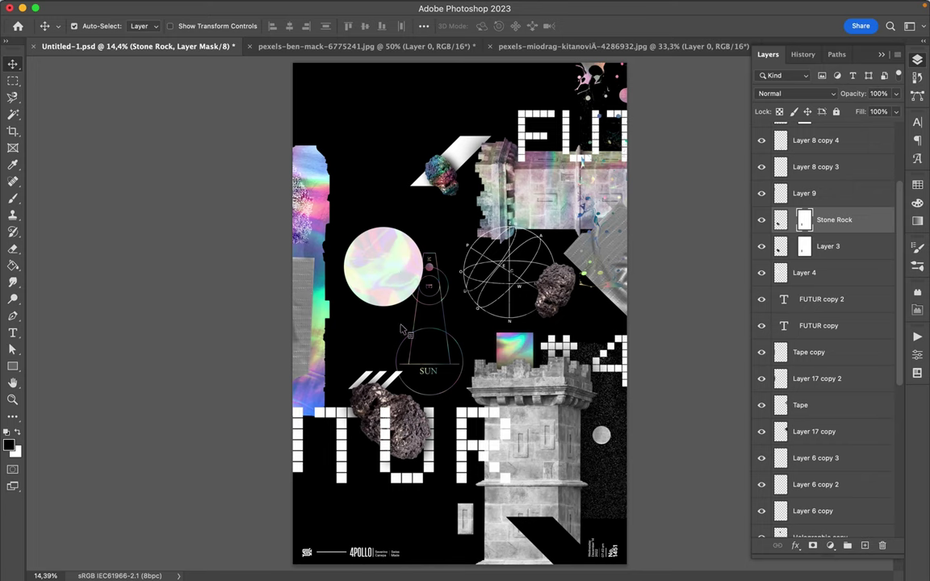
{"action": "left_click", "coordinate": [430, 273]}
{"action": "left_click_drag", "start_coordinate": [430, 273], "coordinate": [447, 399]}
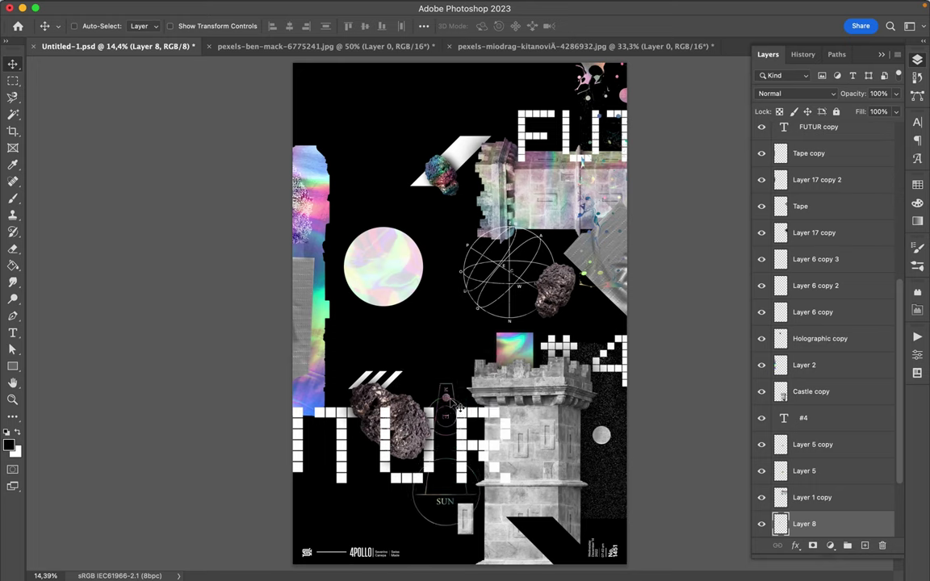
Move the holographic circle beside the circular diagram and drop Layer 4 below Curves 1
{"action": "left_click", "coordinate": [358, 239], "text": "super"}
{"action": "left_click_drag", "start_coordinate": [401, 269], "coordinate": [483, 238]}
{"action": "left_click_drag", "start_coordinate": [835, 141], "coordinate": [831, 402]}
{"action": "left_click_drag", "start_coordinate": [832, 402], "coordinate": [833, 407]}
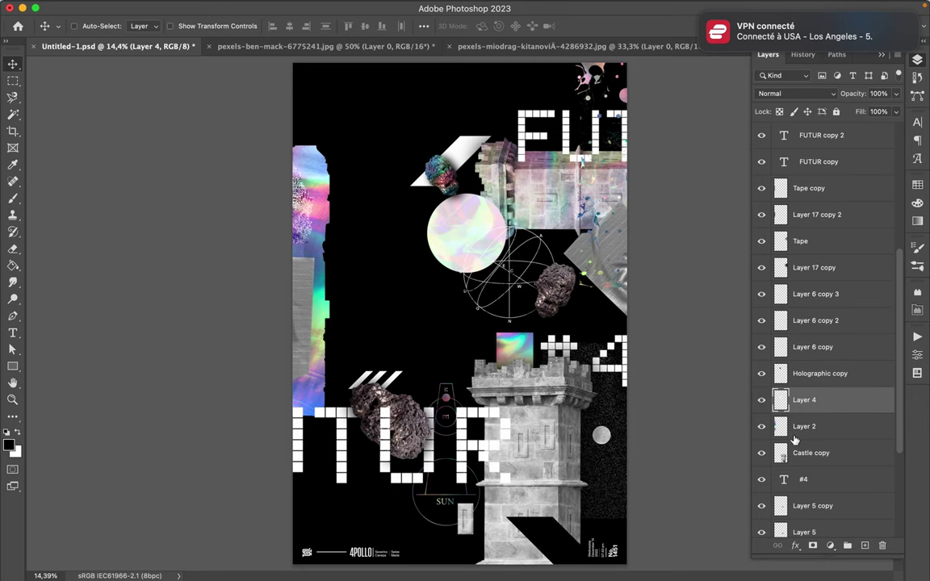
{"action": "left_click_drag", "start_coordinate": [802, 408], "coordinate": [807, 469]}
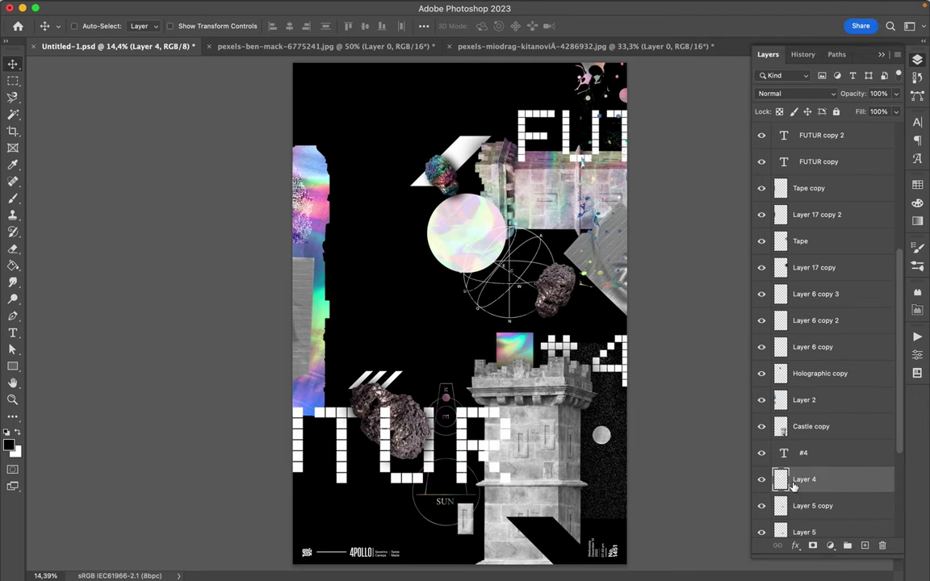
{"action": "scroll", "coordinate": [831, 423], "scroll_direction": "down", "scroll_amount": 2}
{"action": "scroll", "coordinate": [832, 423], "scroll_direction": "down", "scroll_amount": 2}
{"action": "left_click_drag", "start_coordinate": [818, 360], "coordinate": [816, 490]}
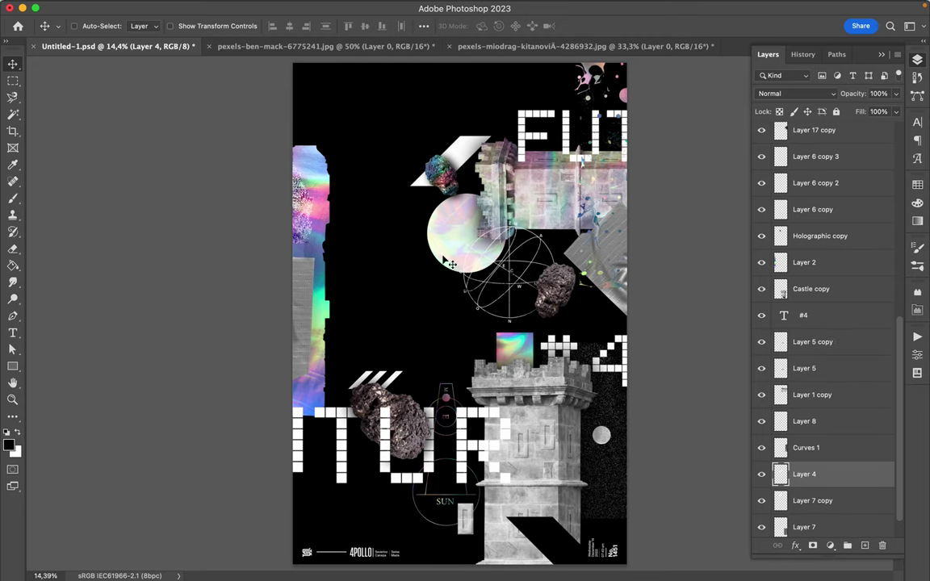
{"action": "mouse_move", "coordinate": [445, 260]}
{"action": "left_mouse_down"}
{"action": "mouse_move", "coordinate": [401, 241]}
{"action": "mouse_move", "coordinate": [436, 252]}
{"action": "left_mouse_up"}
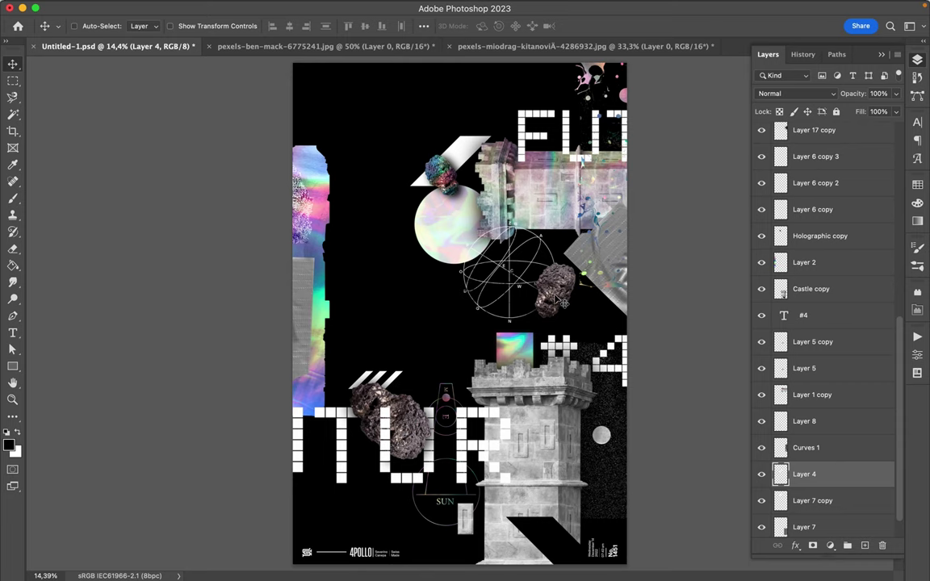
{"action": "left_click", "coordinate": [554, 300], "text": "super"}
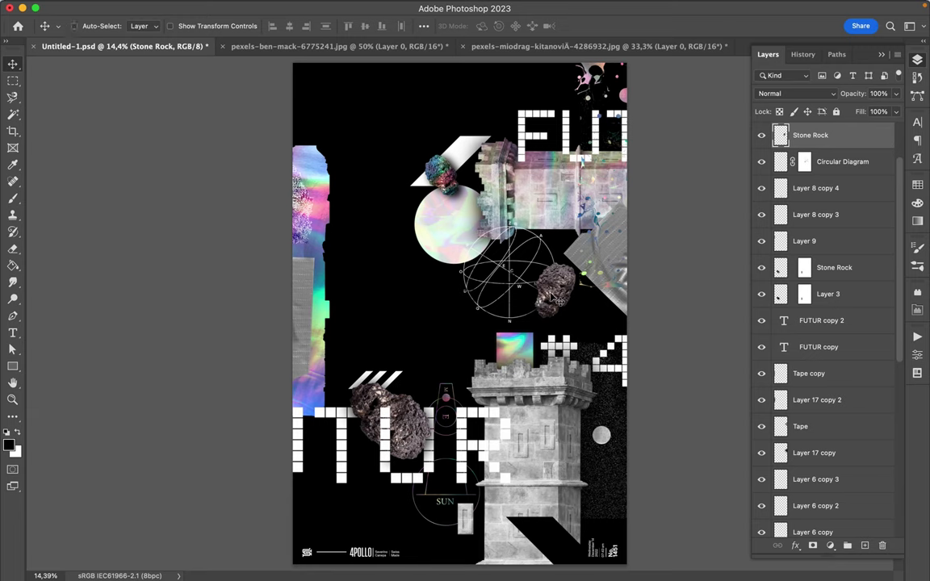
Move the grey rock beside the #4 and the holographic rock to the top-left corner
{"action": "left_click_drag", "start_coordinate": [540, 299], "coordinate": [588, 326]}
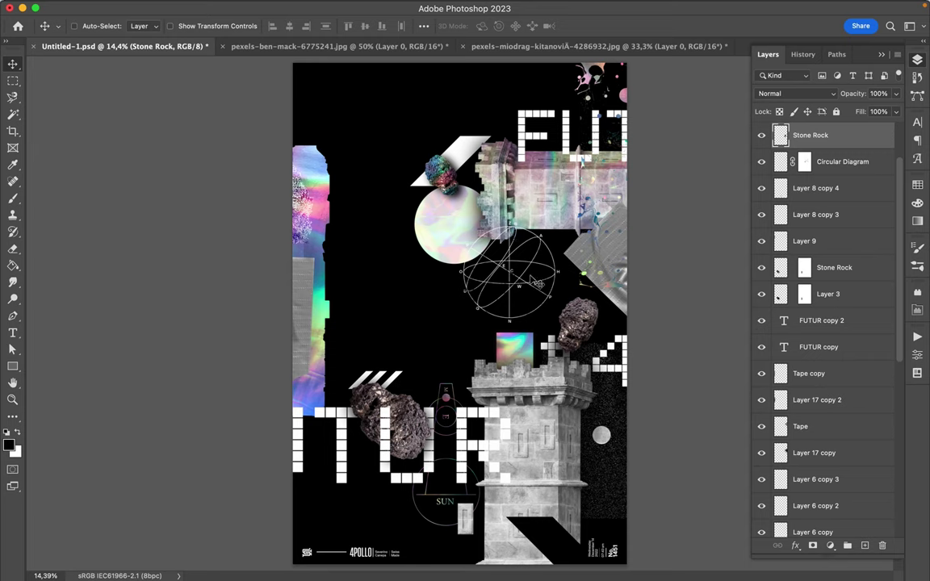
{"action": "left_click", "coordinate": [458, 182]}
{"action": "key", "text": "super"}
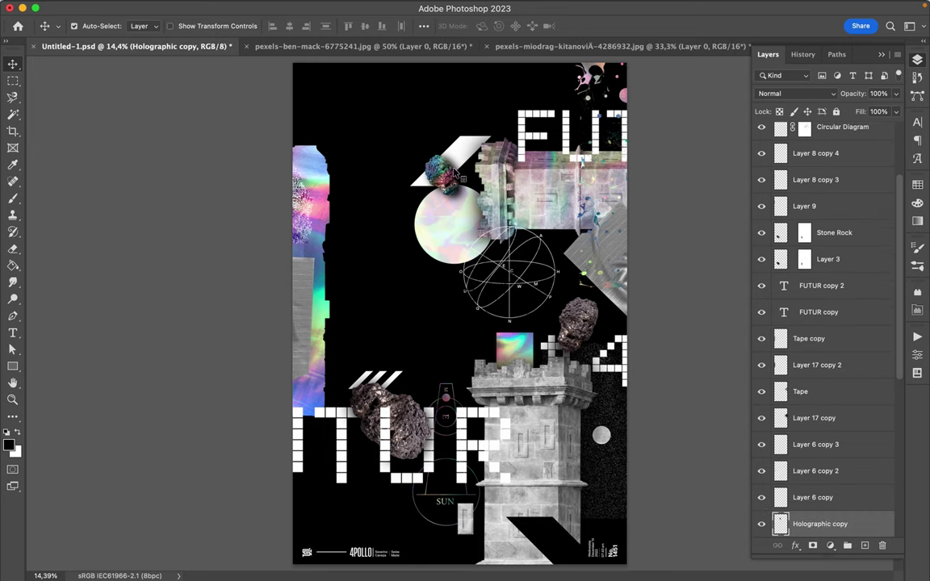
{"action": "left_click_drag", "start_coordinate": [453, 171], "coordinate": [352, 114]}
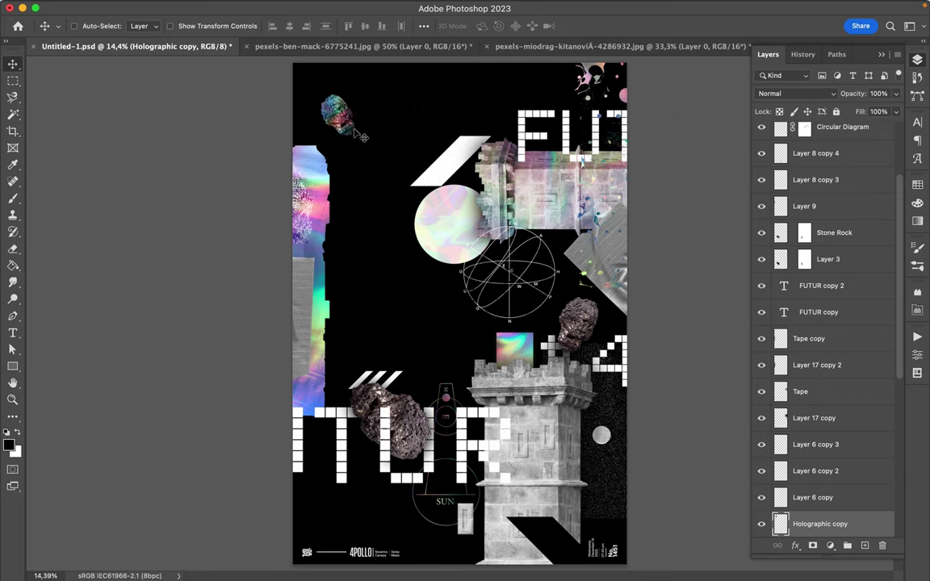
Shift the holographic circle up-left and the circular diagram slightly lower
{"action": "left_click", "coordinate": [458, 227], "text": "super"}
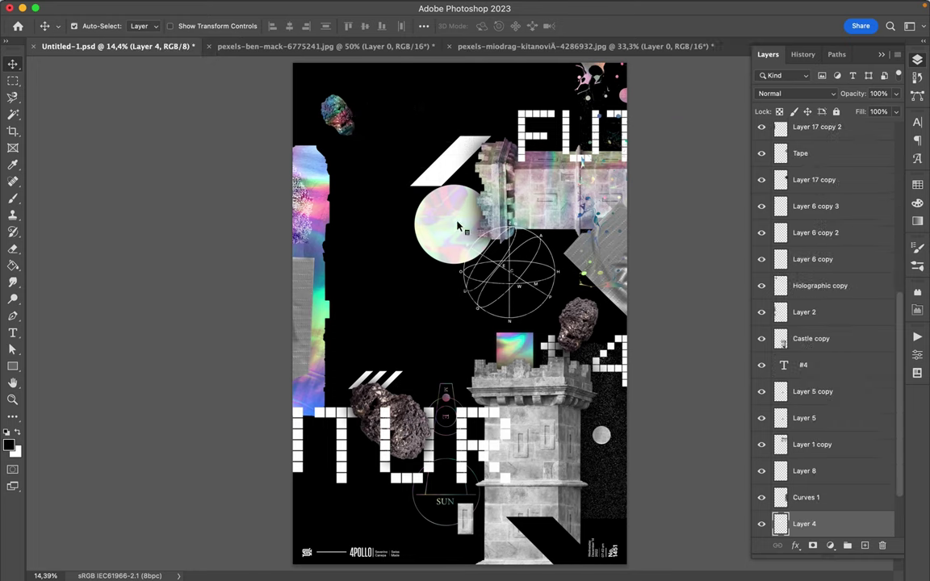
{"action": "left_click_drag", "start_coordinate": [452, 225], "coordinate": [436, 208]}
{"action": "left_click", "coordinate": [509, 273], "text": "super"}
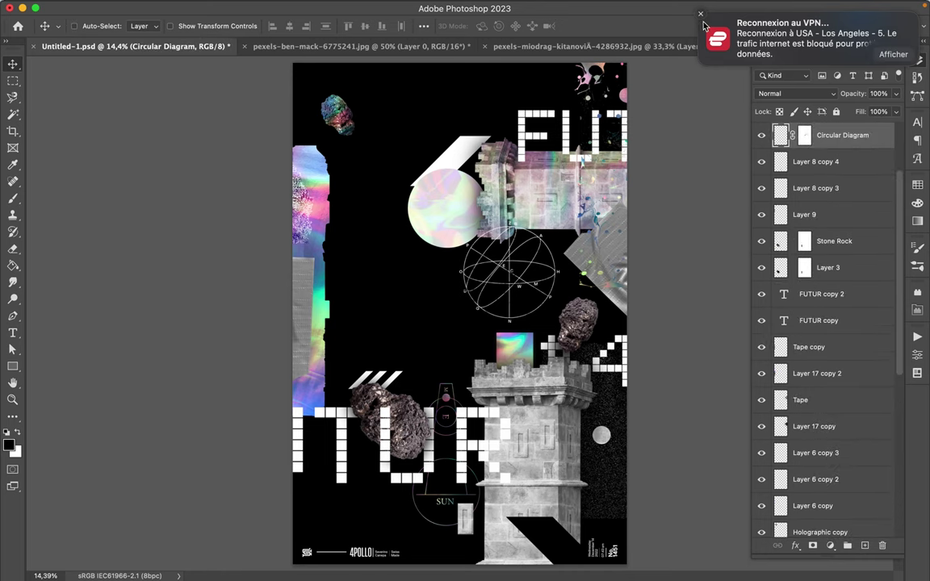
{"action": "left_click_drag", "start_coordinate": [506, 268], "coordinate": [503, 290]}
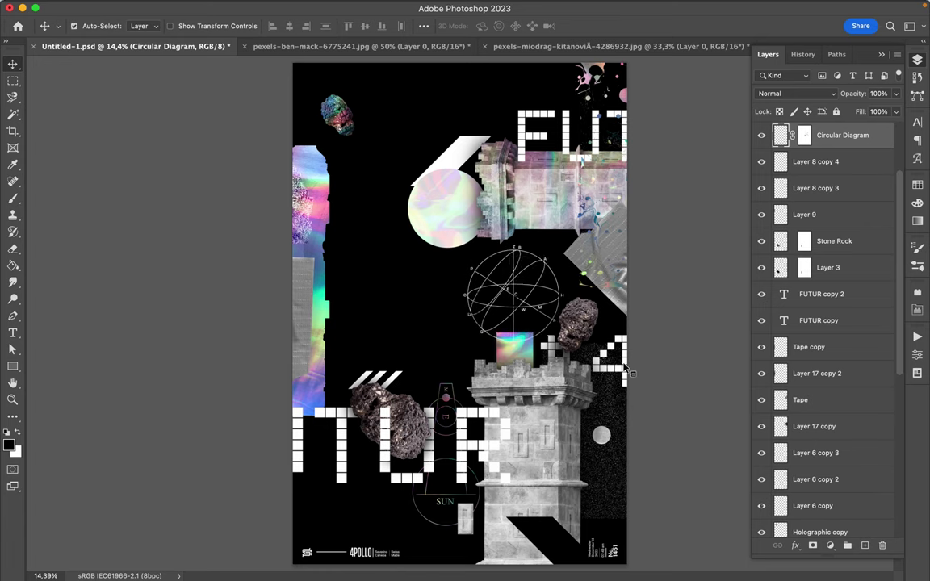
Move the #4 text lower on the poster's right edge
{"action": "double_click", "coordinate": [565, 335]}
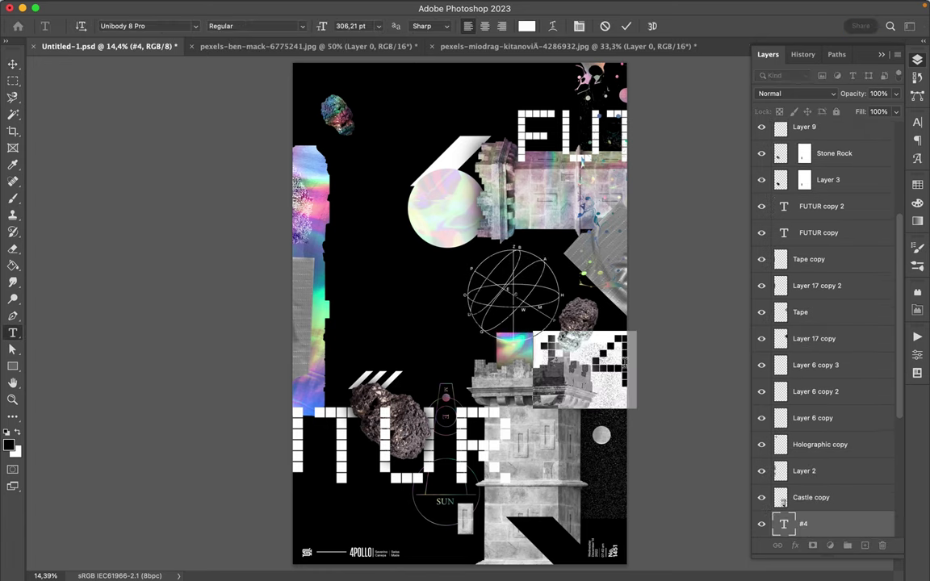
{"action": "key", "text": "Escape"}
{"action": "key", "text": "v"}
{"action": "left_click_drag", "start_coordinate": [631, 374], "coordinate": [624, 386]}
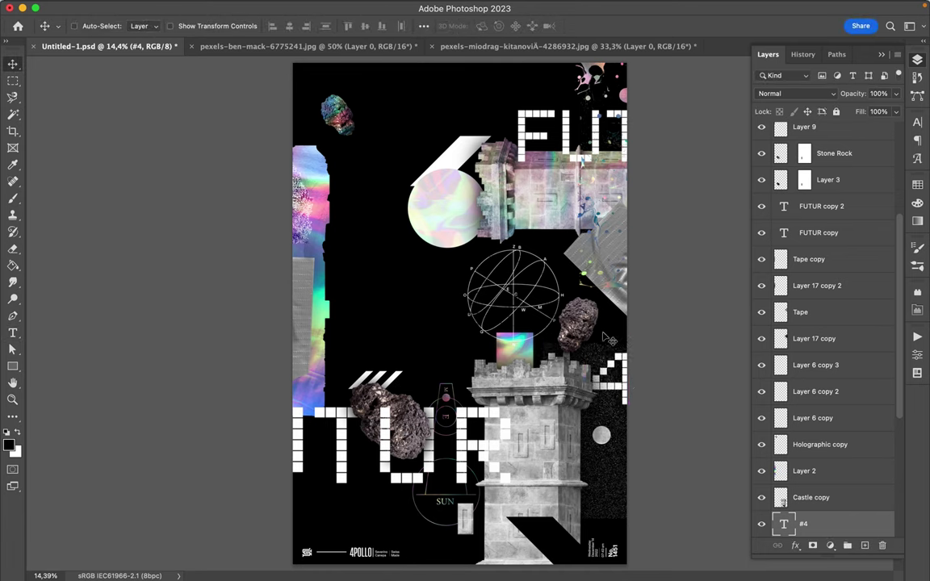
Perch the grey Stone Rock on the castle tower top, shifted right to overlap the #4
{"action": "left_click", "coordinate": [586, 323], "text": "super"}
{"action": "left_click_drag", "start_coordinate": [592, 326], "coordinate": [582, 342]}
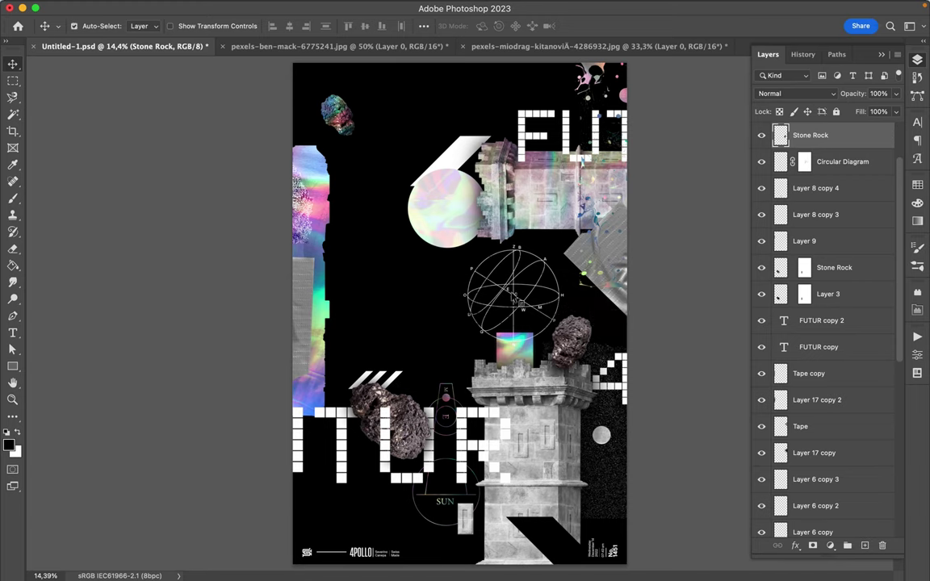
{"action": "left_click", "coordinate": [465, 270], "text": "super"}
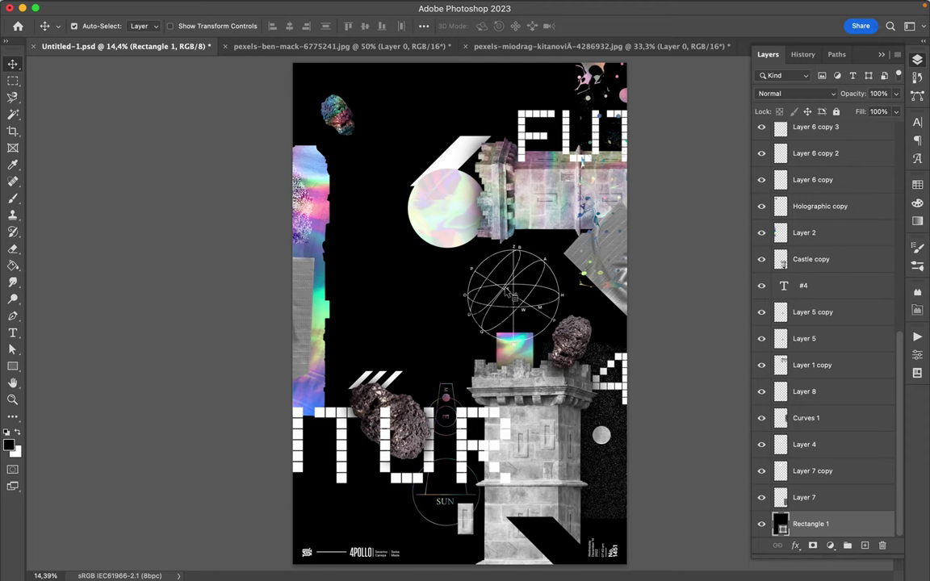
{"action": "left_click", "coordinate": [508, 291], "text": "super"}
{"action": "mouse_move", "coordinate": [516, 296]}
{"action": "left_mouse_down"}
{"action": "mouse_move", "coordinate": [490, 306]}
{"action": "mouse_move", "coordinate": [517, 297]}
{"action": "left_mouse_up"}
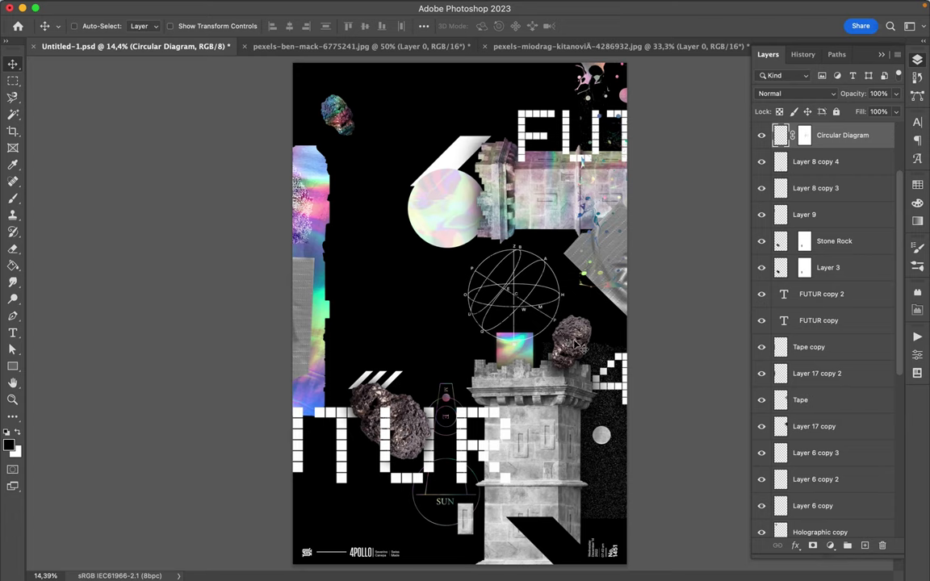
{"action": "key", "text": "ctrl+v"}
{"action": "left_click_drag", "start_coordinate": [580, 345], "coordinate": [594, 348]}
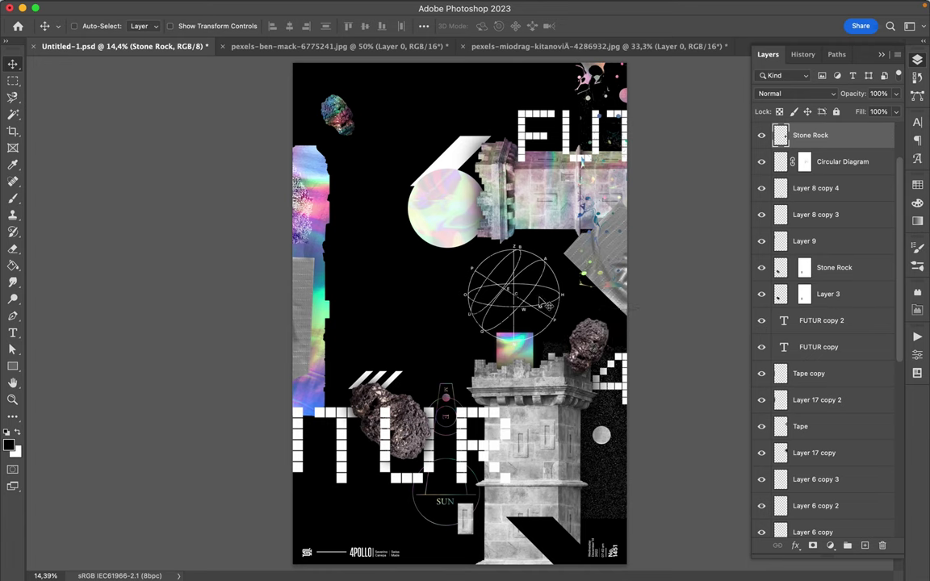
{"action": "left_click_drag", "start_coordinate": [579, 345], "coordinate": [594, 364]}
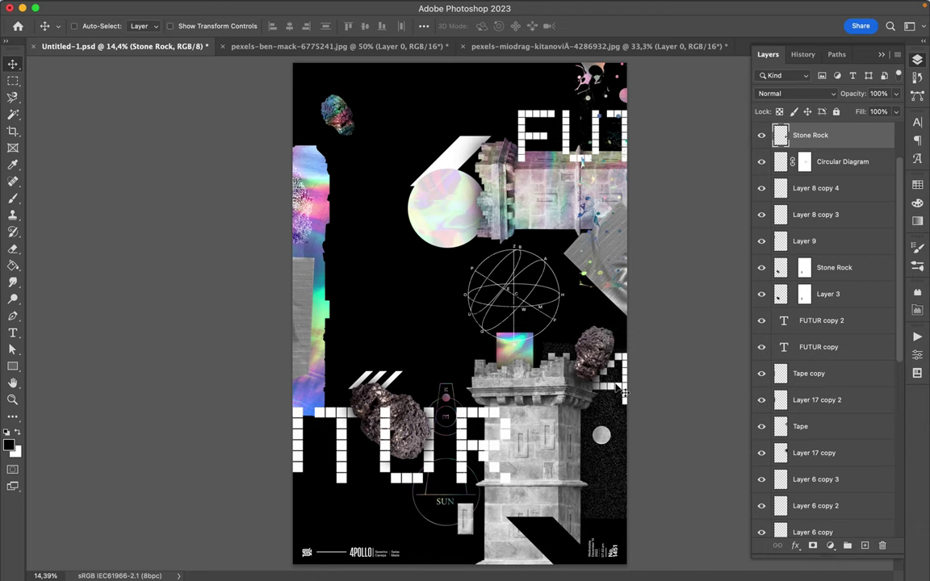
{"action": "key", "text": "super"}
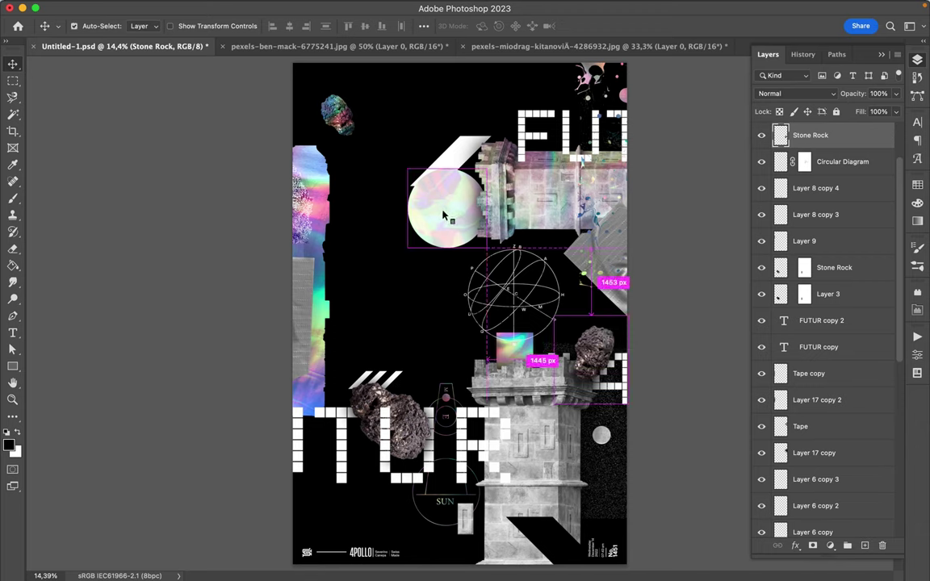
Shrink the holographic sphere to about 63% and nudge it slightly right and down
{"action": "left_click", "coordinate": [446, 217], "text": "super"}
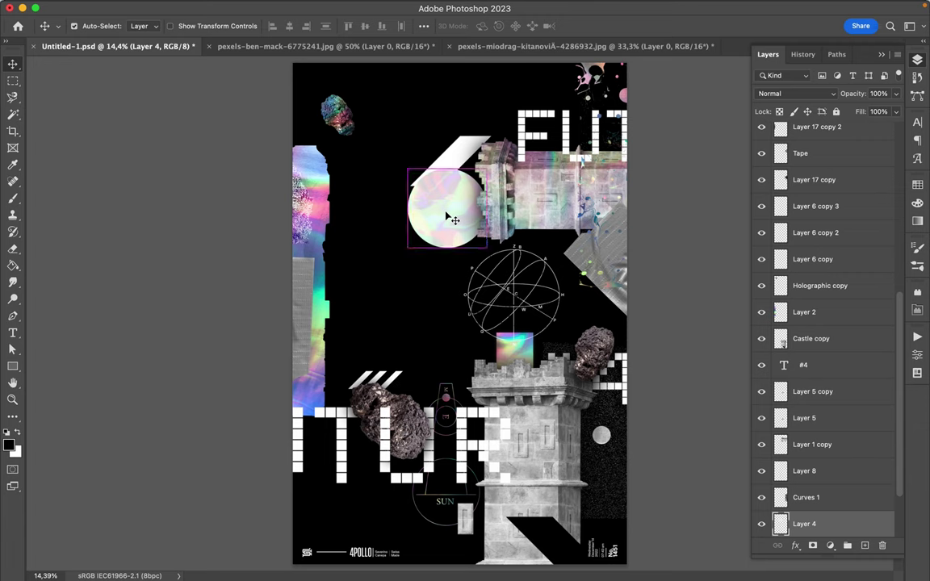
{"action": "key", "text": "super+t"}
{"action": "left_click_drag", "start_coordinate": [485, 166], "coordinate": [471, 227]}
{"action": "key", "text": "Return"}
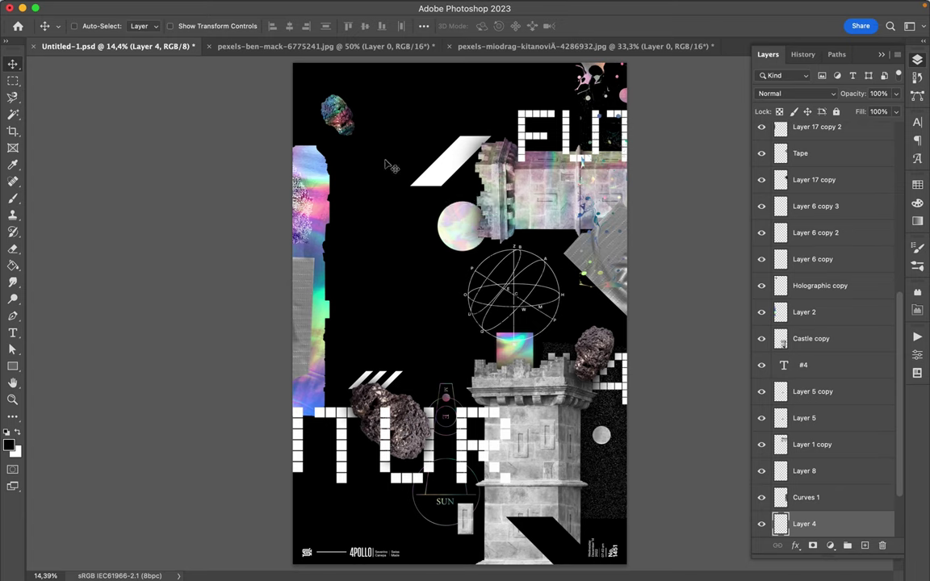
{"action": "left_click", "coordinate": [345, 122]}
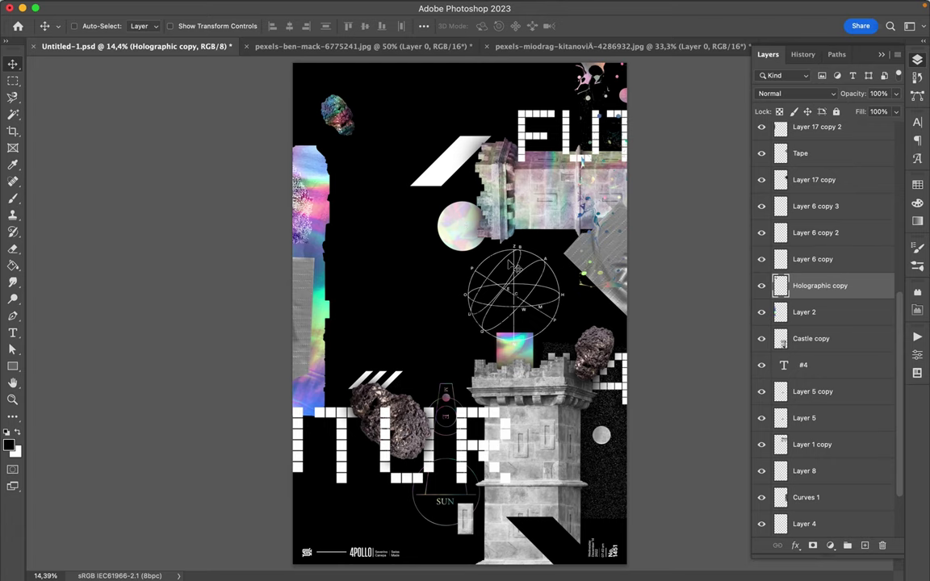
{"action": "key", "text": "super"}
{"action": "left_click", "coordinate": [460, 233], "text": "super"}
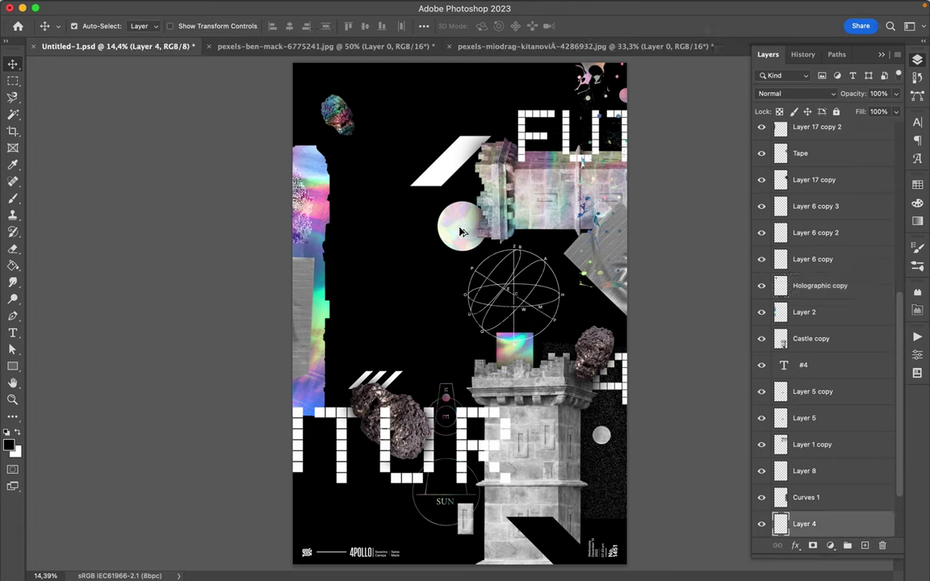
{"action": "left_click_drag", "start_coordinate": [467, 235], "coordinate": [475, 243]}
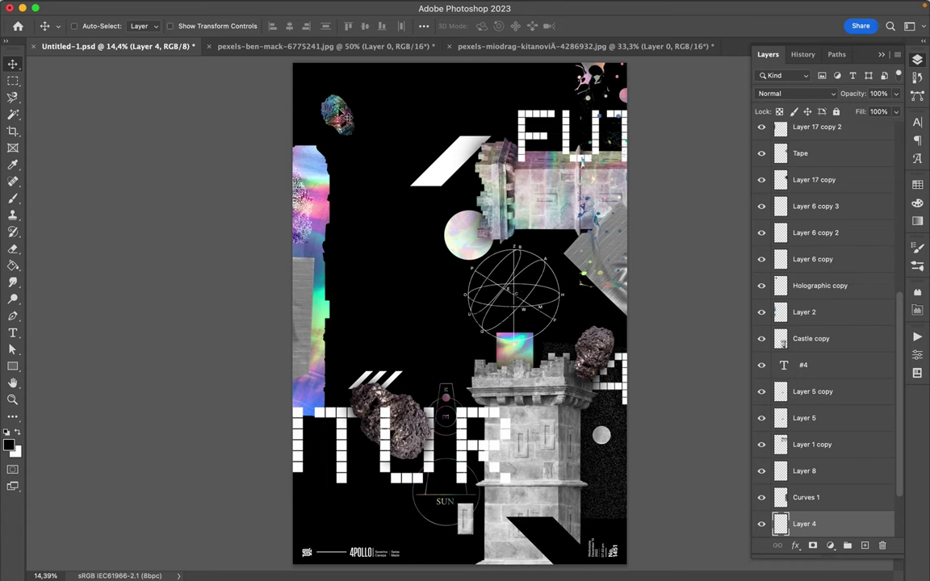
Nudge the holographic rock slightly, then duplicate the white diagonal stripe as Layer 7 copy, placed lower
{"action": "right_click", "coordinate": [346, 118]}
{"action": "key", "text": "Escape"}
{"action": "left_click", "coordinate": [336, 112]}
{"action": "left_click_drag", "start_coordinate": [336, 119], "coordinate": [334, 119]}
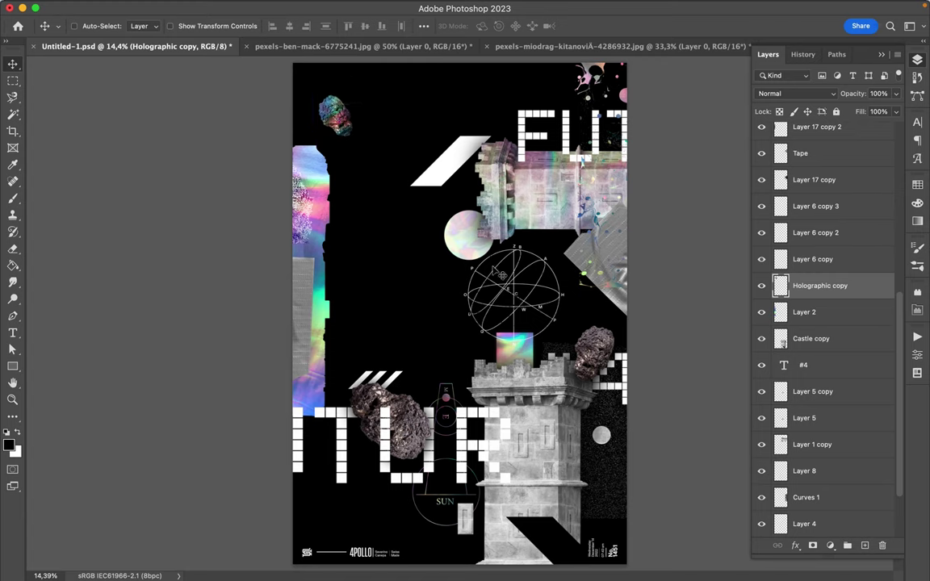
{"action": "key", "text": "super"}
{"action": "left_click_drag", "start_coordinate": [466, 161], "coordinate": [462, 178]}
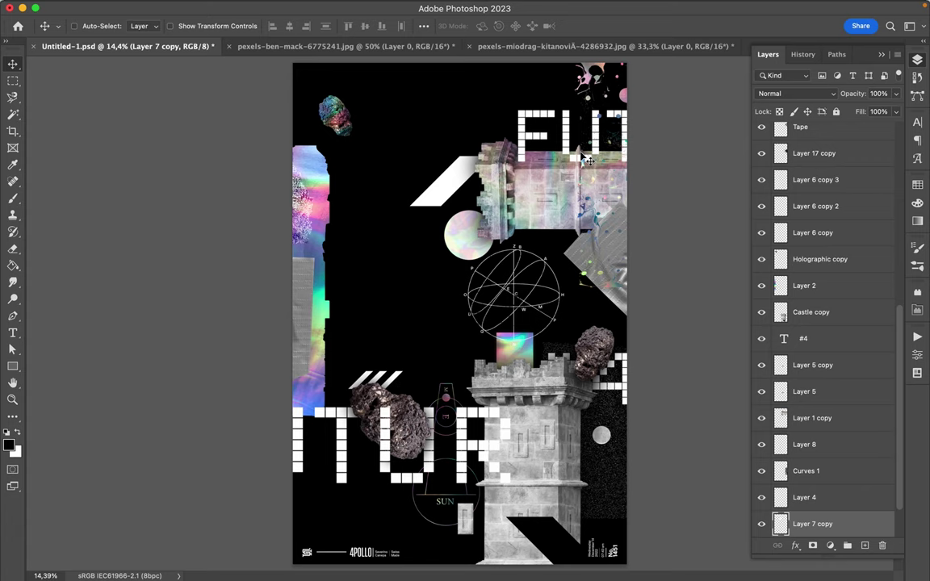
Slide the upper castle image (Layer 1 copy) left and raise the Layer 7 copy stripe beside FUT
{"action": "left_click", "coordinate": [456, 245]}
{"action": "left_click_drag", "start_coordinate": [465, 251], "coordinate": [437, 252]}
{"action": "left_click", "coordinate": [455, 250], "text": "super"}
{"action": "left_click", "coordinate": [488, 232]}
{"action": "mouse_move", "coordinate": [489, 232]}
{"action": "left_mouse_down"}
{"action": "mouse_move", "coordinate": [520, 234]}
{"action": "mouse_move", "coordinate": [479, 235]}
{"action": "left_mouse_up"}
{"action": "left_click_drag", "start_coordinate": [443, 202], "coordinate": [459, 155]}
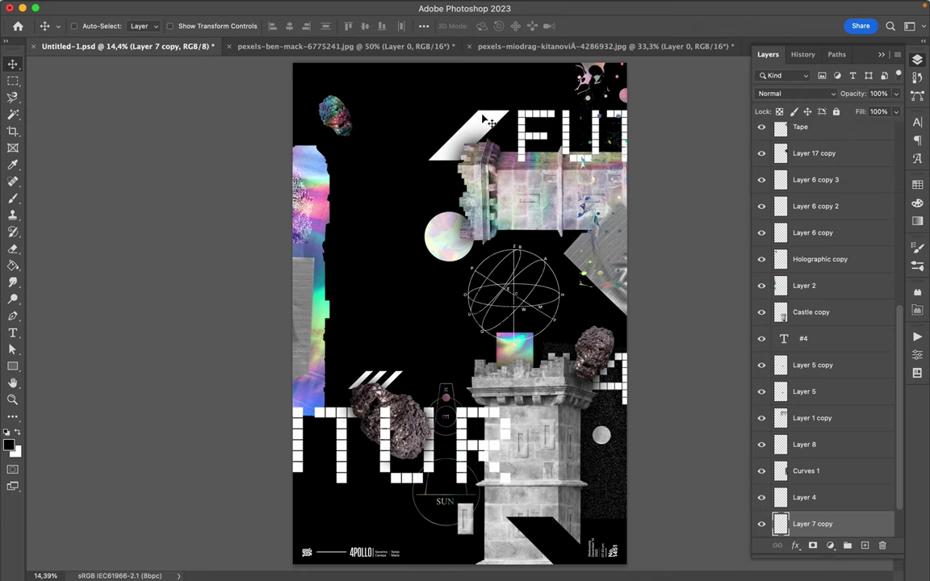
Outline the white stripe copy's upper-left part with a Polygonal Lasso selection
{"action": "key", "text": "l"}
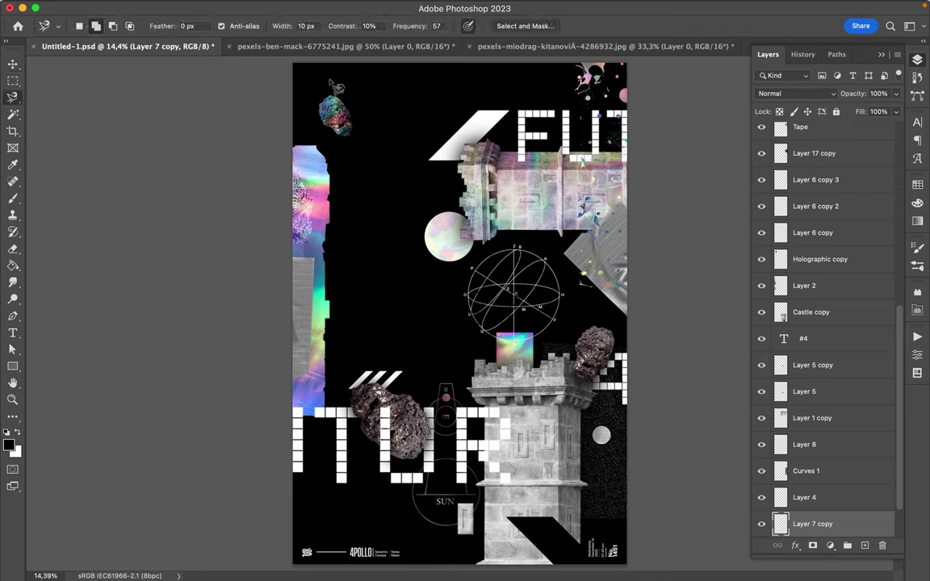
{"action": "left_click", "coordinate": [16, 97]}
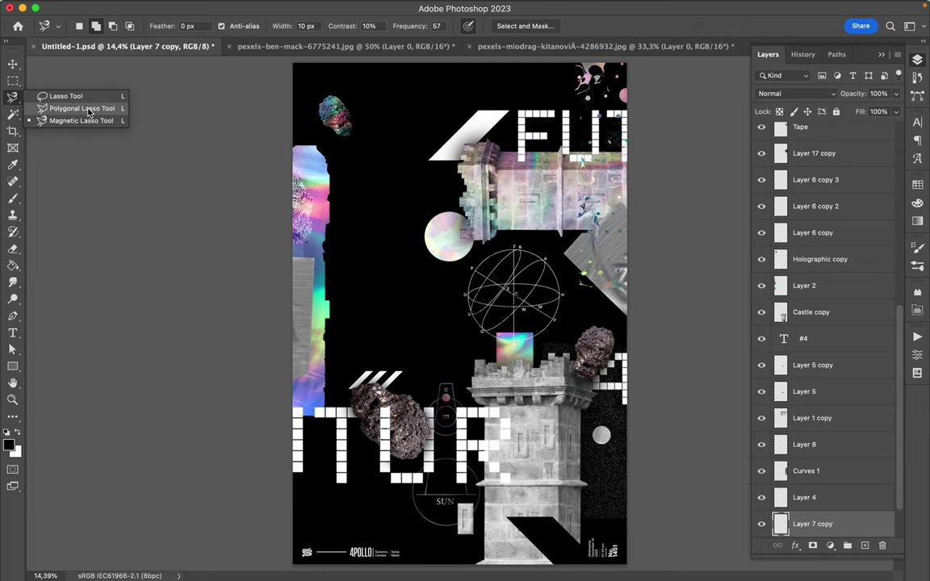
{"action": "left_click", "coordinate": [81, 108]}
{"action": "left_click", "coordinate": [505, 110]}
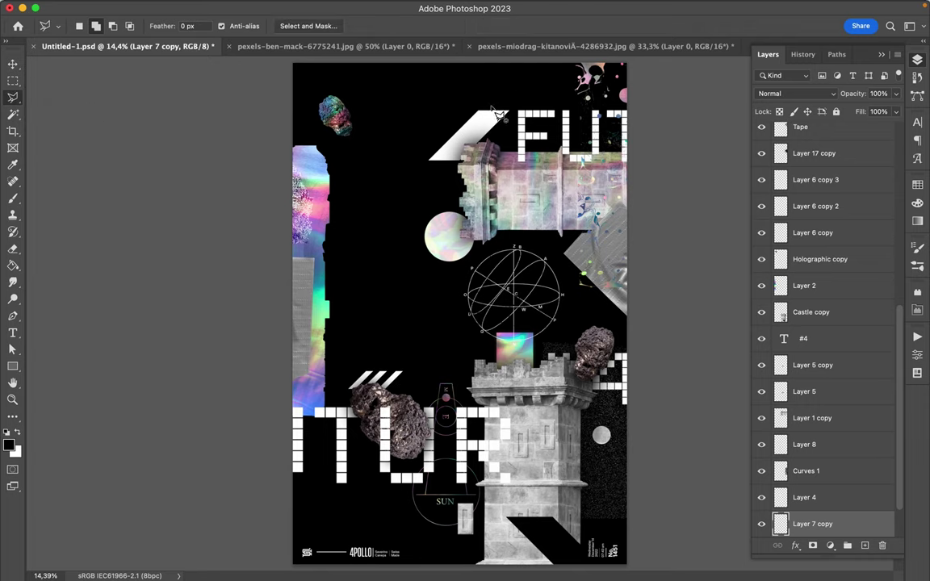
{"action": "left_click", "coordinate": [413, 183]}
{"action": "left_click", "coordinate": [391, 151]}
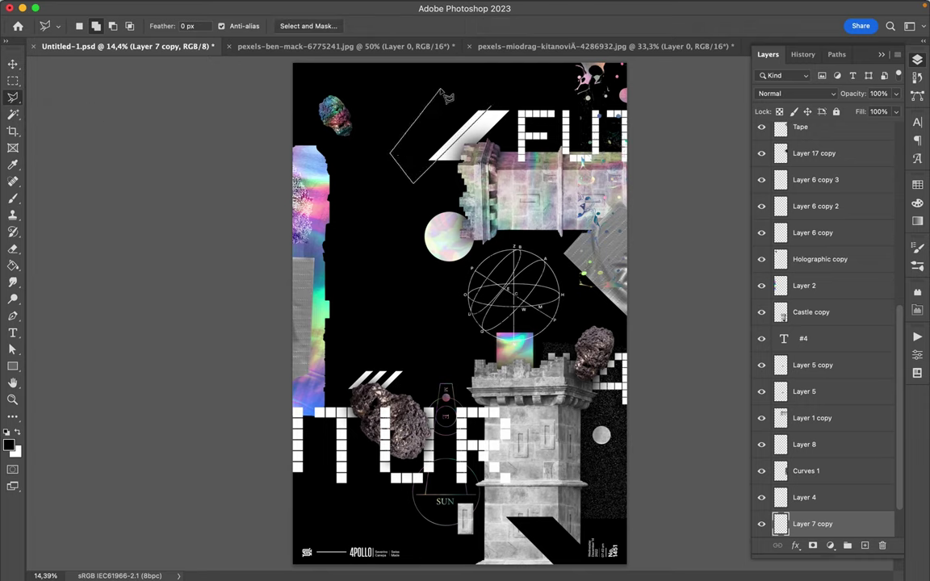
{"action": "left_click", "coordinate": [441, 89]}
{"action": "left_click", "coordinate": [490, 94]}
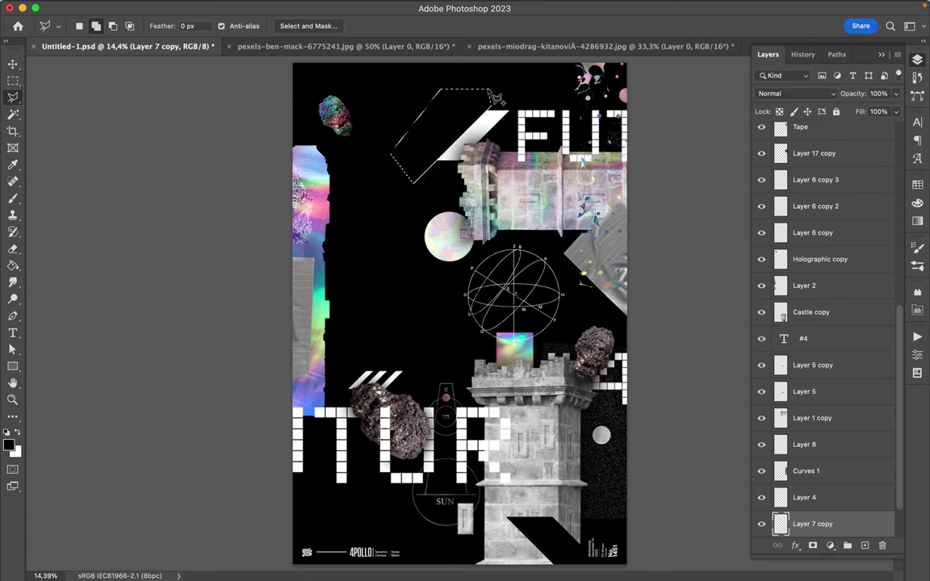
Delete the selected part of the stripe and deselect
{"action": "key", "text": "Delete"}
{"action": "key", "text": "ctrl+d"}
{"action": "key", "text": "m"}
{"action": "key", "text": "v"}
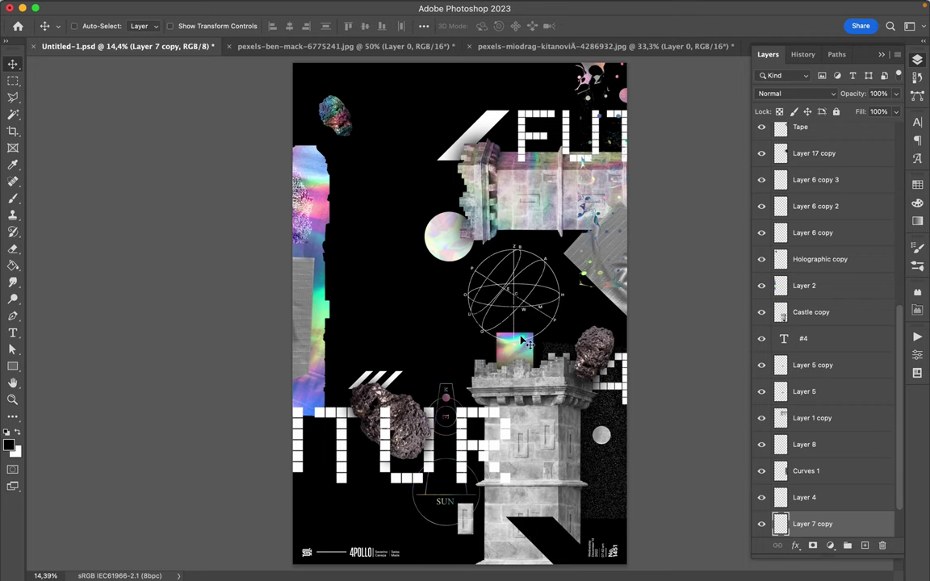
{"action": "key", "text": "super"}
Rotate Tape copy with its texture layer 30° and set it on the left edge above TUR
{"action": "left_click", "coordinate": [303, 303], "text": "super"}
{"action": "key", "text": "super+t"}
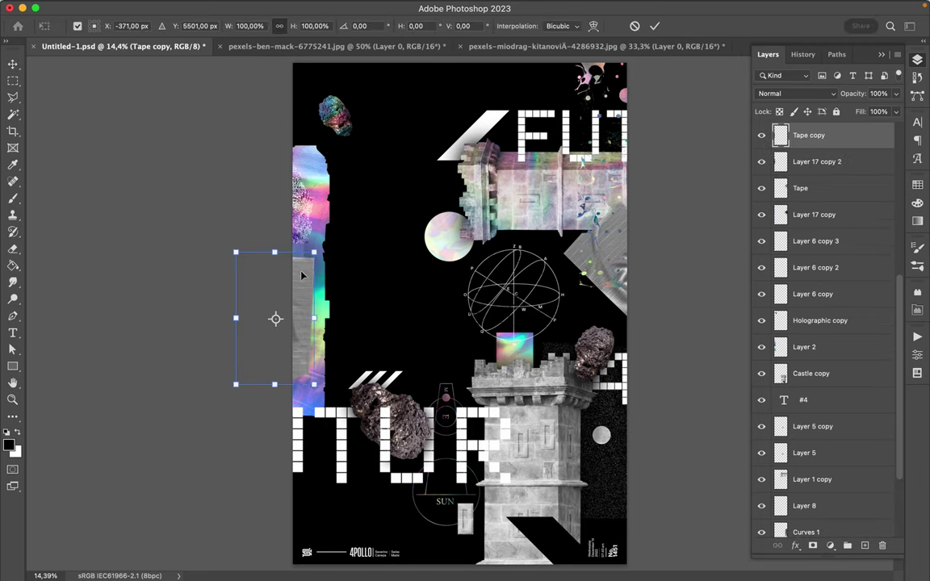
{"action": "left_click_drag", "start_coordinate": [303, 240], "coordinate": [343, 253]}
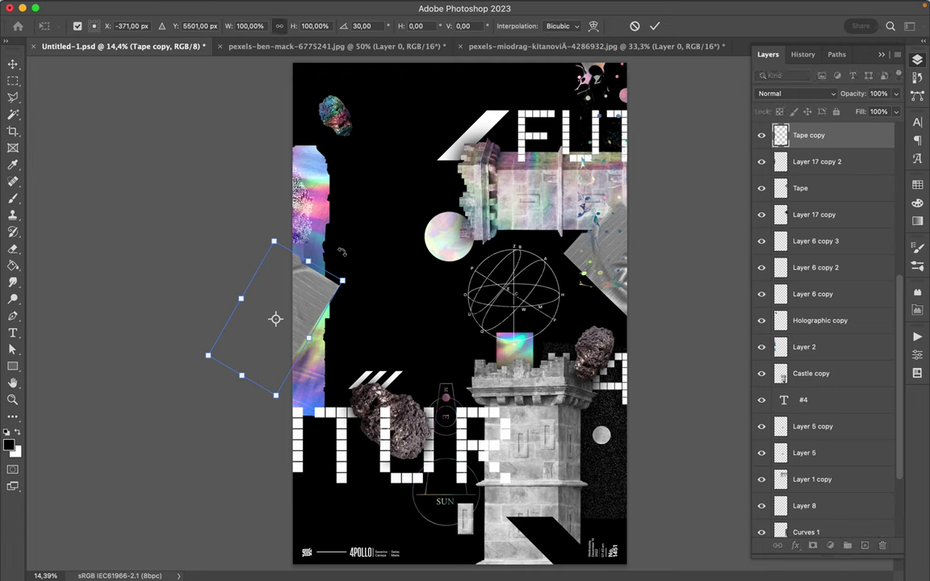
{"action": "key", "text": "super+z"}
{"action": "scroll", "coordinate": [828, 214], "scroll_direction": "up", "scroll_amount": 3}
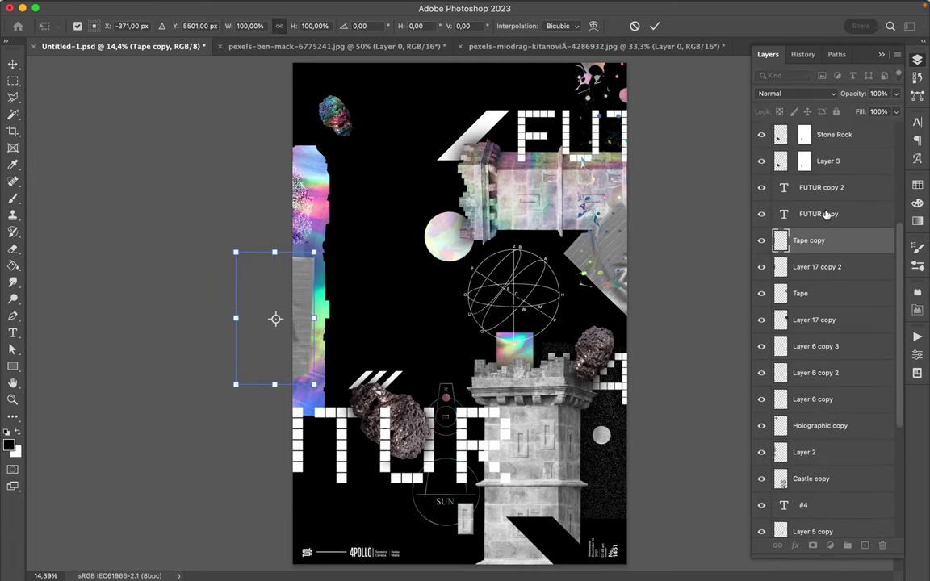
{"action": "left_click", "coordinate": [813, 269], "text": "shift"}
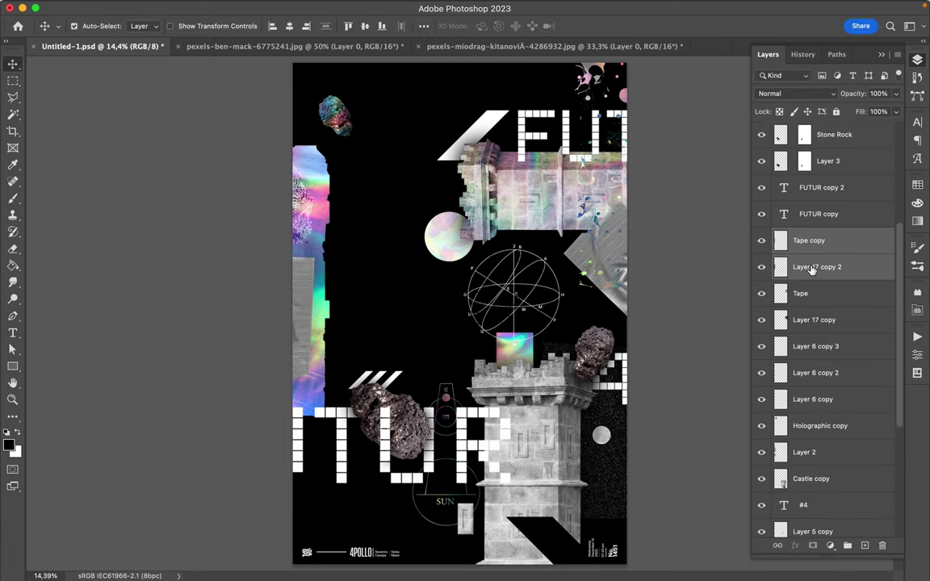
{"action": "key", "text": "super+t"}
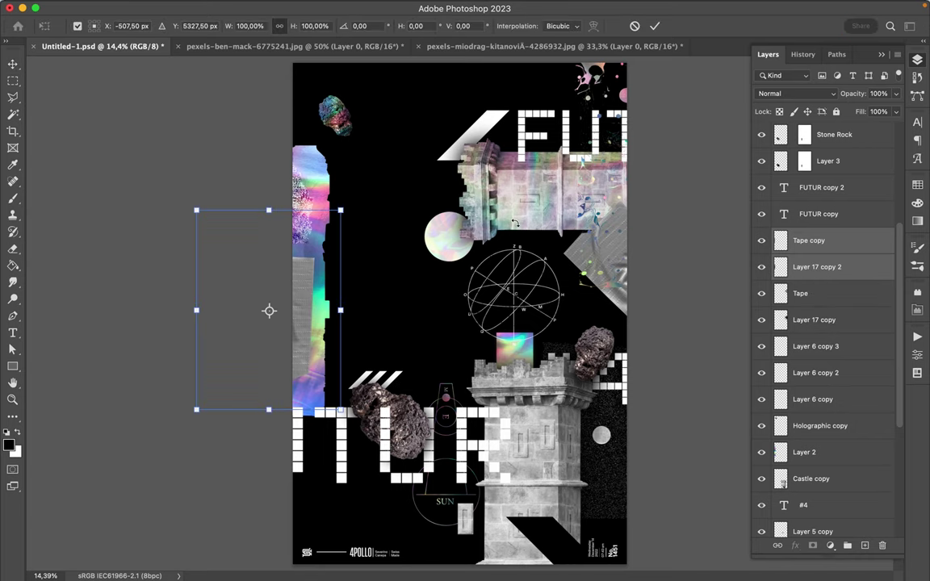
{"action": "left_click_drag", "start_coordinate": [344, 197], "coordinate": [404, 241]}
{"action": "left_click_drag", "start_coordinate": [322, 291], "coordinate": [342, 329]}
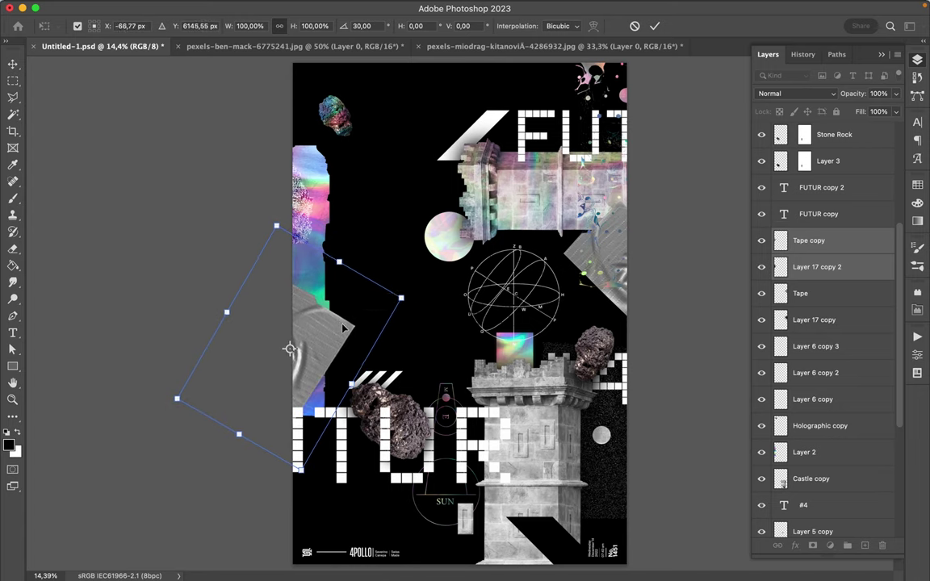
{"action": "key", "text": "Return"}
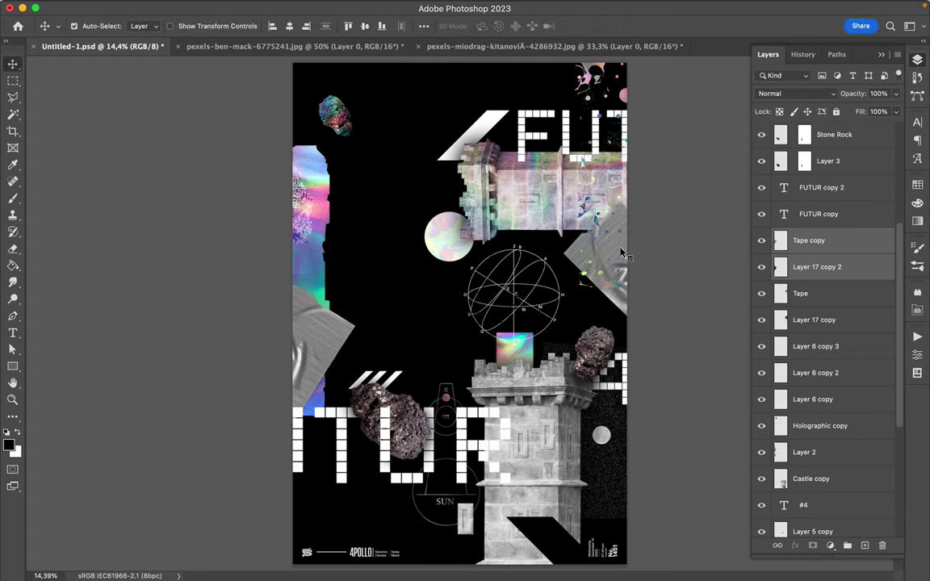
{"action": "left_click", "coordinate": [622, 252]}
{"action": "left_click", "coordinate": [568, 253], "text": "shift"}
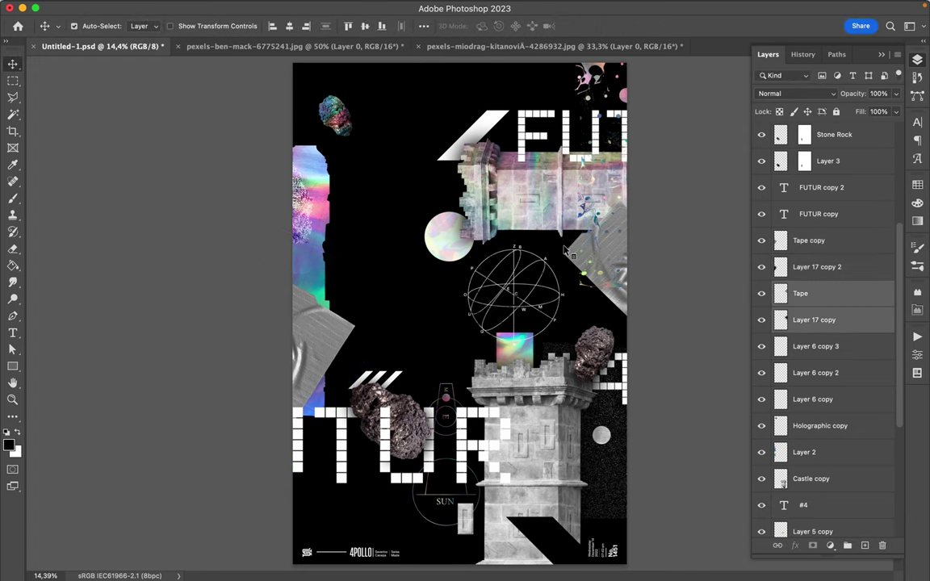
Scale the original Tape to about 61%, move it beside the right-edge rock, and lower it beneath #4
{"action": "key", "text": "ctrl+t"}
{"action": "left_click_drag", "start_coordinate": [630, 370], "coordinate": [630, 292]}
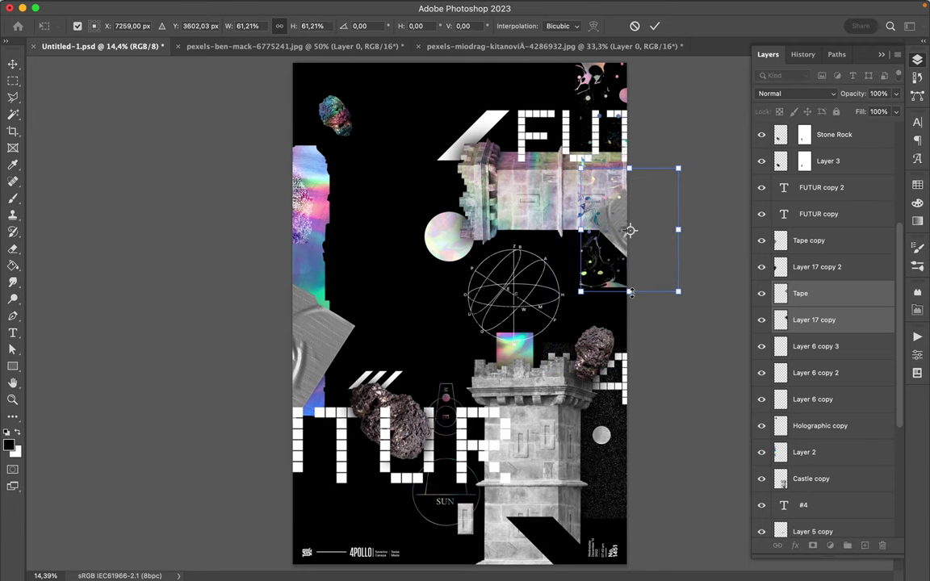
{"action": "key", "text": "Return"}
{"action": "left_click_drag", "start_coordinate": [589, 225], "coordinate": [611, 326]}
{"action": "left_click_drag", "start_coordinate": [825, 315], "coordinate": [824, 513]}
{"action": "left_click_drag", "start_coordinate": [617, 329], "coordinate": [620, 332]}
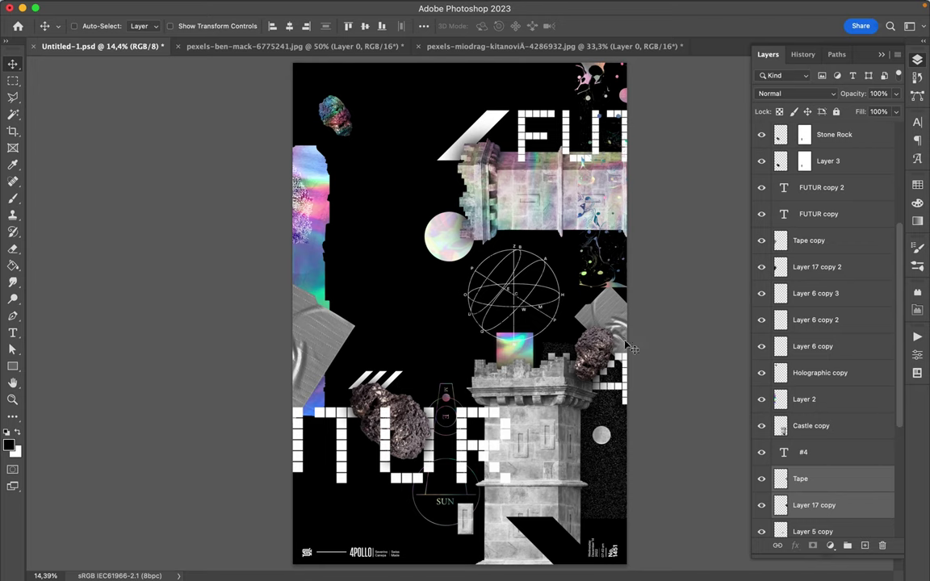
{"action": "left_click", "coordinate": [606, 444], "text": "alt"}
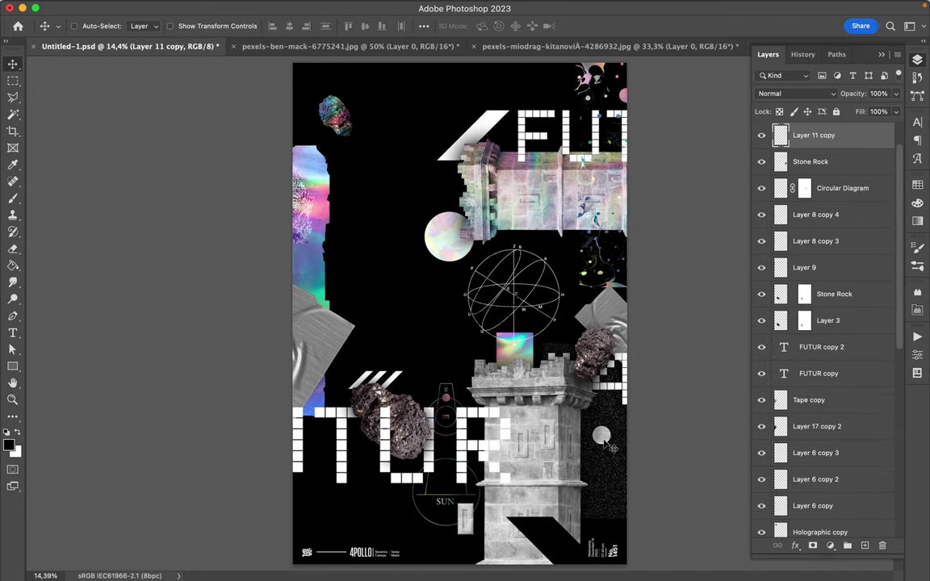
Duplicate the small grey circle as Layer 11 copy 2, move it beside the holographic sphere, and scale it down
{"action": "left_click_drag", "start_coordinate": [608, 444], "coordinate": [423, 254]}
{"action": "key", "text": "super+t"}
{"action": "key", "text": "Return"}
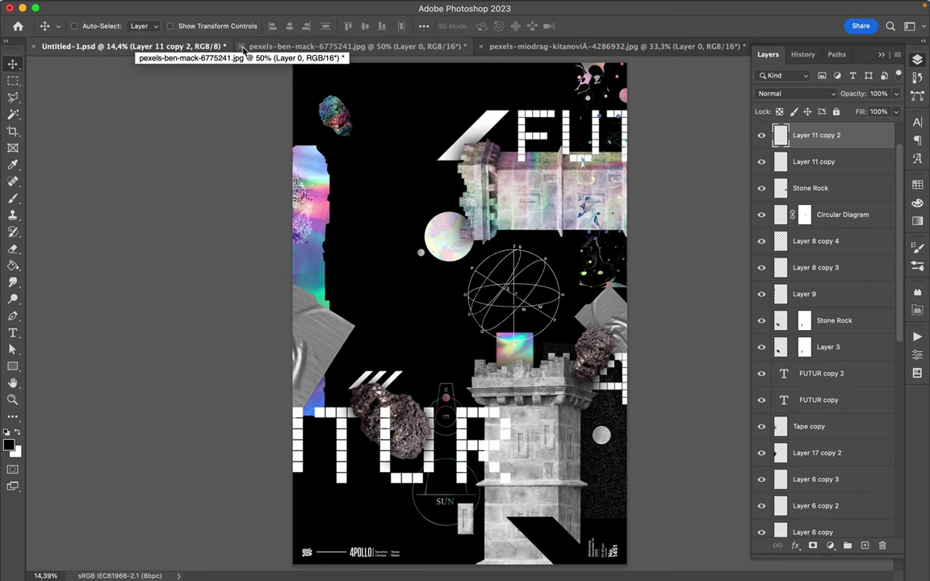
{"action": "left_click", "coordinate": [98, 7]}
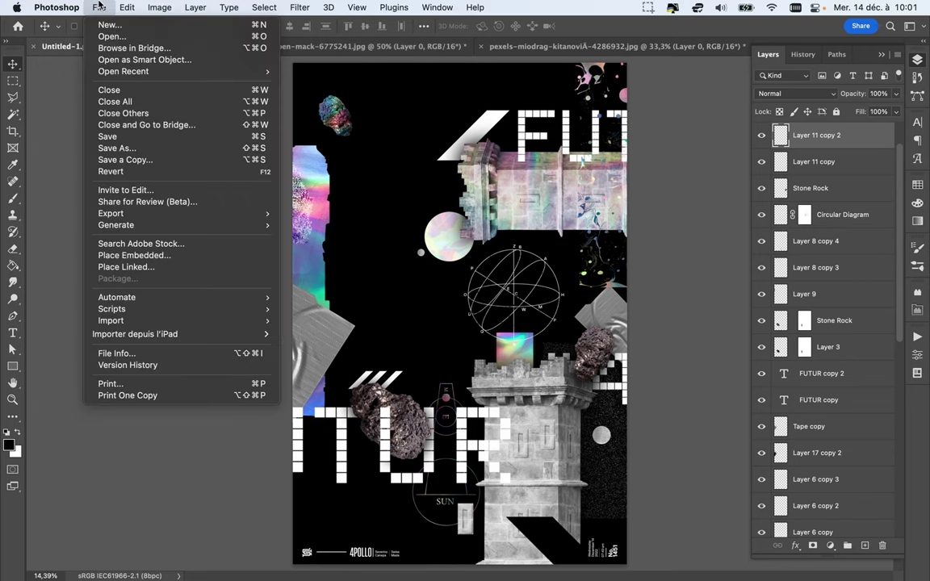
Open recent Futur Castle 3 Untitled-1.psd and drag its 'playing some defense' caption toward the poster tab
{"action": "mouse_move", "coordinate": [116, 75]}
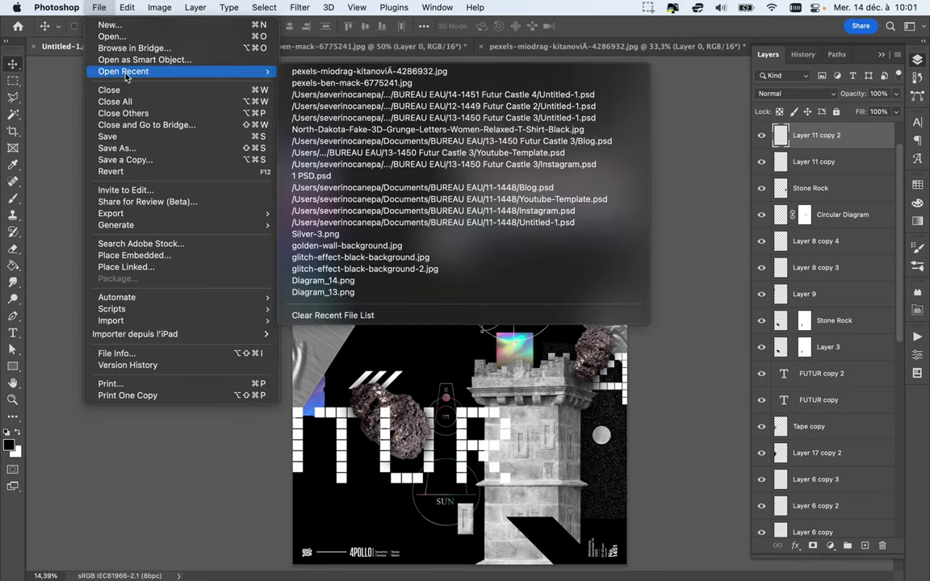
{"action": "left_click", "coordinate": [350, 118]}
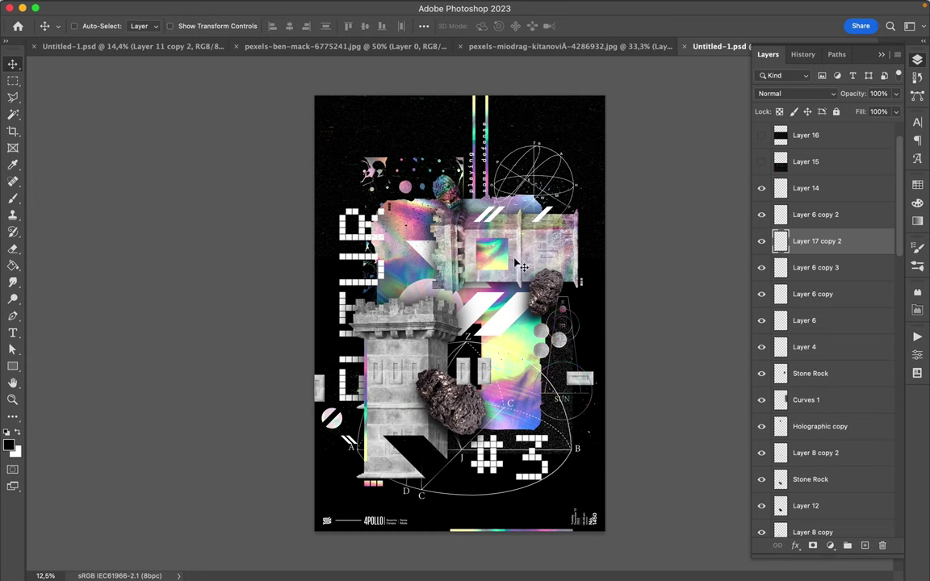
{"action": "key", "text": "super"}
{"action": "left_click", "coordinate": [432, 170], "text": "super"}
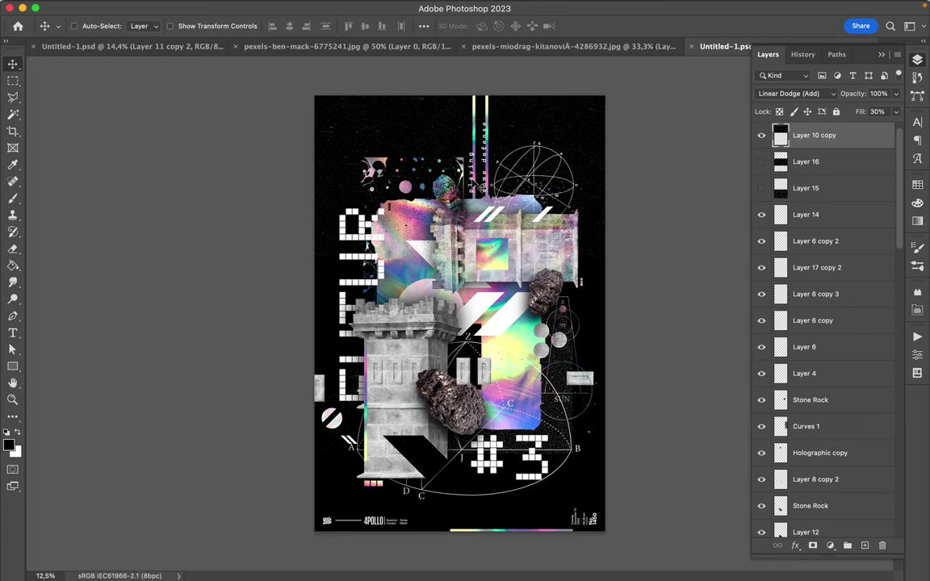
{"action": "left_click_drag", "start_coordinate": [431, 170], "coordinate": [480, 260]}
{"action": "left_click", "coordinate": [434, 166], "text": "super"}
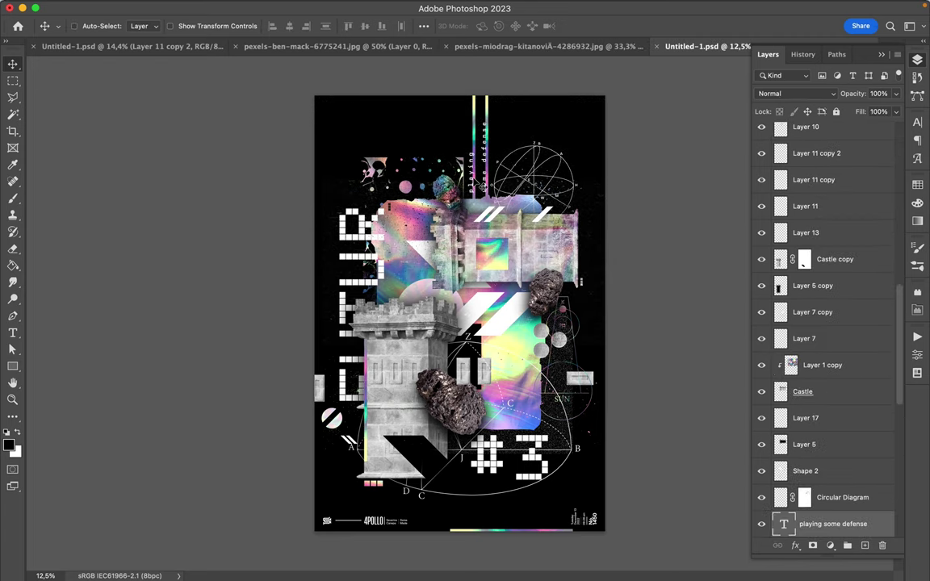
{"action": "left_click_drag", "start_coordinate": [434, 167], "coordinate": [345, 93]}
{"action": "left_click", "coordinate": [193, 46]}
Drop the 'playing some defense' caption into the poster and move it beside the tower
{"action": "left_click_drag", "start_coordinate": [400, 216], "coordinate": [400, 215]}
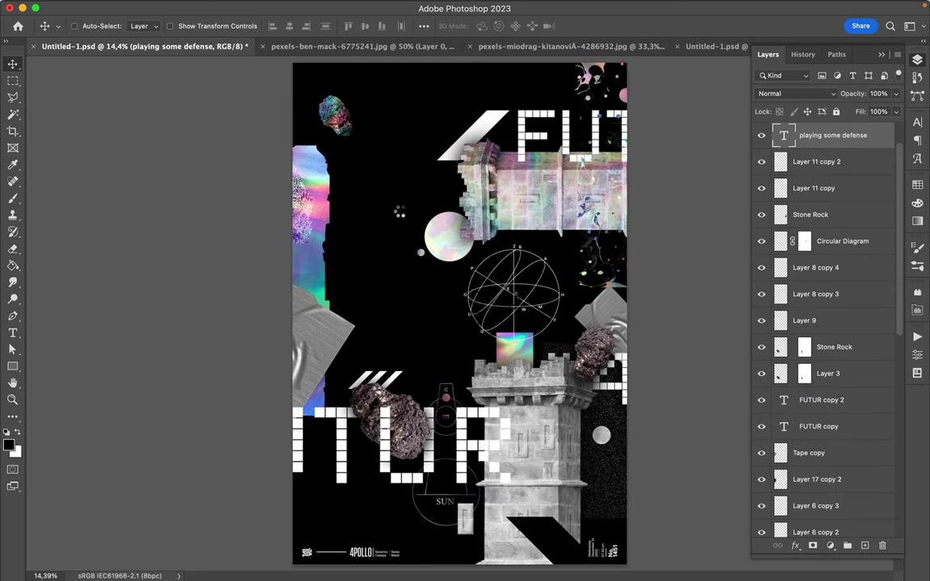
{"action": "left_click_drag", "start_coordinate": [420, 223], "coordinate": [468, 299]}
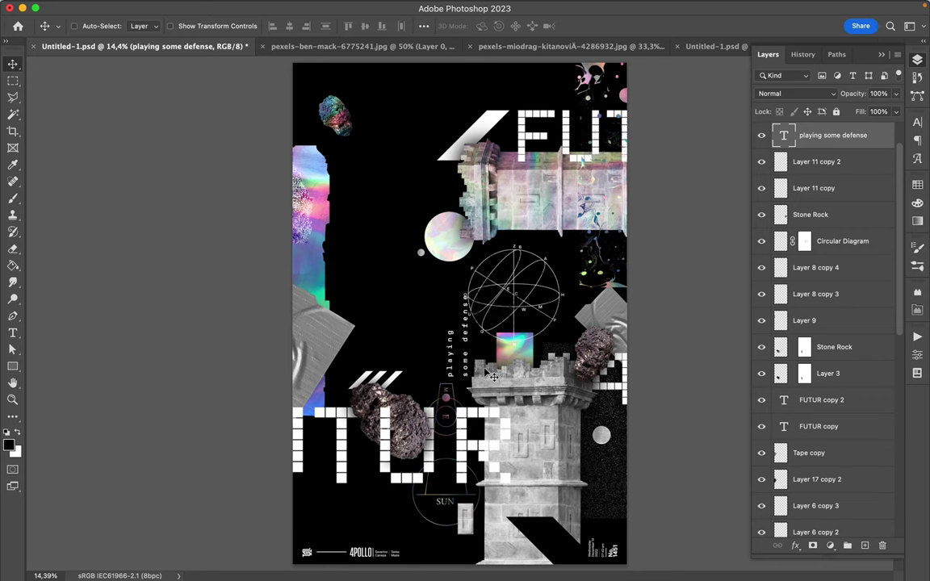
{"action": "left_click_drag", "start_coordinate": [489, 373], "coordinate": [436, 361]}
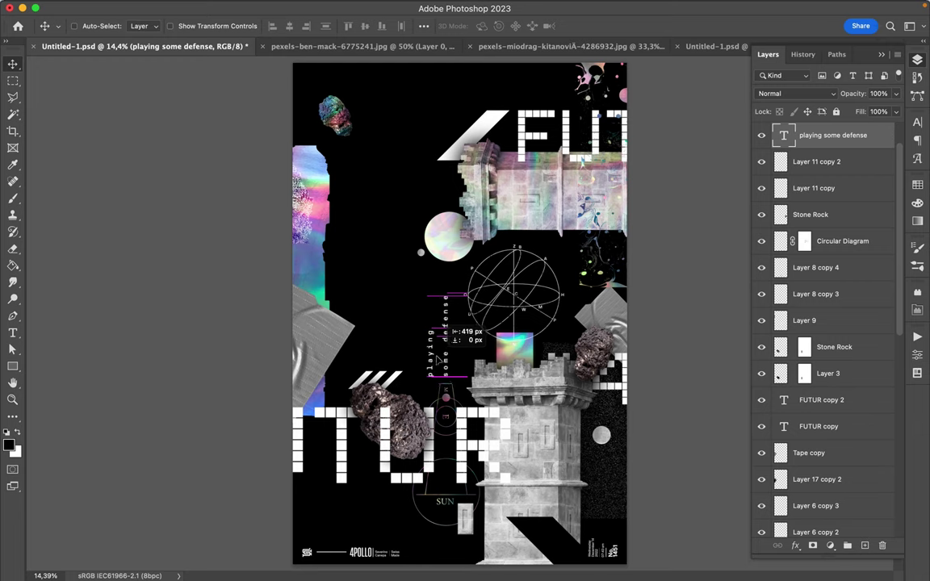
{"action": "left_click_drag", "start_coordinate": [437, 360], "coordinate": [437, 360]}
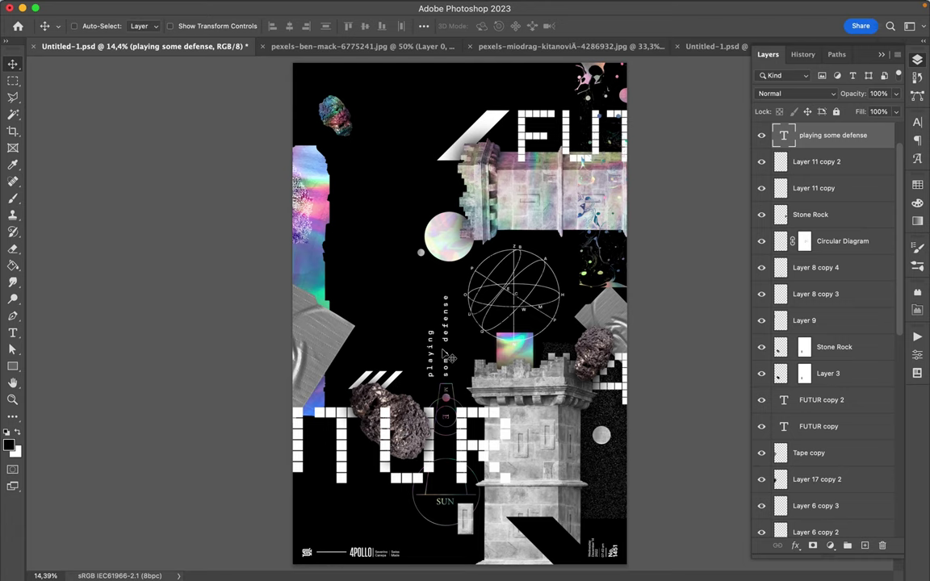
Rotate the caption 90° to read horizontally and move it to the upper left above the sphere
{"action": "left_click", "coordinate": [448, 358]}
{"action": "key", "text": "super+t"}
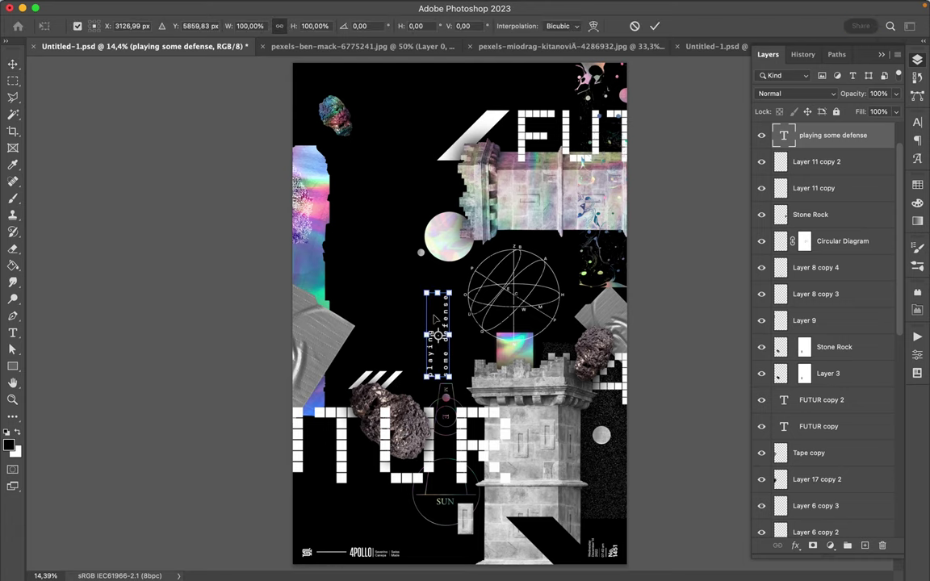
{"action": "left_click_drag", "start_coordinate": [421, 279], "coordinate": [499, 320]}
{"action": "key", "text": "Return"}
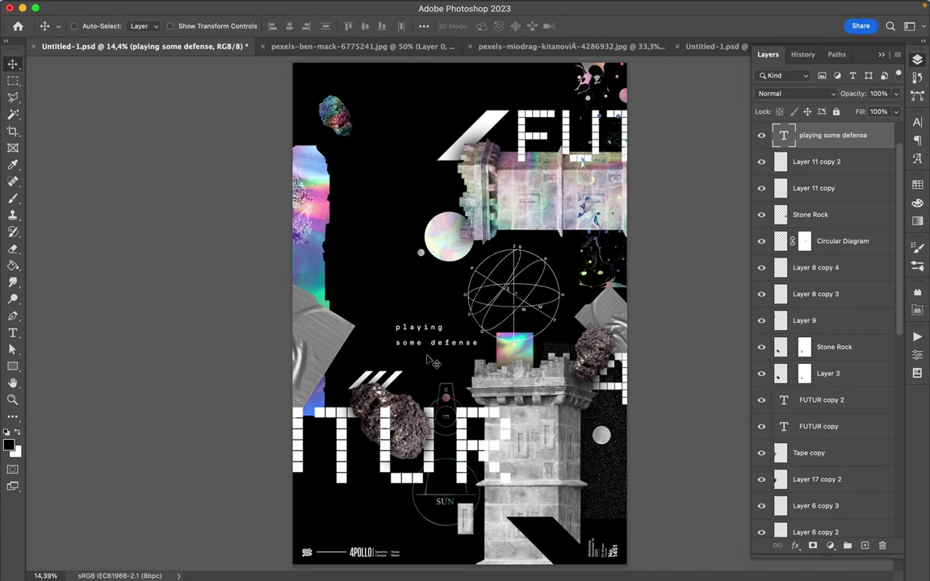
{"action": "left_click_drag", "start_coordinate": [428, 349], "coordinate": [368, 208]}
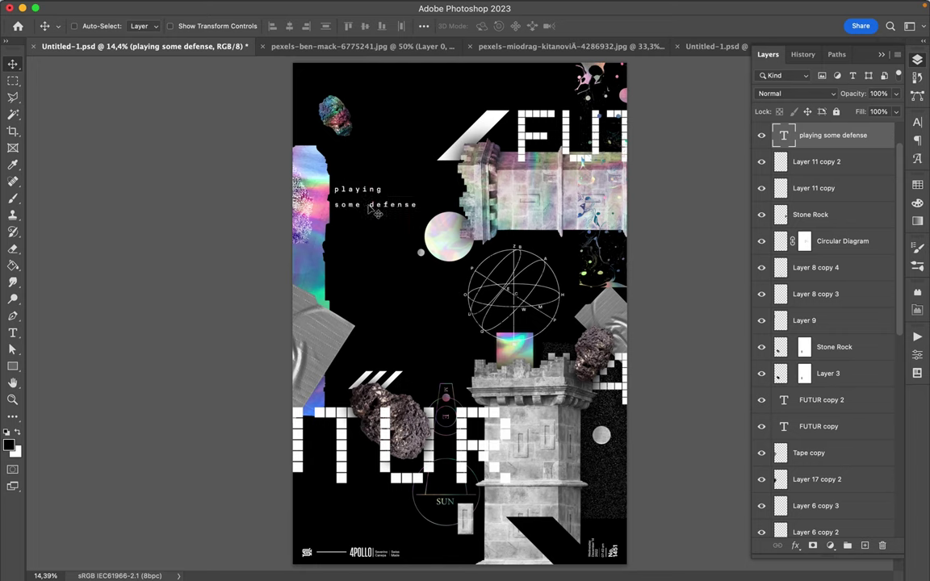
{"action": "left_click", "coordinate": [922, 123]}
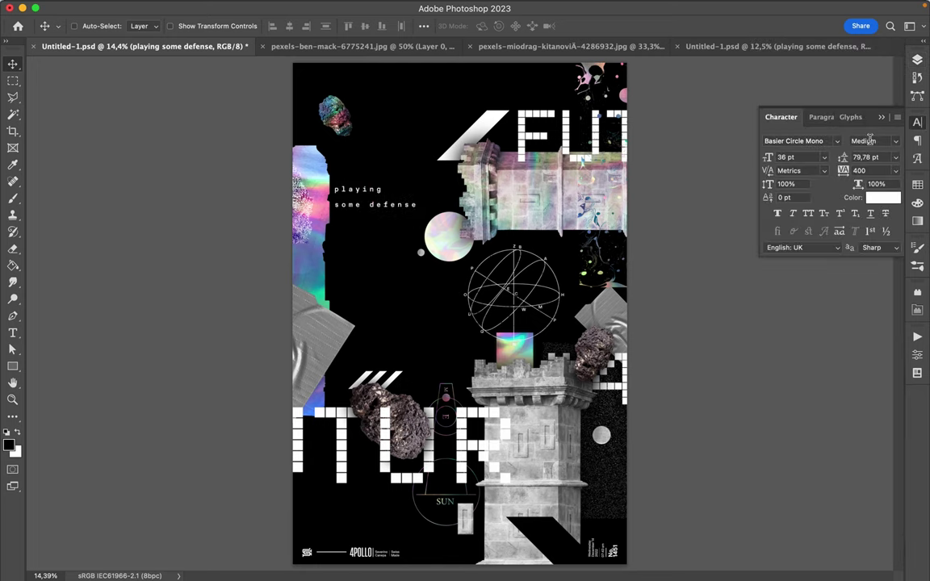
Set the caption to Regular weight at 26 pt
{"action": "left_click", "coordinate": [872, 141]}
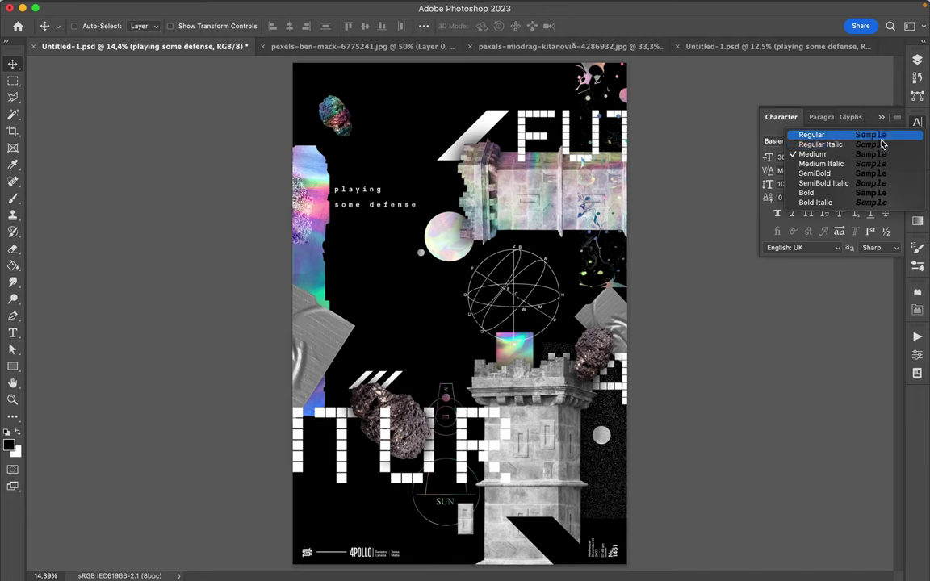
{"action": "left_click", "coordinate": [882, 136]}
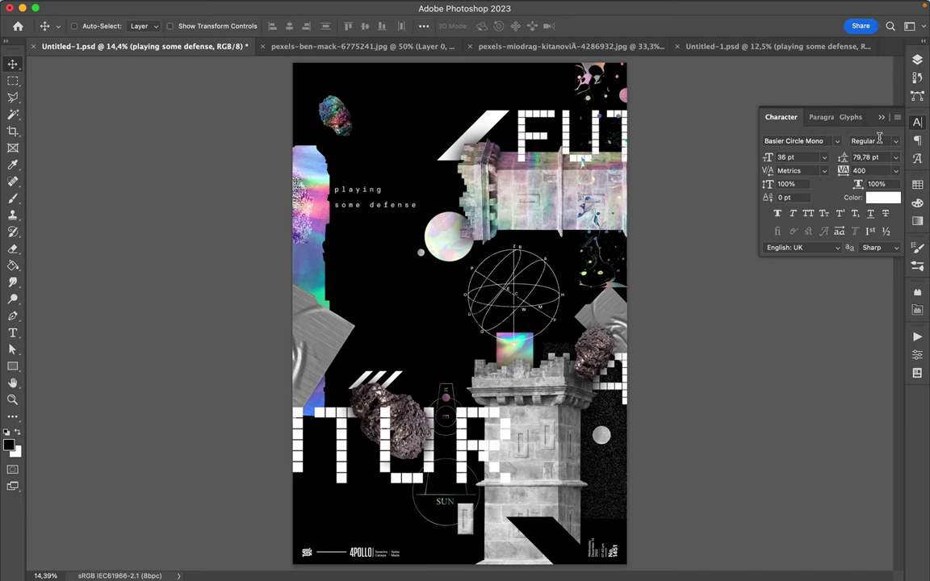
{"action": "left_click", "coordinate": [807, 158]}
{"action": "type", "text": "26"}
{"action": "key", "text": "Return"}
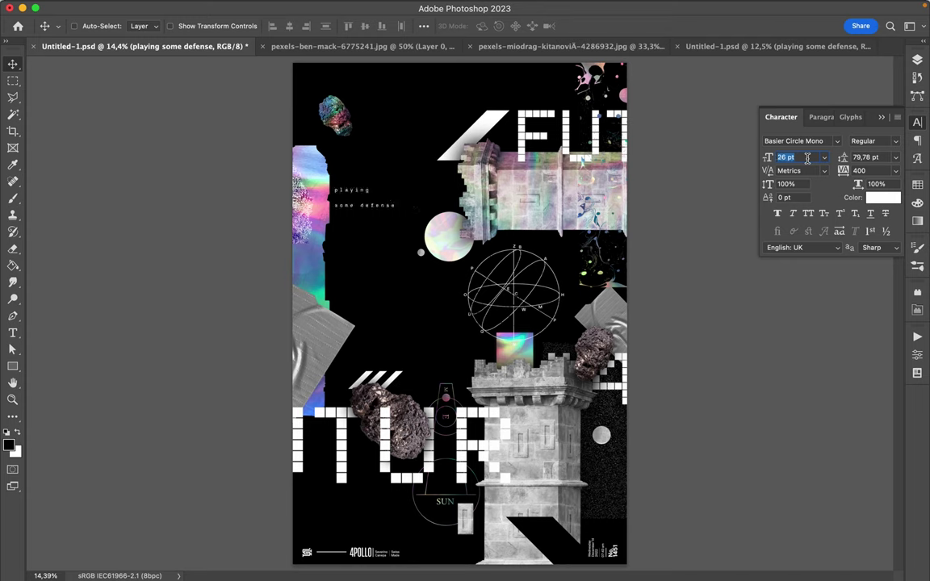
Widen the caption's tracking step by step to about 1500 and nudge it up-left
{"action": "left_click", "coordinate": [878, 172]}
{"action": "type", "text": "600"}
{"action": "key", "text": "Return"}
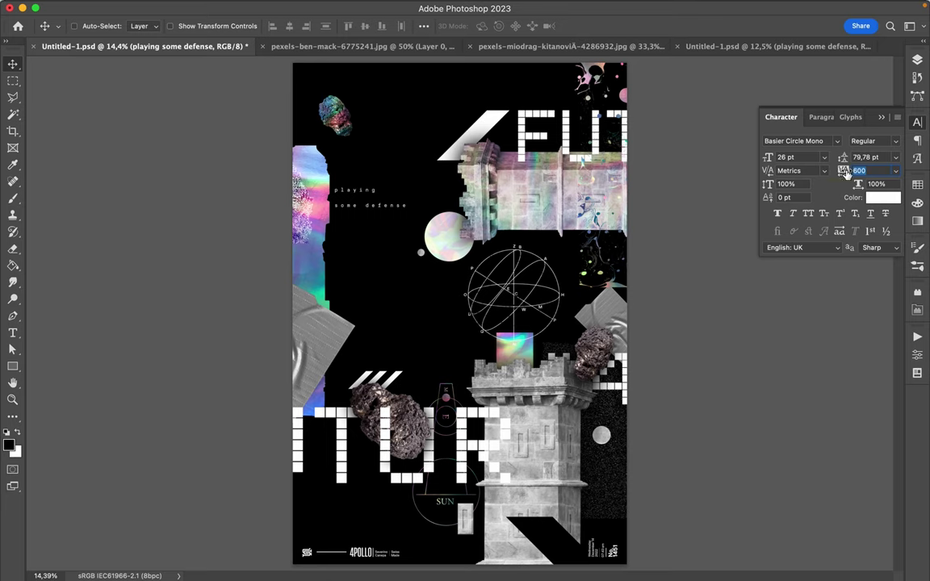
{"action": "type", "text": "1000"}
{"action": "key", "text": "Return"}
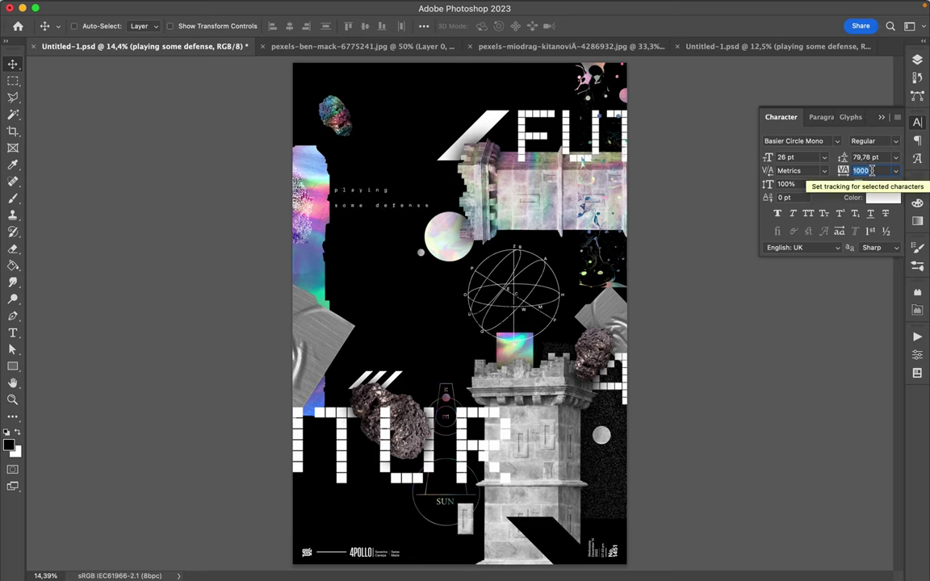
{"action": "type", "text": "1200"}
{"action": "key", "text": "Return"}
{"action": "type", "text": "1400"}
{"action": "key", "text": "Return"}
{"action": "type", "text": "1600"}
{"action": "key", "text": "Return"}
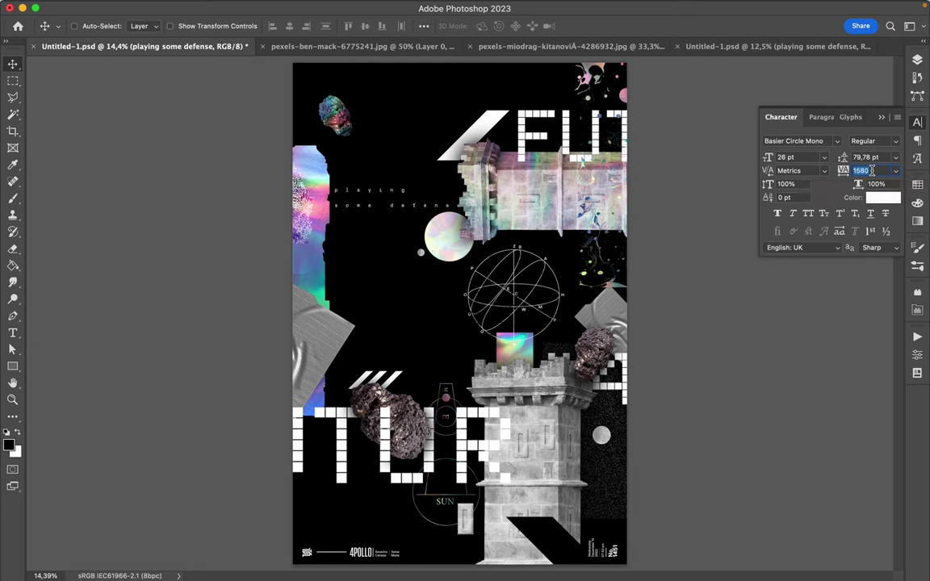
{"action": "type", "text": "1520"}
{"action": "key", "text": "Return"}
{"action": "left_click", "coordinate": [366, 208]}
{"action": "left_click_drag", "start_coordinate": [366, 208], "coordinate": [338, 191]}
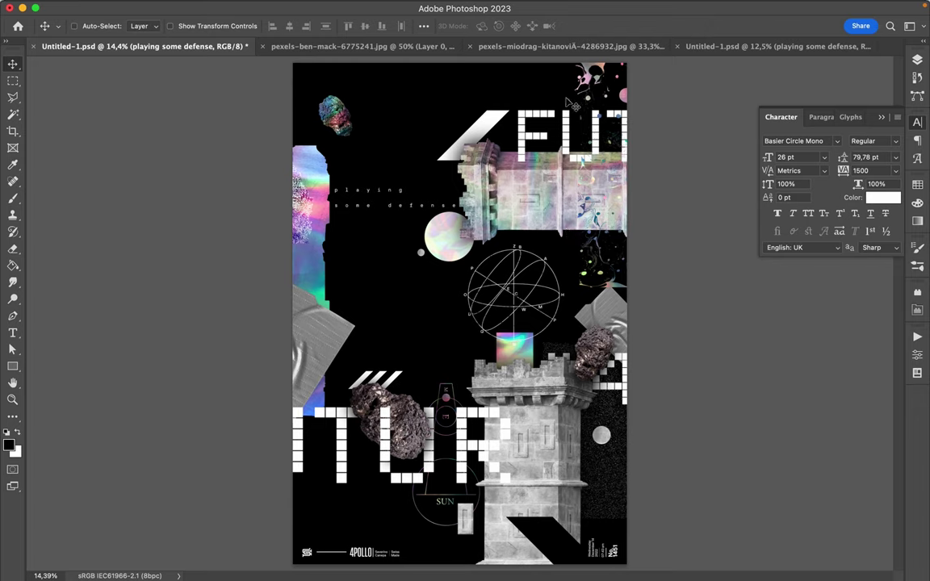
{"action": "left_click", "coordinate": [502, 123]}
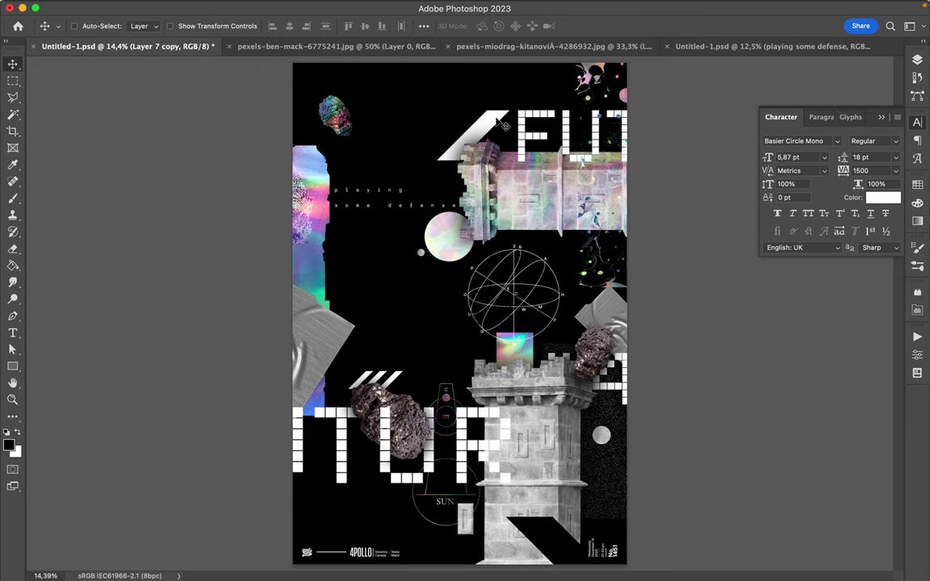
Place a third white slash copy beside the castle base, then select Layer 6 on the canvas
{"action": "mouse_move", "coordinate": [500, 121]}
{"action": "left_mouse_down"}
{"action": "mouse_move", "coordinate": [456, 121]}
{"action": "mouse_move", "coordinate": [500, 121]}
{"action": "left_mouse_up"}
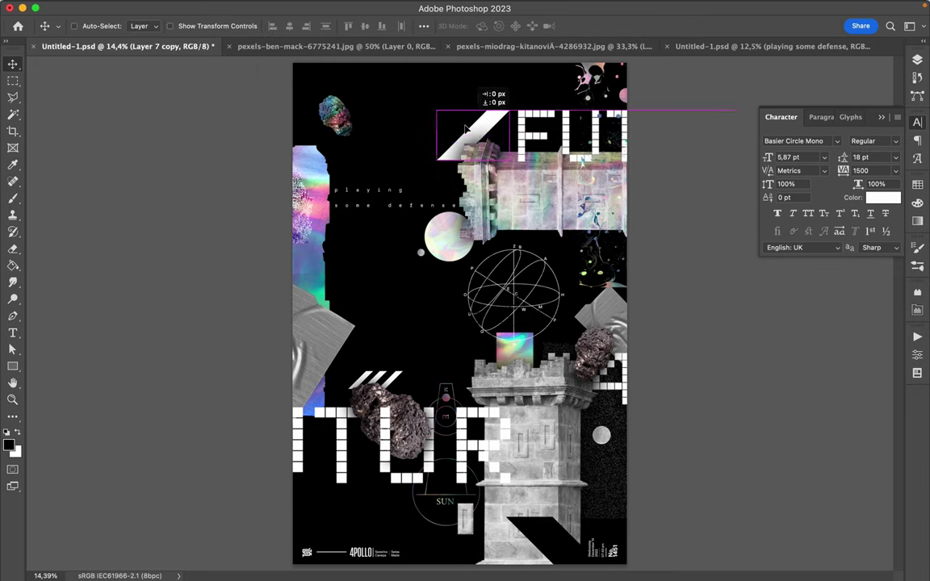
{"action": "left_click_drag", "start_coordinate": [301, 543], "coordinate": [595, 512]}
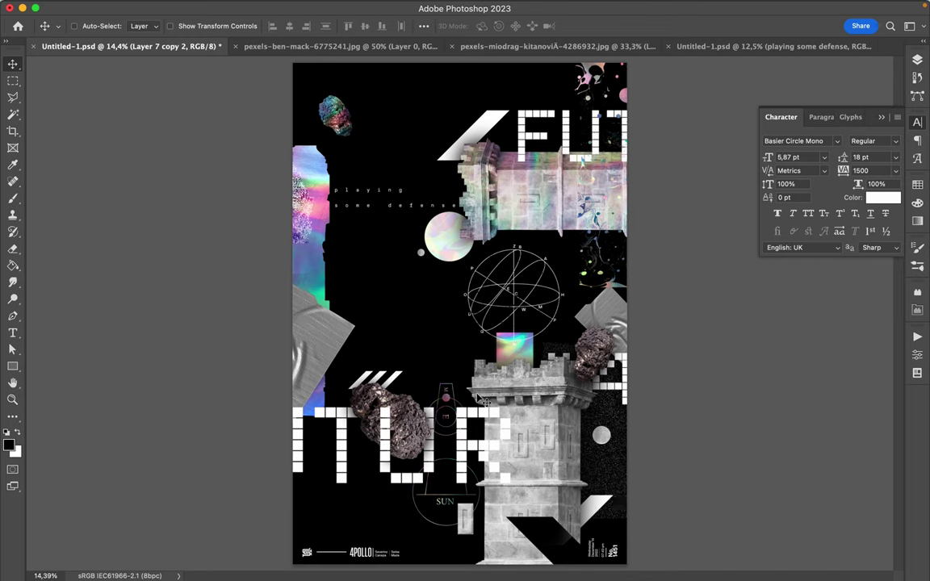
{"action": "key", "text": "super"}
{"action": "left_click", "coordinate": [557, 267], "text": "super"}
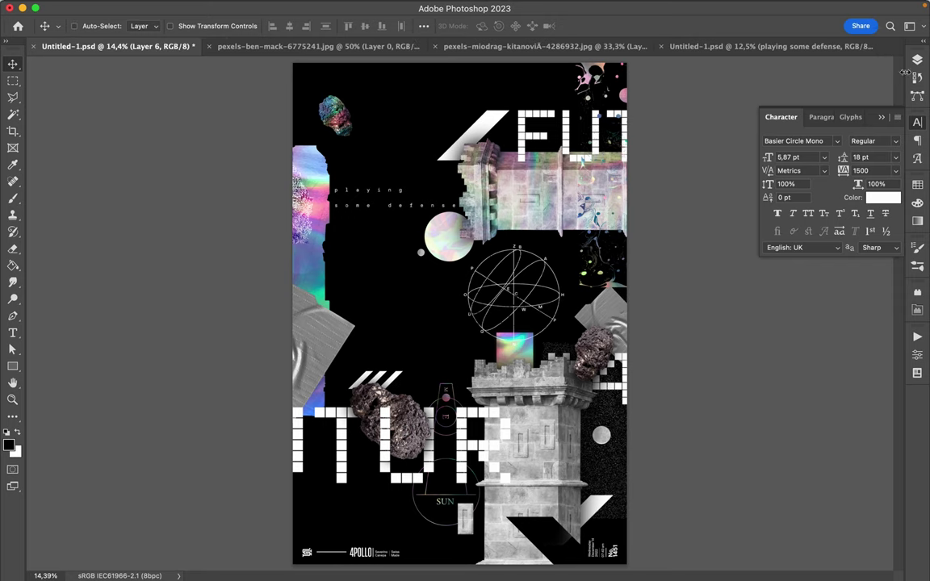
Add a layer mask to Layer 6 from the Layers panel
{"action": "left_click", "coordinate": [918, 61]}
{"action": "scroll", "coordinate": [811, 464], "scroll_direction": "down", "scroll_amount": 15}
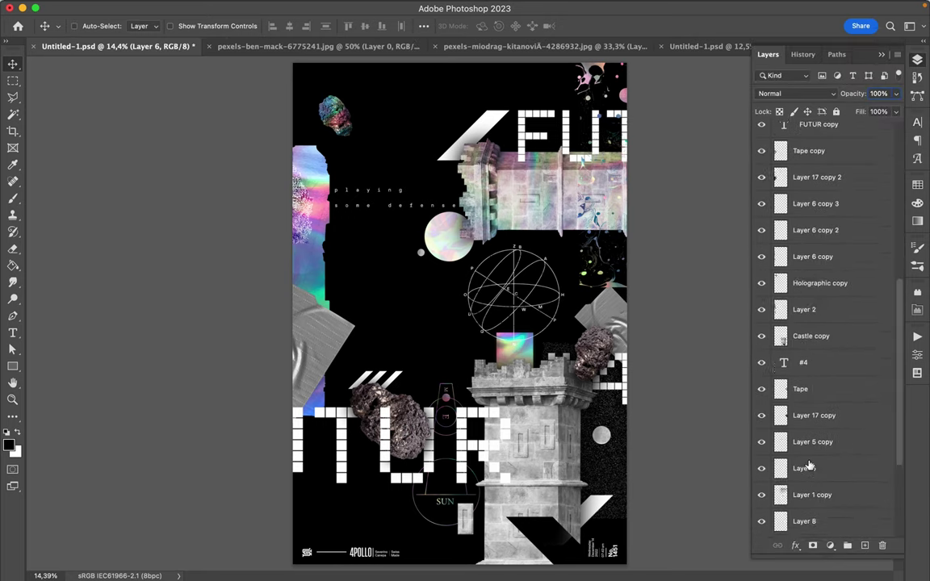
{"action": "scroll", "coordinate": [810, 465], "scroll_direction": "up", "scroll_amount": 15}
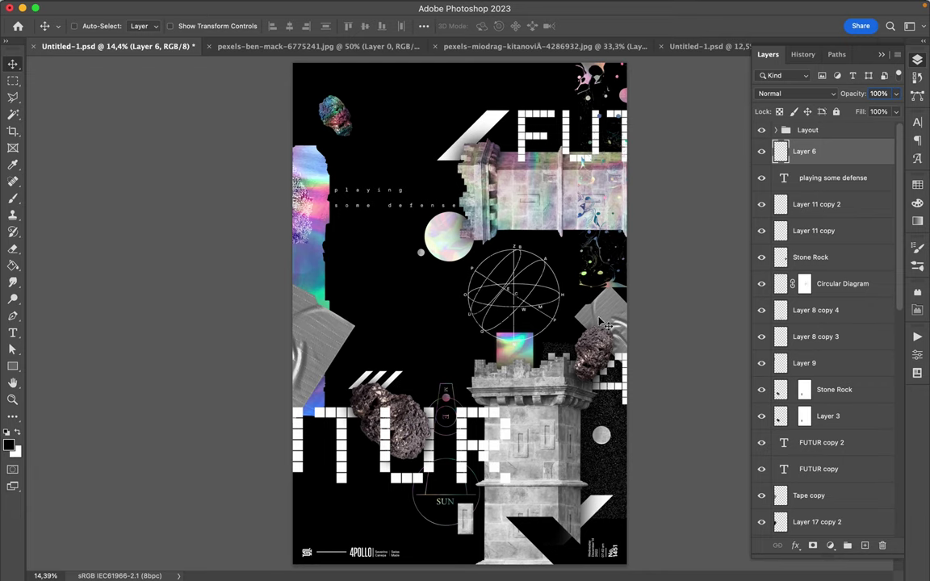
{"action": "key", "text": "super"}
{"action": "left_click", "coordinate": [813, 547]}
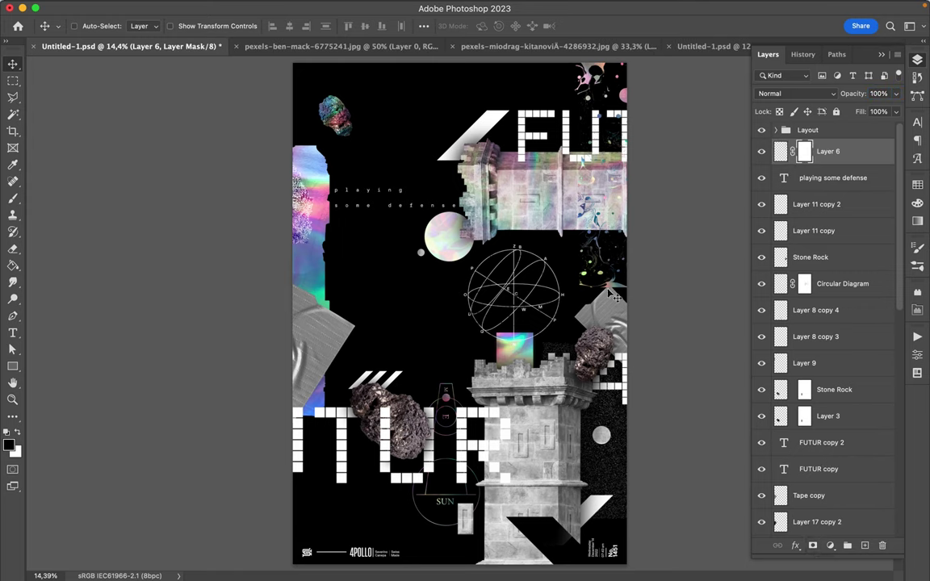
Select the Tape layer, then target Layer 6's mask for editing
{"action": "left_click", "coordinate": [549, 276], "text": "super"}
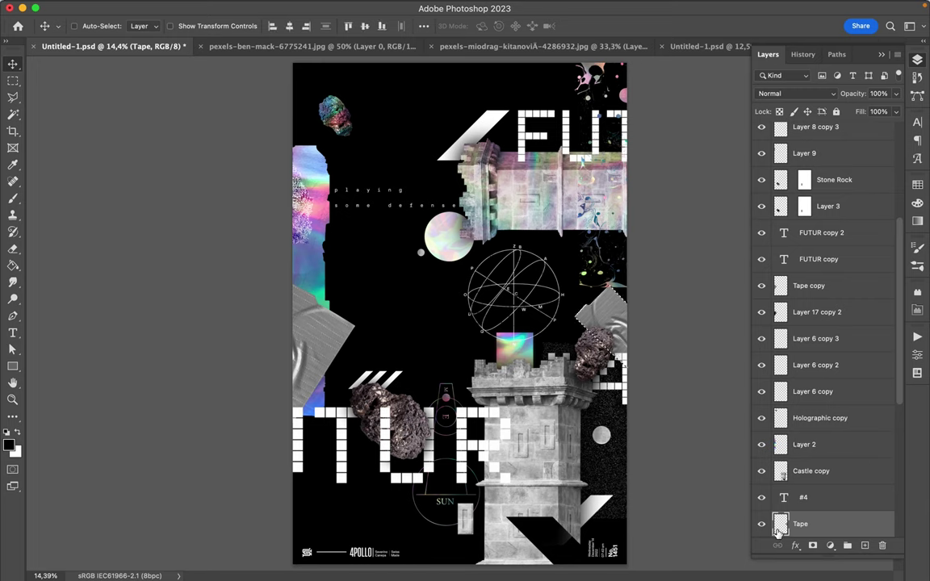
{"action": "scroll", "coordinate": [790, 502], "scroll_direction": "down", "scroll_amount": 2}
{"action": "scroll", "coordinate": [790, 502], "scroll_direction": "down", "scroll_amount": 1}
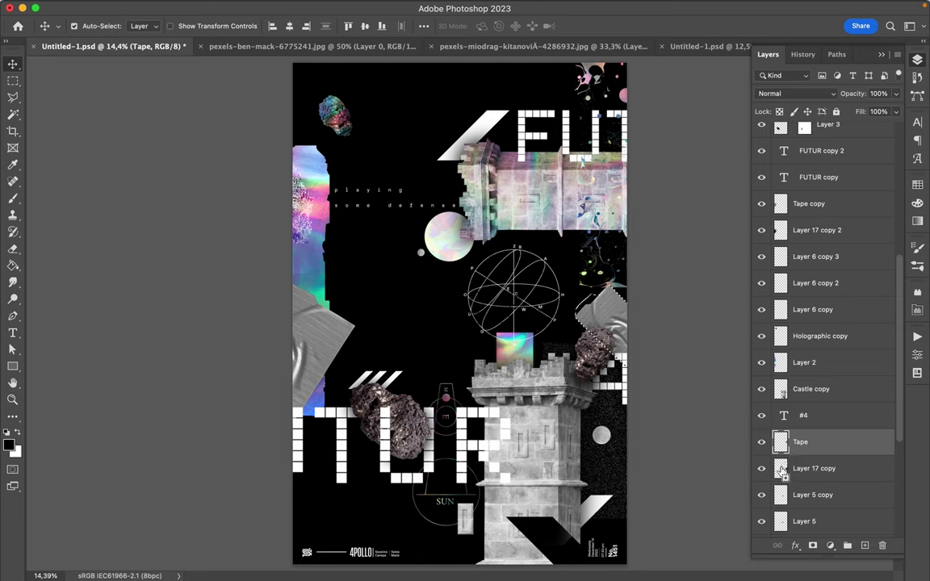
{"action": "scroll", "coordinate": [803, 399], "scroll_direction": "up", "scroll_amount": 5}
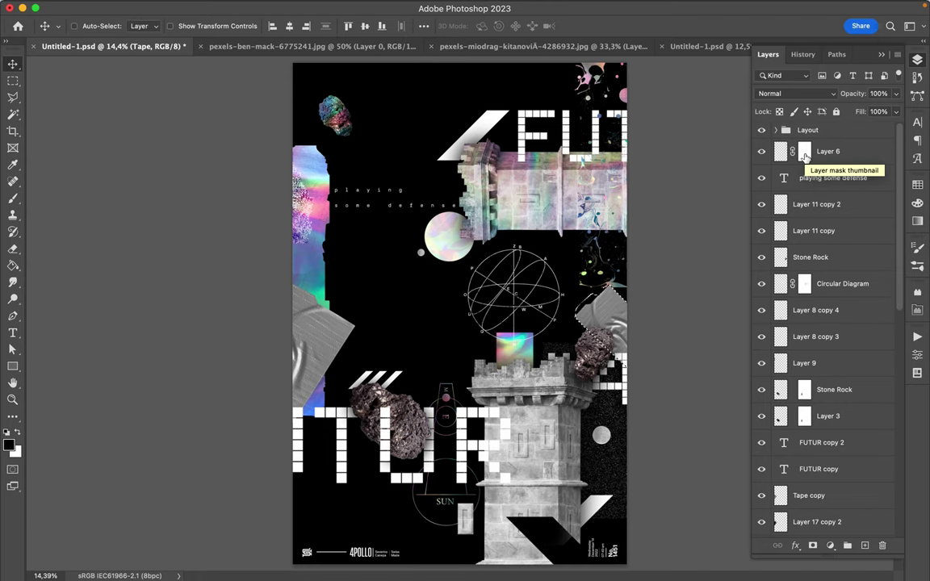
{"action": "left_click", "coordinate": [805, 155]}
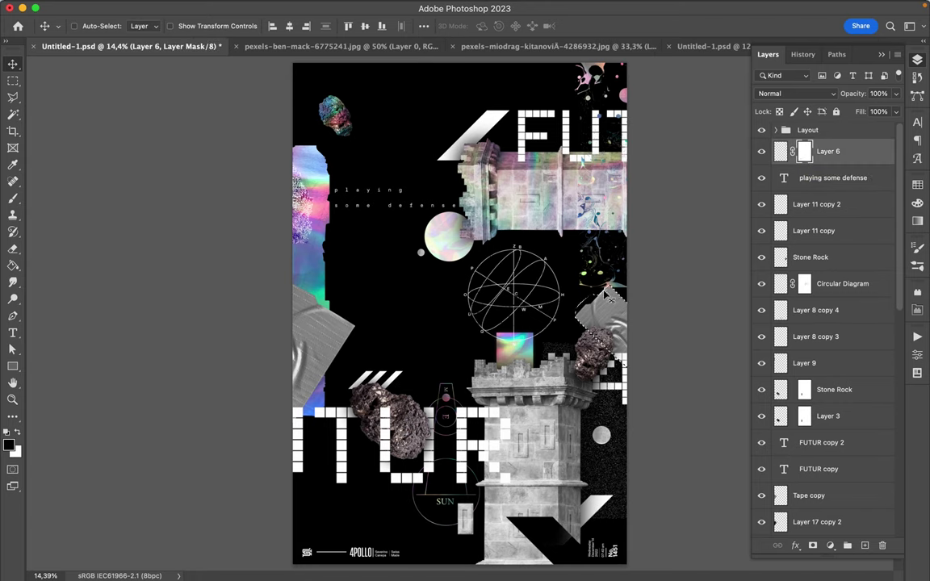
Target Layer 6's pixels and move its holographic strip about 97 px down
{"action": "key", "text": "b"}
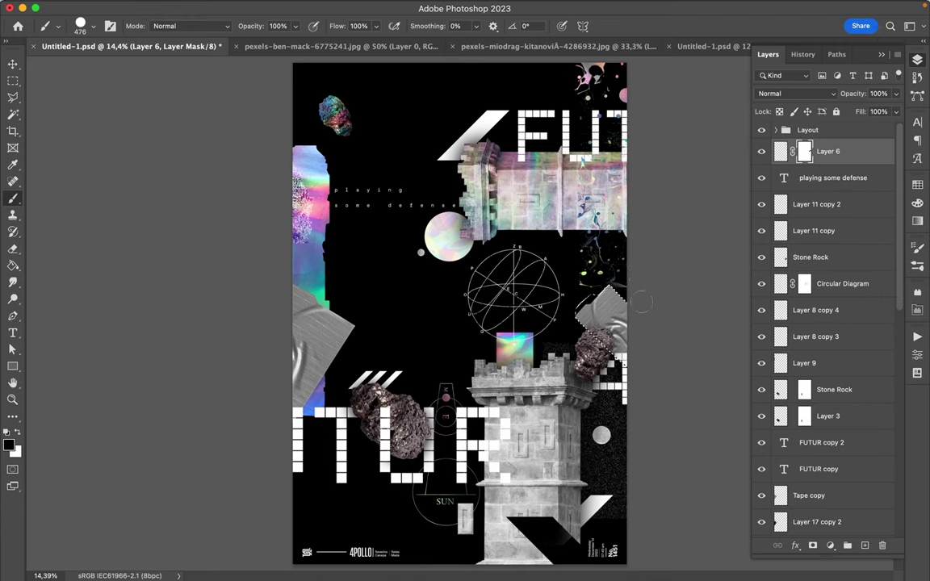
{"action": "key", "text": "m"}
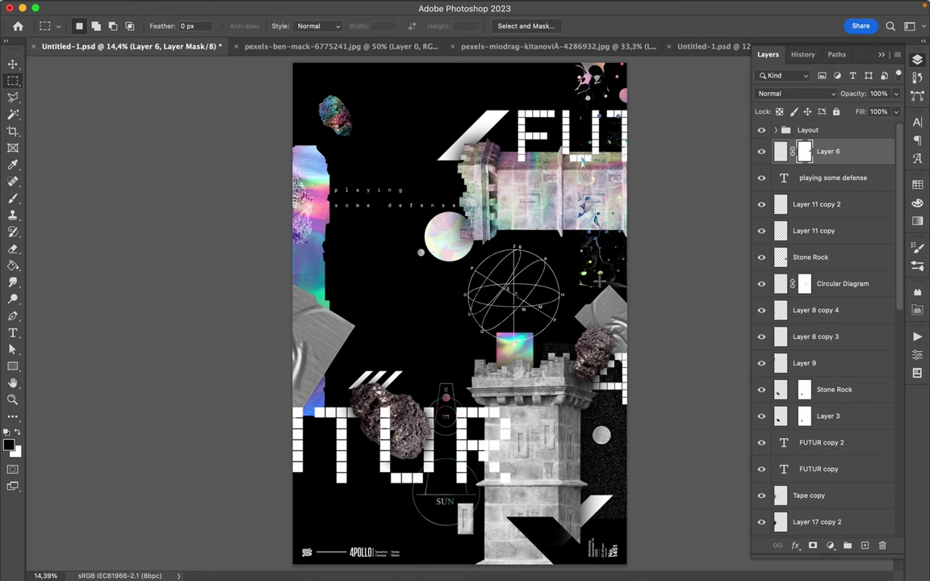
{"action": "key", "text": "v"}
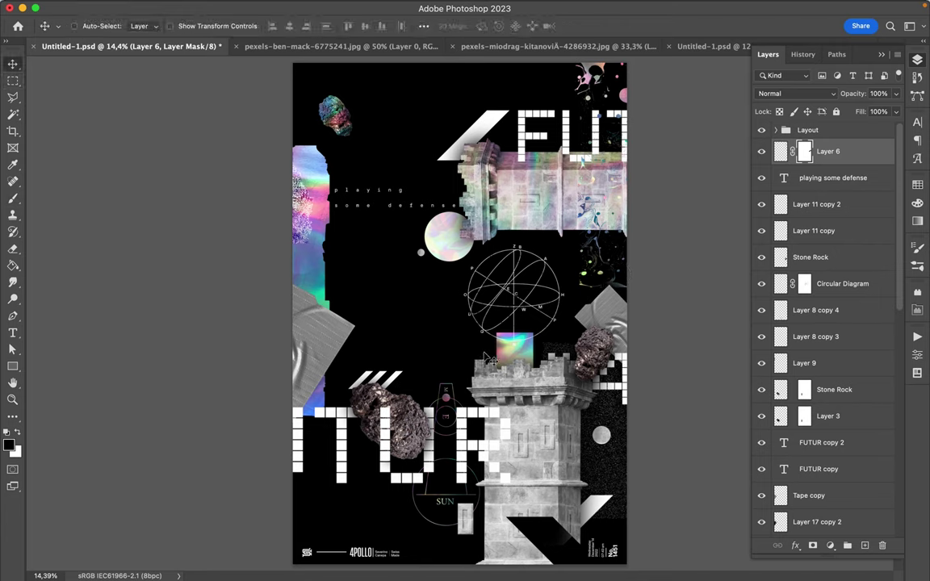
{"action": "key", "text": "super"}
{"action": "left_click", "coordinate": [780, 151]}
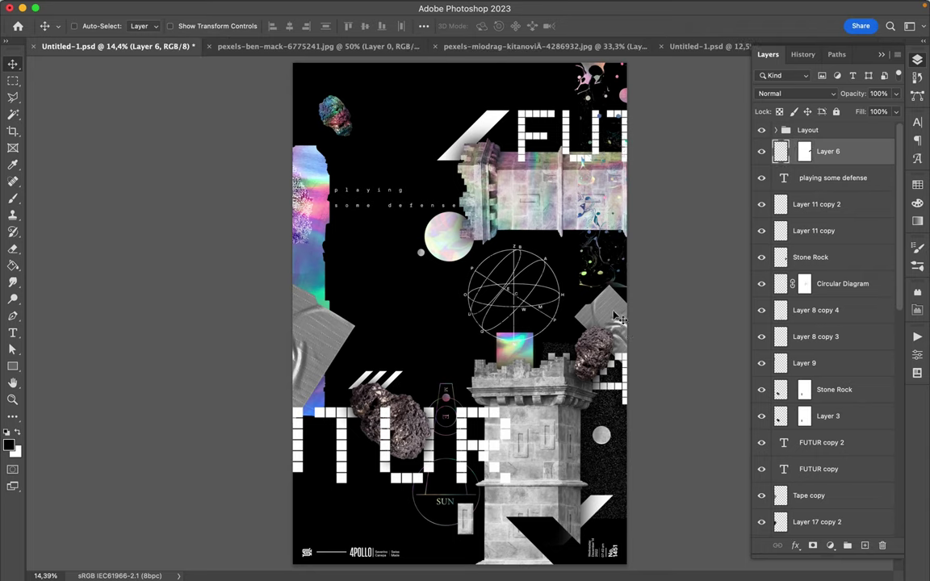
{"action": "key", "text": "super"}
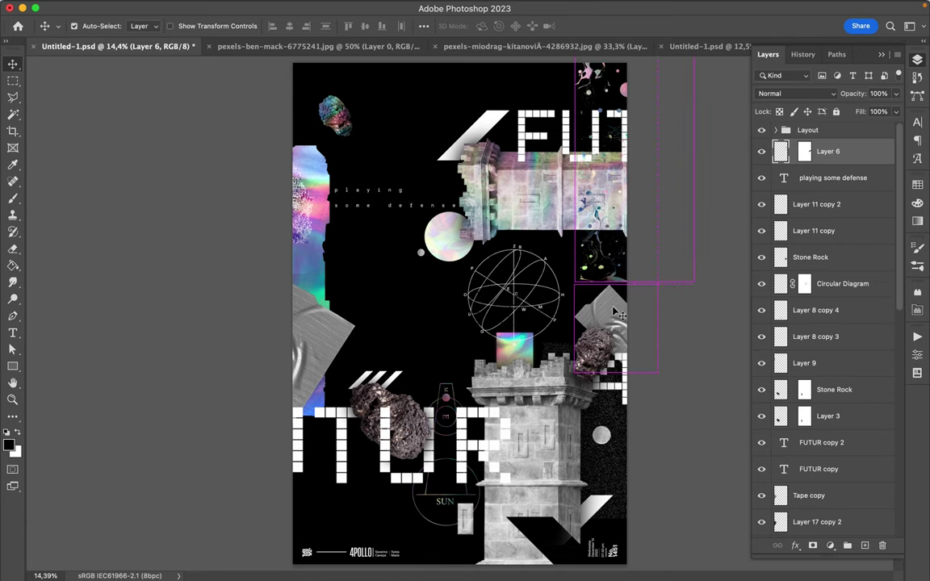
{"action": "left_click_drag", "start_coordinate": [618, 256], "coordinate": [621, 267]}
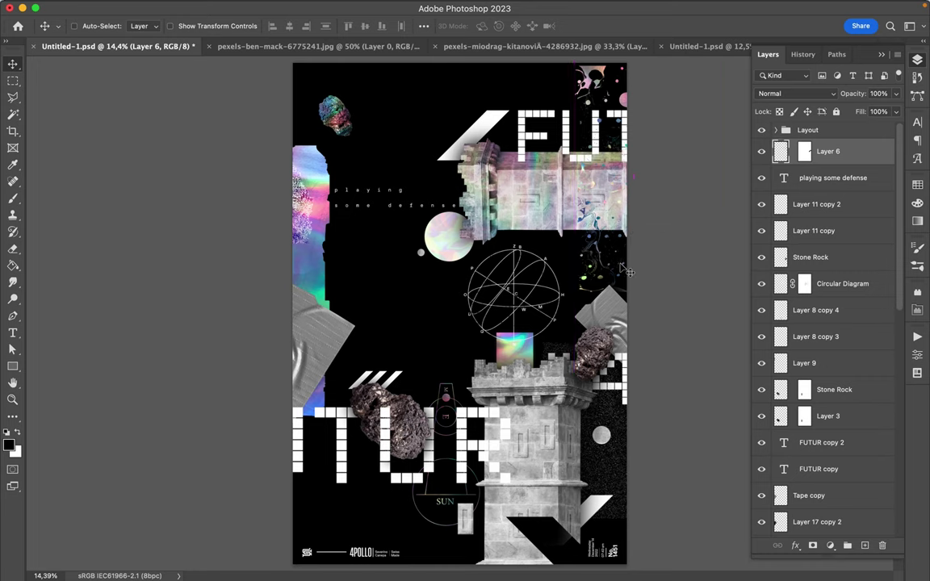
Nudge the Tape texture near the castle strip and add Layer 17 copy to the selection
{"action": "left_click", "coordinate": [612, 308], "text": "super"}
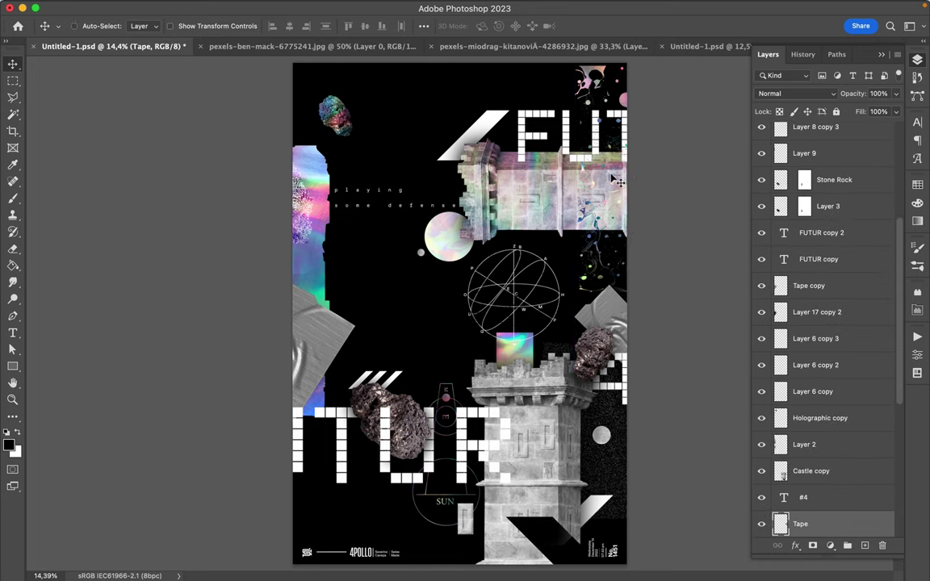
{"action": "left_click_drag", "start_coordinate": [540, 69], "coordinate": [562, 64]}
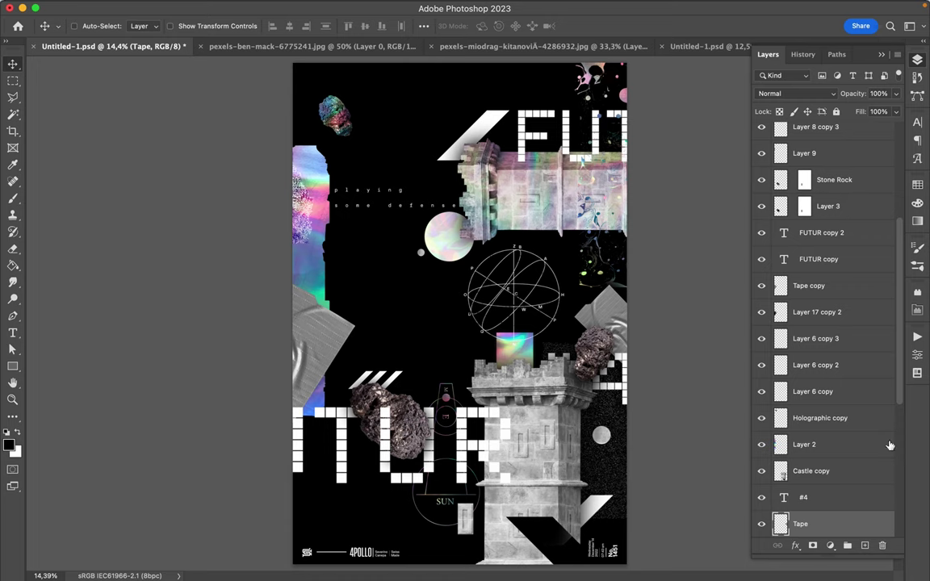
{"action": "scroll", "coordinate": [888, 442], "scroll_direction": "down", "scroll_amount": 3}
{"action": "left_click", "coordinate": [830, 458], "text": "shift"}
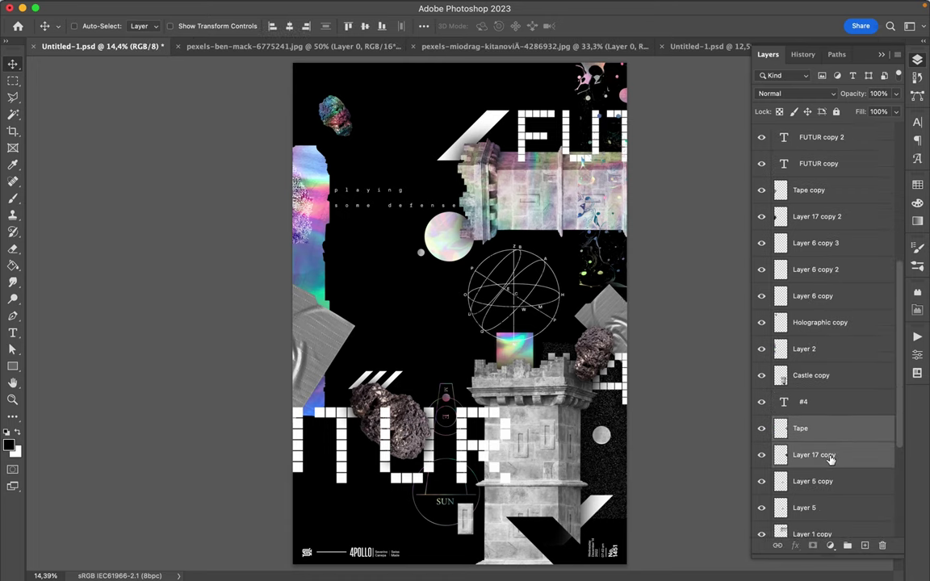
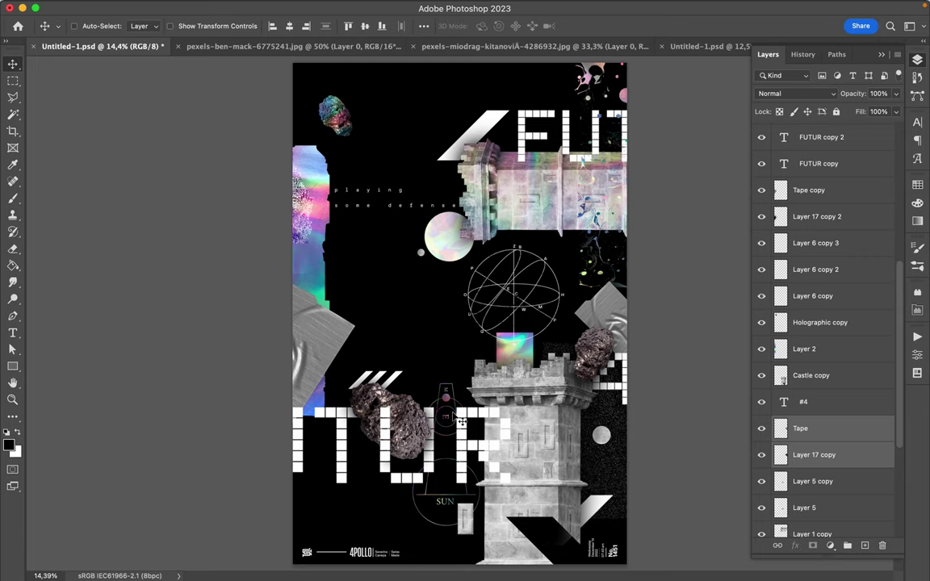
Copy the small pink squares layer from the castle reference poster into the FUTUR poster
{"action": "left_click", "coordinate": [335, 49]}
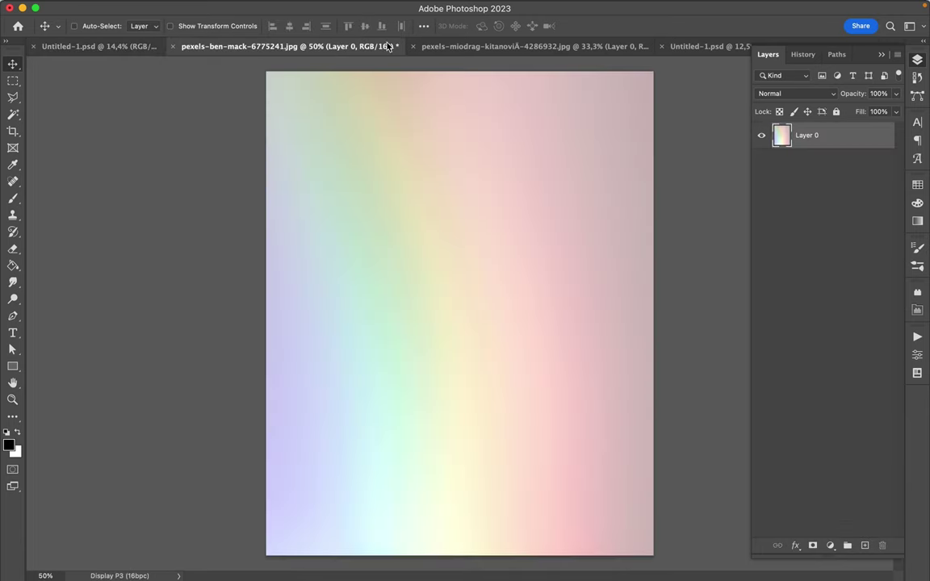
{"action": "left_click", "coordinate": [707, 46]}
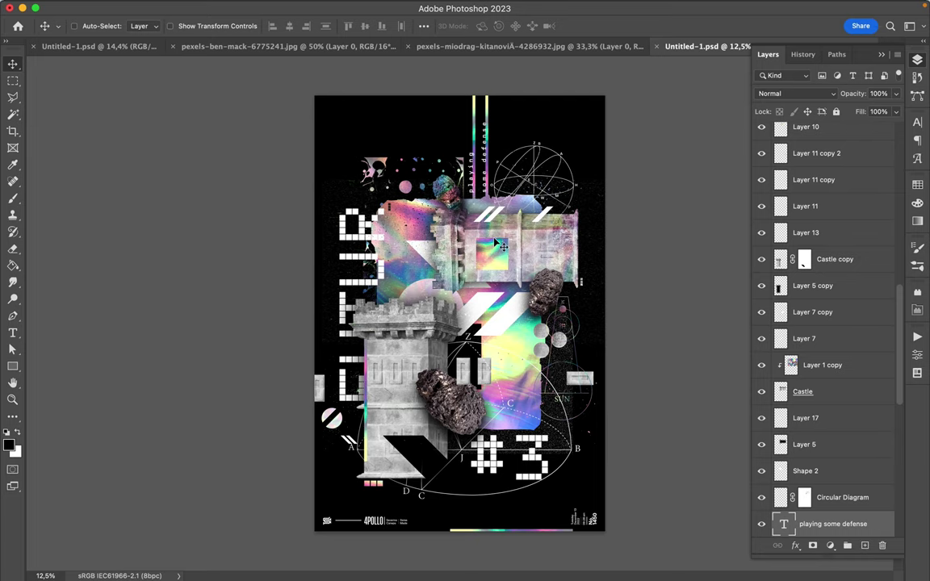
{"action": "left_click", "coordinate": [370, 487], "text": "super"}
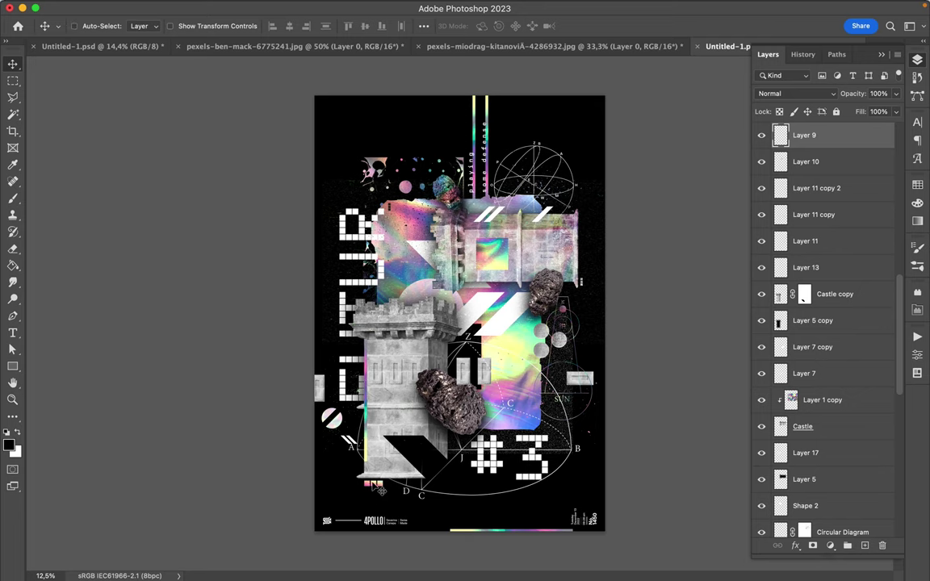
{"action": "left_click_drag", "start_coordinate": [339, 440], "coordinate": [300, 225]}
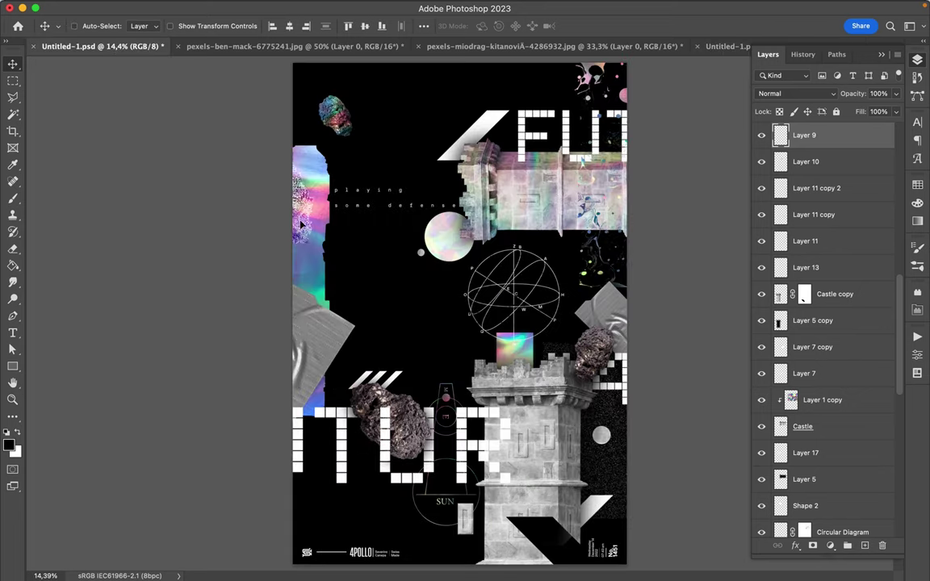
{"action": "left_click_drag", "start_coordinate": [423, 367], "coordinate": [501, 521]}
Scale the pink squares down and place them beside the tower
{"action": "key", "text": "super+t"}
{"action": "key", "text": "Return"}
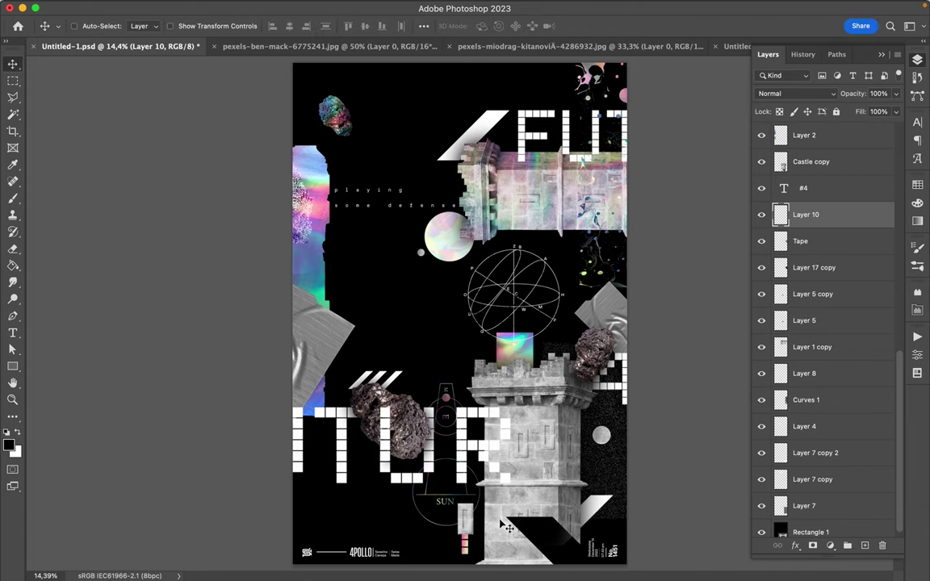
{"action": "left_click_drag", "start_coordinate": [424, 491], "coordinate": [598, 477]}
{"action": "left_click", "coordinate": [737, 46]}
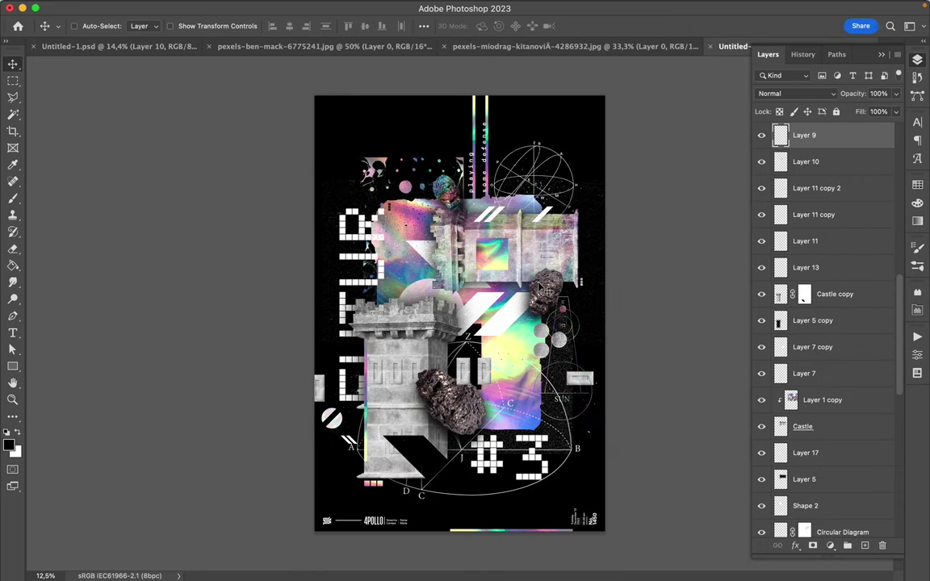
{"action": "left_click", "coordinate": [579, 454]}
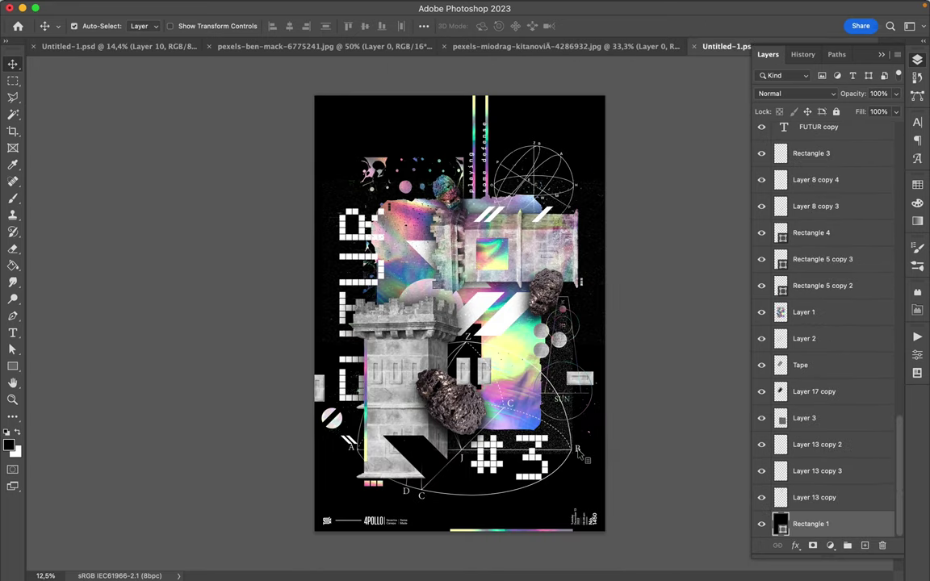
{"action": "left_click", "coordinate": [576, 446]}
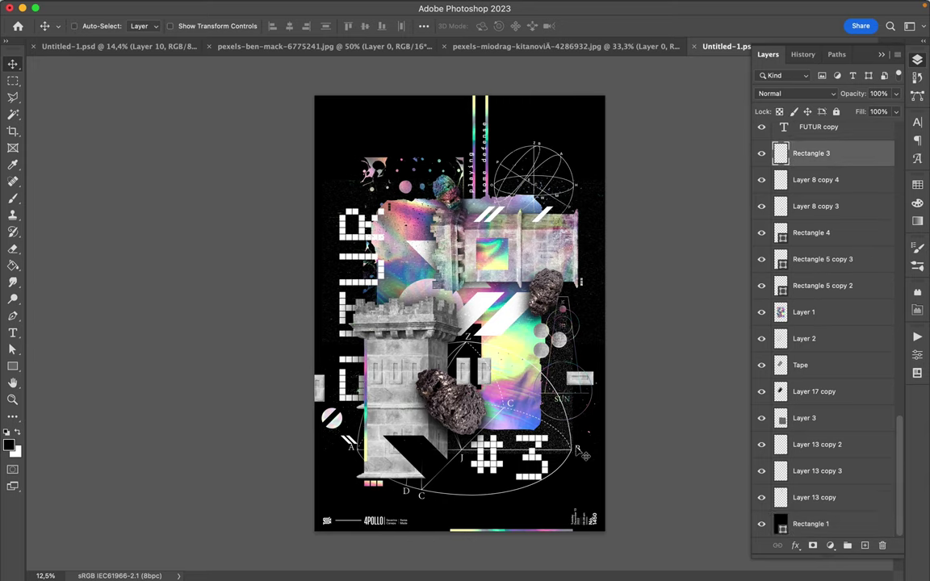
{"action": "left_click_drag", "start_coordinate": [585, 456], "coordinate": [429, 217]}
{"action": "left_click_drag", "start_coordinate": [348, 242], "coordinate": [611, 143]}
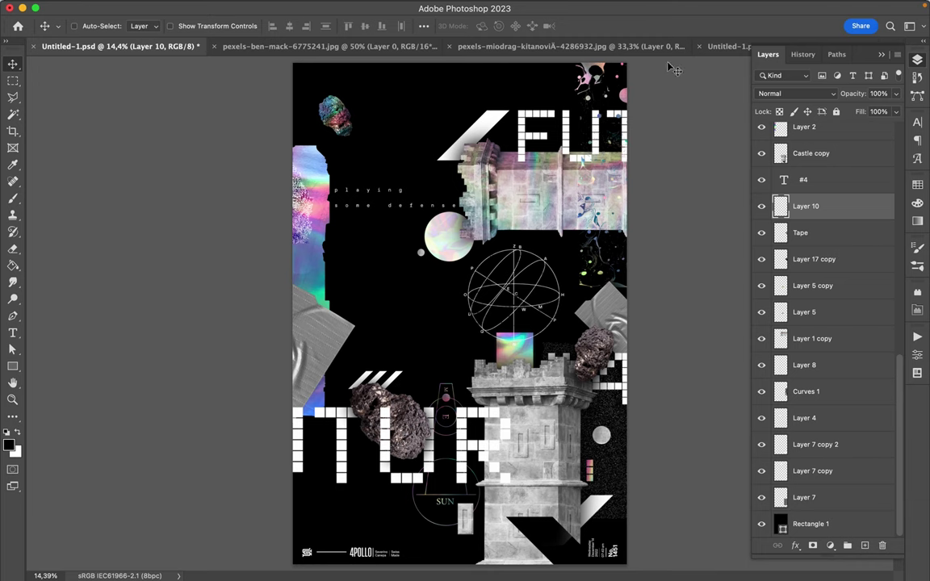
{"action": "left_click", "coordinate": [729, 46]}
Hide the Layer 10 copy glitch overlay and move Layer 11 to the top of the stack
{"action": "key", "text": "super"}
{"action": "left_click", "coordinate": [420, 218], "text": "super"}
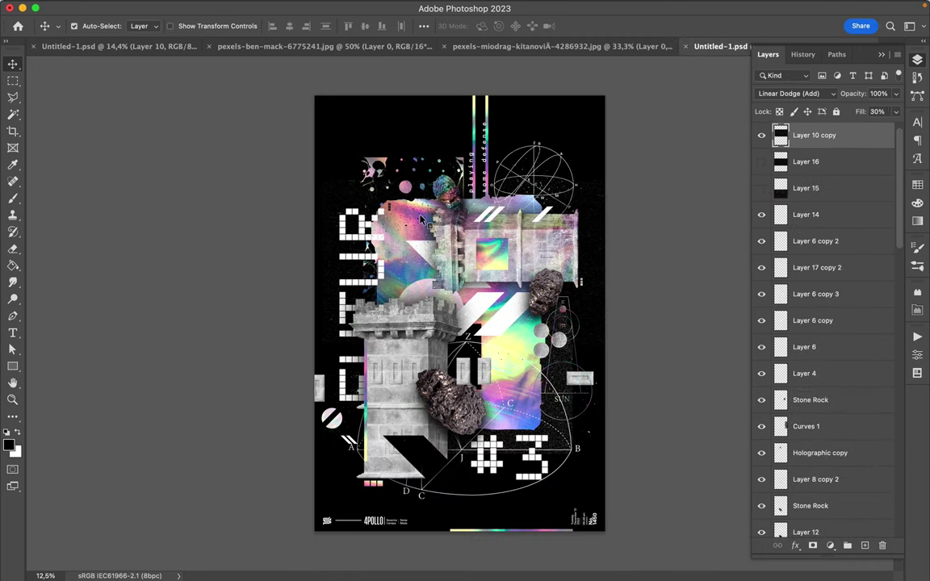
{"action": "key", "text": "super+comma"}
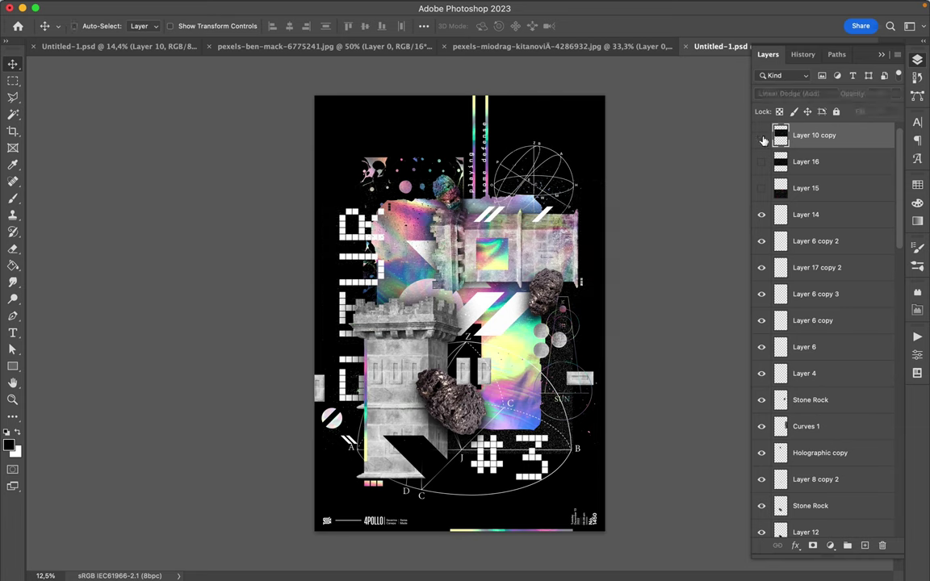
{"action": "left_click", "coordinate": [408, 231], "text": "super"}
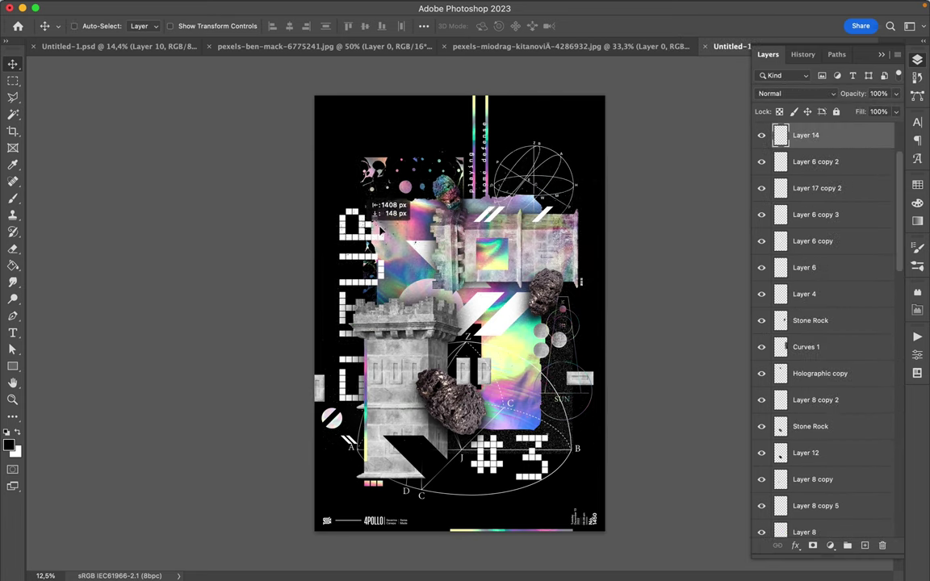
{"action": "left_click", "coordinate": [160, 48]}
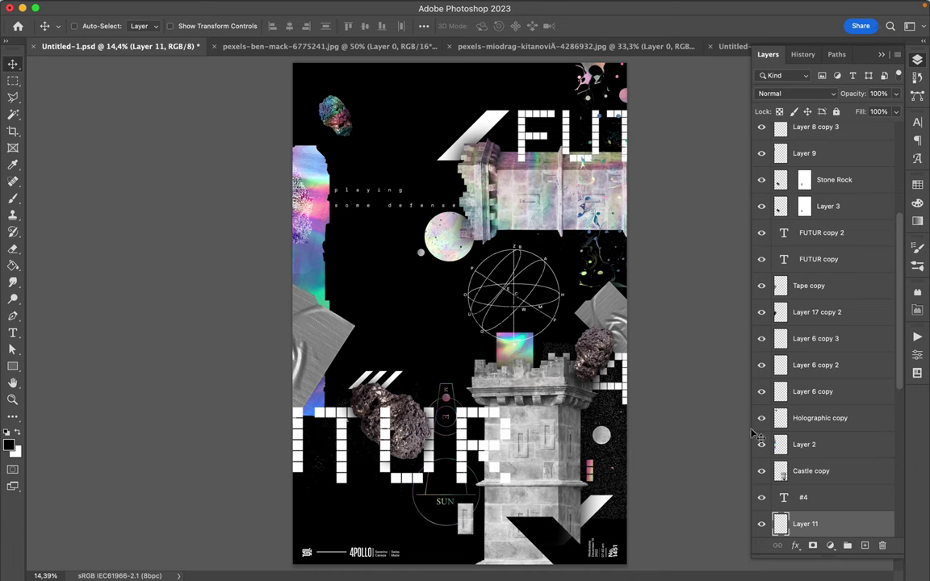
{"action": "left_click_drag", "start_coordinate": [843, 535], "coordinate": [829, 143]}
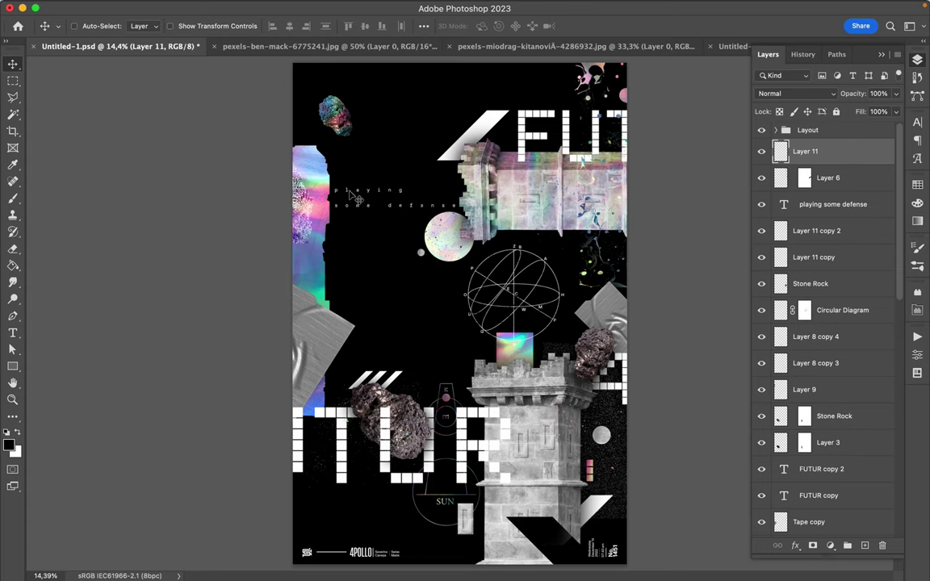
Duplicate the speckled noise texture to the upper-right edge, stacked above Holographic copy
{"action": "key", "text": "super"}
{"action": "left_click", "coordinate": [622, 461], "text": "super"}
{"action": "left_click_drag", "start_coordinate": [619, 460], "coordinate": [443, 287]}
{"action": "left_click_drag", "start_coordinate": [403, 258], "coordinate": [615, 248]}
{"action": "left_click_drag", "start_coordinate": [852, 520], "coordinate": [840, 157]}
{"action": "left_click_drag", "start_coordinate": [562, 220], "coordinate": [655, 242]}
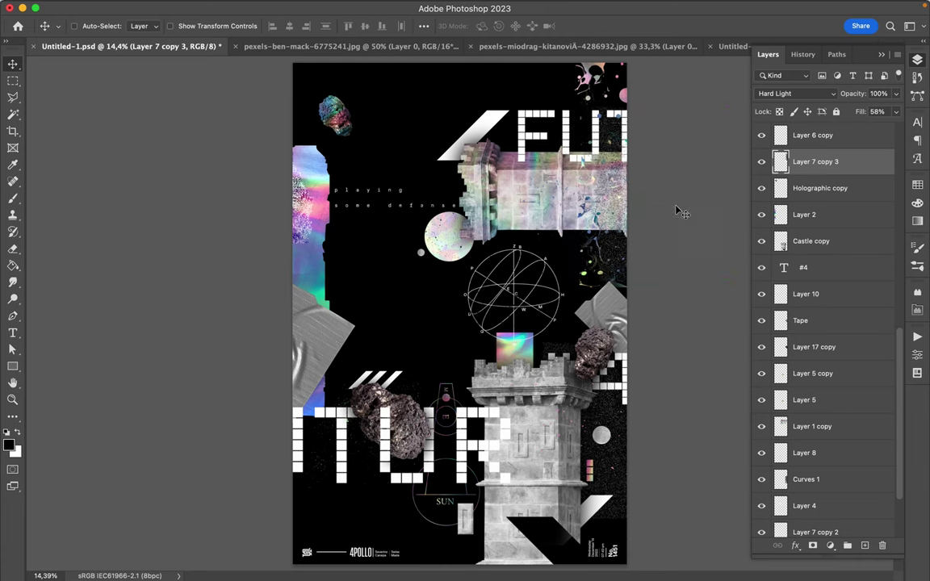
{"action": "left_click", "coordinate": [788, 93]}
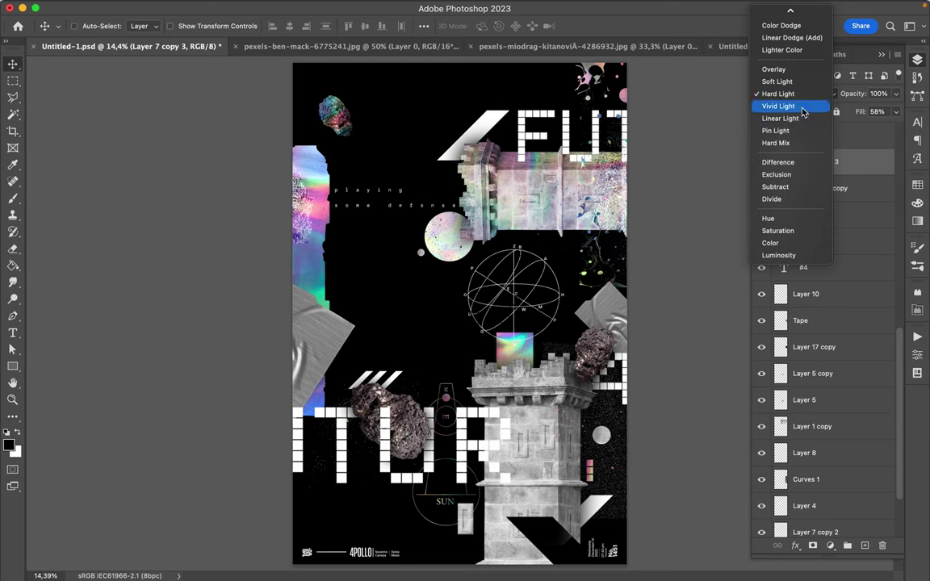
Set the texture copy to Vivid Light and clip it to Layer 1 copy across the castle
{"action": "left_click", "coordinate": [779, 106]}
{"action": "mouse_move", "coordinate": [549, 192]}
{"action": "left_mouse_down"}
{"action": "mouse_move", "coordinate": [602, 208]}
{"action": "mouse_move", "coordinate": [553, 211]}
{"action": "left_mouse_up"}
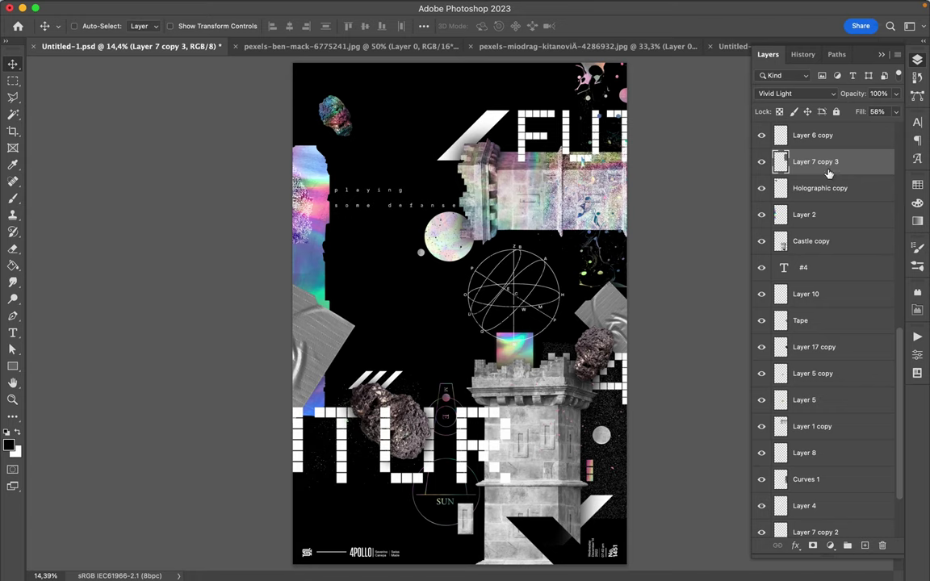
{"action": "left_click", "coordinate": [523, 215], "text": "super"}
{"action": "left_click_drag", "start_coordinate": [810, 156], "coordinate": [807, 410]}
{"action": "left_click", "coordinate": [808, 412], "text": "alt"}
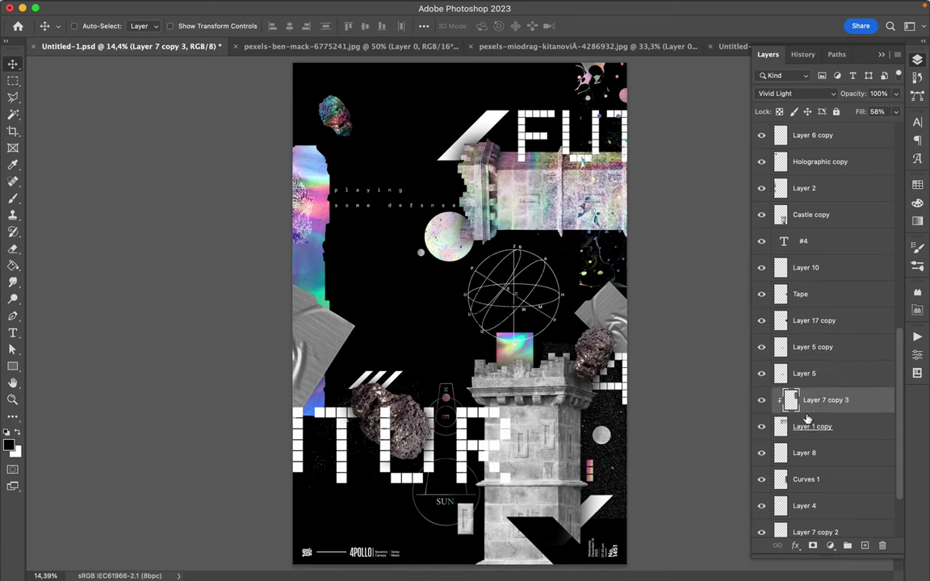
{"action": "left_click_drag", "start_coordinate": [595, 202], "coordinate": [452, 467]}
Clip a second noise texture copy to Castle copy and reposition it on the tower
{"action": "left_click_drag", "start_coordinate": [816, 408], "coordinate": [815, 214]}
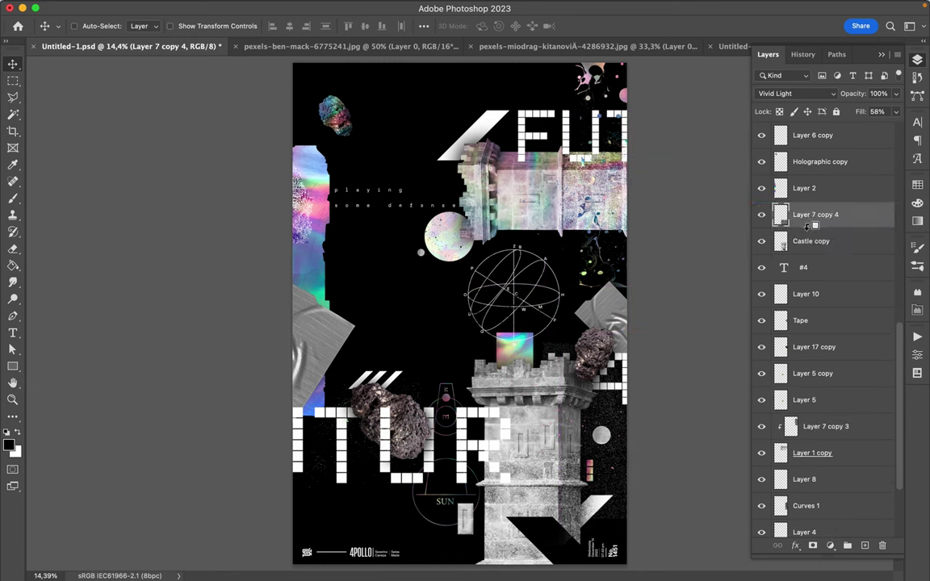
{"action": "left_click", "coordinate": [807, 226], "text": "alt"}
{"action": "left_click_drag", "start_coordinate": [464, 468], "coordinate": [476, 563]}
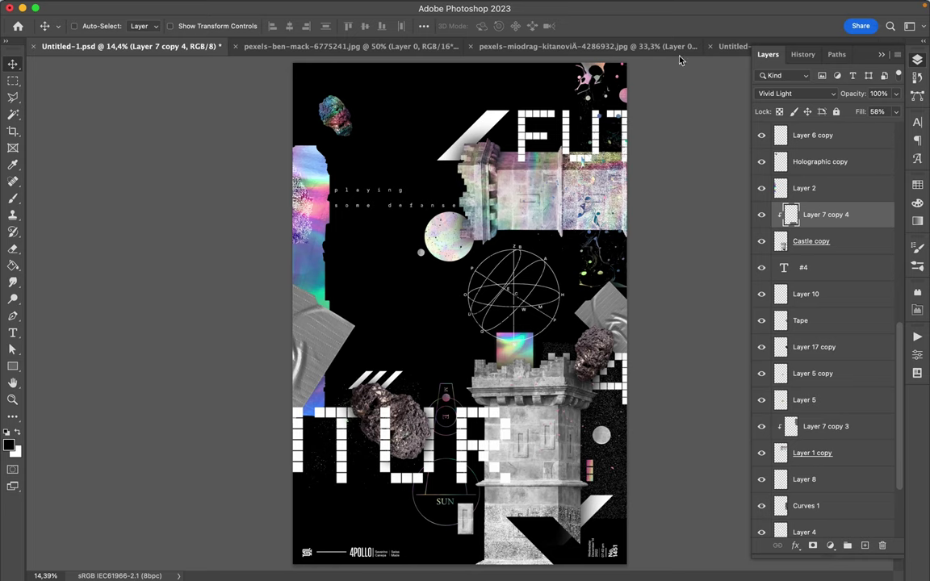
{"action": "left_click", "coordinate": [735, 47]}
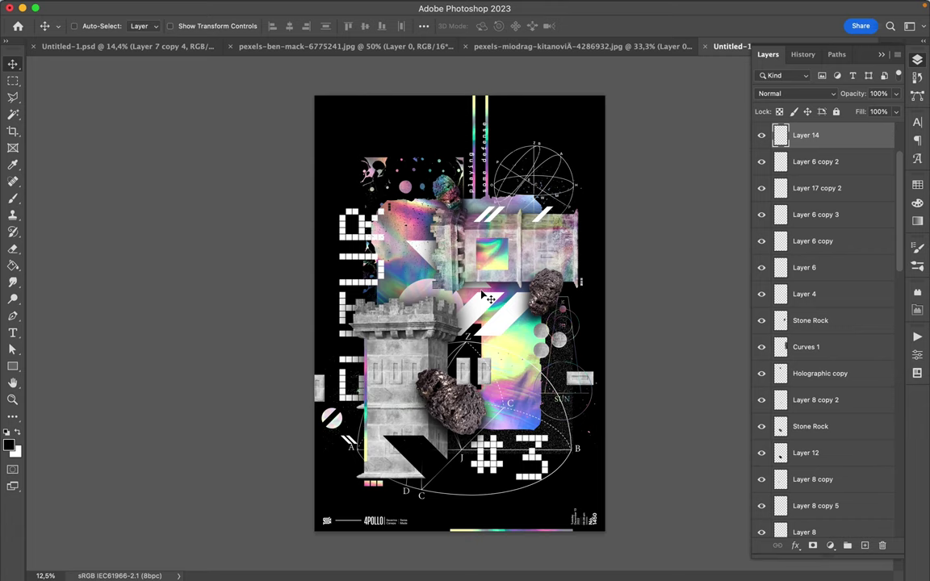
Bring Layer 11 copy and Stone Rock into the FUTUR poster and scale the circle smaller
{"action": "left_click", "coordinate": [182, 45]}
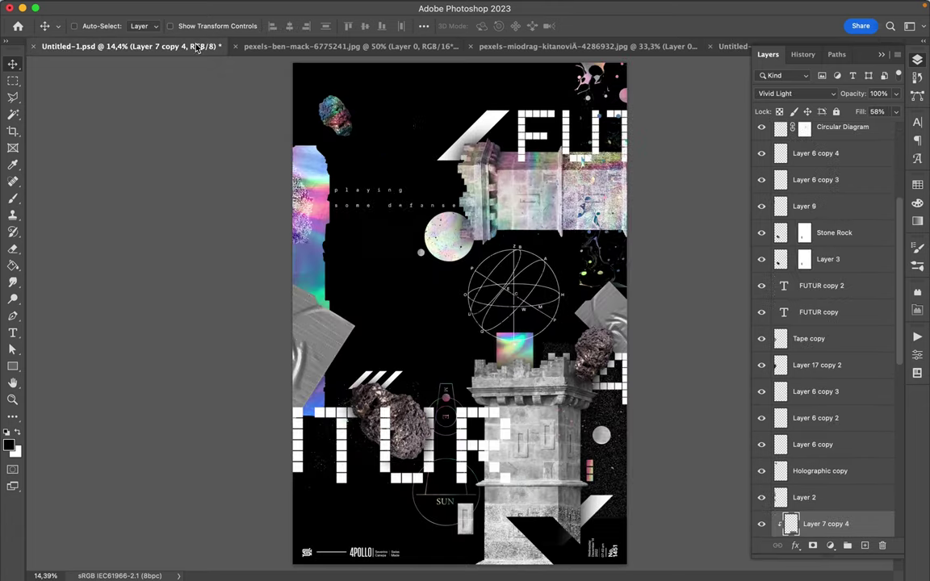
{"action": "left_click_drag", "start_coordinate": [457, 198], "coordinate": [281, 243]}
{"action": "key", "text": "super+t"}
{"action": "key", "text": "Return"}
Copy the thin rainbow bar, Layer 13 copy, from the reference poster into the FUTUR poster
{"action": "left_click", "coordinate": [719, 46]}
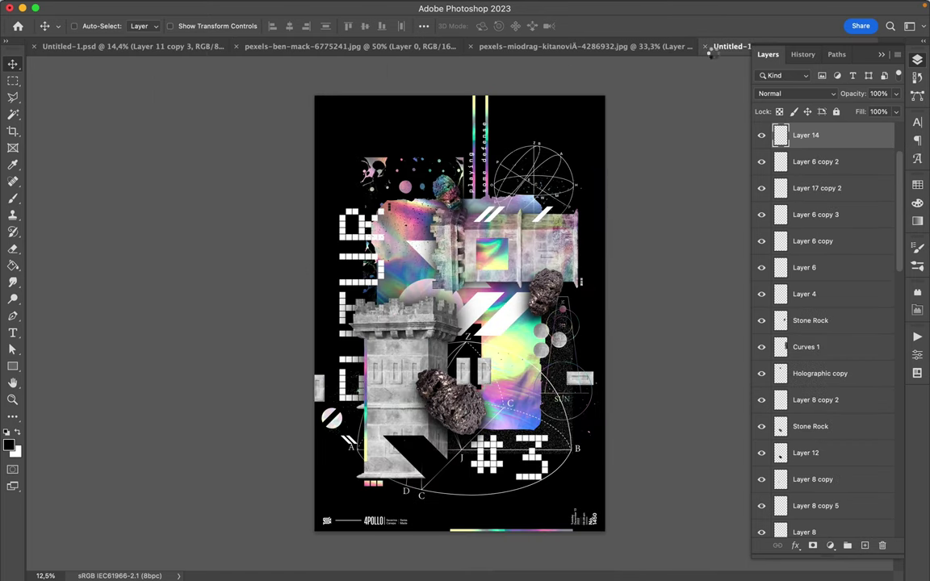
{"action": "left_click", "coordinate": [487, 110]}
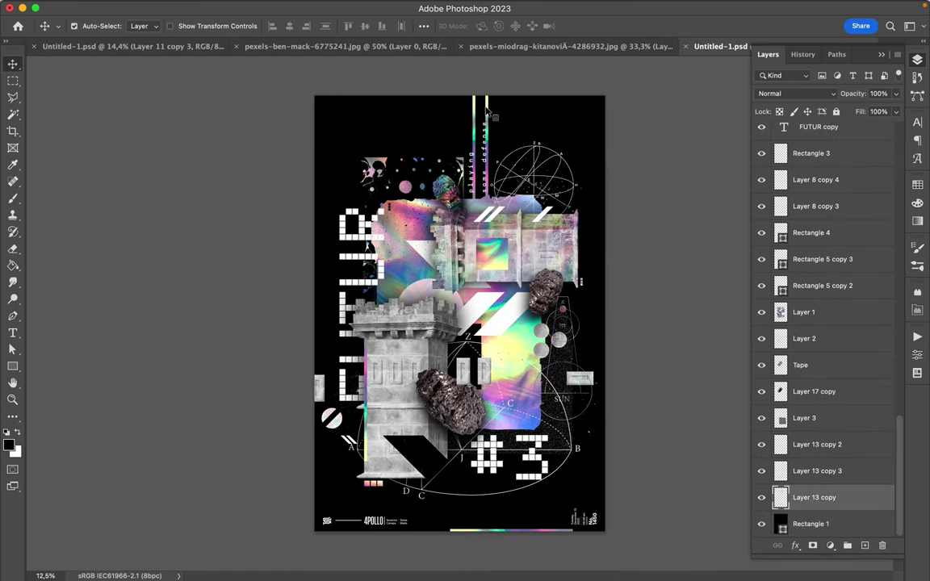
{"action": "left_click_drag", "start_coordinate": [497, 115], "coordinate": [565, 300]}
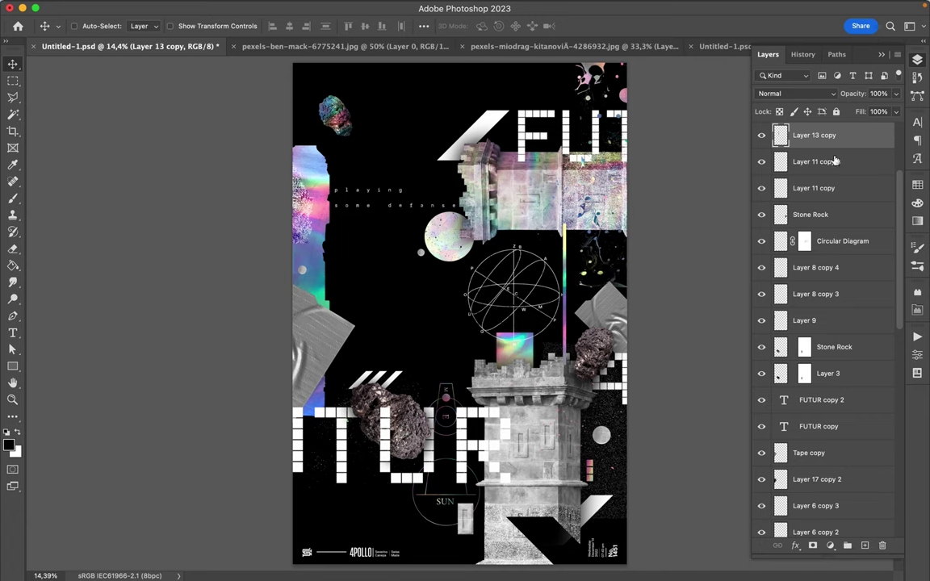
Lower Layer 13 copy to just below Layer 1 copy and reposition the strip on the poster
{"action": "left_click_drag", "start_coordinate": [834, 139], "coordinate": [835, 479]}
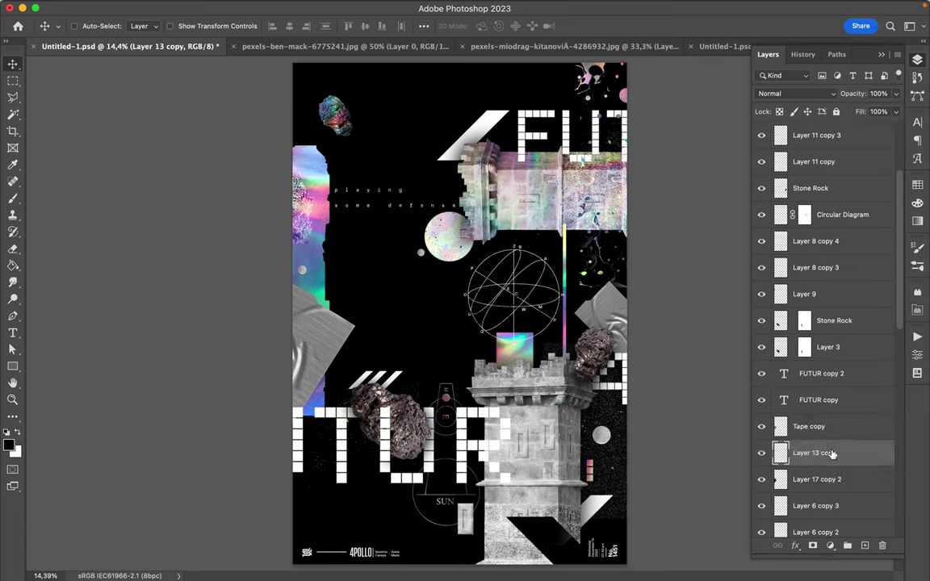
{"action": "scroll", "coordinate": [830, 432], "scroll_direction": "down", "scroll_amount": 3}
{"action": "left_click_drag", "start_coordinate": [818, 377], "coordinate": [817, 500]}
{"action": "scroll", "coordinate": [818, 484], "scroll_direction": "down", "scroll_amount": 4}
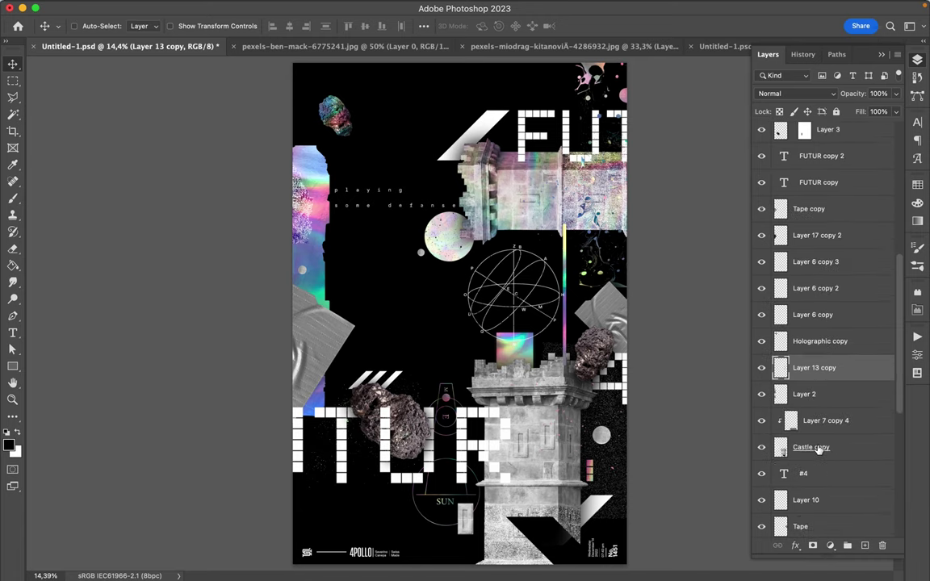
{"action": "left_click_drag", "start_coordinate": [799, 375], "coordinate": [801, 494]}
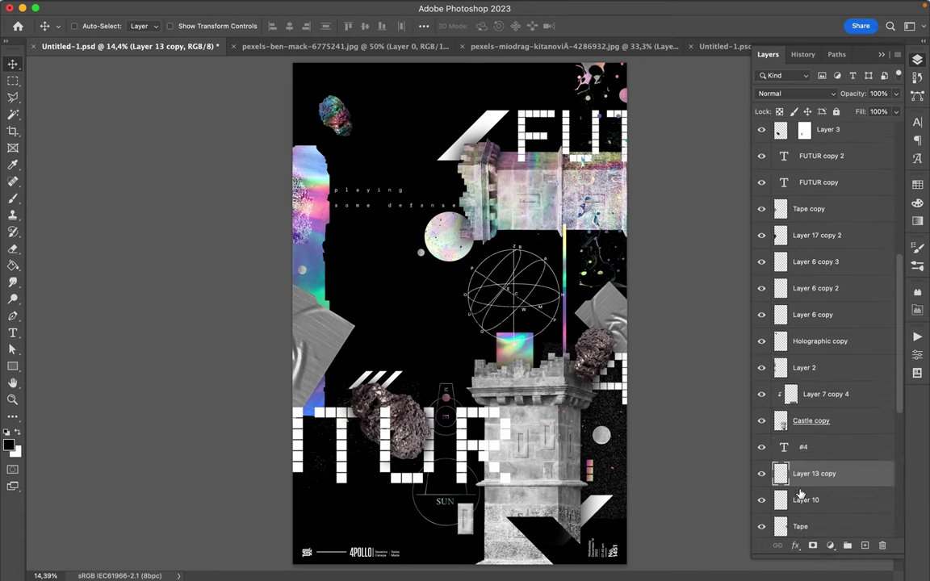
{"action": "scroll", "coordinate": [825, 410], "scroll_direction": "down", "scroll_amount": 4}
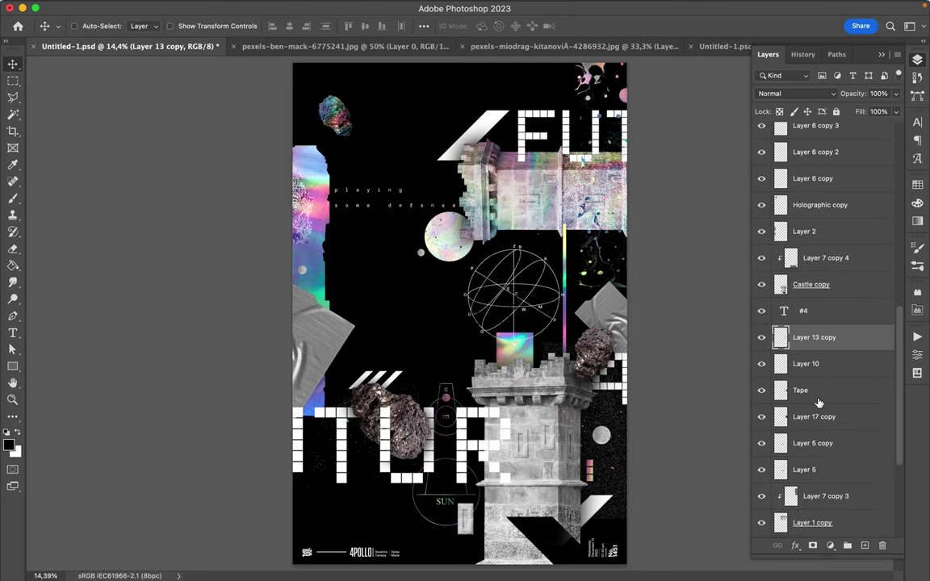
{"action": "left_click_drag", "start_coordinate": [816, 357], "coordinate": [806, 483]}
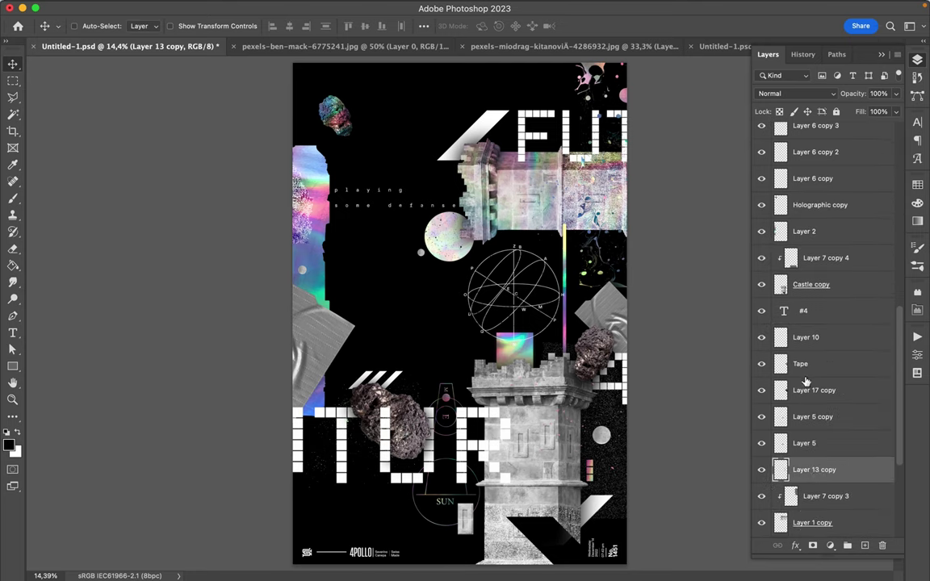
{"action": "scroll", "coordinate": [805, 383], "scroll_direction": "down", "scroll_amount": 5}
{"action": "left_click_drag", "start_coordinate": [806, 323], "coordinate": [805, 365]}
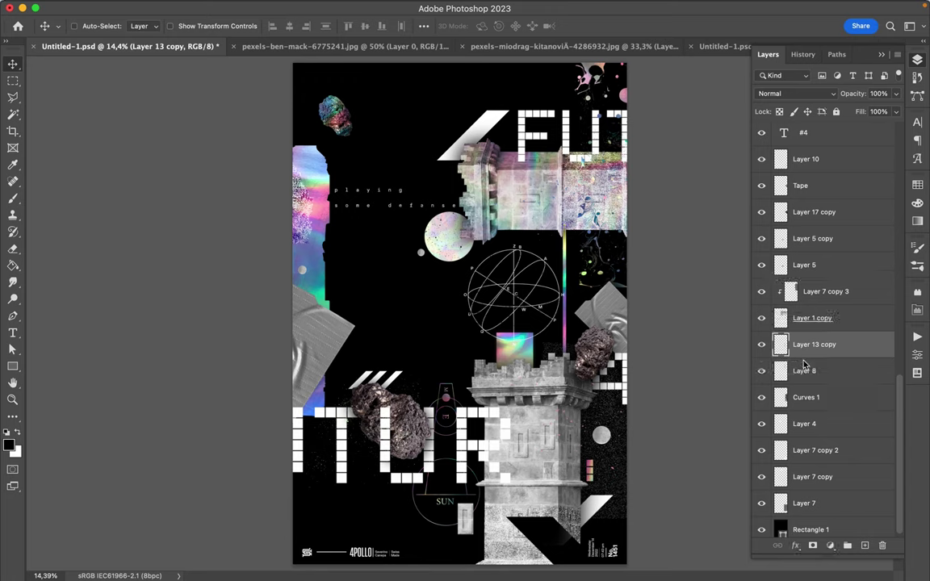
{"action": "left_click_drag", "start_coordinate": [556, 307], "coordinate": [406, 501]}
Rotate the rainbow strip 90° to horizontal and move it to the left edge below TUR
{"action": "key", "text": "ctrl+t"}
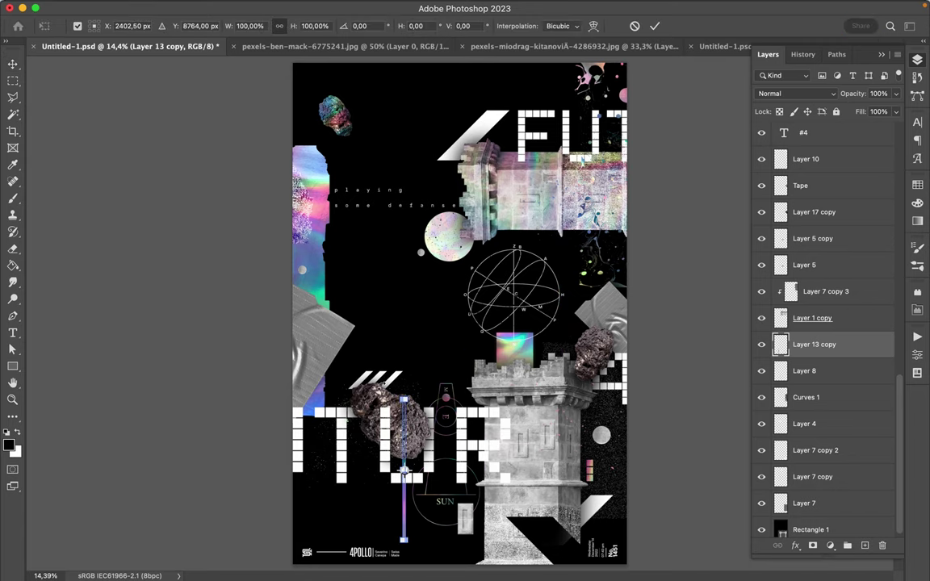
{"action": "left_click_drag", "start_coordinate": [364, 344], "coordinate": [460, 394]}
{"action": "key", "text": "Return"}
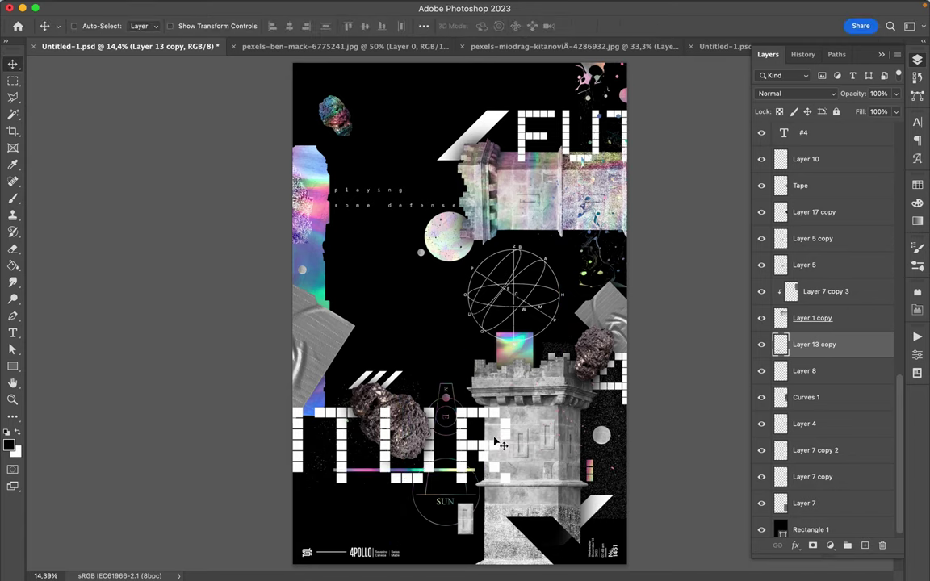
{"action": "left_click_drag", "start_coordinate": [436, 482], "coordinate": [668, 109]}
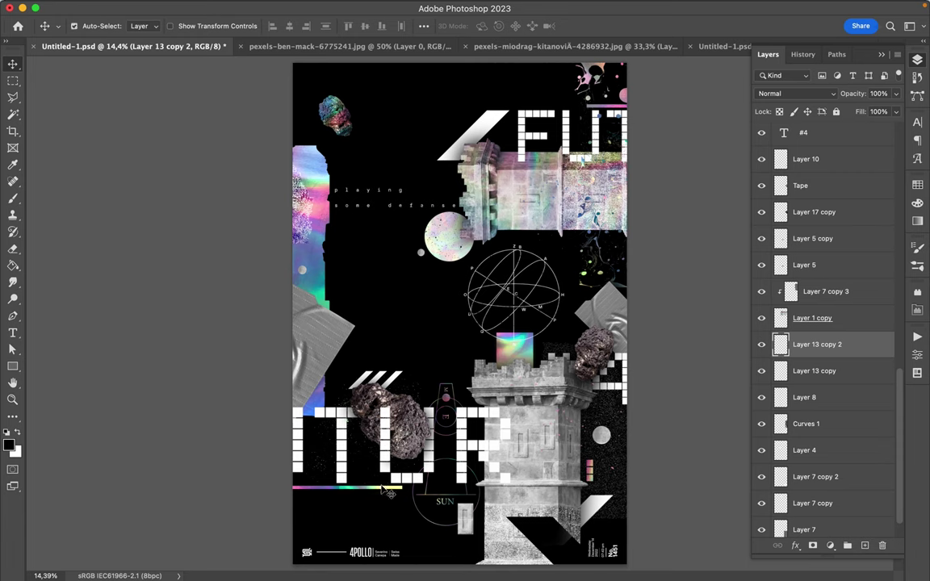
Place a duplicate of the rainbow strip along the top edge of the poster
{"action": "left_click", "coordinate": [383, 492]}
{"action": "left_click_drag", "start_coordinate": [384, 490], "coordinate": [369, 68]}
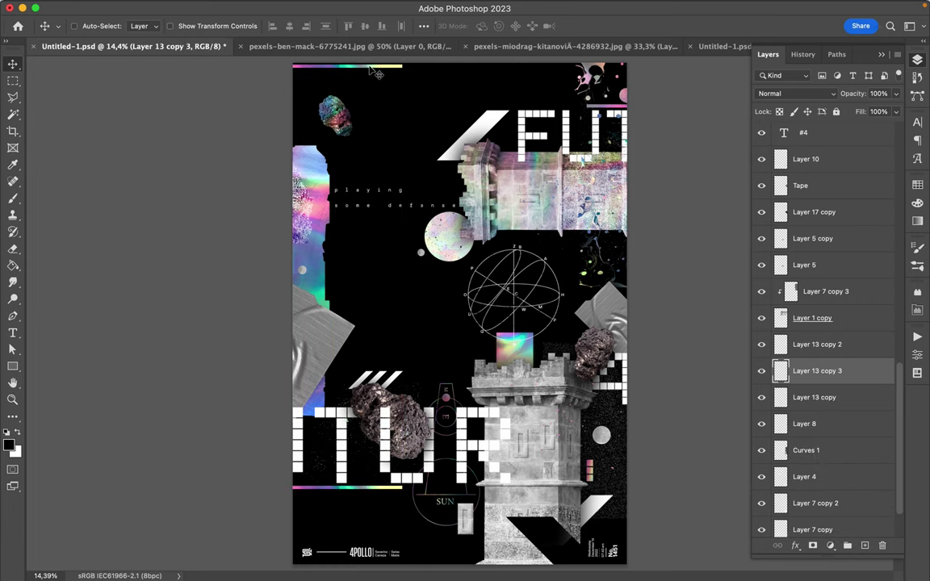
{"action": "key", "text": "Up"}
{"action": "key", "text": "Up"}
{"action": "key", "text": "Up"}
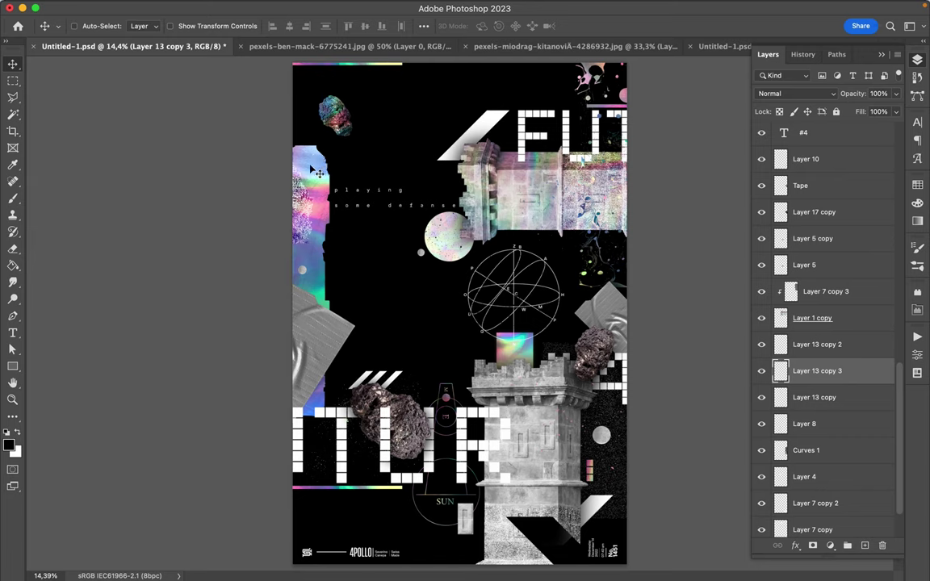
{"action": "key", "text": "super"}
{"action": "left_click", "coordinate": [314, 333], "text": "super"}
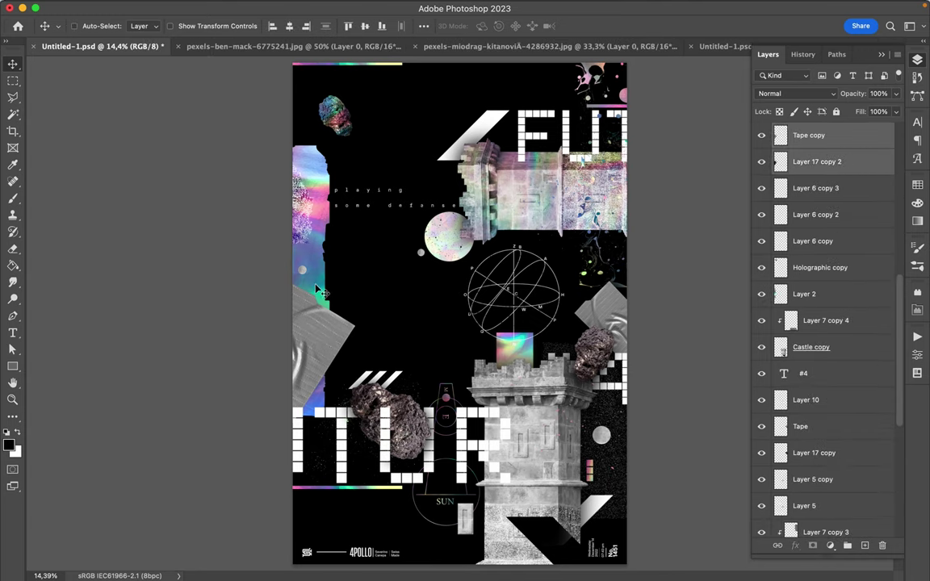
Scale the left Tape copy piece to about 77.59% and reposition it
{"action": "key", "text": "super+t"}
{"action": "left_click_drag", "start_coordinate": [384, 440], "coordinate": [342, 402]}
{"action": "key", "text": "Return"}
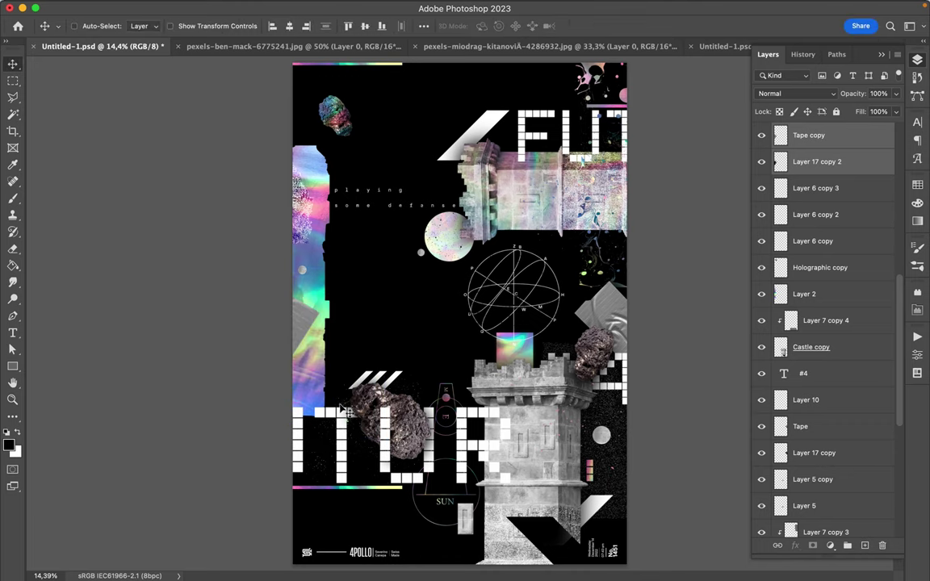
{"action": "left_click_drag", "start_coordinate": [247, 305], "coordinate": [339, 323]}
{"action": "left_click_drag", "start_coordinate": [305, 353], "coordinate": [339, 372]}
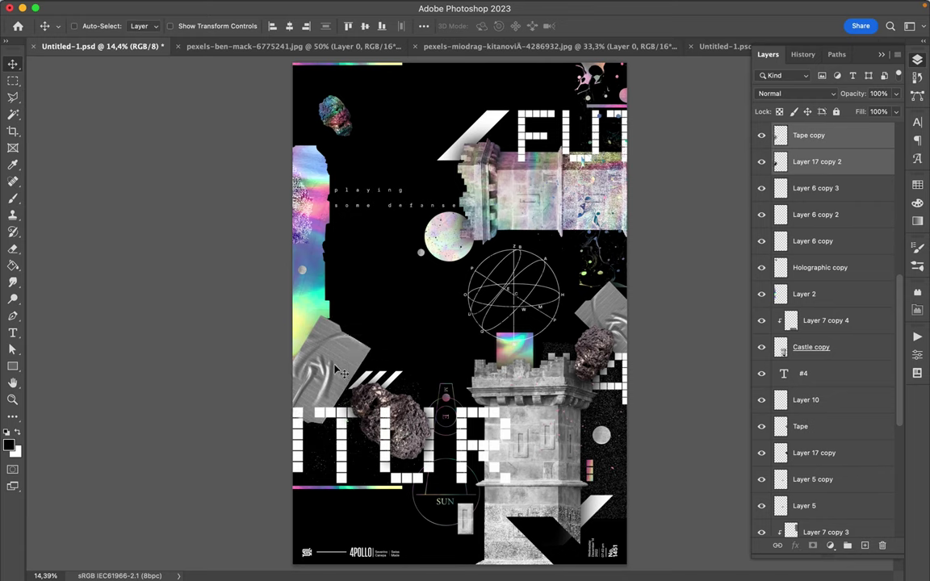
{"action": "mouse_move", "coordinate": [335, 370]}
{"action": "left_mouse_down"}
{"action": "mouse_move", "coordinate": [290, 387]}
{"action": "mouse_move", "coordinate": [330, 385]}
{"action": "mouse_move", "coordinate": [319, 371]}
{"action": "left_mouse_up"}
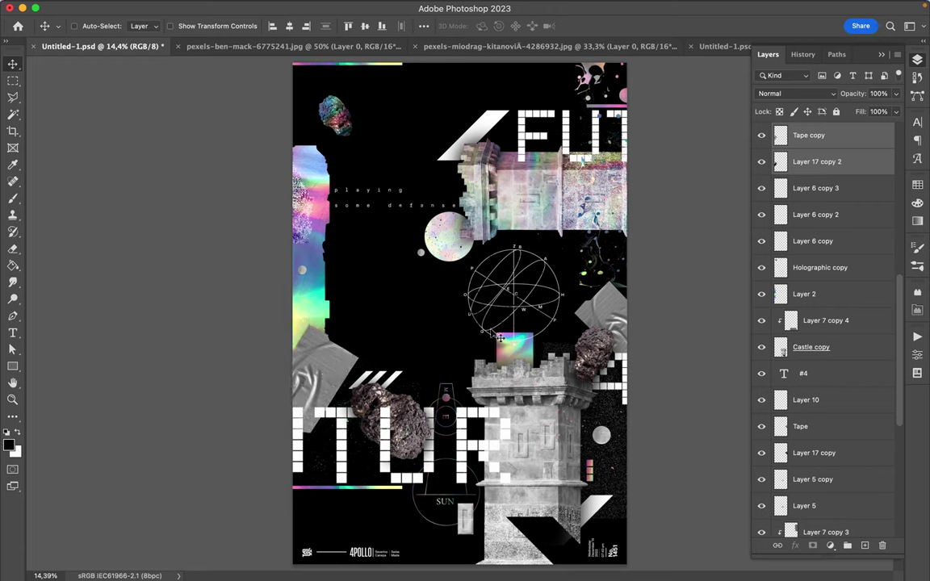
Move the Tape and Layer 17 copy pieces together to a new spot
{"action": "left_click", "coordinate": [598, 315], "text": "super"}
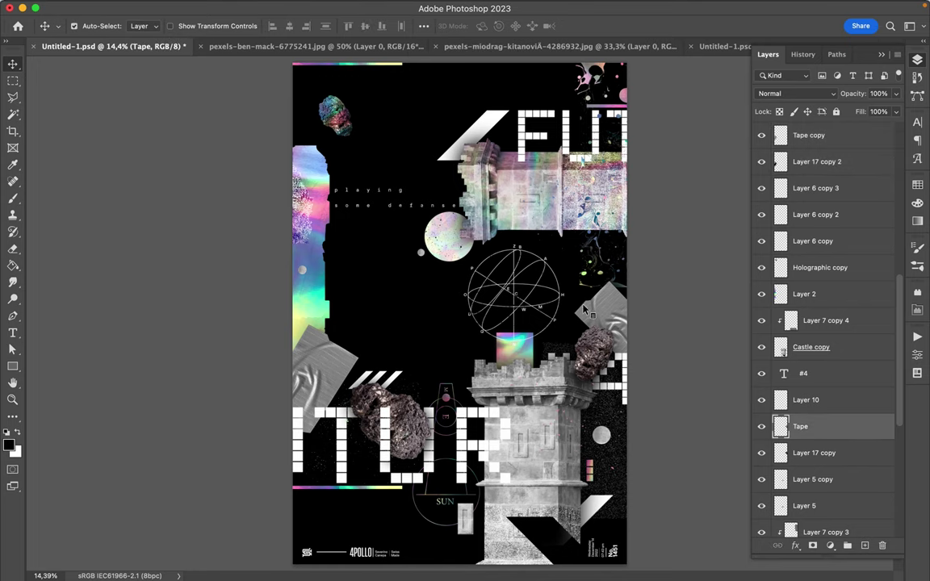
{"action": "left_click", "coordinate": [585, 334], "text": "shift"}
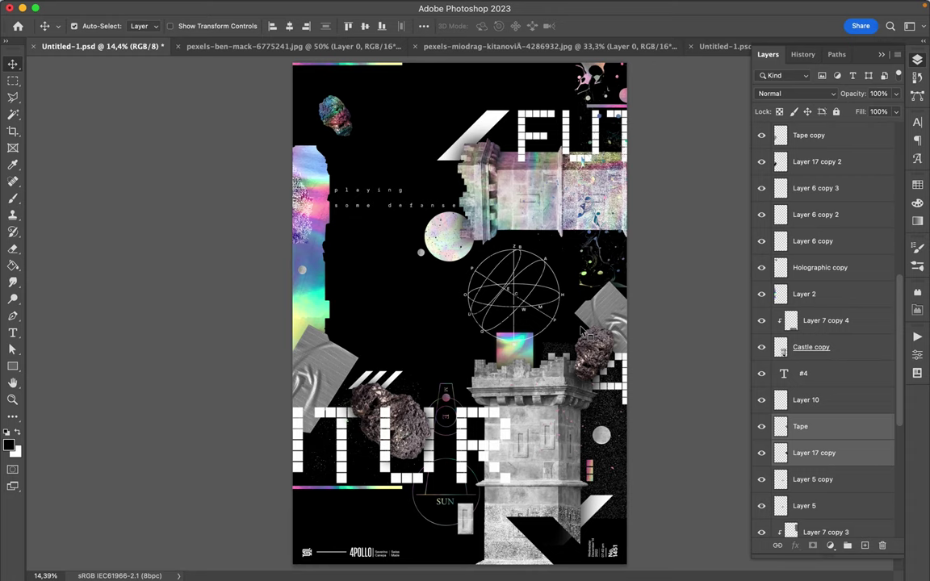
{"action": "left_click_drag", "start_coordinate": [584, 332], "coordinate": [605, 326]}
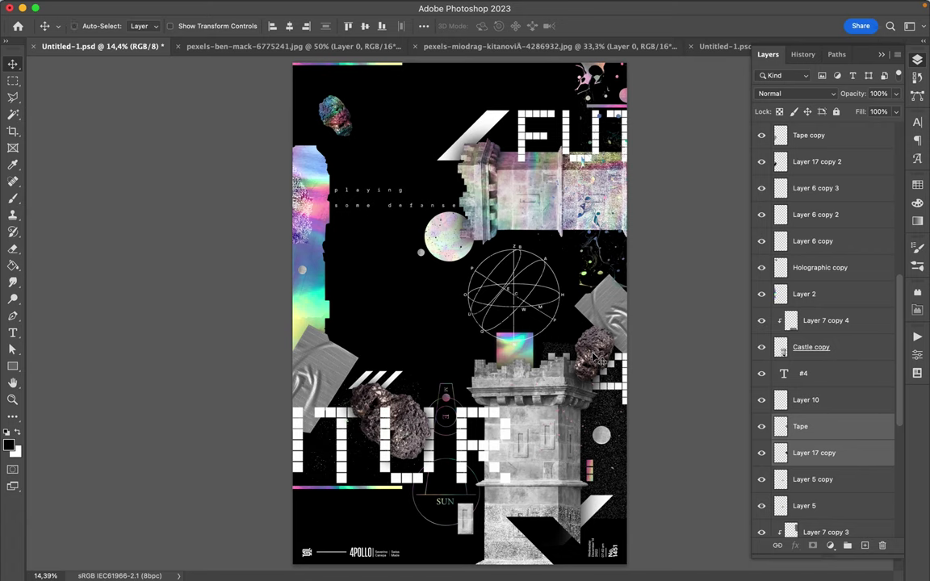
{"action": "left_click", "coordinate": [477, 254]}
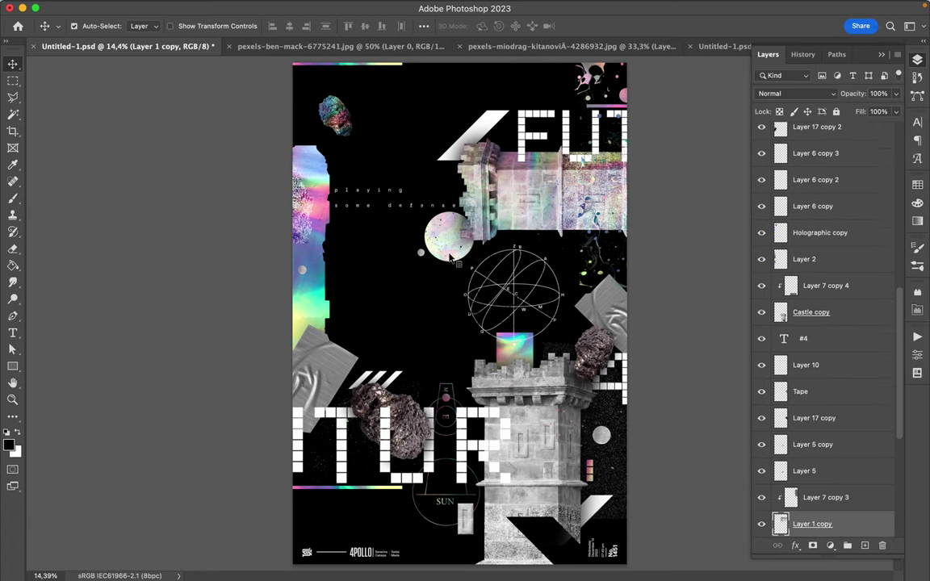
Duplicate the Layer 4 sphere twice near the right edge, stacking the copies above Layer 5
{"action": "left_click", "coordinate": [392, 229]}
{"action": "left_click_drag", "start_coordinate": [432, 252], "coordinate": [622, 265]}
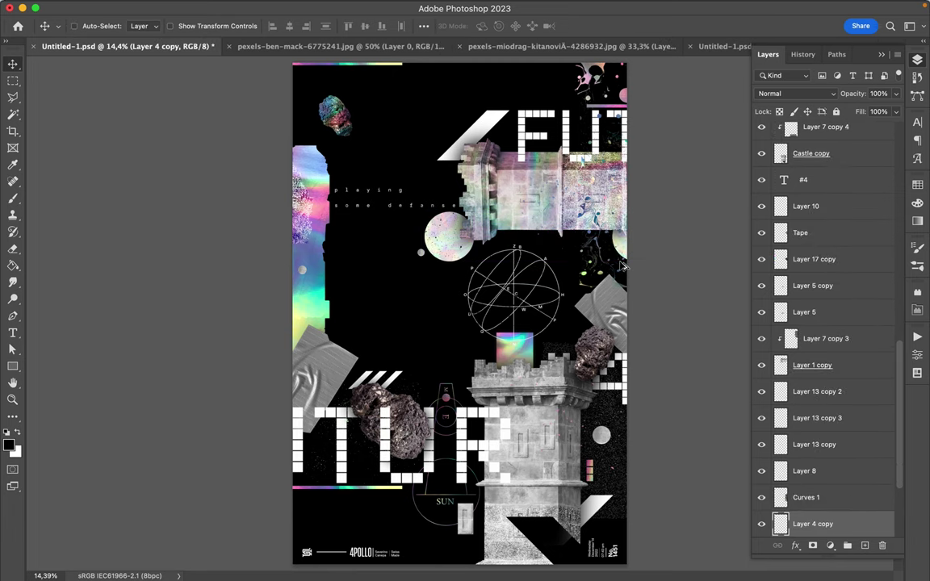
{"action": "left_click_drag", "start_coordinate": [822, 525], "coordinate": [818, 305]}
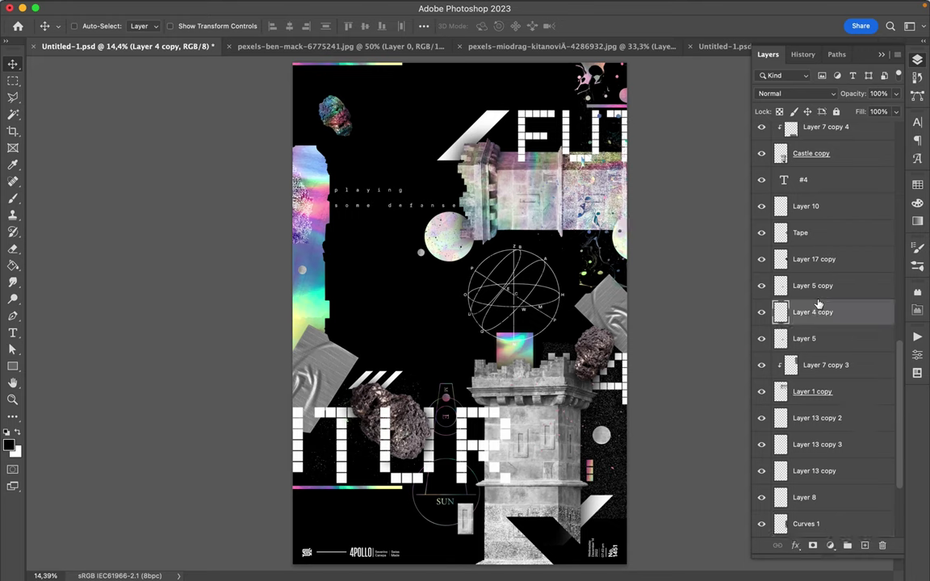
{"action": "key", "text": "super+t"}
{"action": "left_click_drag", "start_coordinate": [615, 235], "coordinate": [602, 241]}
{"action": "key", "text": "Return"}
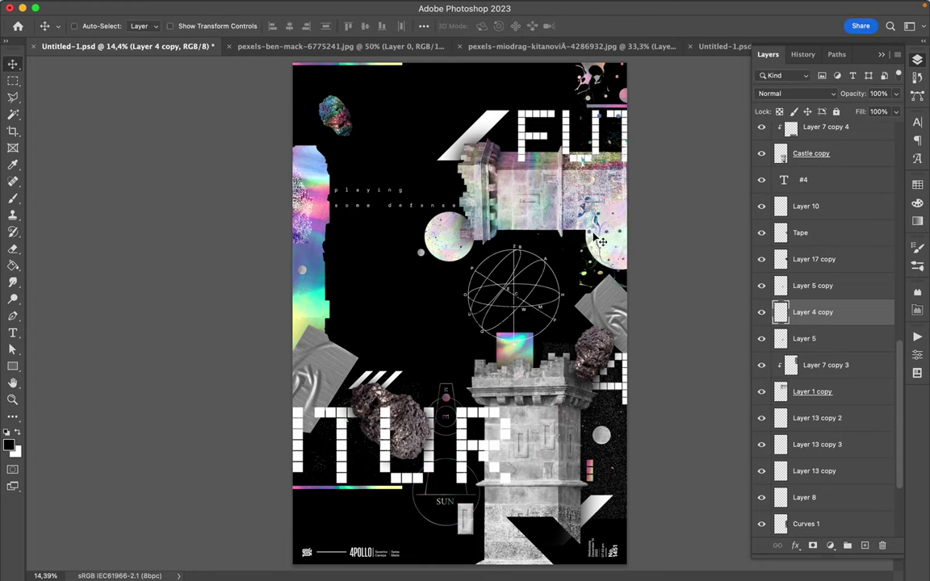
{"action": "left_click_drag", "start_coordinate": [802, 311], "coordinate": [800, 305]}
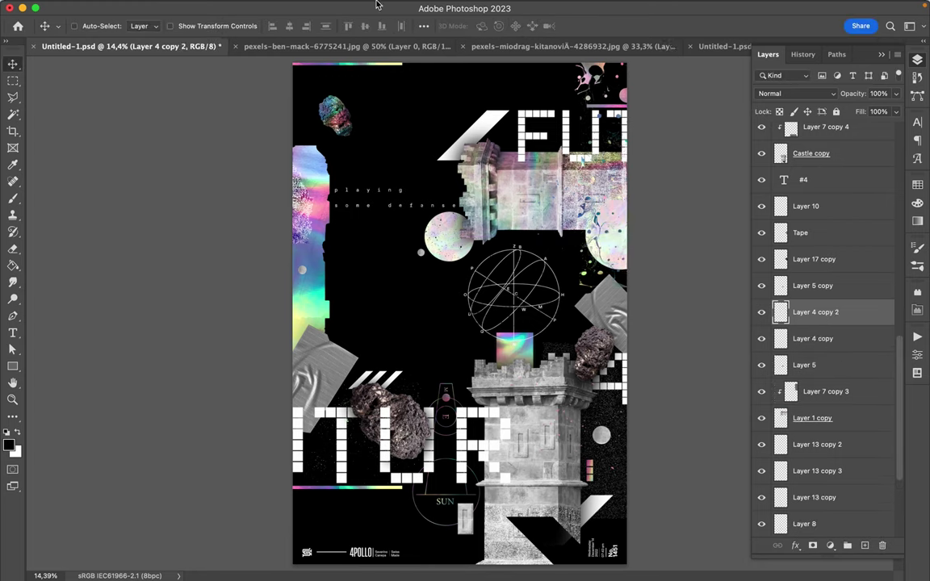
{"action": "left_click", "coordinate": [300, 7]}
Apply Gaussian Blur to the sphere copy and set its blend mode to Linear Dodge (Add)
{"action": "mouse_move", "coordinate": [302, 174]}
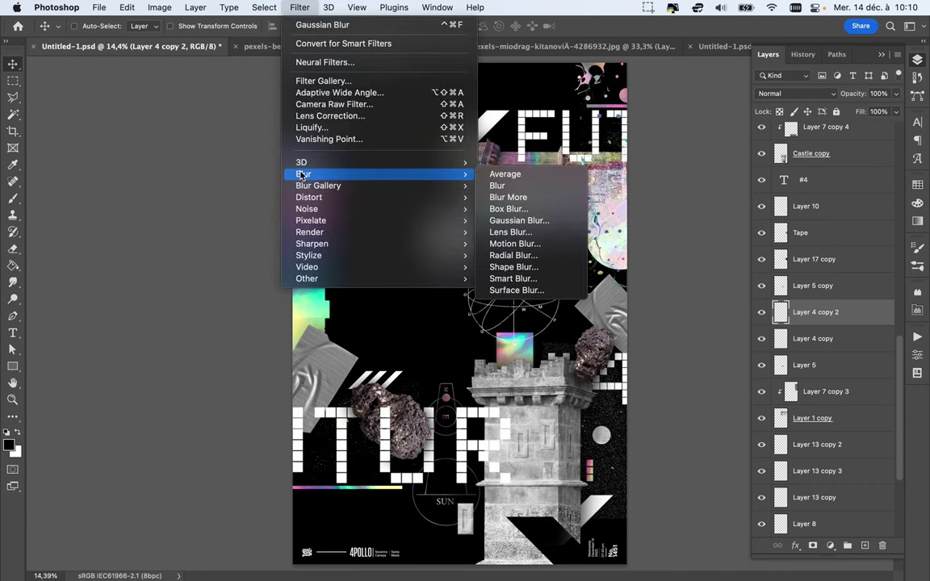
{"action": "left_click", "coordinate": [516, 220]}
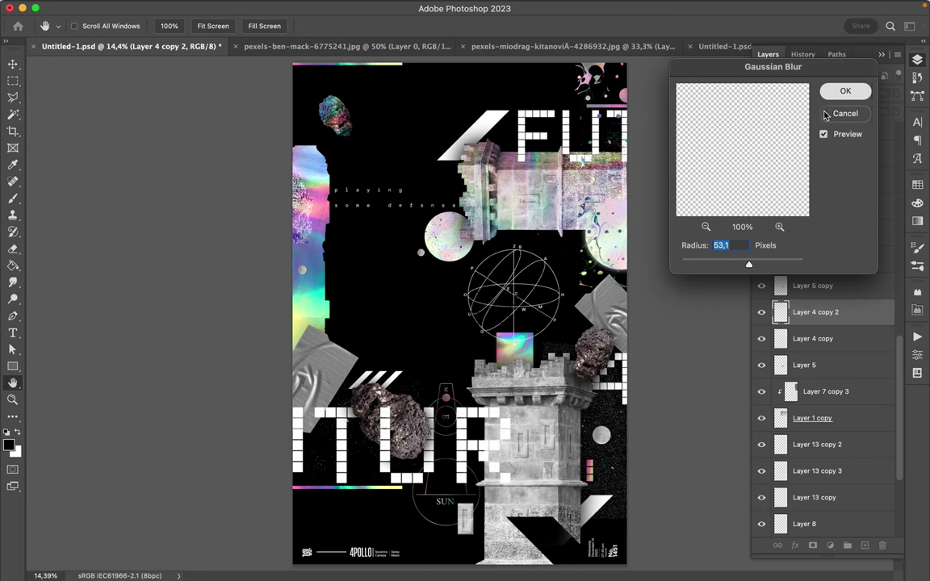
{"action": "left_click", "coordinate": [795, 94]}
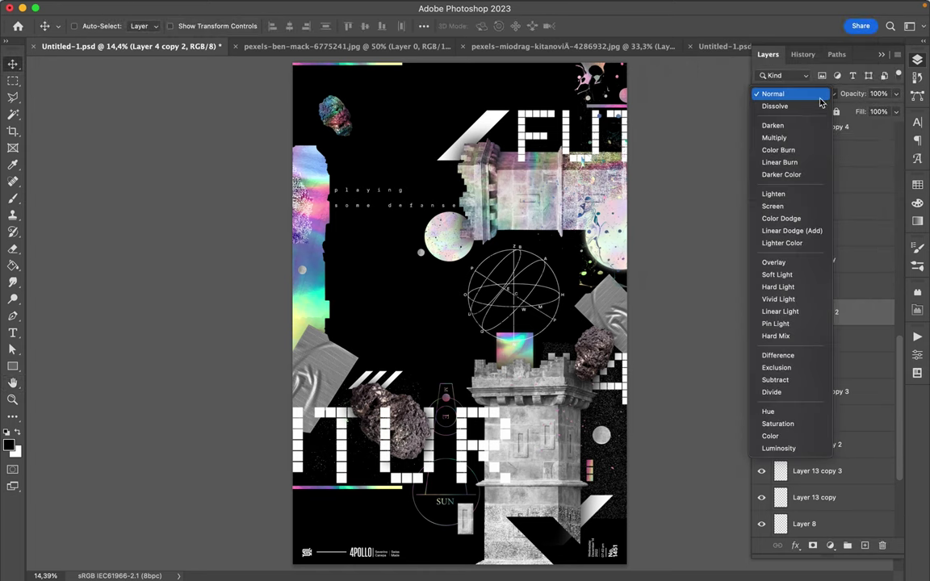
{"action": "left_click", "coordinate": [808, 235]}
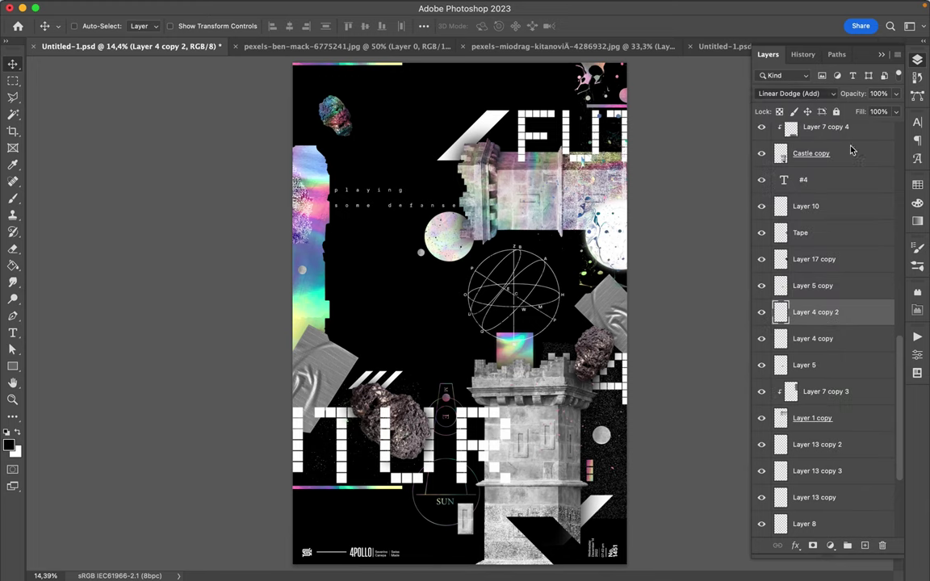
{"action": "left_click", "coordinate": [896, 111]}
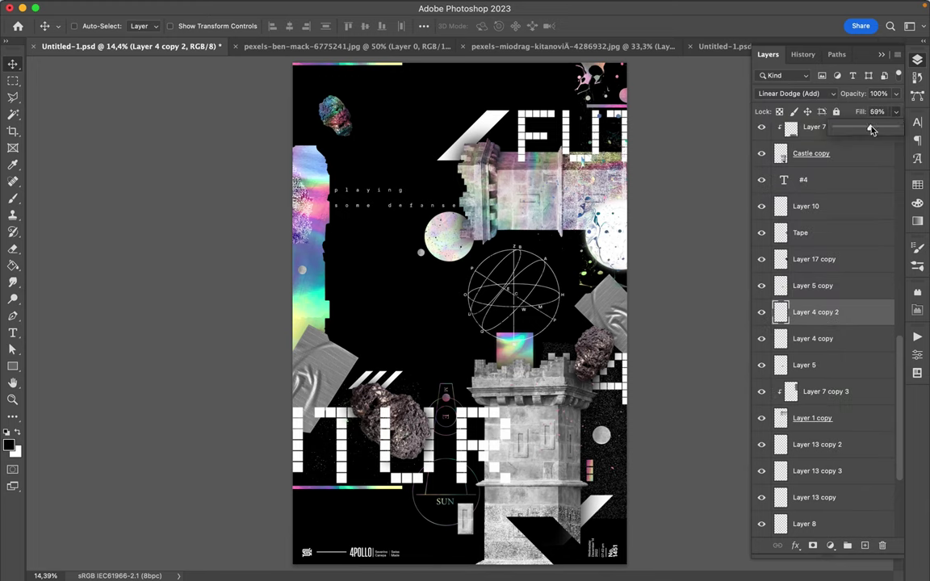
{"action": "left_click_drag", "start_coordinate": [856, 129], "coordinate": [824, 134]}
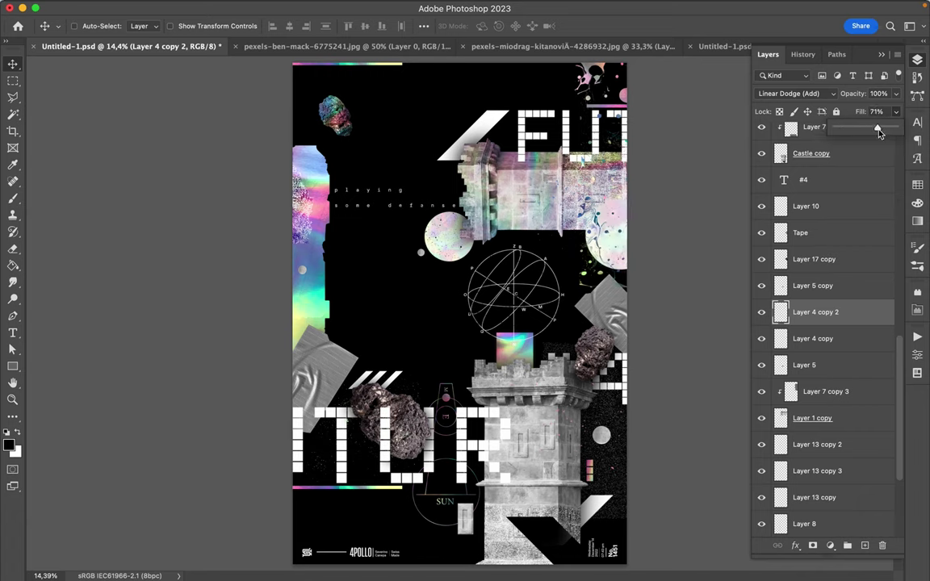
{"action": "left_click_drag", "start_coordinate": [879, 133], "coordinate": [903, 137]}
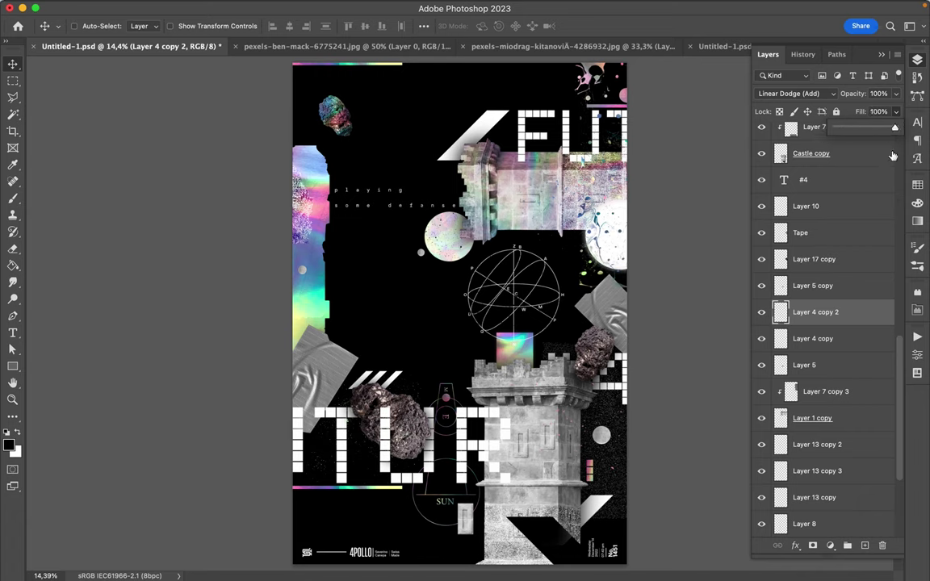
Duplicate Layer 4 copy as Layer 4 copy 3 and set it to Linear Burn
{"action": "double_click", "coordinate": [813, 338]}
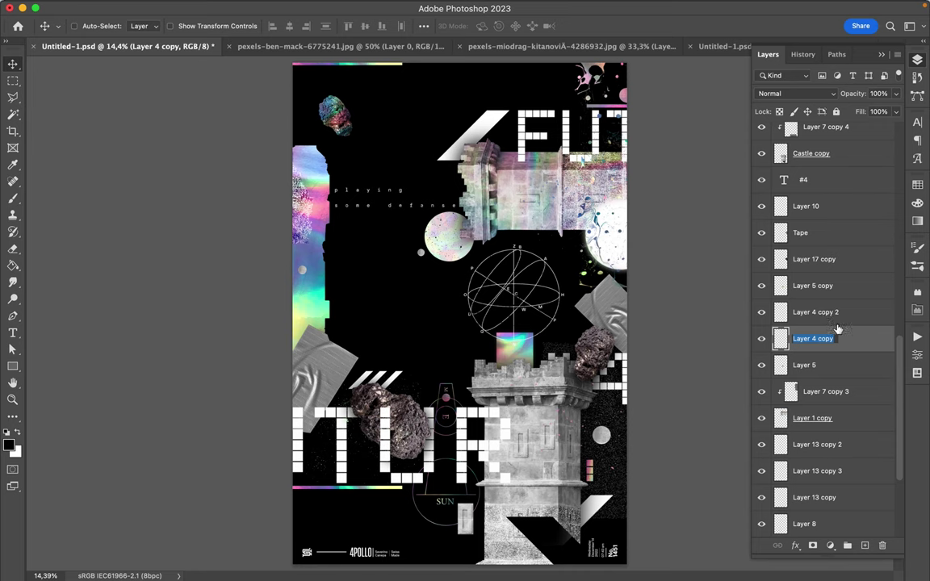
{"action": "double_click", "coordinate": [851, 344]}
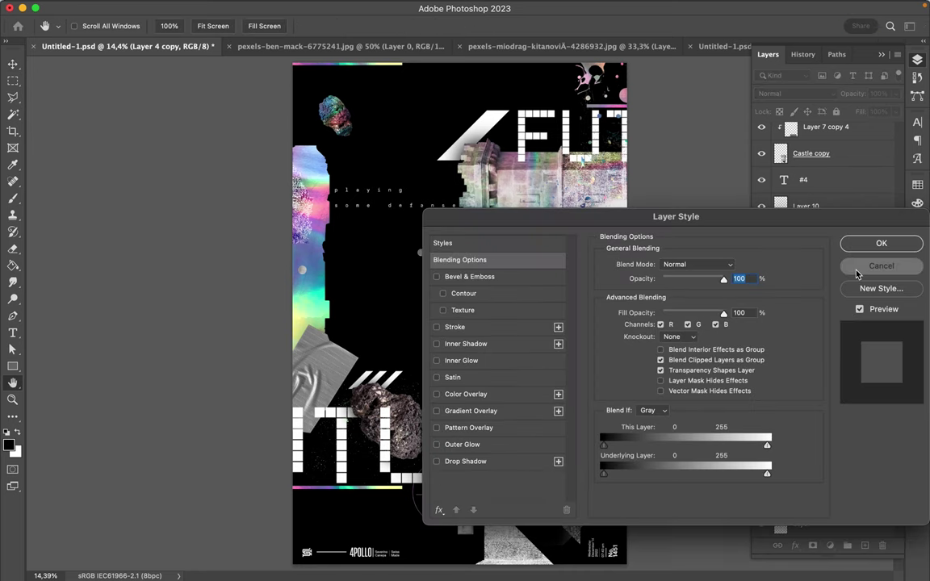
{"action": "left_click", "coordinate": [858, 272]}
{"action": "left_click_drag", "start_coordinate": [847, 338], "coordinate": [847, 292]}
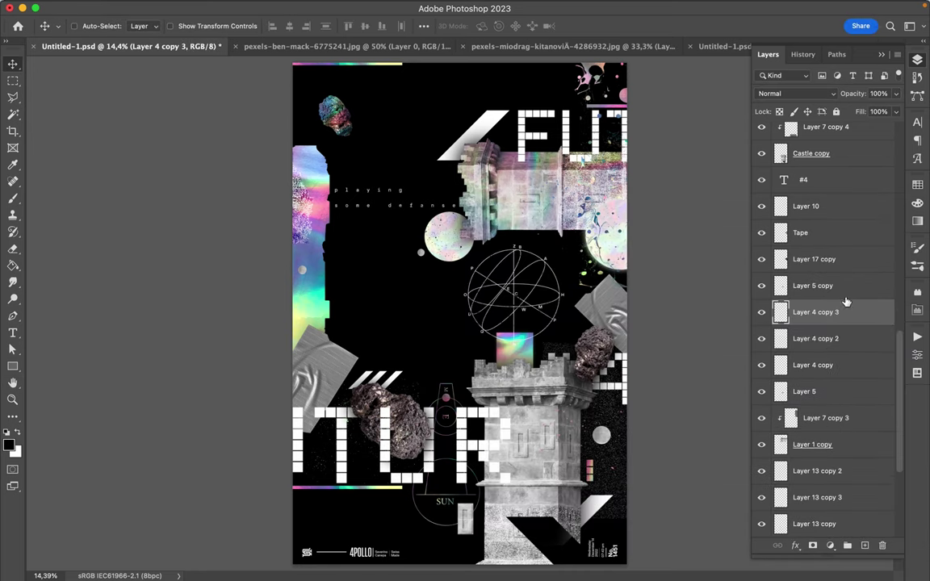
{"action": "left_click", "coordinate": [818, 94]}
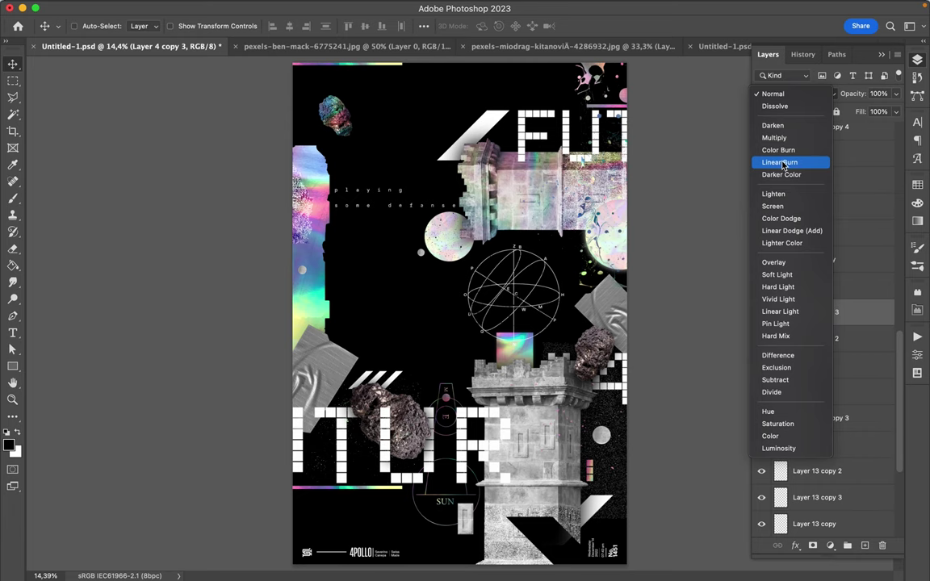
{"action": "left_click", "coordinate": [783, 163]}
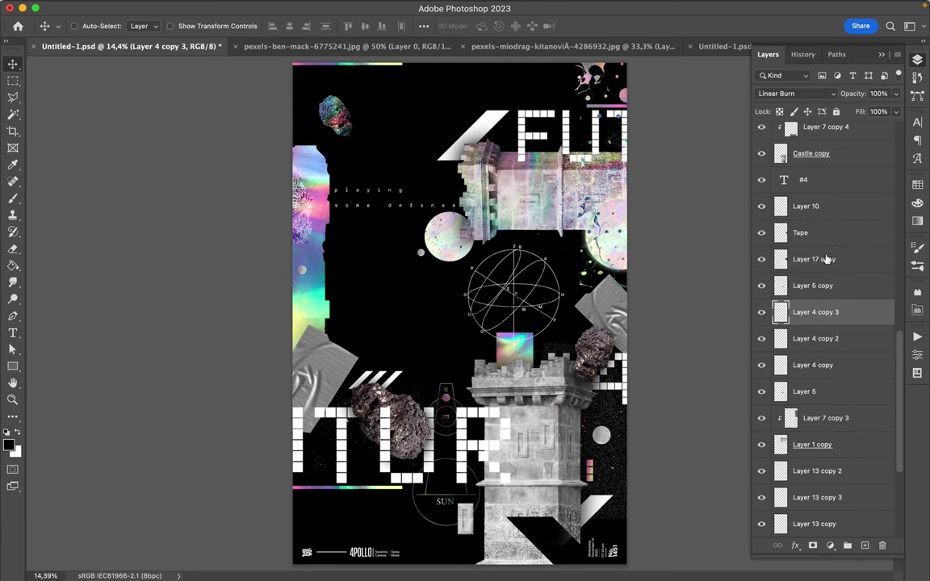
Move Layer 4 copy 2 above Layer 4 copy 3 and lower its fill to 12%
{"action": "left_click_drag", "start_coordinate": [811, 338], "coordinate": [811, 301]}
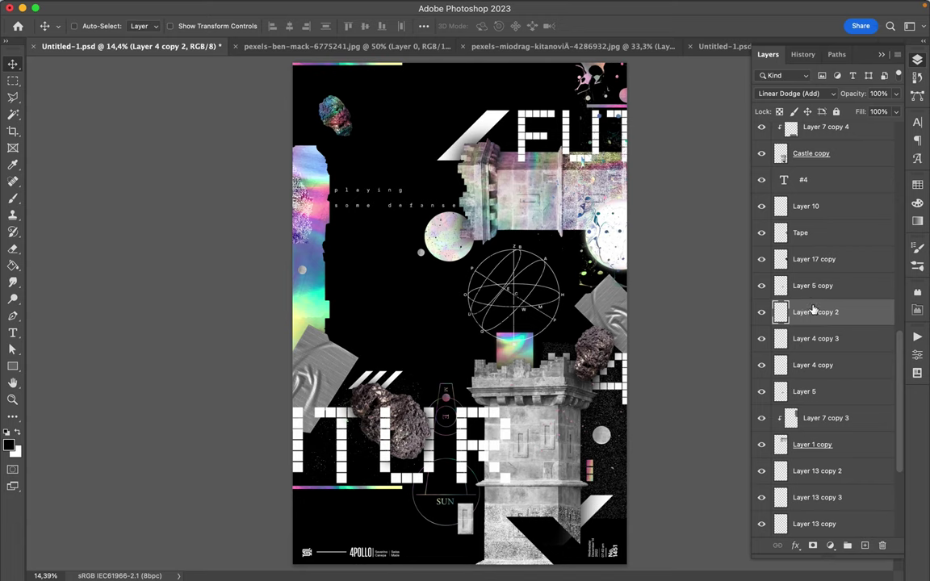
{"action": "left_click", "coordinate": [894, 112]}
{"action": "left_click_drag", "start_coordinate": [879, 132], "coordinate": [844, 132]}
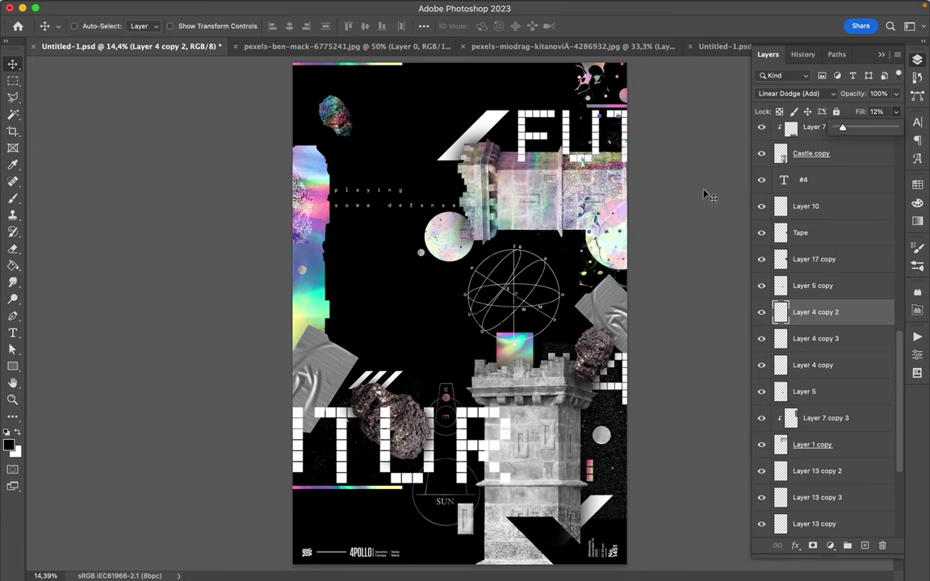
{"action": "left_click", "coordinate": [522, 134], "text": "super"}
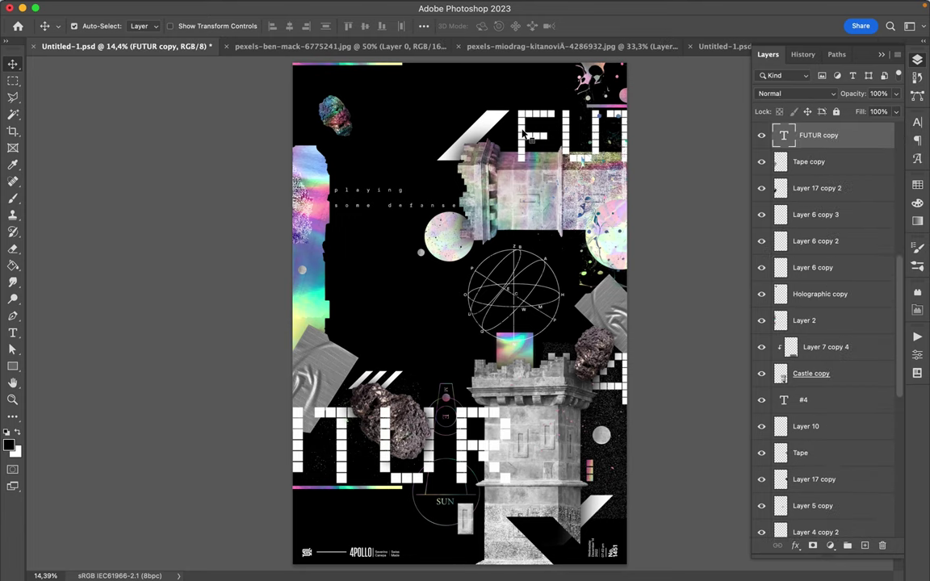
Try scaling the FUTUR copy text to about 77%, then undo it
{"action": "left_click", "coordinate": [449, 116]}
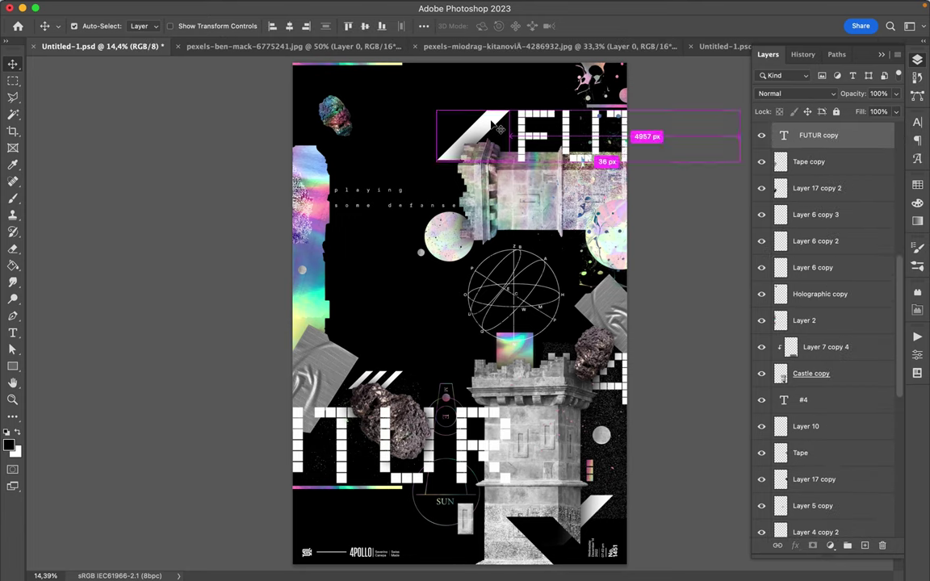
{"action": "key", "text": "super+t"}
{"action": "left_click_drag", "start_coordinate": [436, 109], "coordinate": [511, 140]}
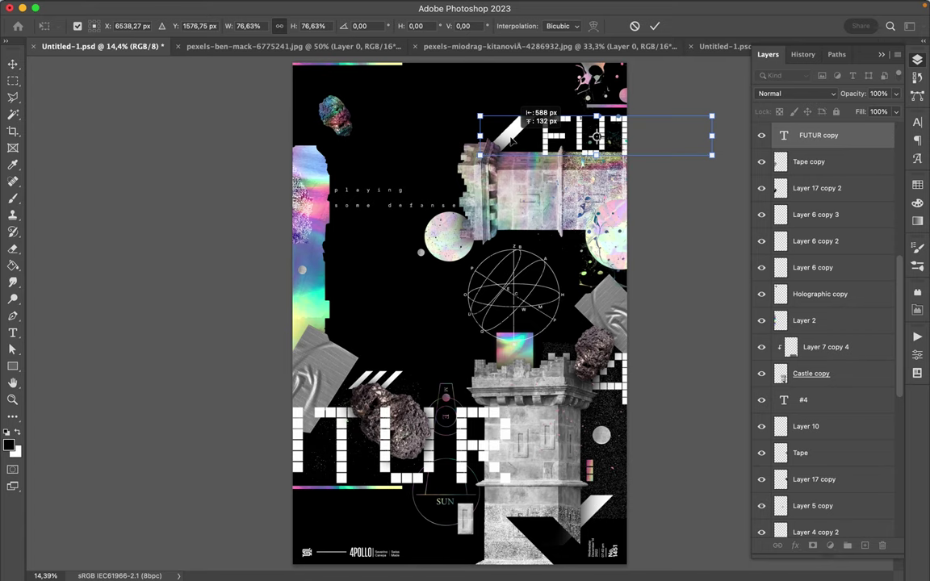
{"action": "left_click_drag", "start_coordinate": [512, 141], "coordinate": [512, 141]}
{"action": "key", "text": "Return"}
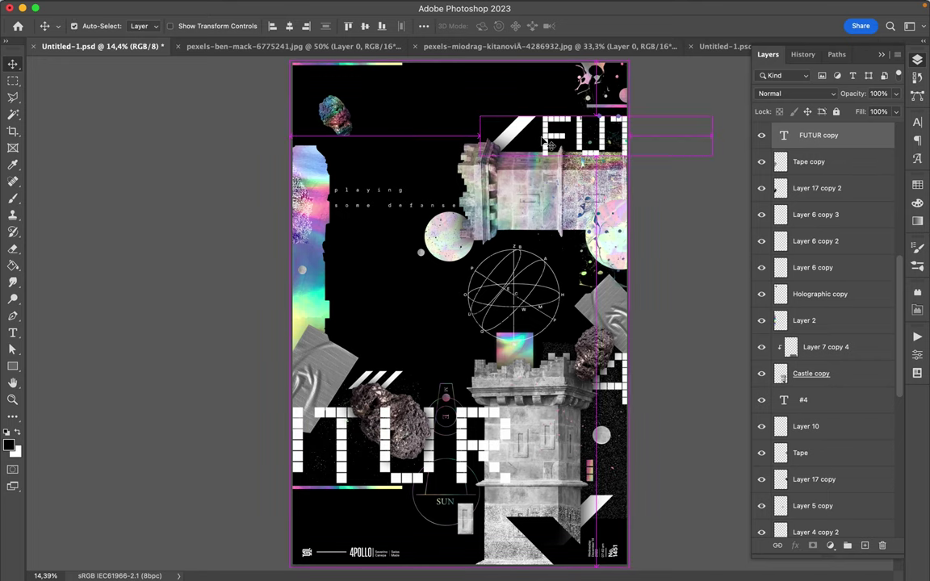
{"action": "key", "text": "super+z"}
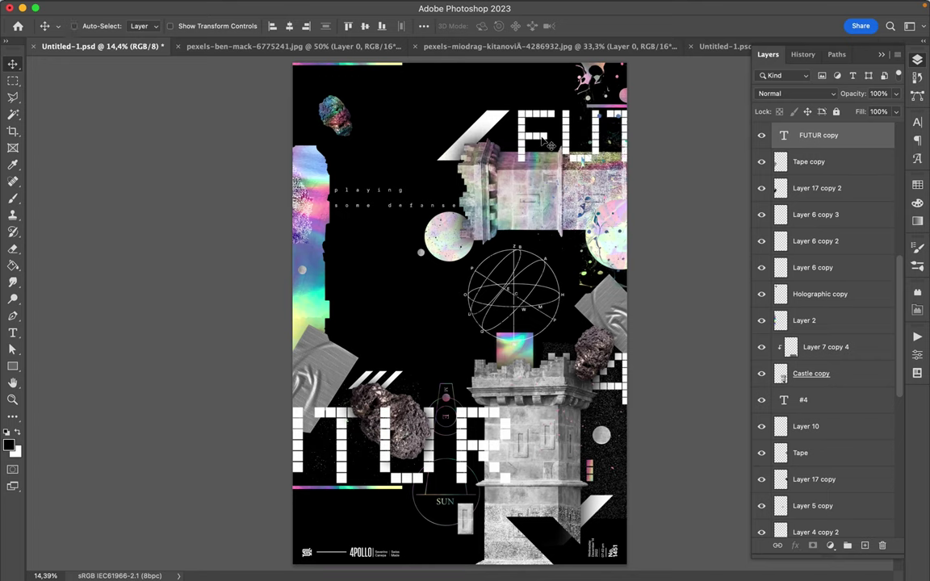
Scale the FUTUR copy lettering down slightly to about 97.5%
{"action": "key", "text": "super"}
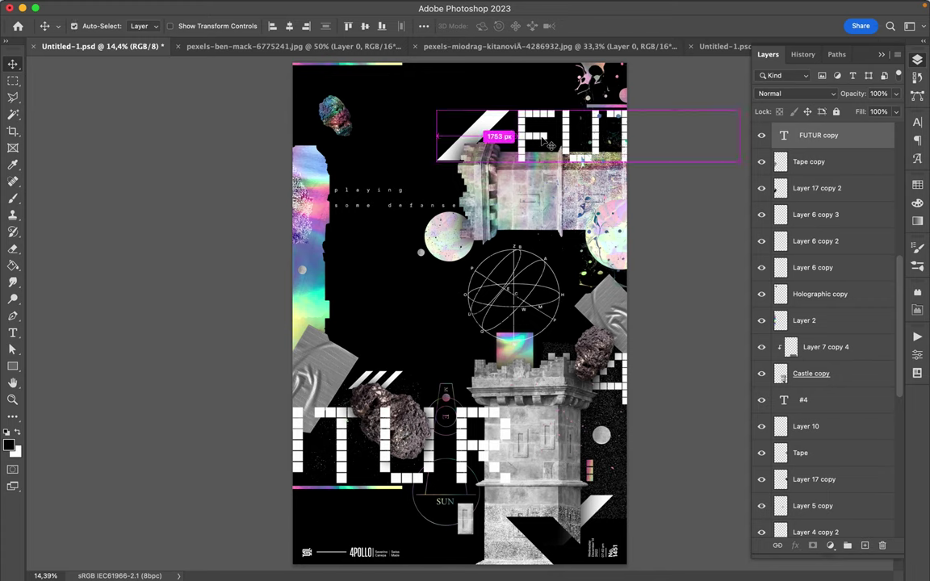
{"action": "key", "text": "super+t"}
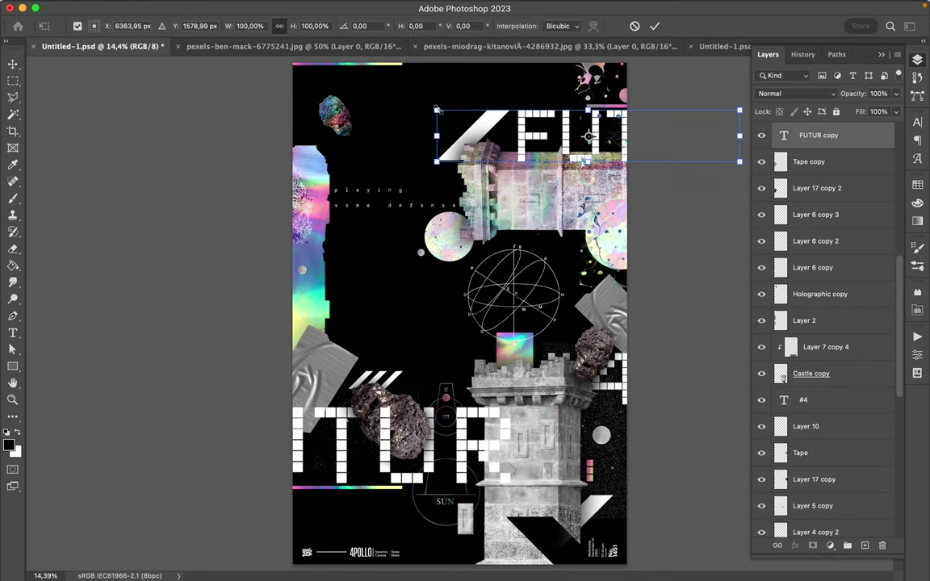
{"action": "left_click_drag", "start_coordinate": [437, 111], "coordinate": [441, 111]}
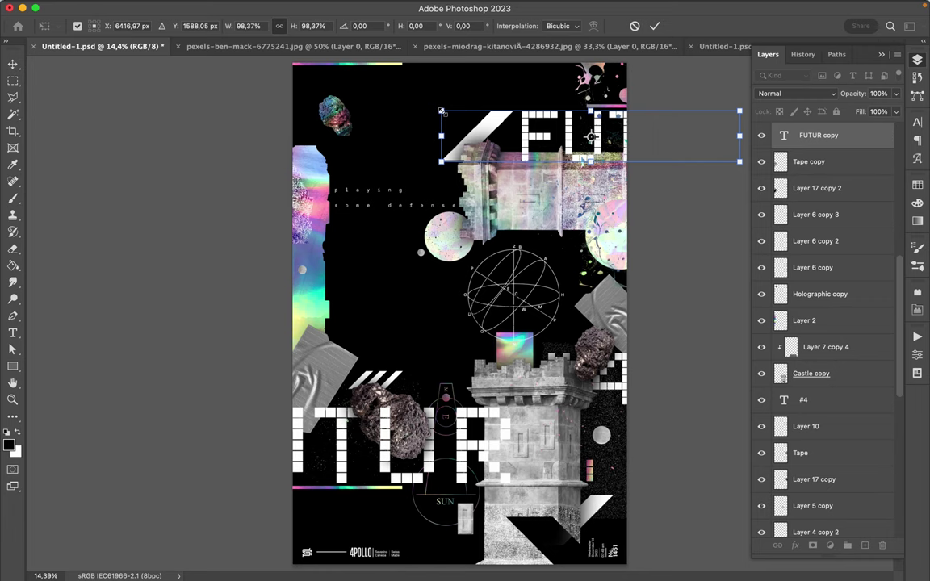
{"action": "key", "text": "Escape"}
{"action": "key", "text": "super+t"}
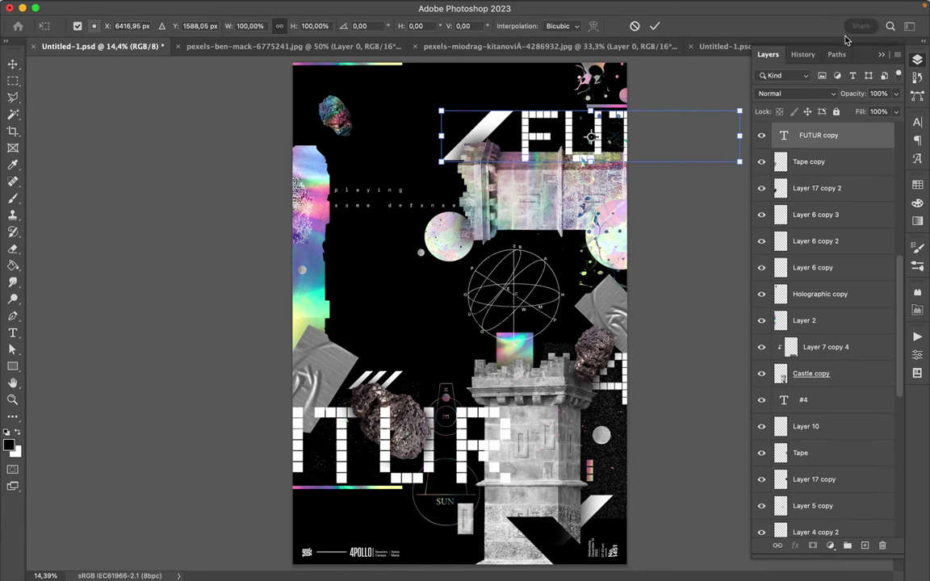
{"action": "left_click_drag", "start_coordinate": [741, 108], "coordinate": [733, 113]}
{"action": "key", "text": "Return"}
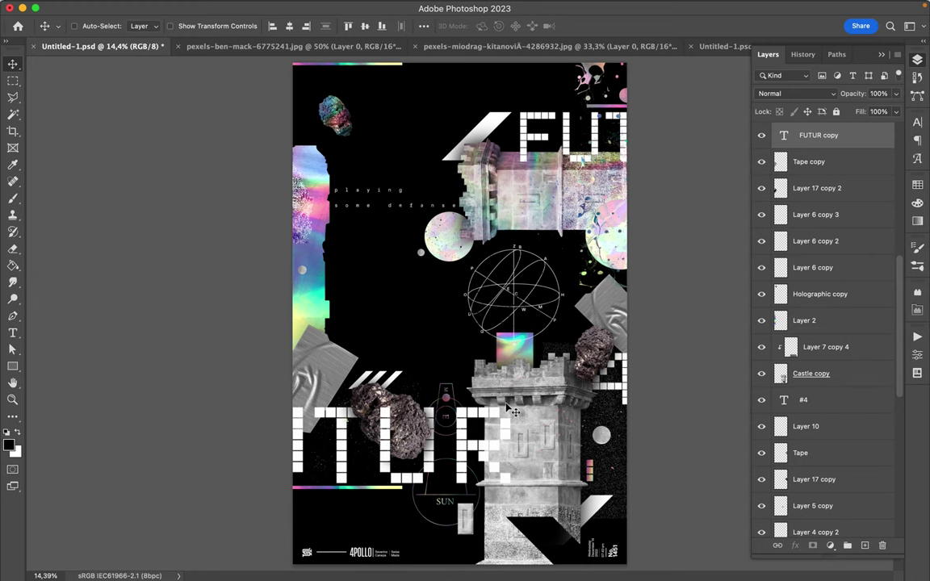
{"action": "key", "text": "super"}
{"action": "left_click", "coordinate": [494, 262], "text": "super"}
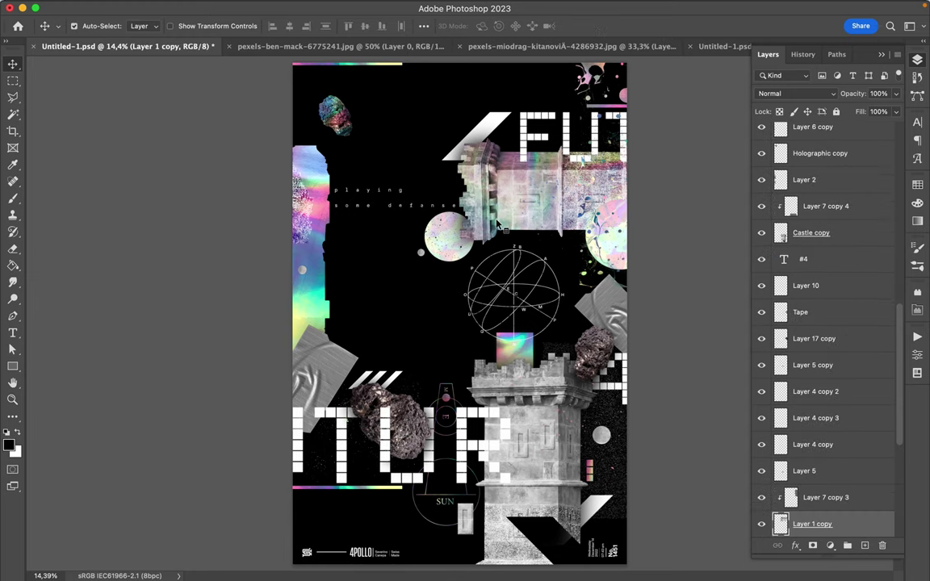
{"action": "key", "text": "l"}
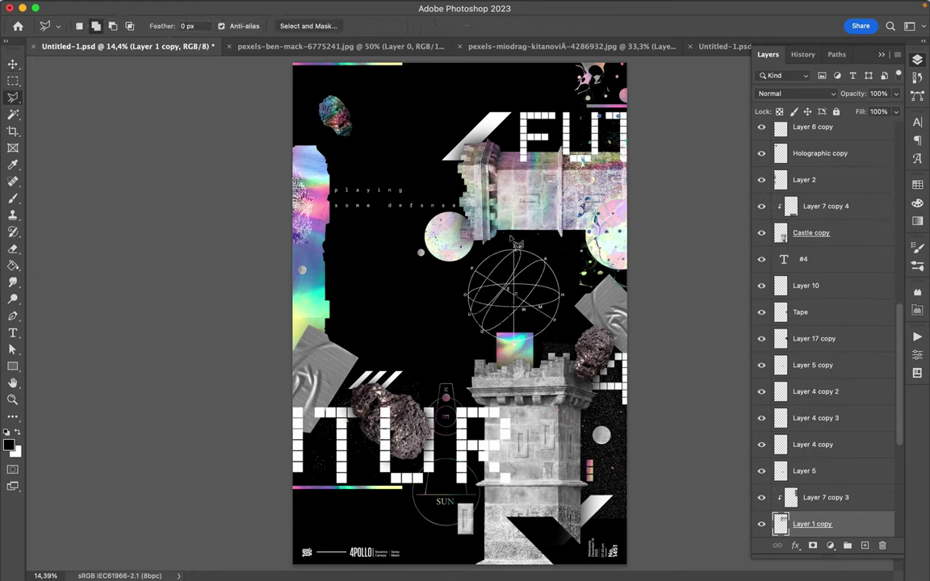
Outline a triangular piece of Layer 1 copy and copy it to a new layer
{"action": "left_click", "coordinate": [519, 240]}
{"action": "left_click", "coordinate": [438, 159]}
{"action": "left_click", "coordinate": [438, 293]}
{"action": "left_click", "coordinate": [534, 255]}
{"action": "key", "text": "ctrl+j"}
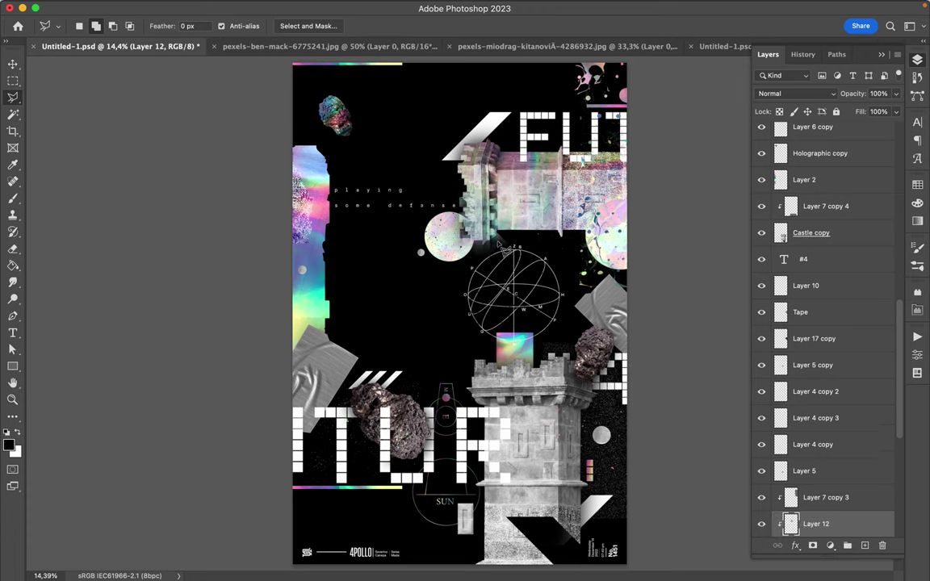
Move the cut glitch fragment over the castle area and place a duplicate beside it
{"action": "key", "text": "v"}
{"action": "mouse_move", "coordinate": [446, 221]}
{"action": "left_mouse_down"}
{"action": "mouse_move", "coordinate": [437, 266]}
{"action": "mouse_move", "coordinate": [459, 174]}
{"action": "mouse_move", "coordinate": [497, 228]}
{"action": "mouse_move", "coordinate": [517, 231]}
{"action": "mouse_move", "coordinate": [533, 270]}
{"action": "mouse_move", "coordinate": [501, 234]}
{"action": "left_mouse_up"}
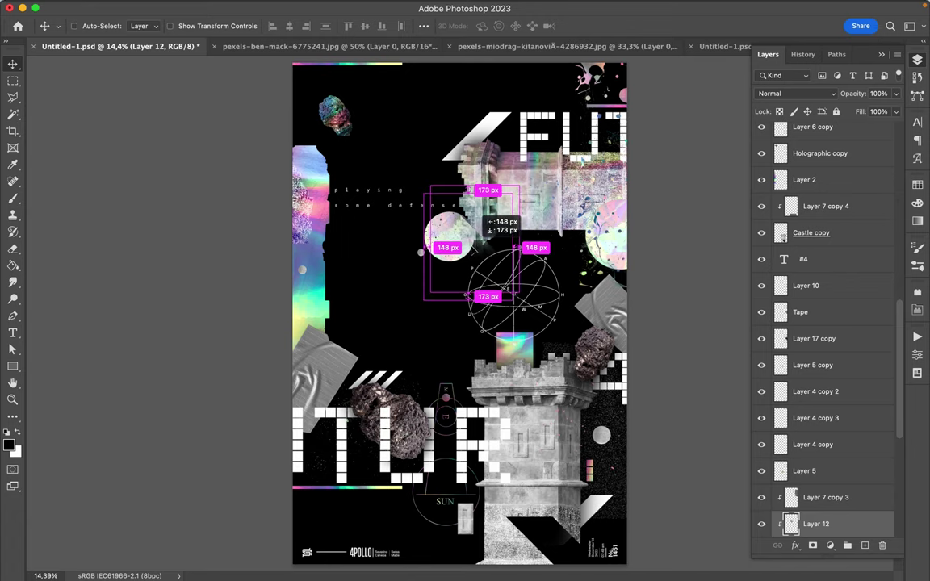
{"action": "left_click_drag", "start_coordinate": [477, 246], "coordinate": [483, 261]}
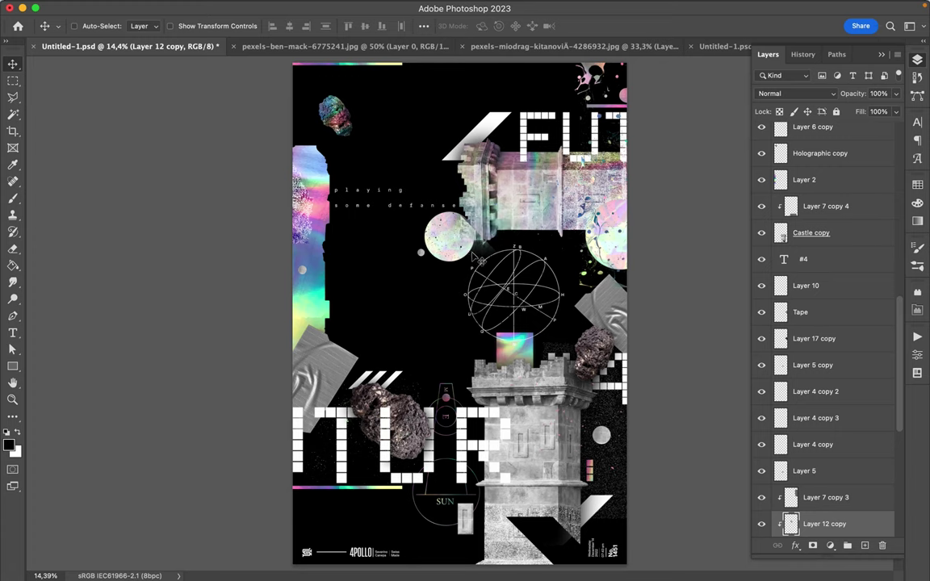
{"action": "left_click", "coordinate": [519, 211], "text": "alt"}
Lasso a strip of Layer 1 copy near the FUT lettering onto its own layer and nudge it
{"action": "key", "text": "l"}
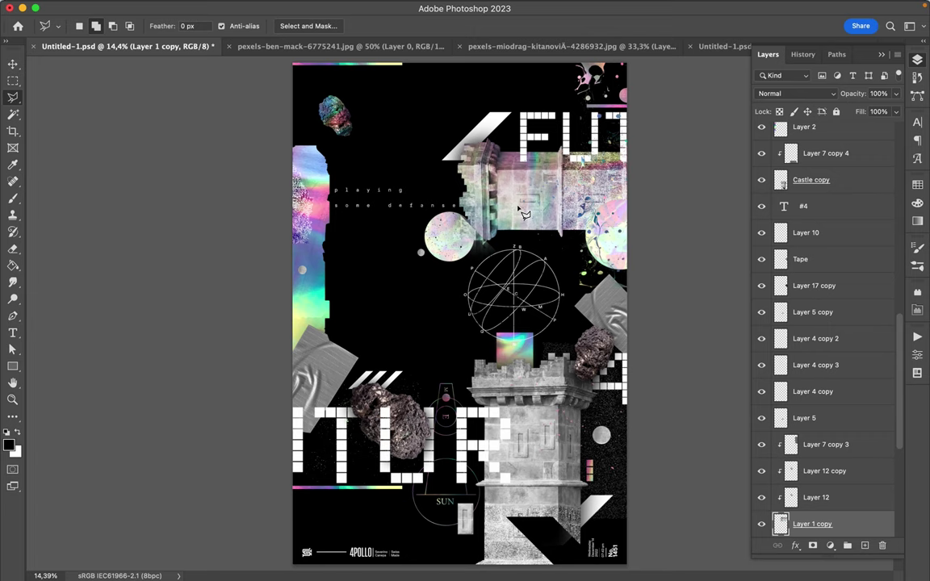
{"action": "mouse_move", "coordinate": [546, 192]}
{"action": "left_mouse_down"}
{"action": "mouse_move", "coordinate": [475, 188]}
{"action": "mouse_move", "coordinate": [475, 114]}
{"action": "mouse_move", "coordinate": [621, 125]}
{"action": "mouse_move", "coordinate": [628, 154]}
{"action": "left_mouse_up"}
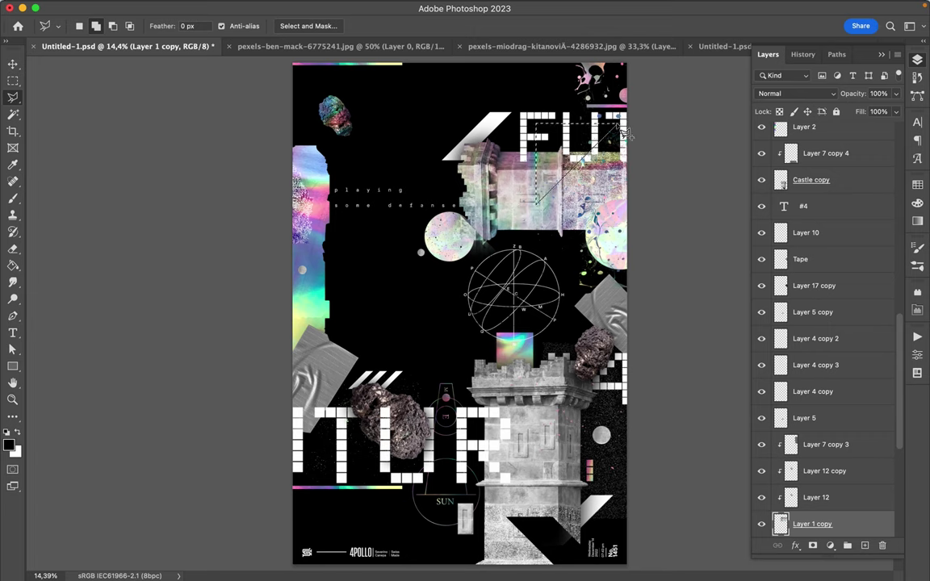
{"action": "key", "text": "ctrl+j"}
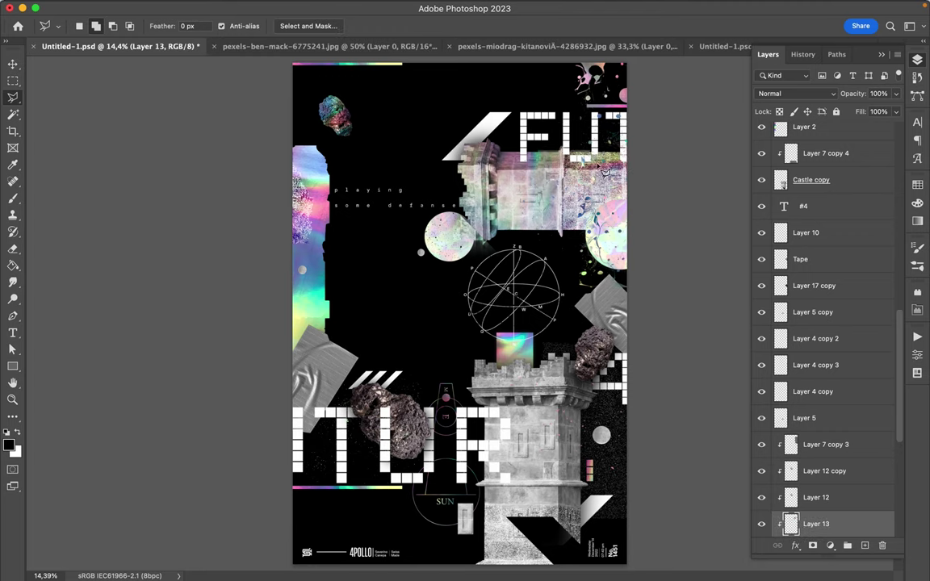
{"action": "key", "text": "v"}
{"action": "mouse_move", "coordinate": [553, 179]}
{"action": "left_mouse_down"}
{"action": "mouse_move", "coordinate": [521, 144]}
{"action": "mouse_move", "coordinate": [558, 190]}
{"action": "left_mouse_up"}
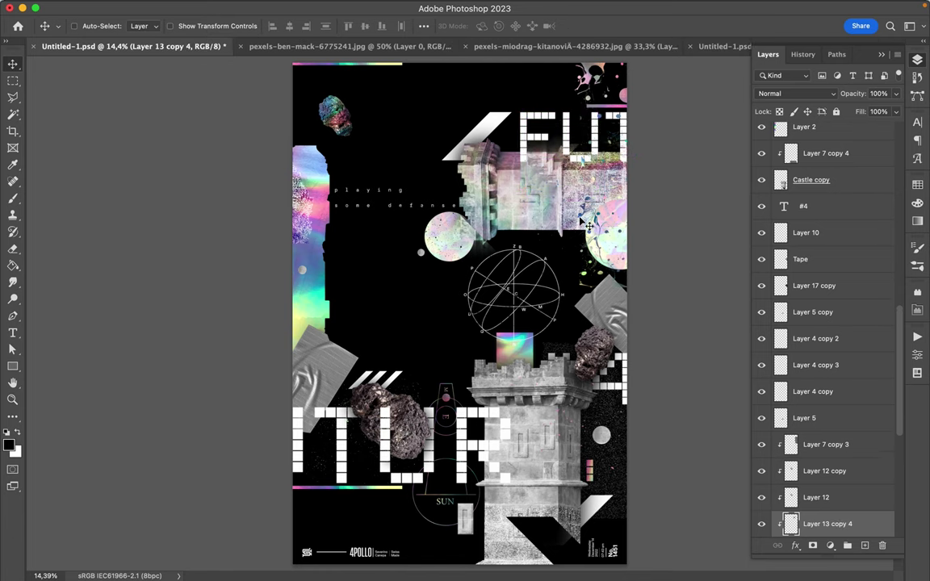
Duplicate the strip, raise the copy above Layer 7 copy 4, and rotate it 90°
{"action": "left_click_drag", "start_coordinate": [537, 171], "coordinate": [525, 402]}
{"action": "left_click_drag", "start_coordinate": [827, 524], "coordinate": [784, 149]}
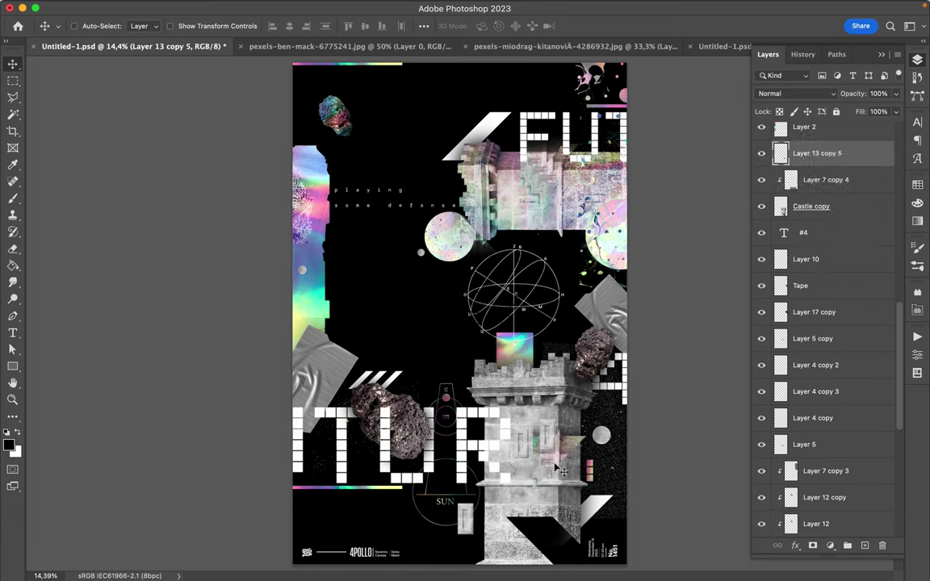
{"action": "key", "text": "ctrl+t"}
{"action": "left_click_drag", "start_coordinate": [520, 406], "coordinate": [578, 487]}
{"action": "key", "text": "Return"}
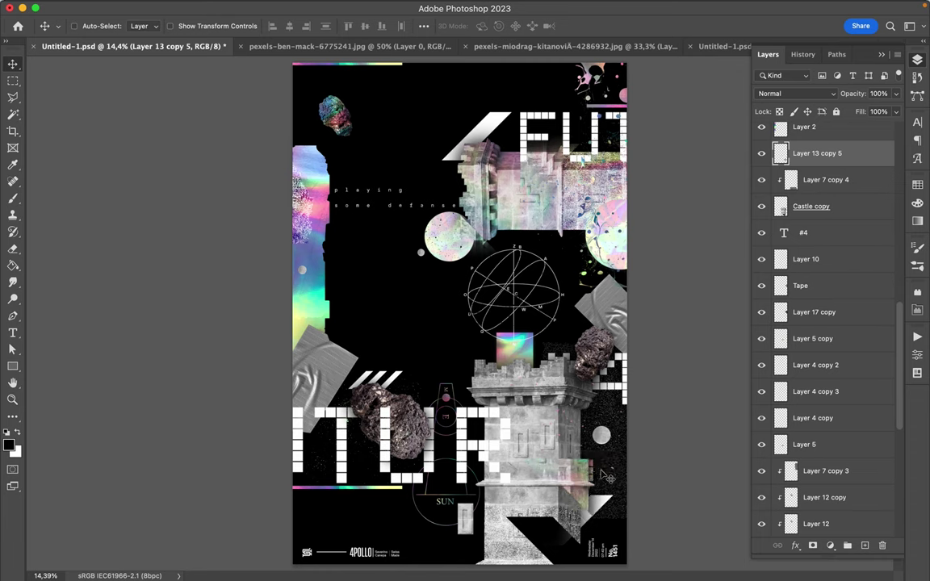
Move Layer 10's small pink element right and up, briefly hiding the castle to reach it
{"action": "key", "text": "super"}
{"action": "left_click", "coordinate": [594, 476], "text": "super"}
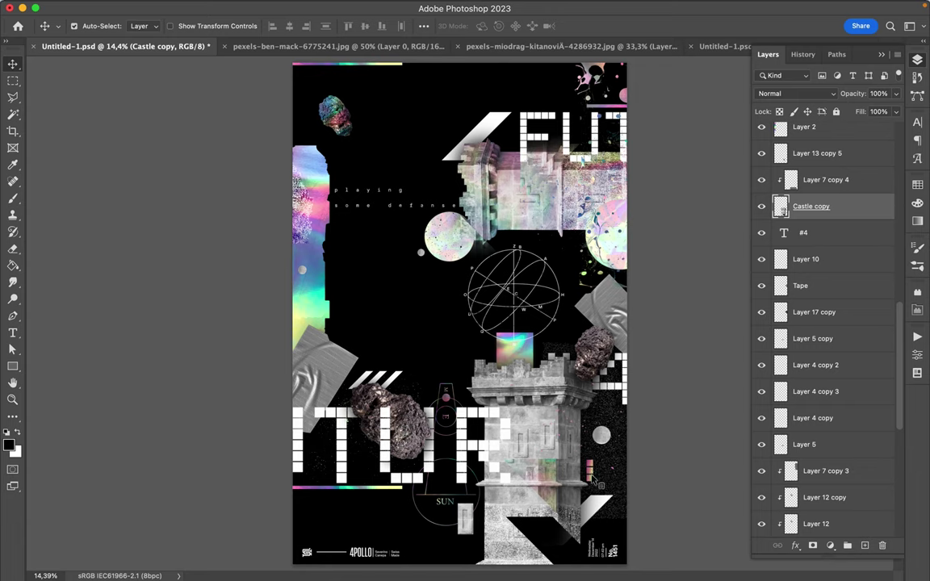
{"action": "left_click", "coordinate": [762, 208]}
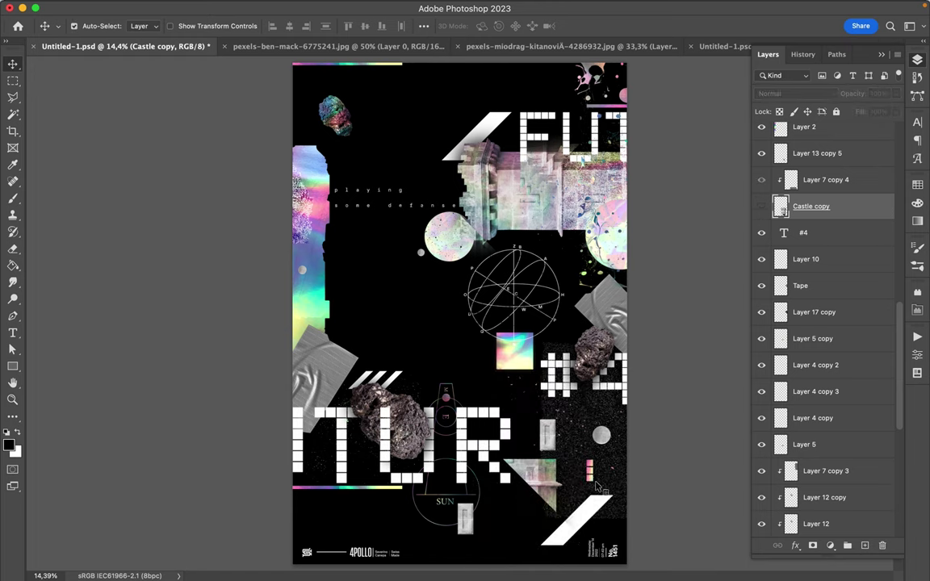
{"action": "left_click", "coordinate": [537, 432], "text": "super"}
{"action": "left_click_drag", "start_coordinate": [594, 474], "coordinate": [605, 471]}
{"action": "left_click", "coordinate": [762, 208]}
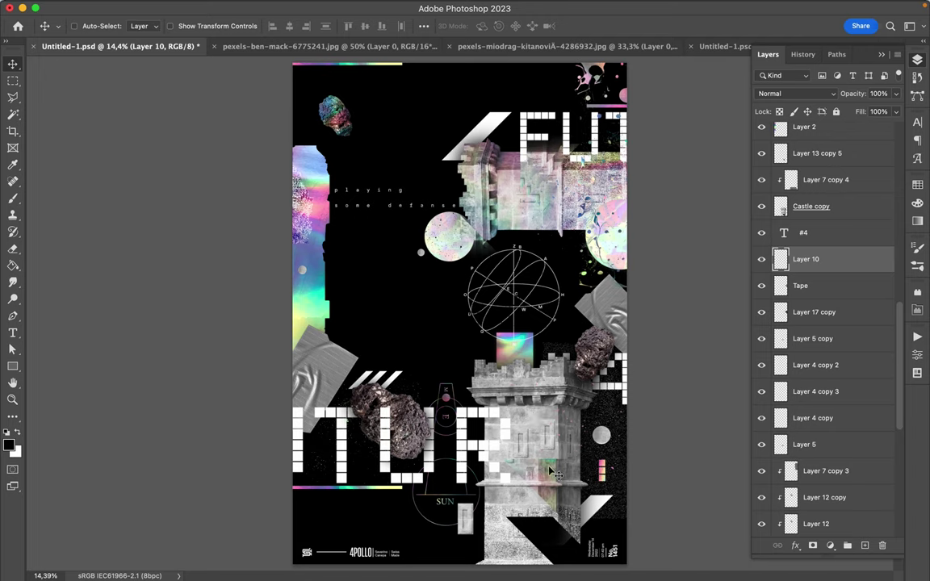
Shift the rotated strip 678 px right and begin outlining another Layer 1 copy piece
{"action": "left_click_drag", "start_coordinate": [497, 427], "coordinate": [537, 471]}
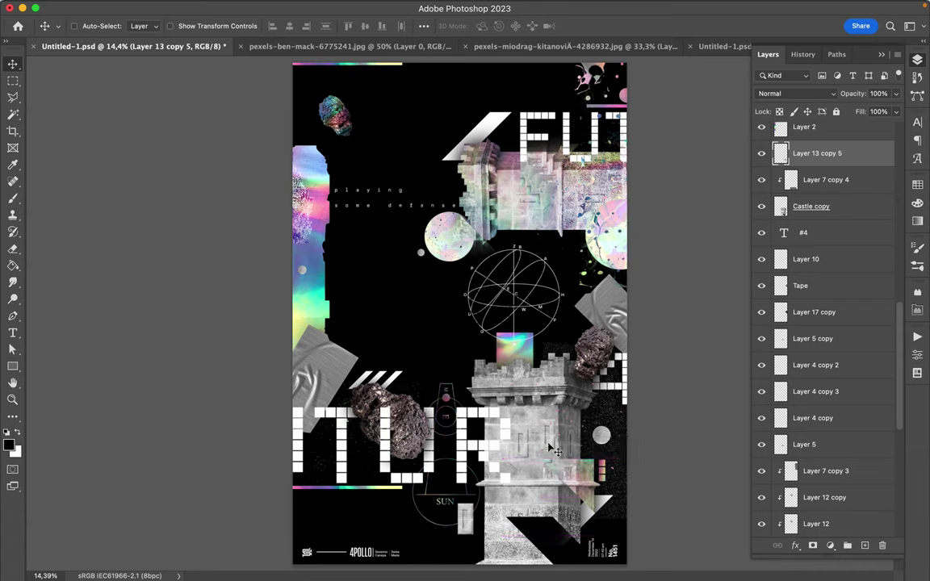
{"action": "left_click", "coordinate": [507, 191]}
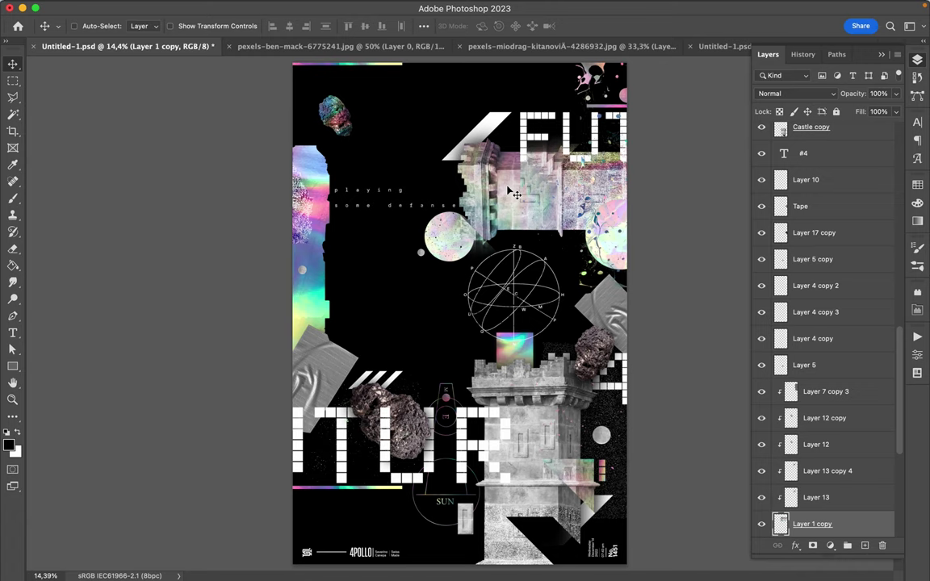
{"action": "key", "text": "l"}
{"action": "left_click", "coordinate": [460, 214]}
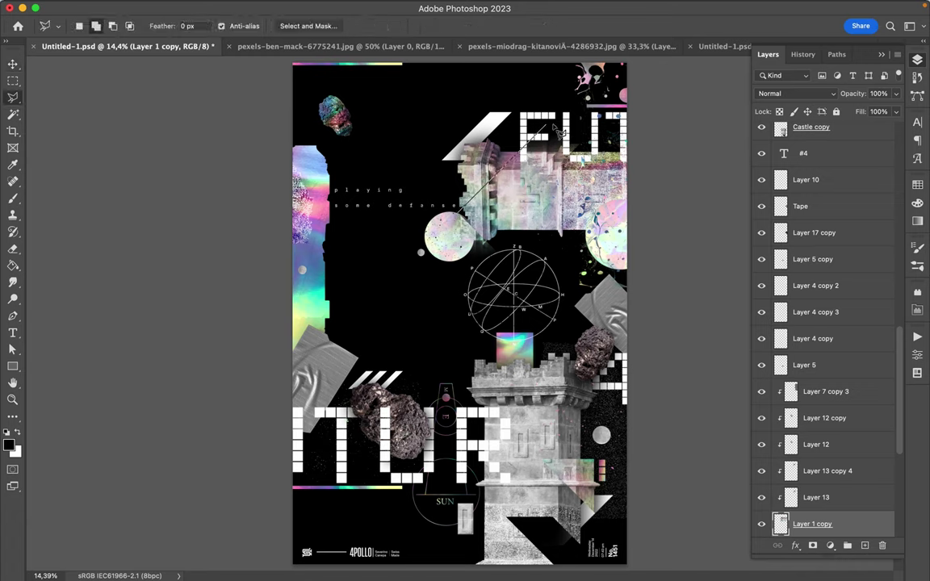
Outline a castle fragment beside the FUT letters and copy it to a new layer
{"action": "left_click", "coordinate": [546, 126]}
{"action": "left_click", "coordinate": [426, 125]}
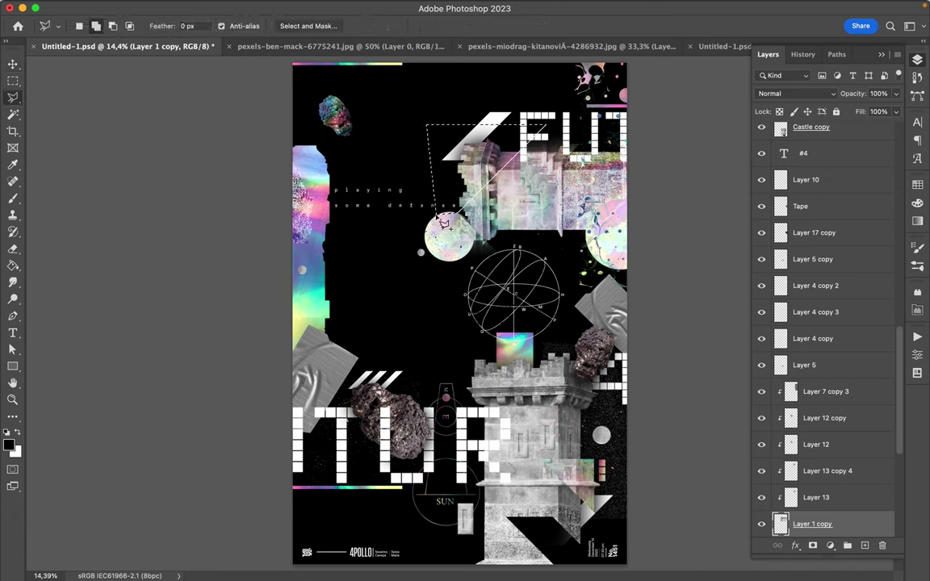
{"action": "left_click", "coordinate": [460, 214]}
{"action": "key", "text": "ctrl+j"}
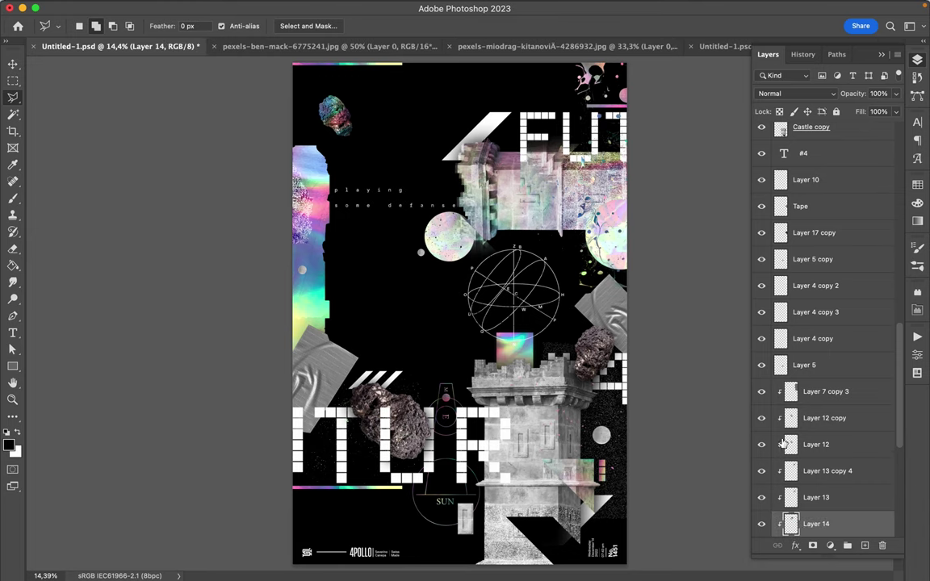
Unclip and raise the fragment layer, place it on the tower, and duplicate a stone tile leftward
{"action": "left_click_drag", "start_coordinate": [819, 531], "coordinate": [816, 365]}
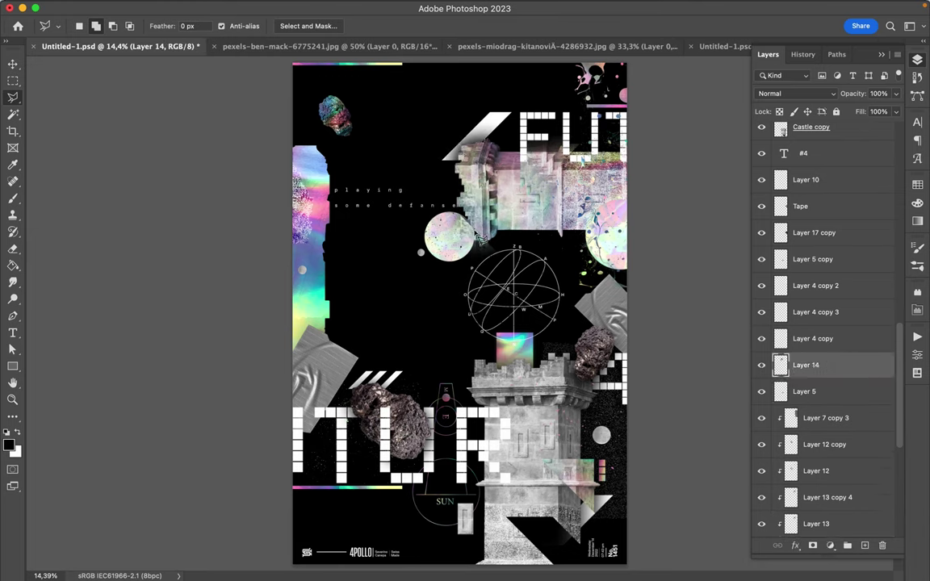
{"action": "key", "text": "v"}
{"action": "mouse_move", "coordinate": [478, 237]}
{"action": "left_mouse_down"}
{"action": "mouse_move", "coordinate": [481, 384]}
{"action": "mouse_move", "coordinate": [466, 366]}
{"action": "mouse_move", "coordinate": [478, 380]}
{"action": "left_mouse_up"}
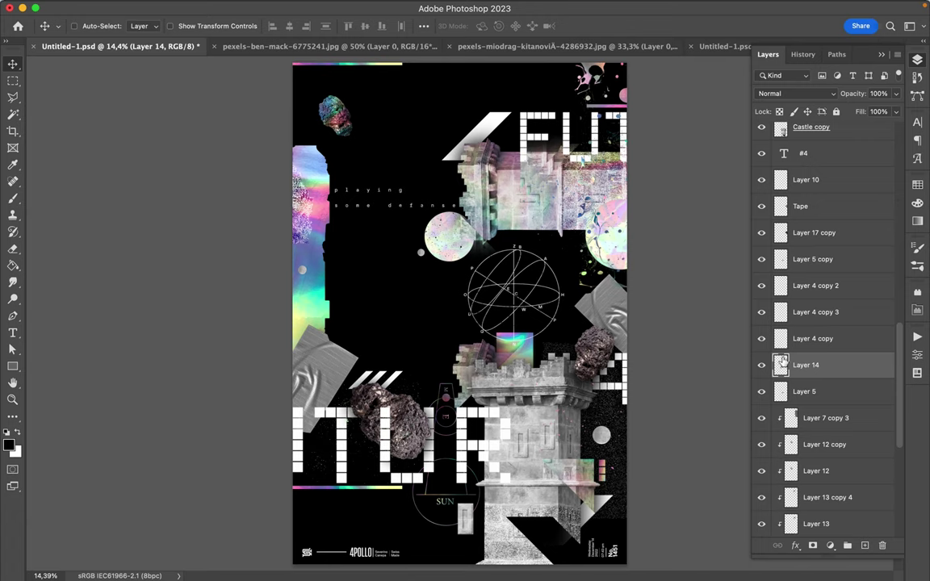
{"action": "left_click_drag", "start_coordinate": [797, 366], "coordinate": [797, 173]}
{"action": "left_click_drag", "start_coordinate": [445, 329], "coordinate": [487, 521]}
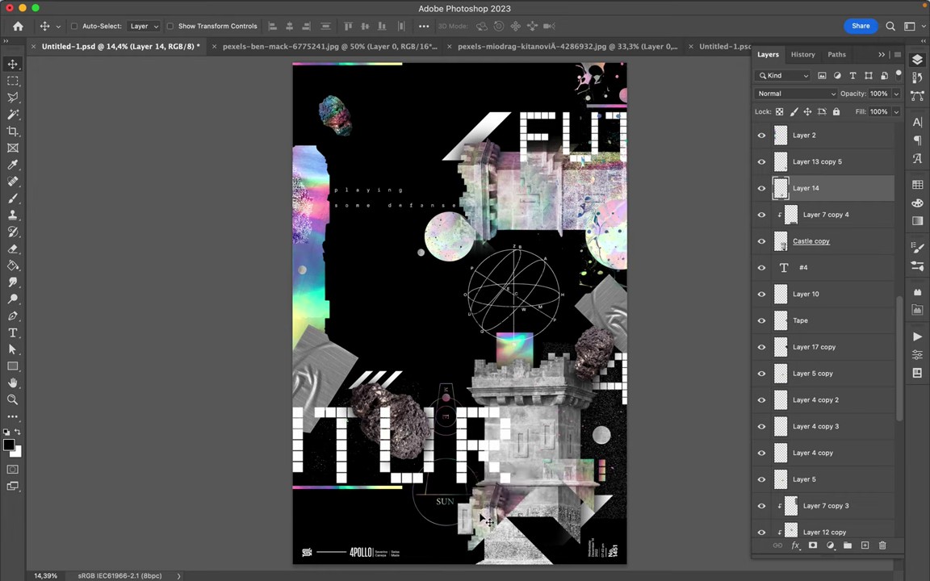
{"action": "left_click_drag", "start_coordinate": [420, 521], "coordinate": [295, 523]}
{"action": "mouse_move", "coordinate": [361, 578]}
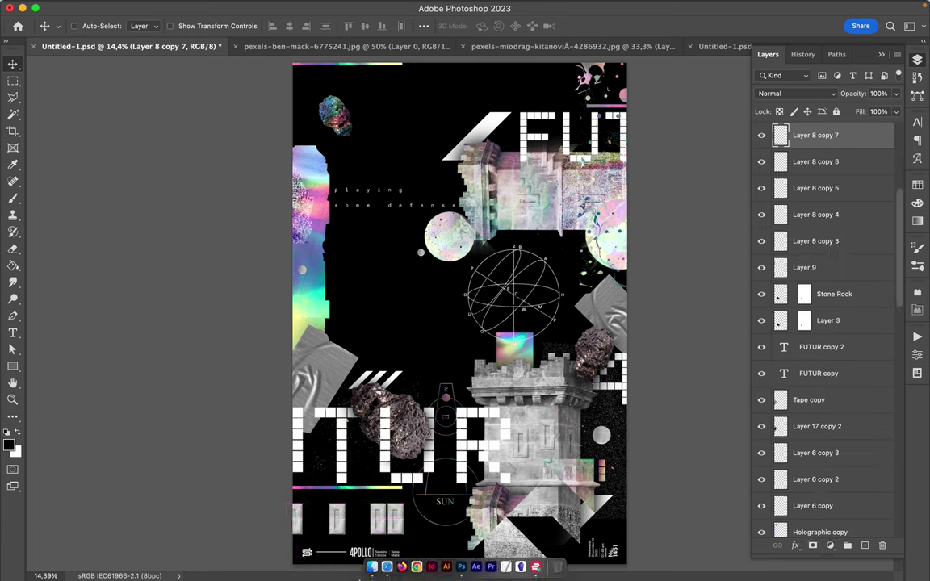
Copy a stone tile to the right and move Layer 14's fragment up-left above Layer 9
{"action": "left_click_drag", "start_coordinate": [298, 522], "coordinate": [640, 526]}
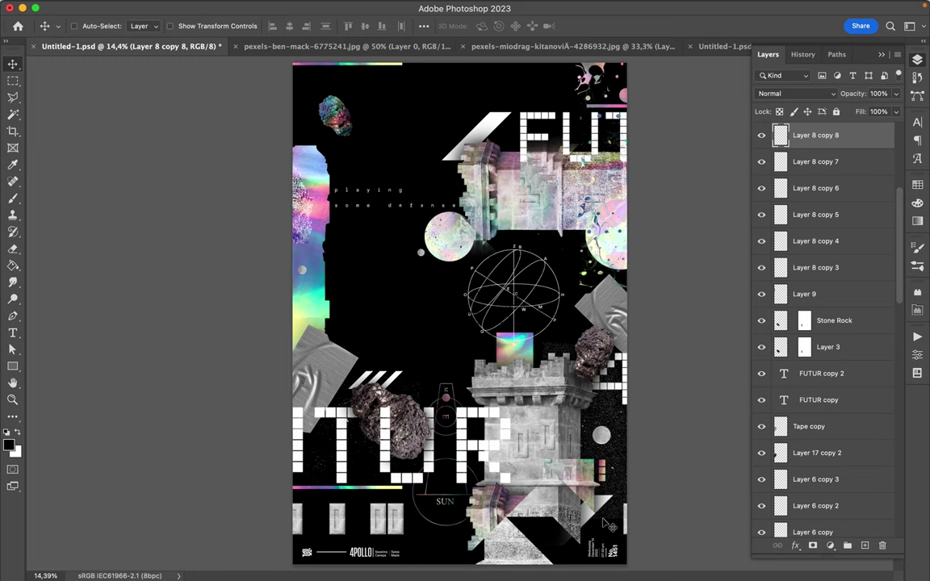
{"action": "left_click", "coordinate": [512, 503]}
{"action": "left_click_drag", "start_coordinate": [517, 507], "coordinate": [511, 494]}
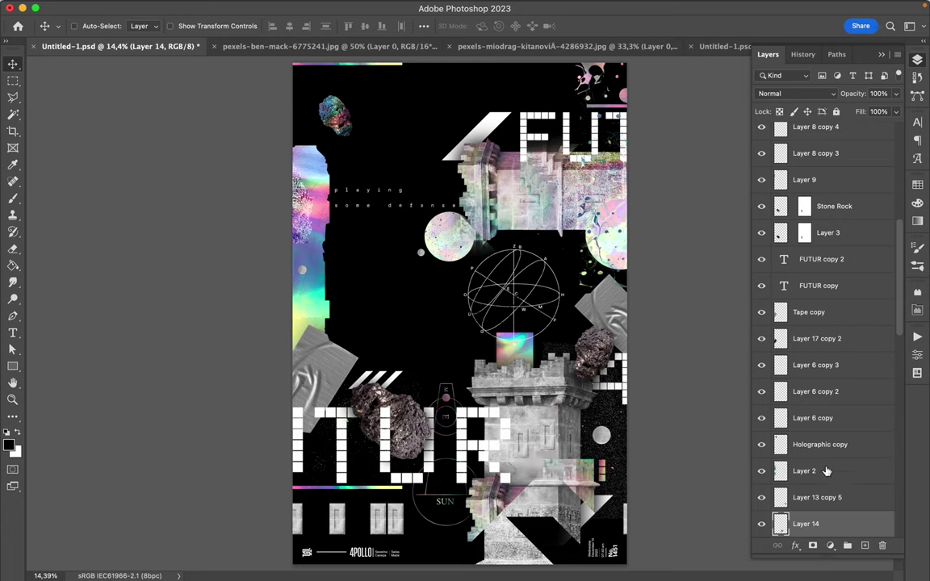
{"action": "left_click_drag", "start_coordinate": [824, 535], "coordinate": [824, 176]}
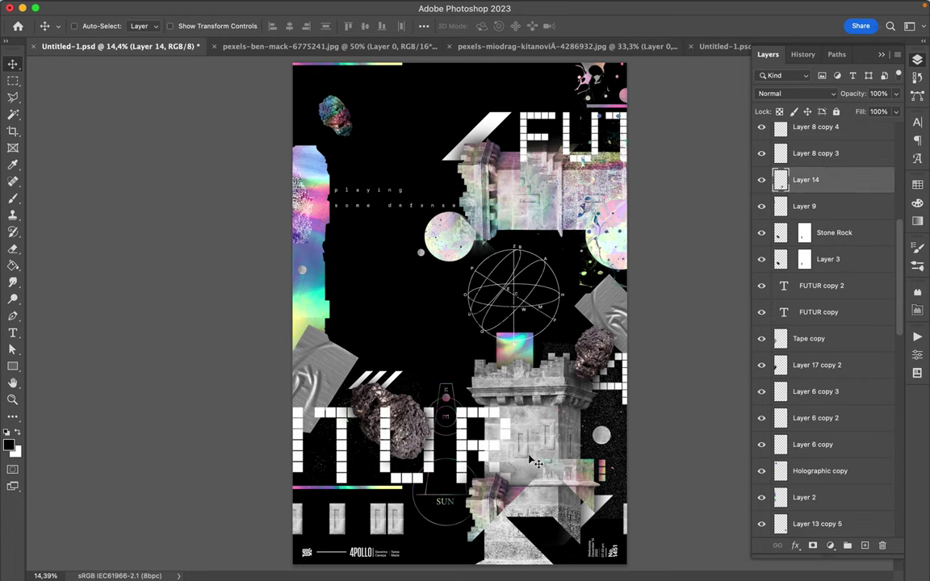
{"action": "mouse_move", "coordinate": [496, 507]}
{"action": "left_mouse_down"}
{"action": "mouse_move", "coordinate": [443, 412]}
{"action": "mouse_move", "coordinate": [496, 496]}
{"action": "mouse_move", "coordinate": [443, 413]}
{"action": "mouse_move", "coordinate": [484, 505]}
{"action": "left_mouse_up"}
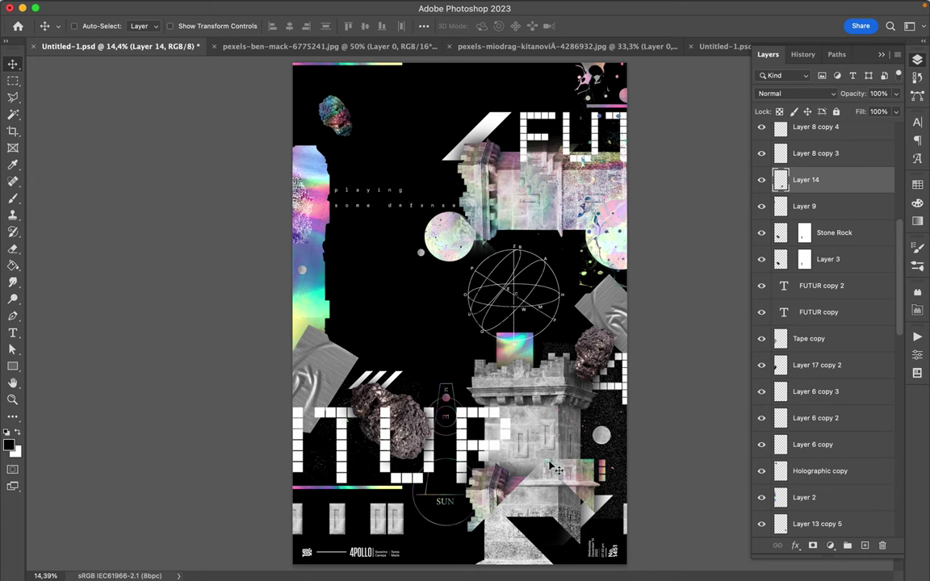
Nudge the castle fragment slightly right and down at the tower base
{"action": "scroll", "coordinate": [529, 489], "scroll_direction": "up", "scroll_amount": 5}
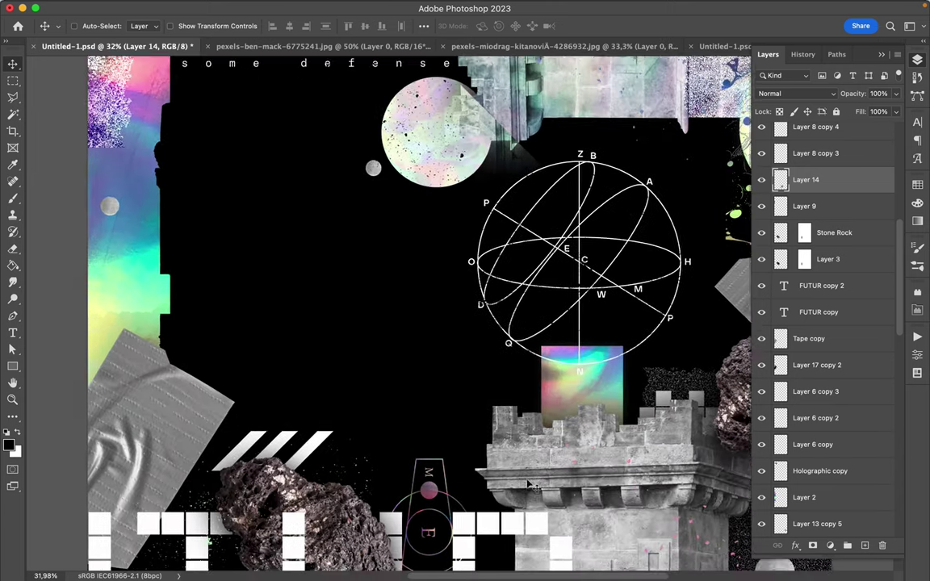
{"action": "scroll", "coordinate": [530, 487], "scroll_direction": "down", "scroll_amount": 5}
{"action": "mouse_move", "coordinate": [539, 462]}
{"action": "left_mouse_down"}
{"action": "mouse_move", "coordinate": [525, 456]}
{"action": "mouse_move", "coordinate": [531, 461]}
{"action": "left_mouse_up"}
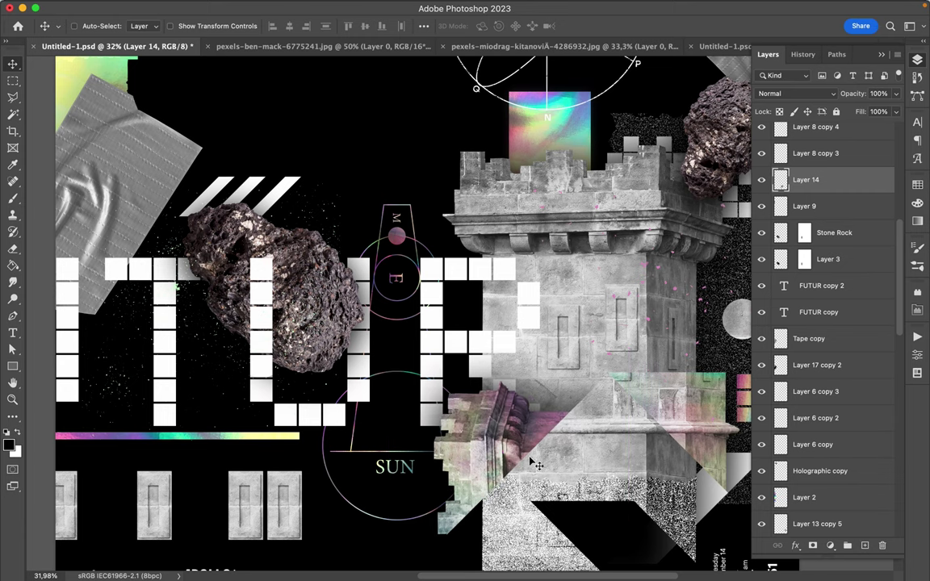
{"action": "scroll", "coordinate": [519, 494], "scroll_direction": "down", "scroll_amount": 3}
{"action": "scroll", "coordinate": [511, 512], "scroll_direction": "down", "scroll_amount": 4}
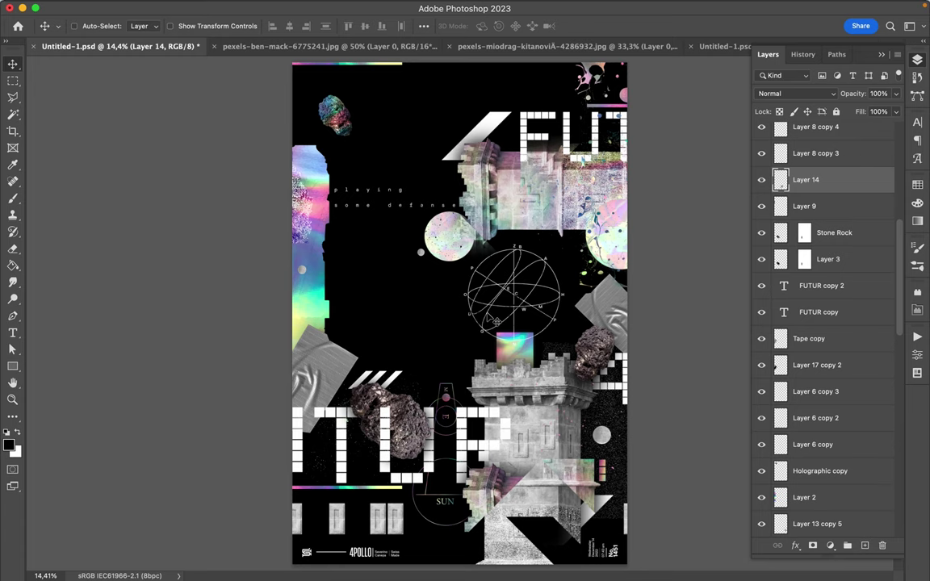
{"action": "scroll", "coordinate": [456, 315], "scroll_direction": "down", "scroll_amount": 2}
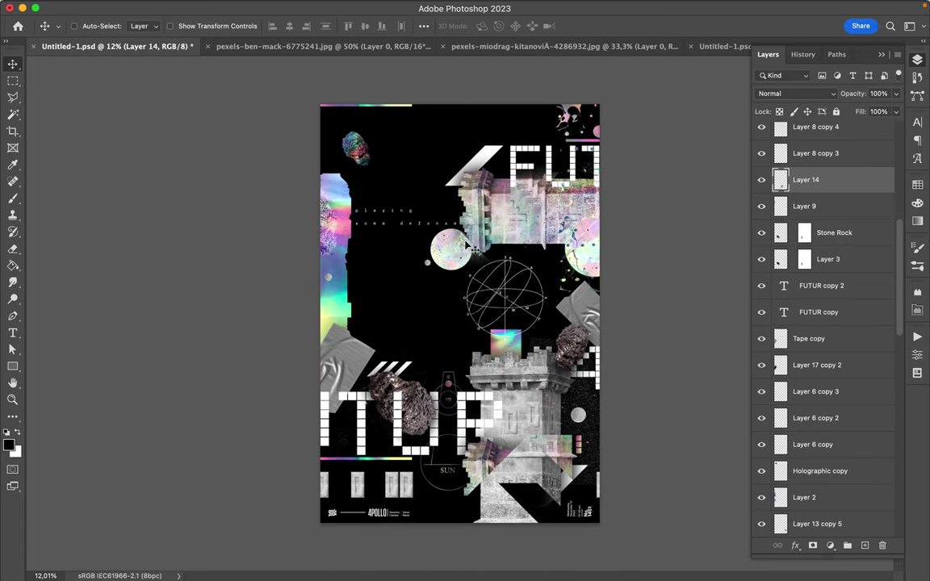
{"action": "left_click", "coordinate": [491, 207]}
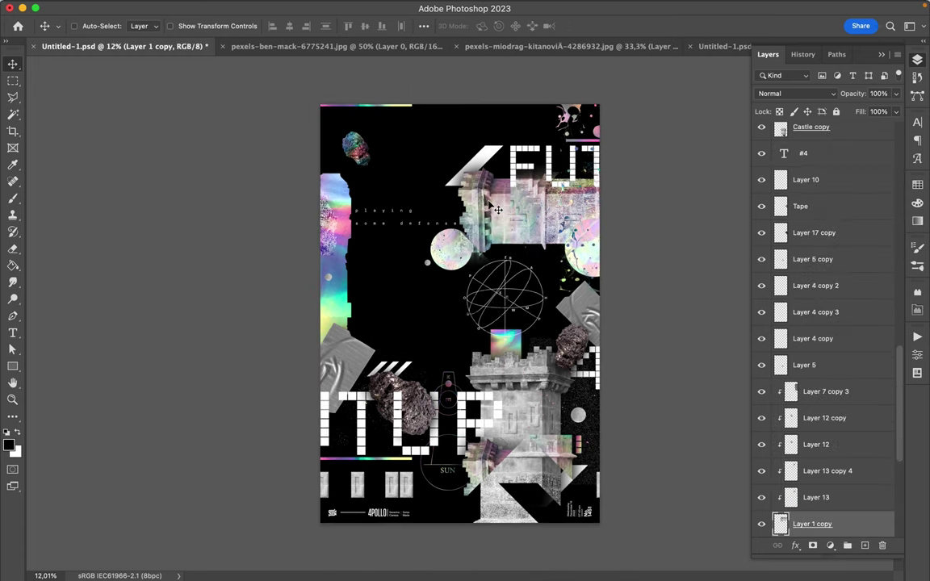
Copy a thin band of the upper castle collage to a new layer and offset it 259 px left
{"action": "key", "text": "m"}
{"action": "left_click_drag", "start_coordinate": [457, 207], "coordinate": [651, 213]}
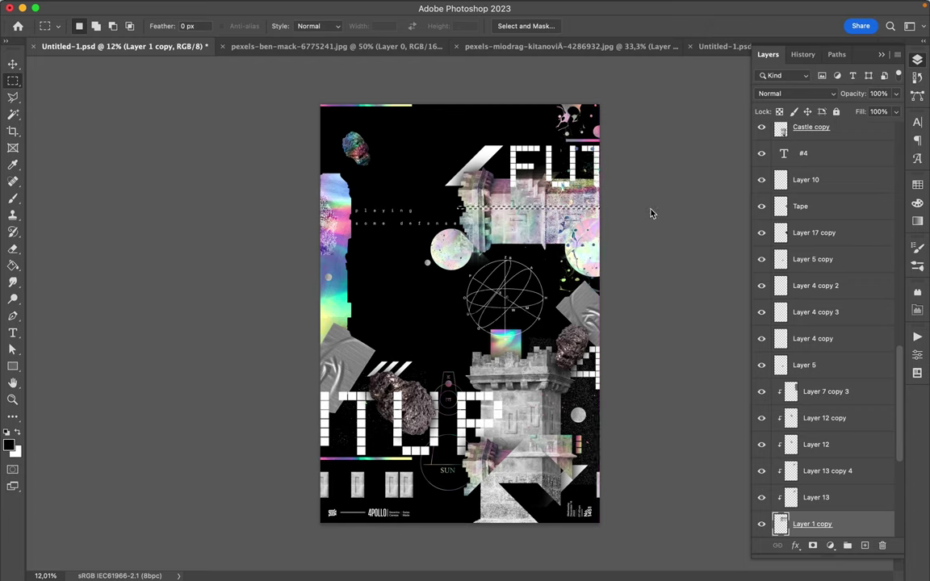
{"action": "key", "text": "super+j"}
{"action": "key", "text": "v"}
{"action": "mouse_move", "coordinate": [540, 215]}
{"action": "left_mouse_down"}
{"action": "mouse_move", "coordinate": [525, 206]}
{"action": "mouse_move", "coordinate": [527, 224]}
{"action": "left_mouse_up"}
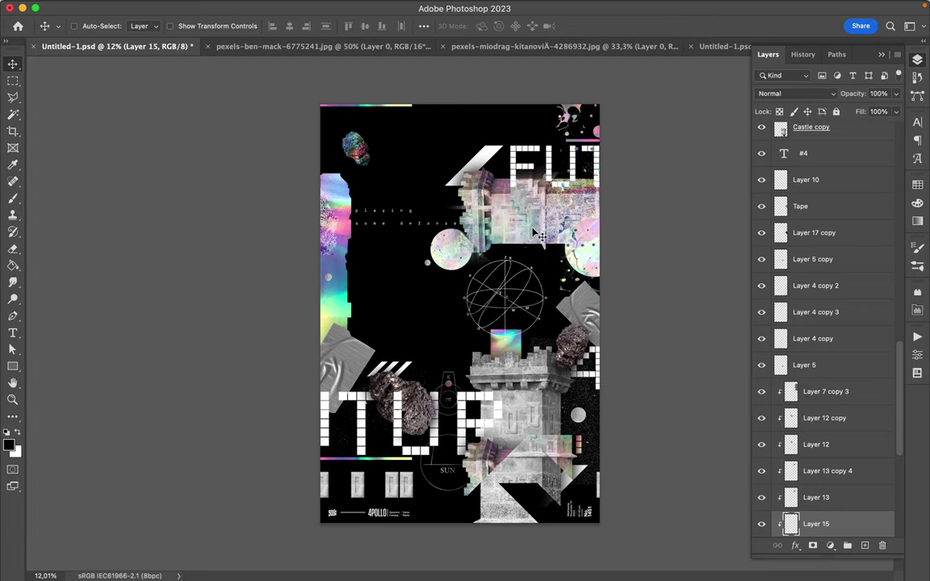
Try a 90°-rotated duplicate of the band above Layer 7 copy 4, then delete it
{"action": "left_click_drag", "start_coordinate": [491, 218], "coordinate": [525, 356]}
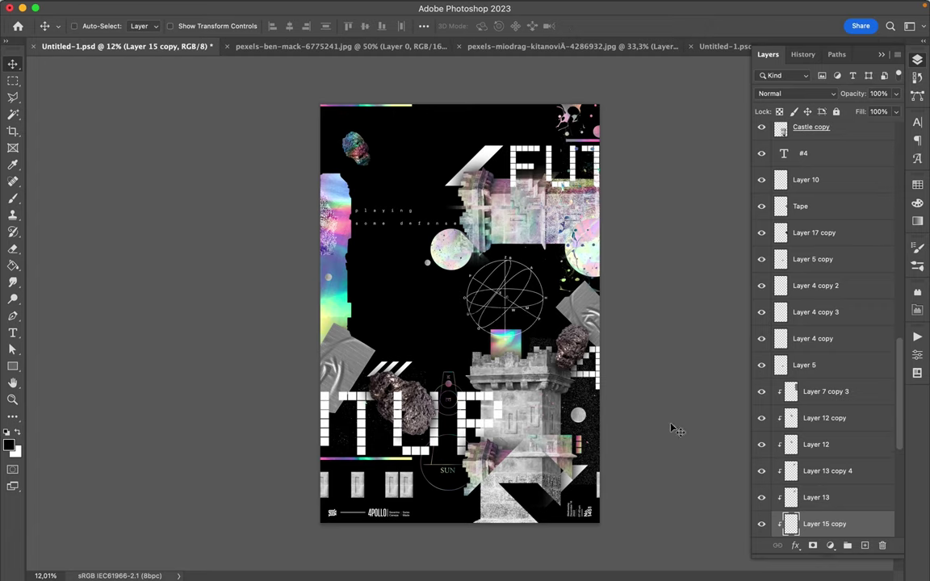
{"action": "left_click_drag", "start_coordinate": [812, 534], "coordinate": [797, 189]}
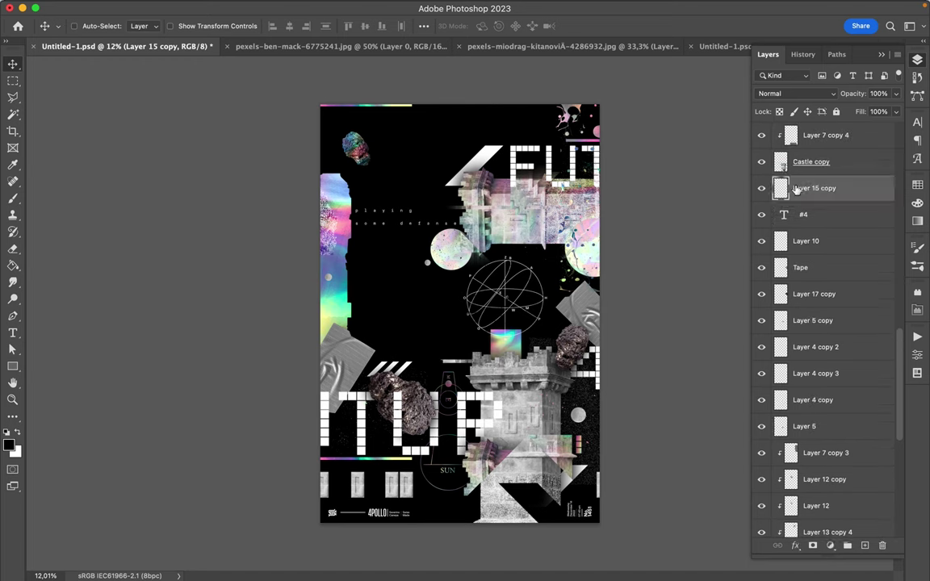
{"action": "key", "text": "ctrl+t"}
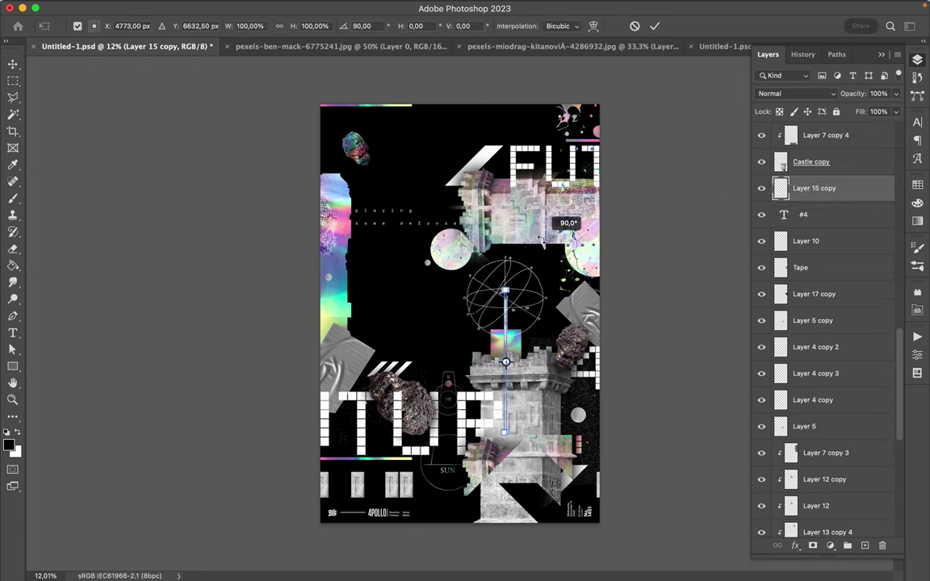
{"action": "key", "text": "Return"}
{"action": "scroll", "coordinate": [771, 211], "scroll_direction": "up", "scroll_amount": 3}
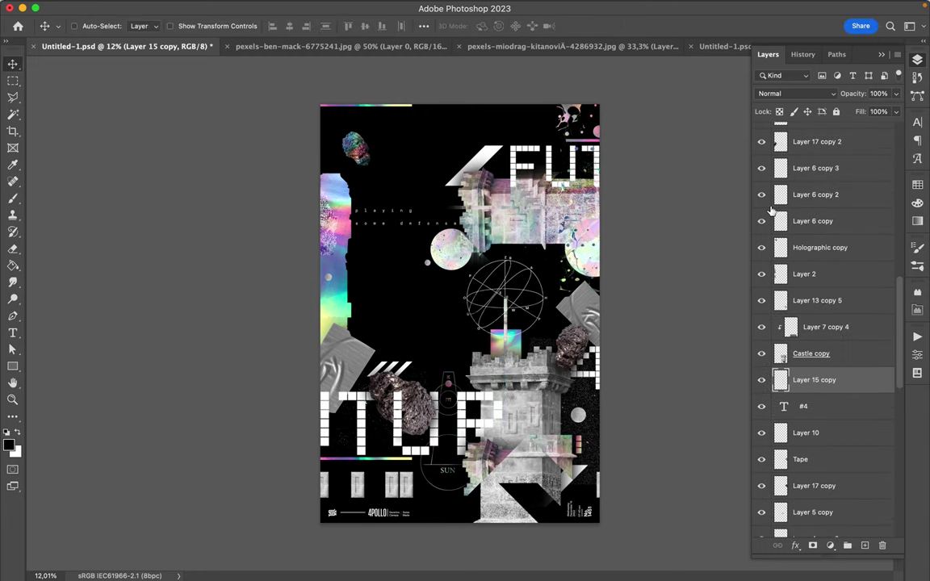
{"action": "left_click_drag", "start_coordinate": [827, 371], "coordinate": [739, 299]}
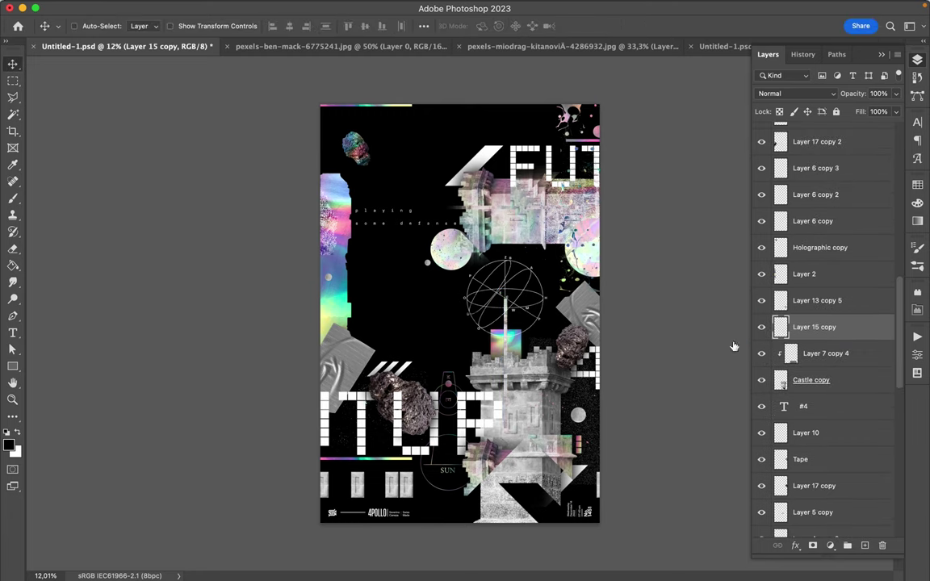
{"action": "left_click_drag", "start_coordinate": [505, 373], "coordinate": [547, 417]}
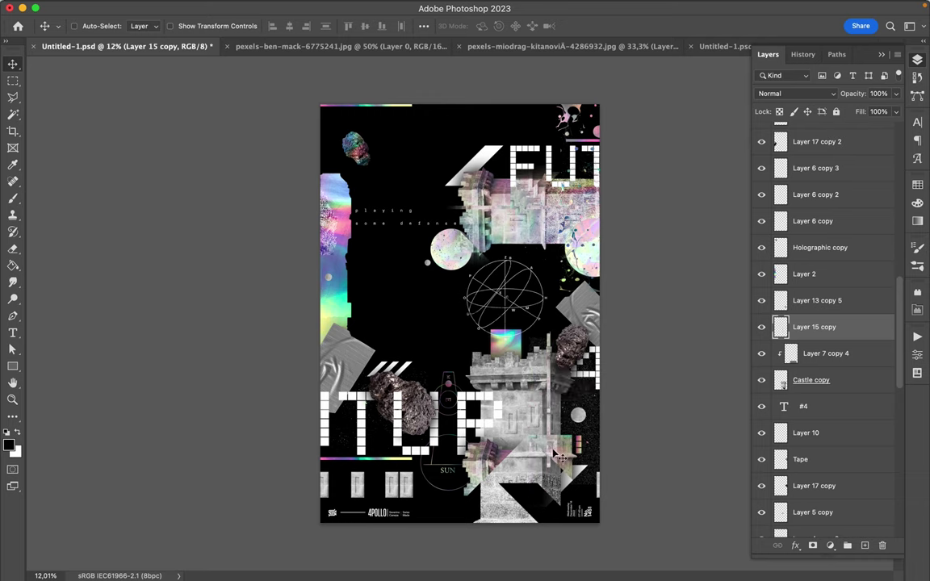
{"action": "key", "text": "Delete"}
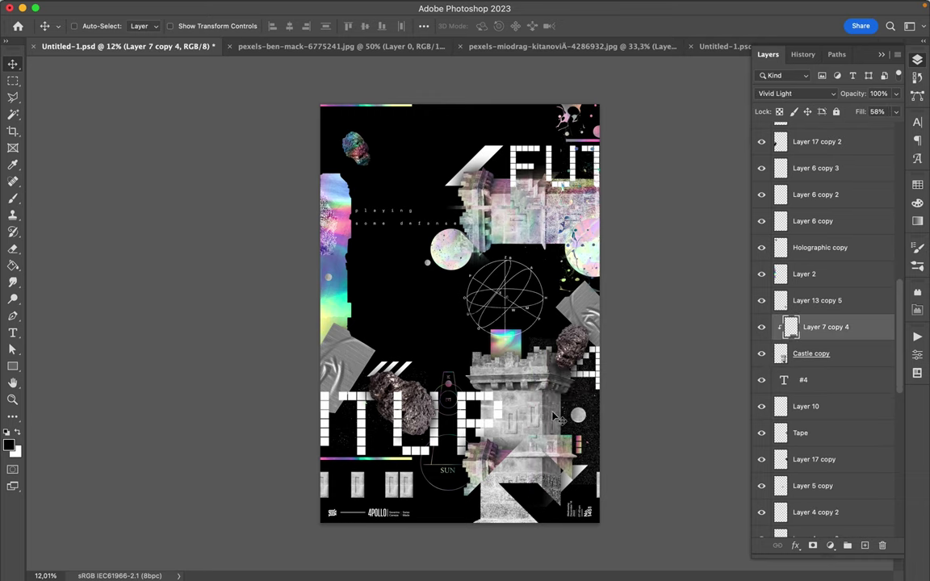
Move Layer 13 copy 5 down 20 px and Layer 14's glitch fragment down 151 px
{"action": "mouse_move", "coordinate": [553, 445]}
{"action": "left_mouse_down"}
{"action": "mouse_move", "coordinate": [554, 425]}
{"action": "mouse_move", "coordinate": [549, 457]}
{"action": "mouse_move", "coordinate": [549, 448]}
{"action": "left_mouse_up"}
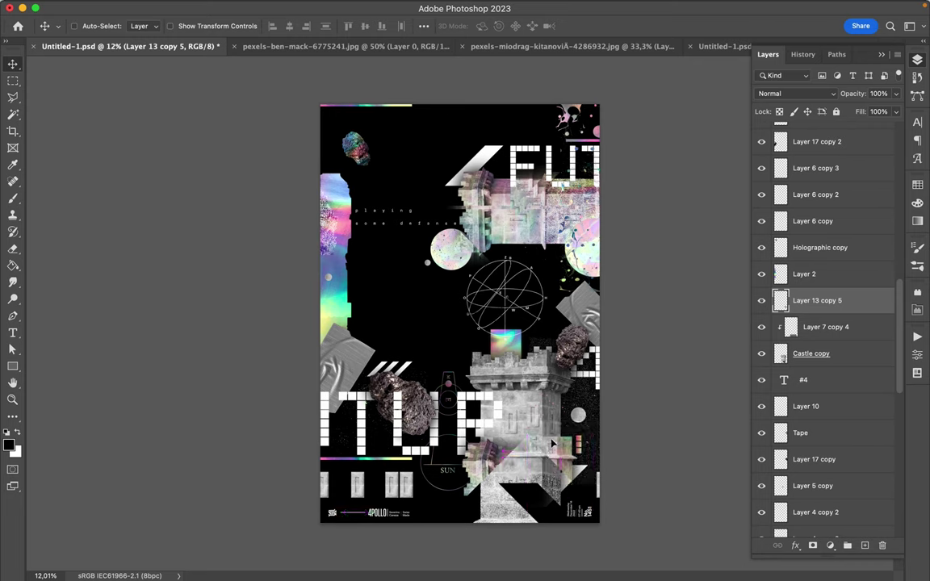
{"action": "left_click_drag", "start_coordinate": [553, 445], "coordinate": [553, 447]}
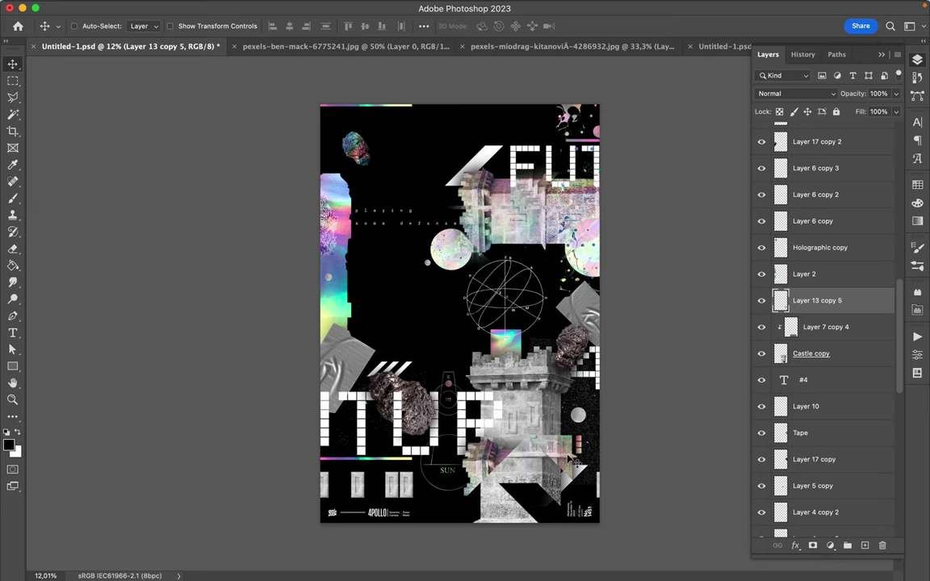
{"action": "key", "text": "ctrl+v"}
{"action": "left_click_drag", "start_coordinate": [487, 456], "coordinate": [493, 485]}
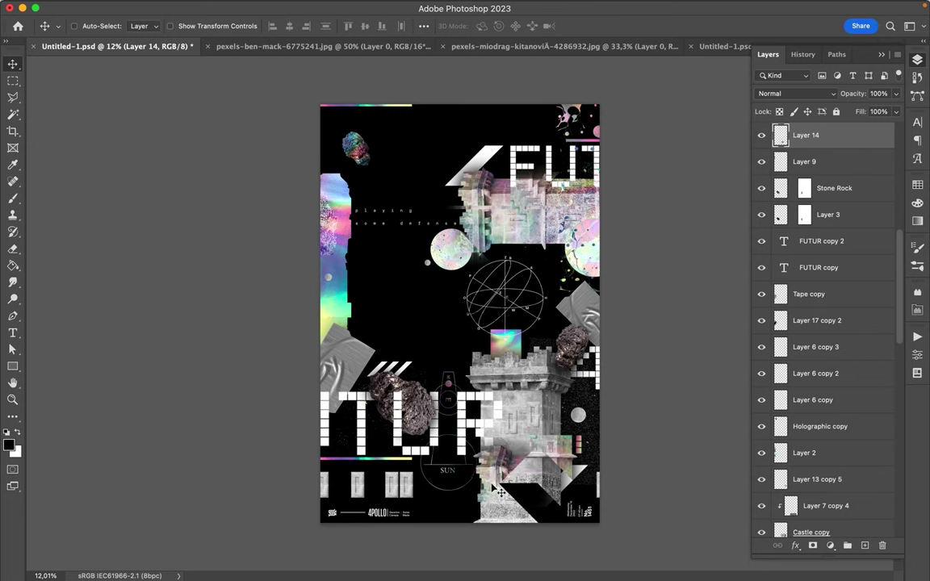
Shift the tower layer 158 px to the left
{"action": "scroll", "coordinate": [501, 494], "scroll_direction": "up", "scroll_amount": 5}
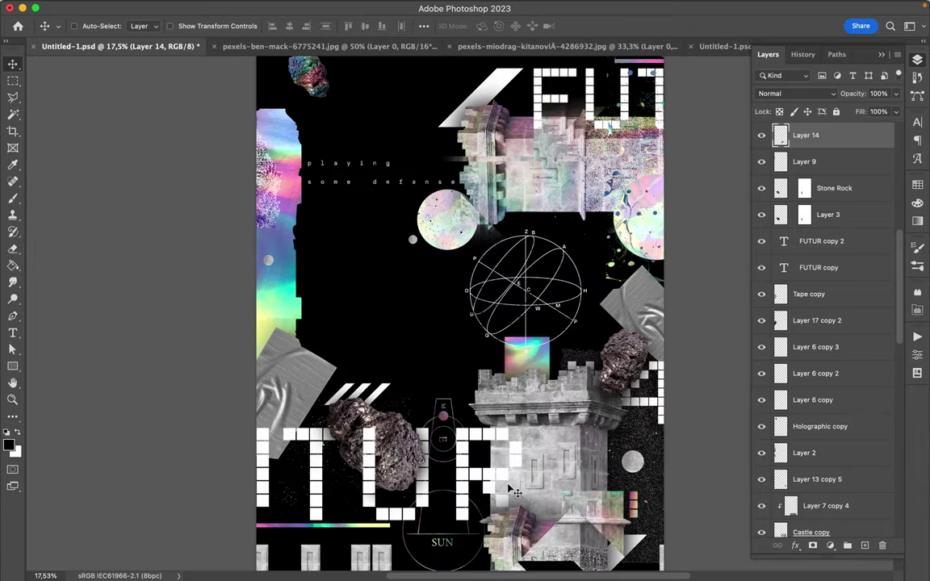
{"action": "scroll", "coordinate": [510, 490], "scroll_direction": "down", "scroll_amount": 5}
{"action": "scroll", "coordinate": [597, 422], "scroll_direction": "up", "scroll_amount": 3}
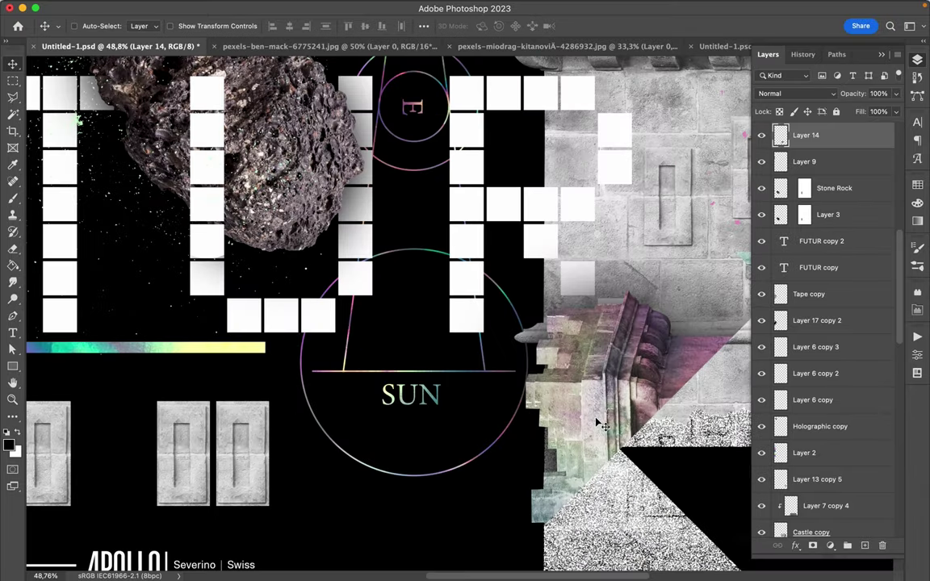
{"action": "scroll", "coordinate": [598, 421], "scroll_direction": "right", "scroll_amount": 2}
{"action": "left_click_drag", "start_coordinate": [597, 422], "coordinate": [530, 375]}
Place Layer 13 copy 5's holographic fragment higher over the tower's upper stonework, then zoom out
{"action": "scroll", "coordinate": [539, 439], "scroll_direction": "down", "scroll_amount": 2}
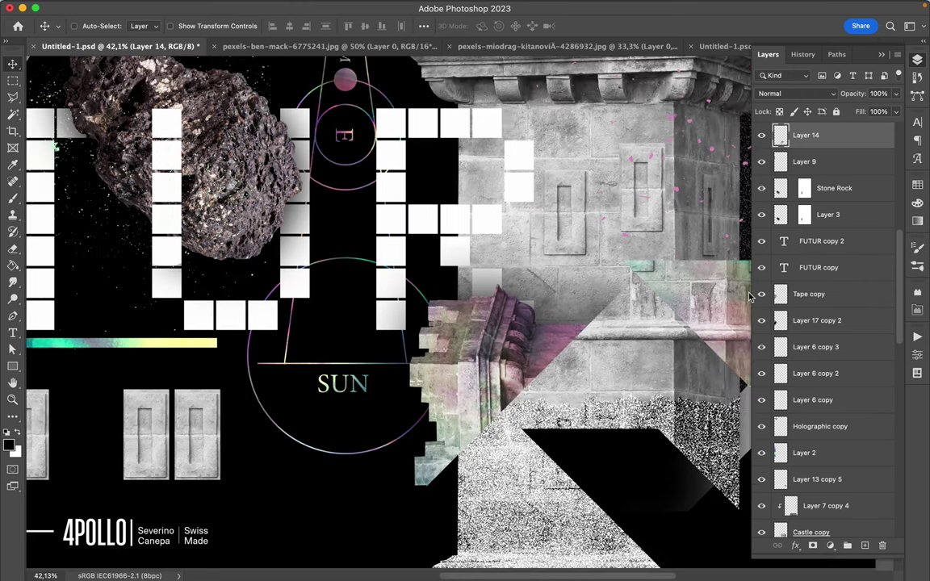
{"action": "scroll", "coordinate": [687, 299], "scroll_direction": "right", "scroll_amount": 5}
{"action": "left_click_drag", "start_coordinate": [593, 275], "coordinate": [615, 297]}
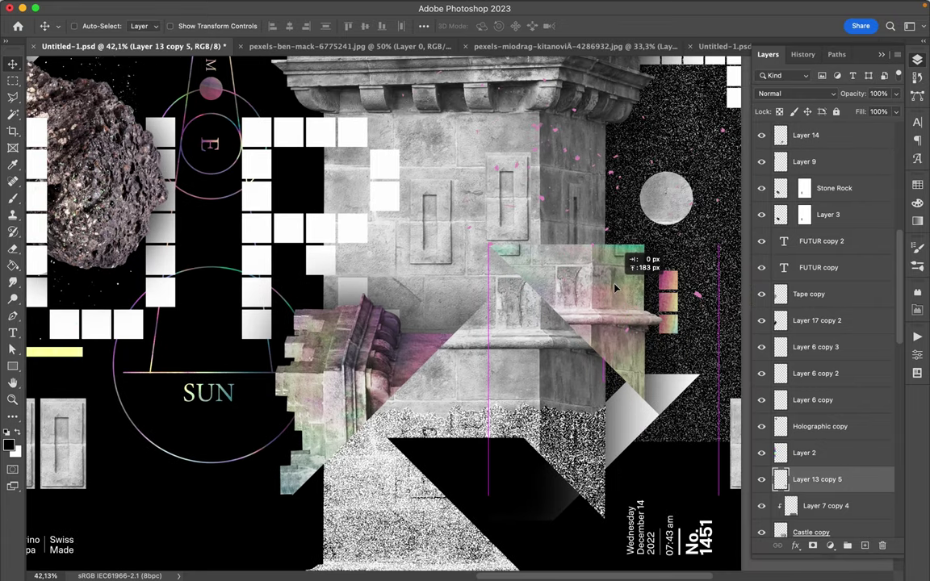
{"action": "left_click_drag", "start_coordinate": [614, 288], "coordinate": [612, 275]}
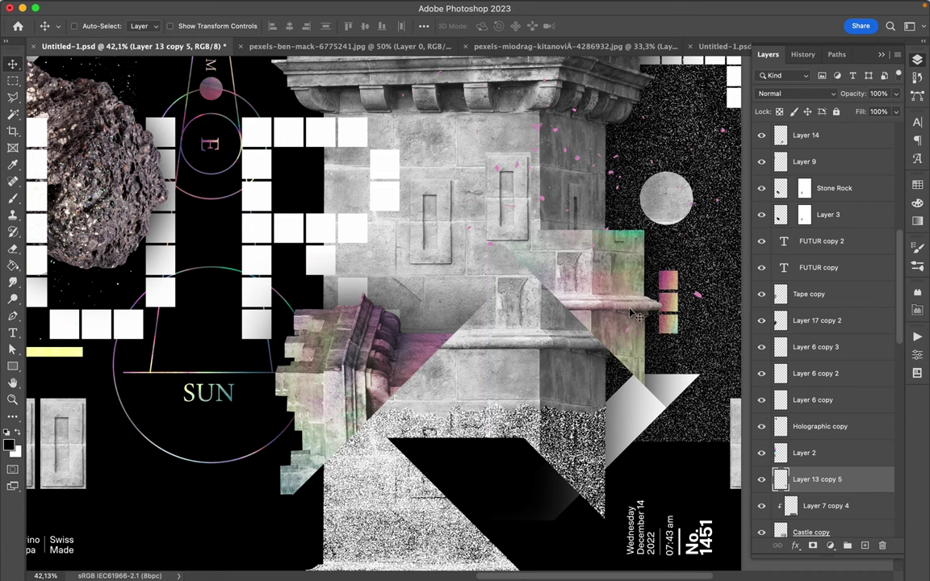
{"action": "scroll", "coordinate": [660, 314], "scroll_direction": "down", "scroll_amount": 3}
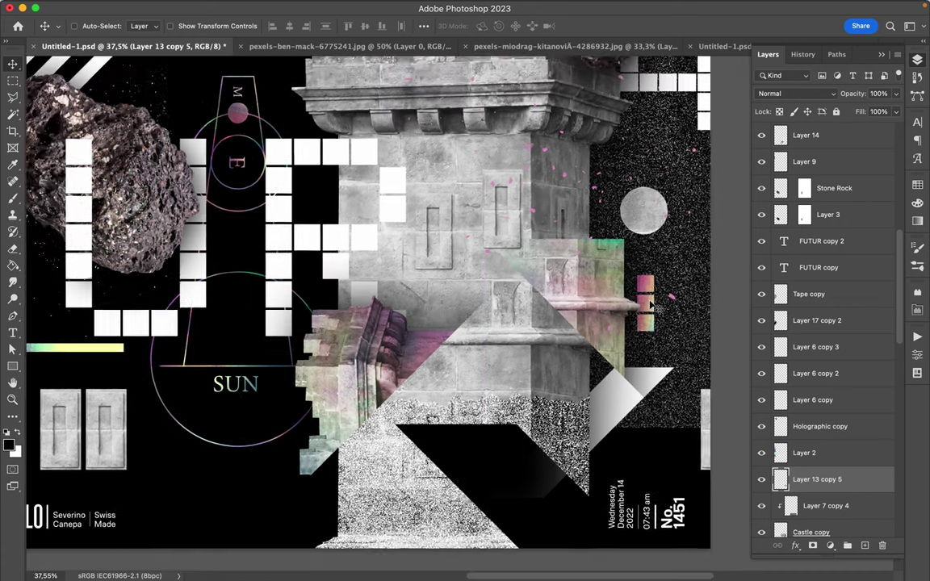
{"action": "scroll", "coordinate": [655, 308], "scroll_direction": "down", "scroll_amount": 3}
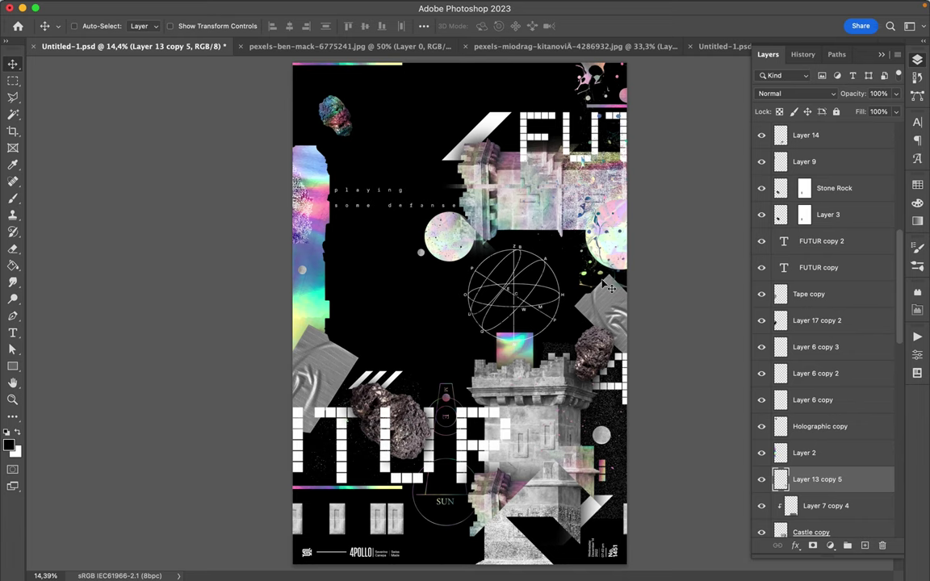
Duplicate the 'playing some defense' caption just below and retype it as 'future'
{"action": "left_click", "coordinate": [407, 208], "text": "super"}
{"action": "left_click_drag", "start_coordinate": [407, 208], "coordinate": [420, 331]}
{"action": "double_click", "coordinate": [420, 331]}
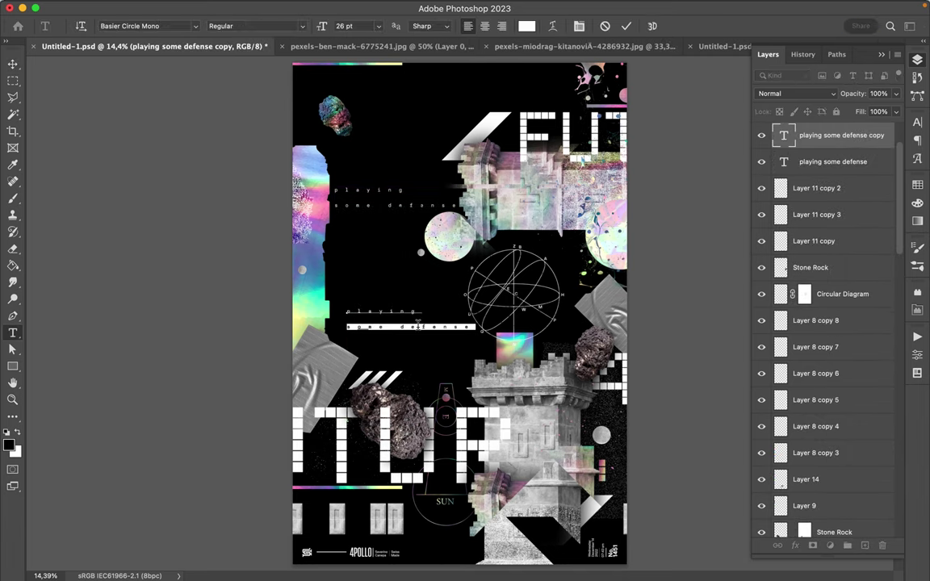
{"action": "key", "text": "ctrl+a"}
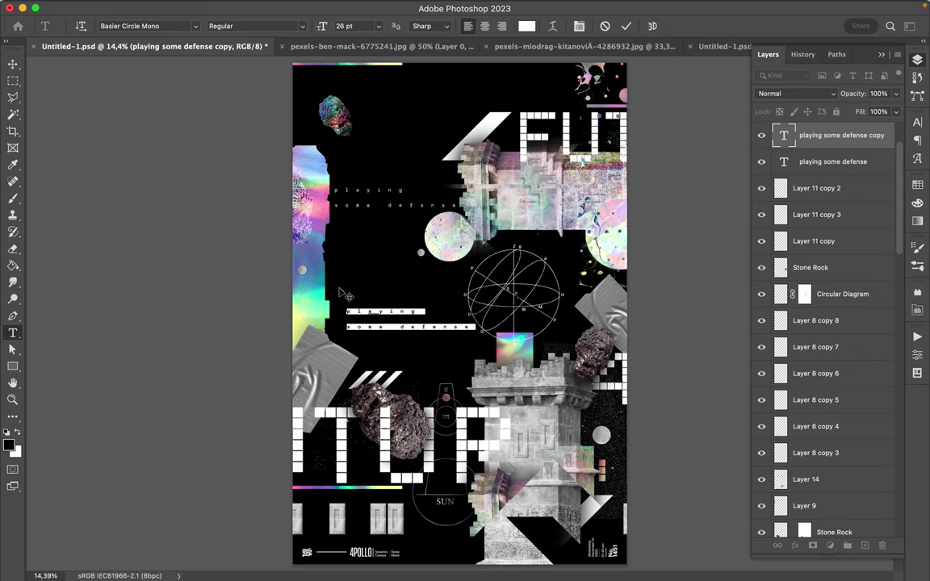
{"action": "type", "text": "future"}
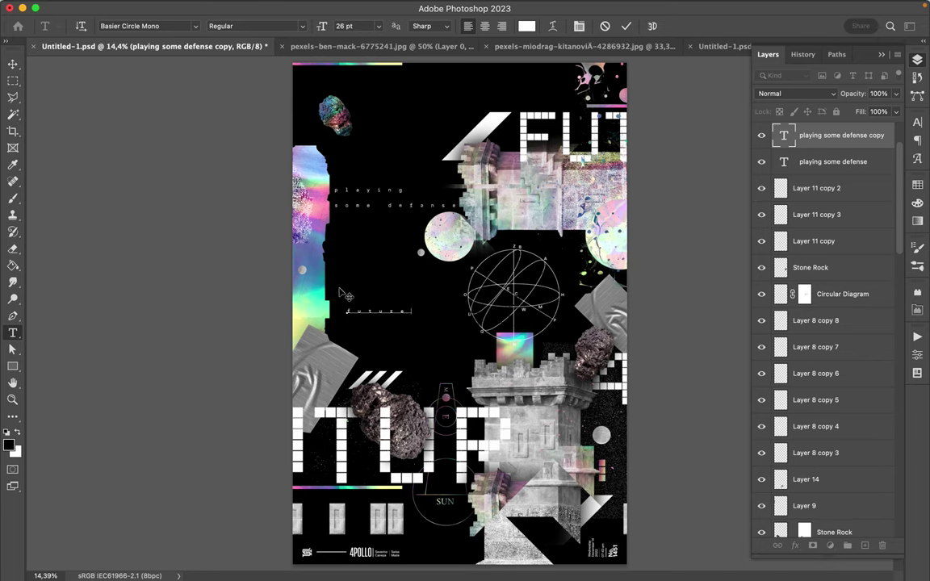
{"action": "key", "text": "ctrl+Return"}
{"action": "key", "text": "v"}
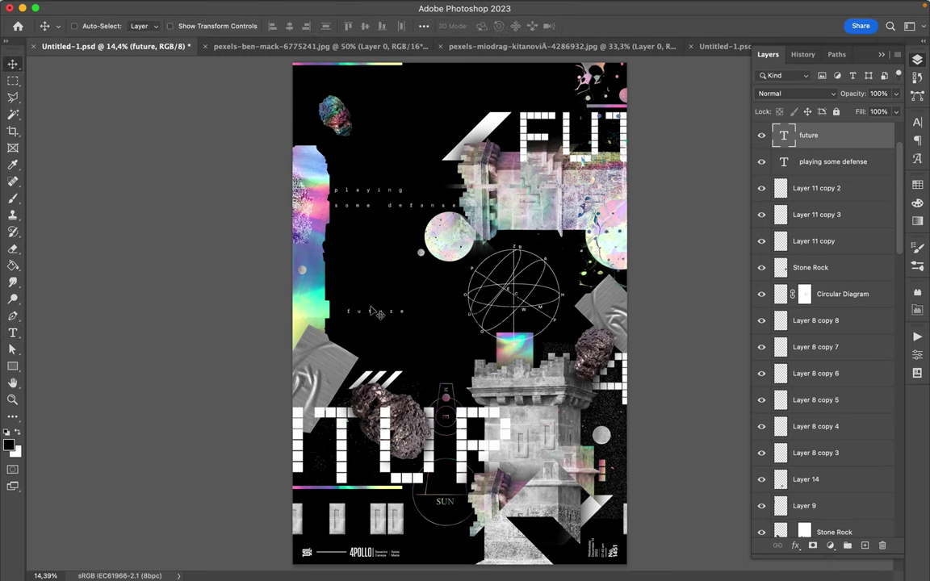
Delete the final e so the copied caption reads 'futur'
{"action": "key", "text": "ctrl+plus"}
{"action": "scroll", "coordinate": [376, 313], "scroll_direction": "up", "scroll_amount": 3}
{"action": "scroll", "coordinate": [377, 313], "scroll_direction": "left", "scroll_amount": 3}
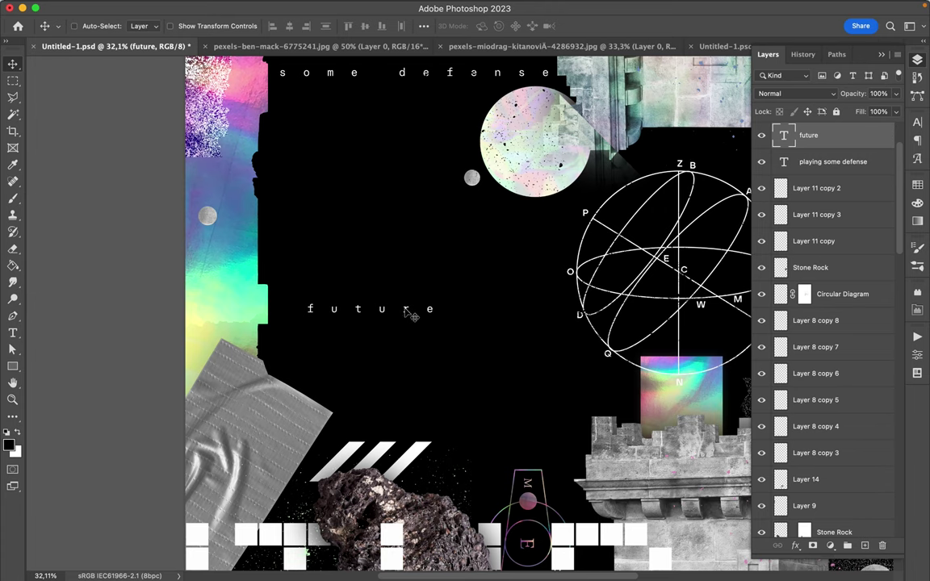
{"action": "double_click", "coordinate": [429, 311]}
{"action": "left_click", "coordinate": [429, 308]}
{"action": "key", "text": "BackSpace"}
{"action": "key", "text": "super+Return"}
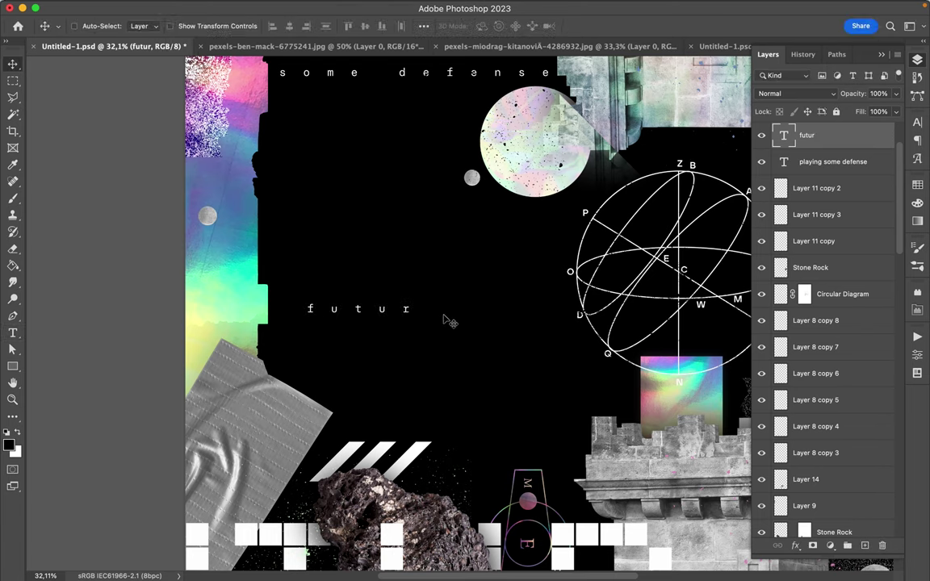
{"action": "double_click", "coordinate": [402, 309]}
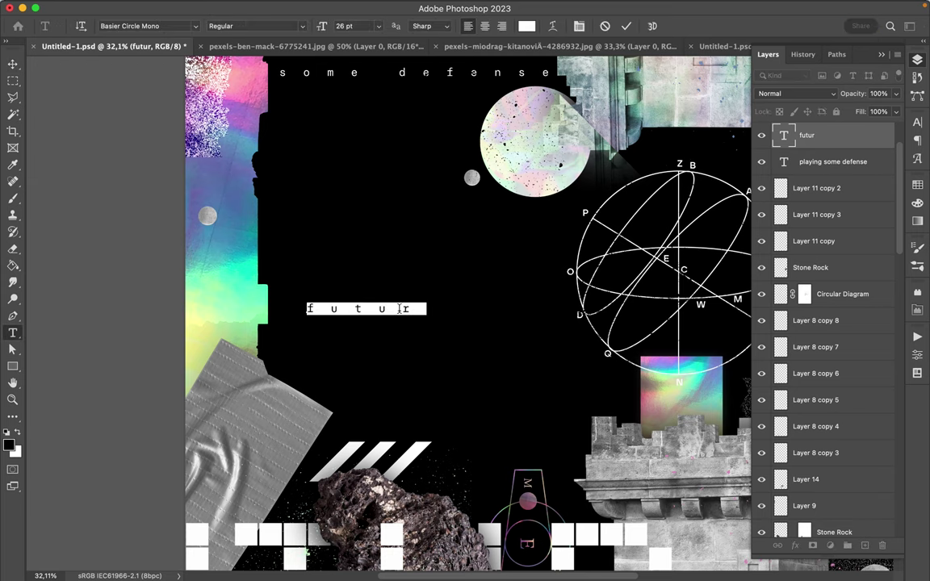
In the Character panel, try futur letter spacing of 320, 3420, 4910 and 102490
{"action": "left_click", "coordinate": [918, 123]}
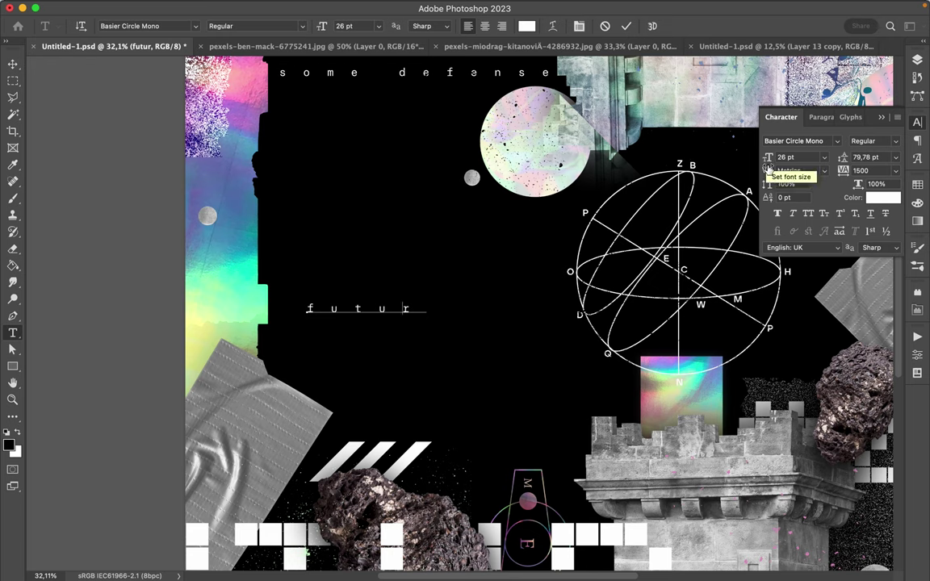
{"action": "left_click", "coordinate": [822, 171]}
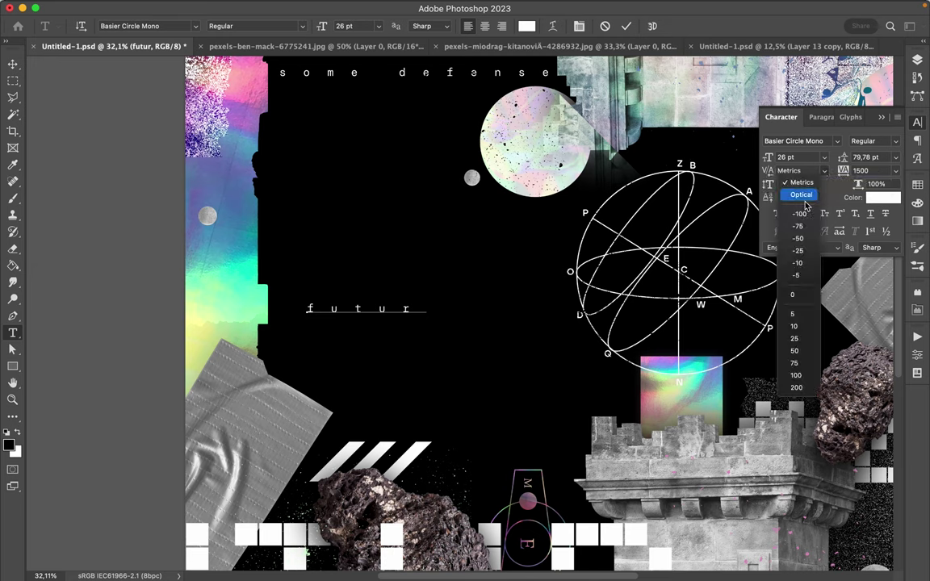
{"action": "left_click", "coordinate": [798, 171]}
{"action": "type", "text": "320"}
{"action": "key", "text": "Return"}
{"action": "type", "text": "3420"}
{"action": "key", "text": "Return"}
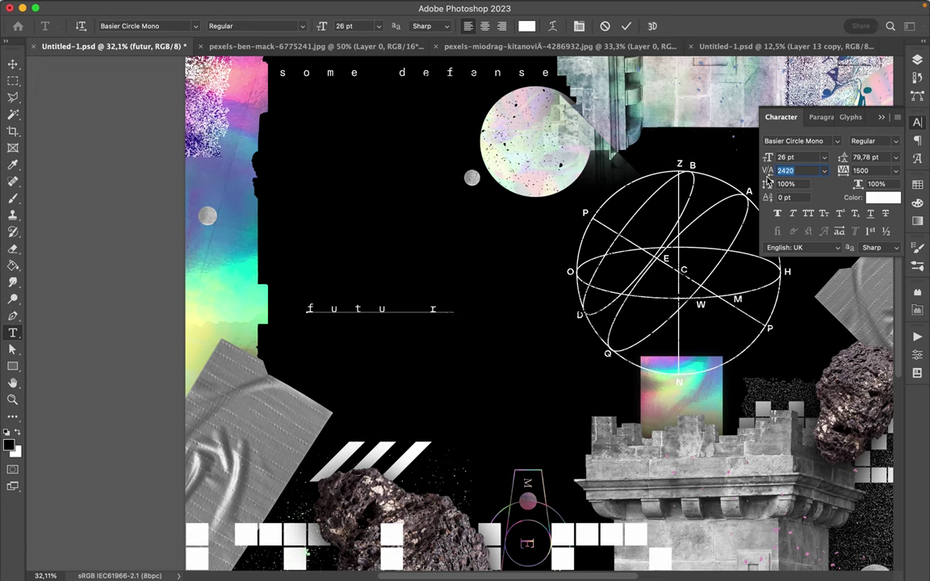
{"action": "type", "text": "4910"}
{"action": "key", "text": "Return"}
{"action": "type", "text": "102490"}
{"action": "key", "text": "Return"}
Reset to Metrics, then widen futur's spacing through 700, 2480 and 4910 to 7380
{"action": "left_click", "coordinate": [824, 170]}
{"action": "left_click", "coordinate": [804, 181]}
{"action": "left_click", "coordinate": [807, 171]}
{"action": "type", "text": "700"}
{"action": "key", "text": "Return"}
{"action": "type", "text": "2480"}
{"action": "key", "text": "Return"}
{"action": "type", "text": "4910"}
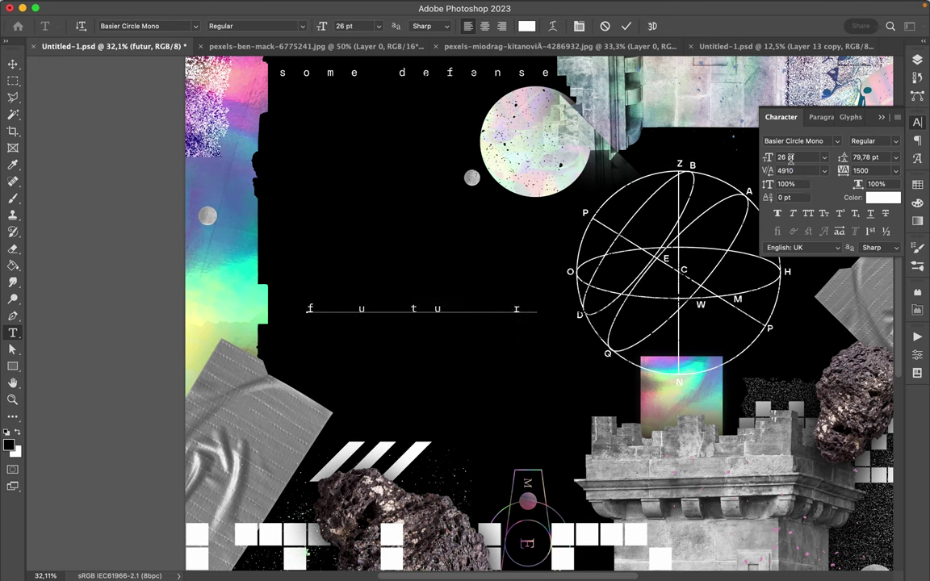
{"action": "key", "text": "Return"}
{"action": "type", "text": "7380"}
{"action": "left_click", "coordinate": [11, 68]}
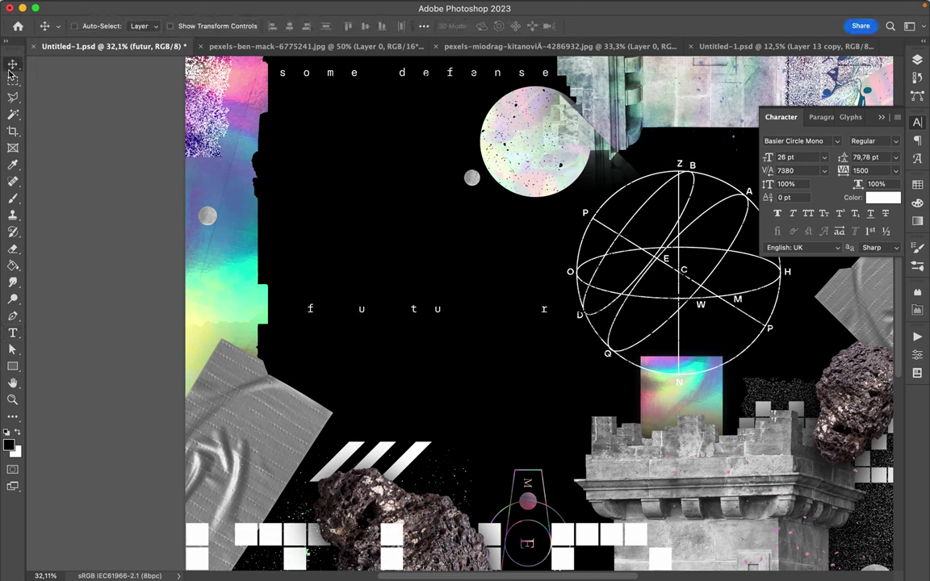
{"action": "key", "text": "ctrl+t"}
Rotate the futur text -90° and place vertical copies along the poster's left-edge holographic strip
{"action": "left_click_drag", "start_coordinate": [455, 270], "coordinate": [330, 215]}
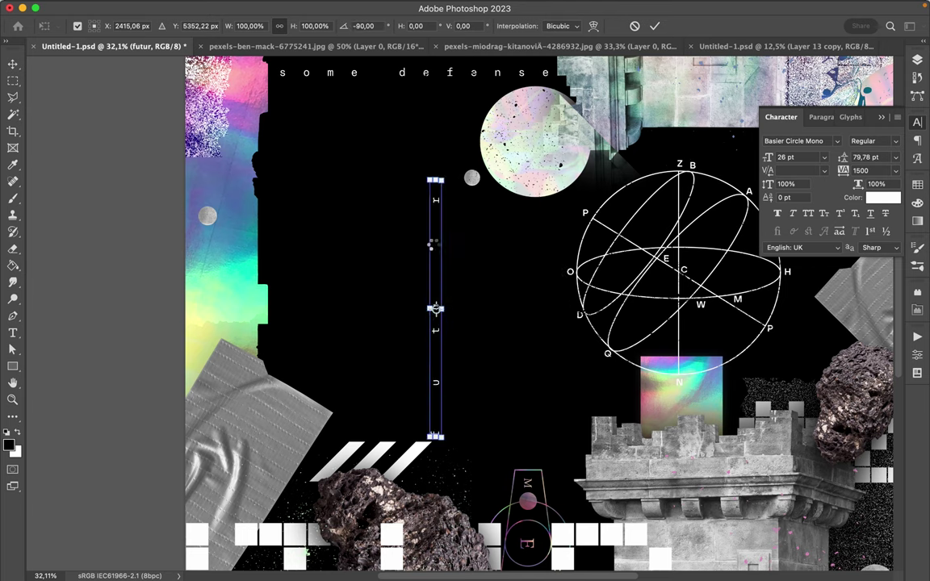
{"action": "key", "text": "Return"}
{"action": "left_click_drag", "start_coordinate": [435, 282], "coordinate": [253, 226]}
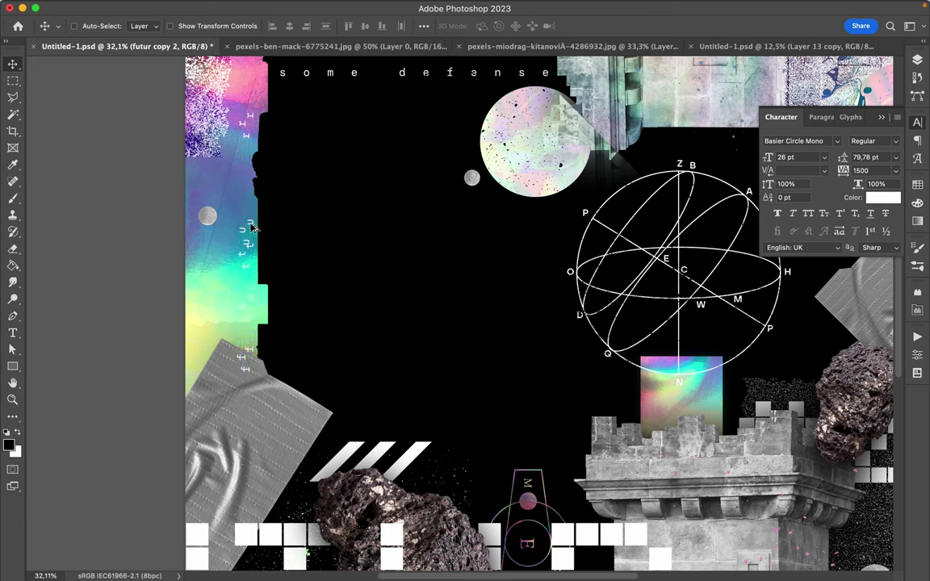
{"action": "double_click", "coordinate": [250, 222]}
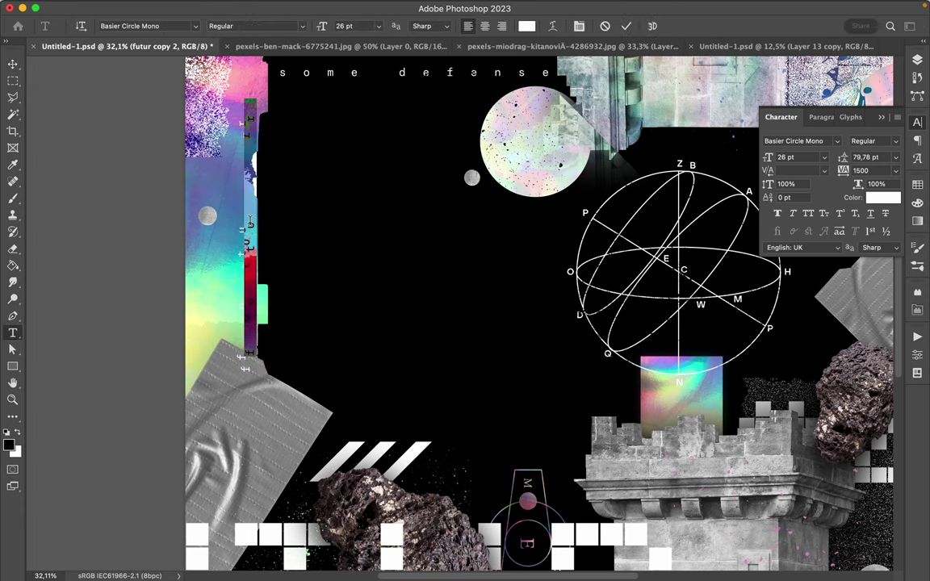
{"action": "key", "text": "Escape"}
{"action": "left_click_drag", "start_coordinate": [252, 232], "coordinate": [260, 259]}
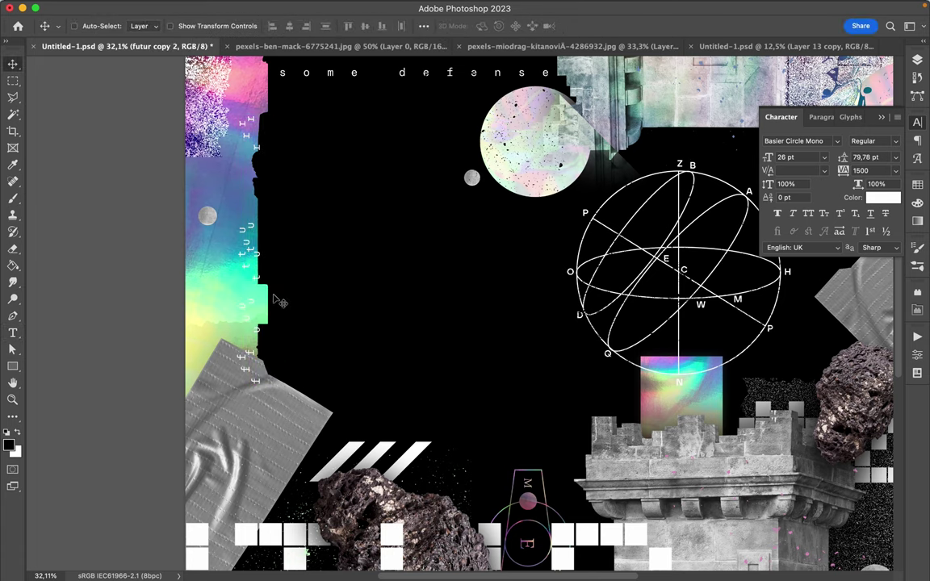
{"action": "key", "text": "super+0"}
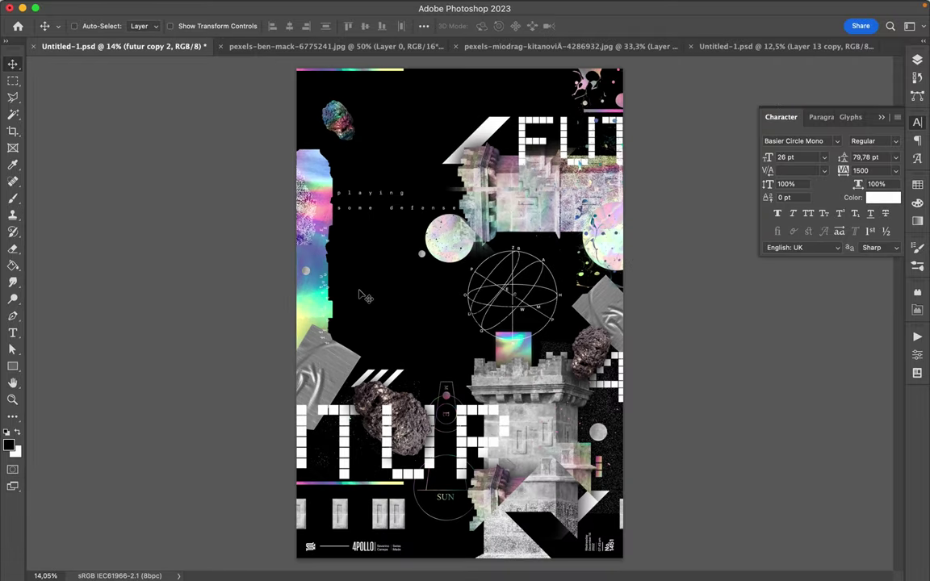
Duplicate the vertical futur text beside the castle tower and save the poster
{"action": "left_click_drag", "start_coordinate": [331, 292], "coordinate": [622, 485]}
{"action": "key", "text": "super"}
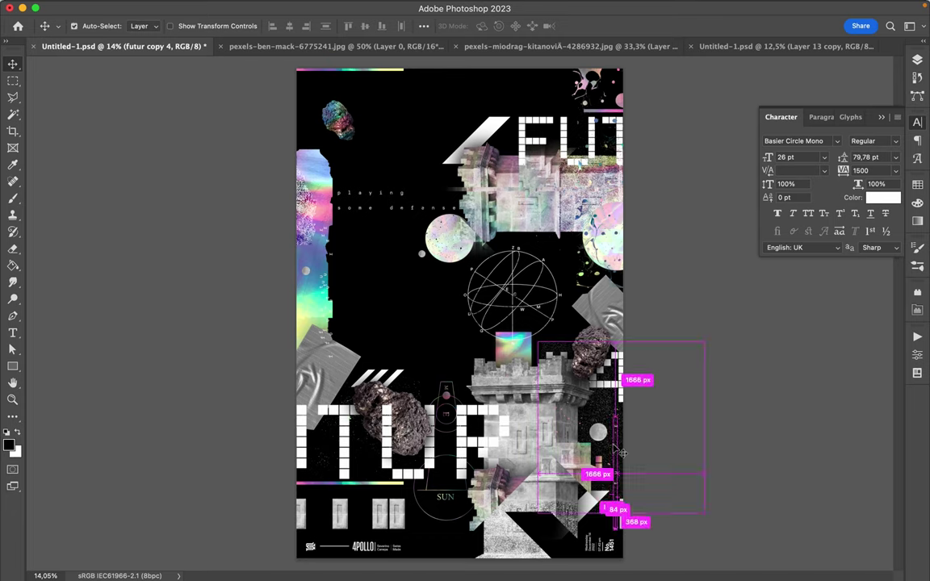
{"action": "key", "text": "super+s"}
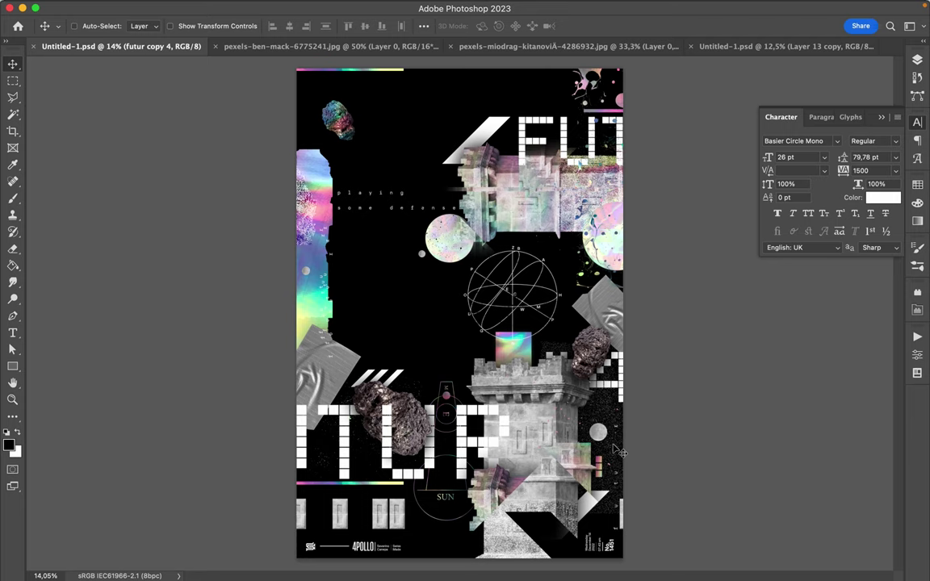
{"action": "left_click", "coordinate": [654, 5]}
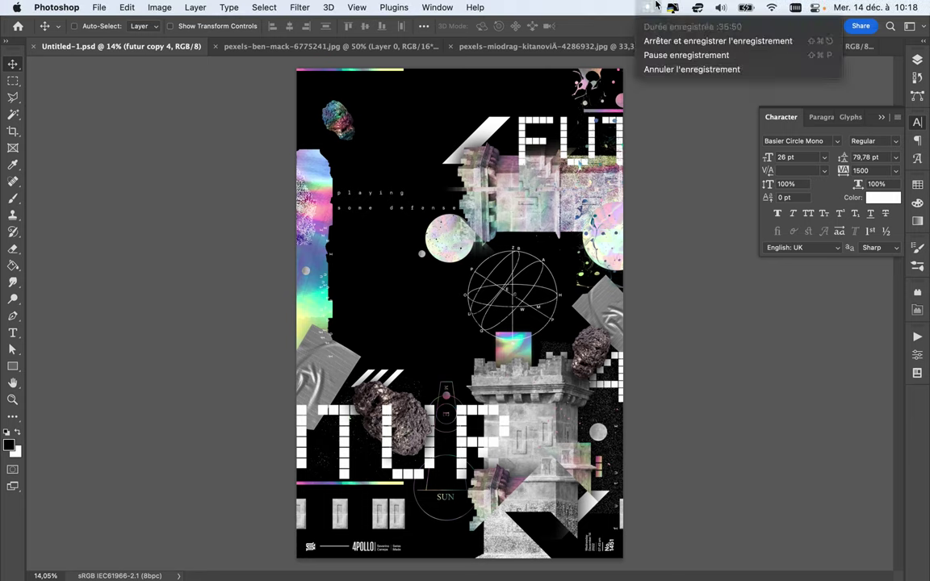
{"action": "left_click", "coordinate": [646, 6]}
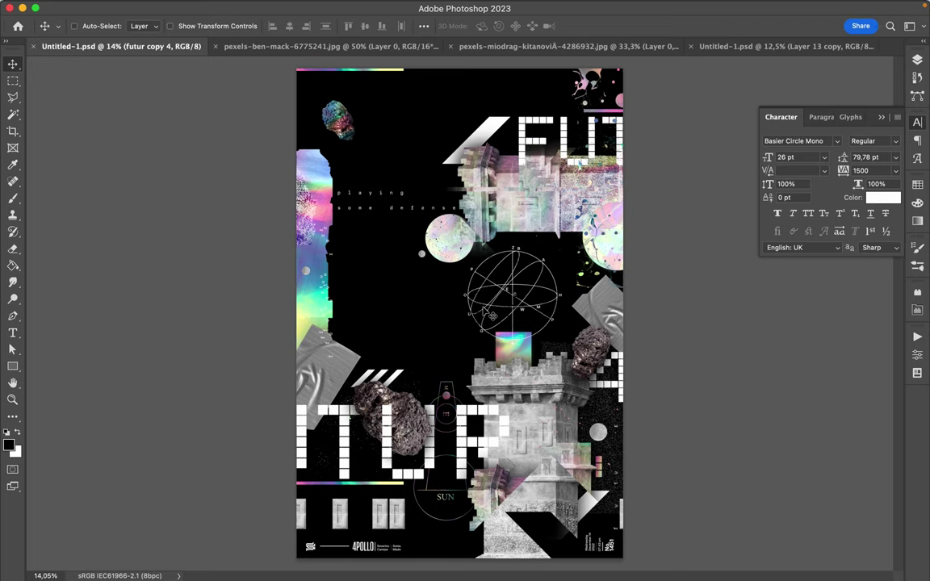
{"action": "left_click", "coordinate": [648, 7]}
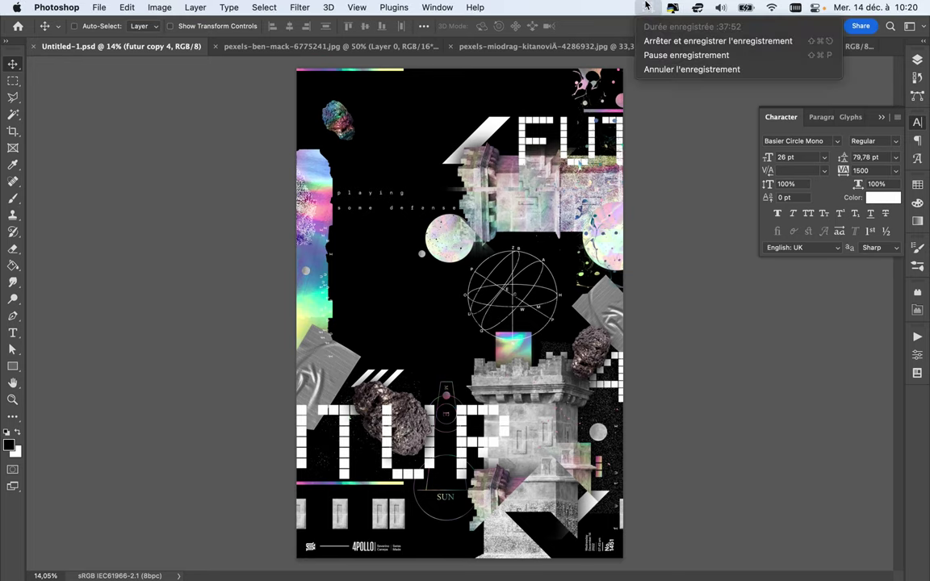
{"action": "left_click", "coordinate": [654, 41]}
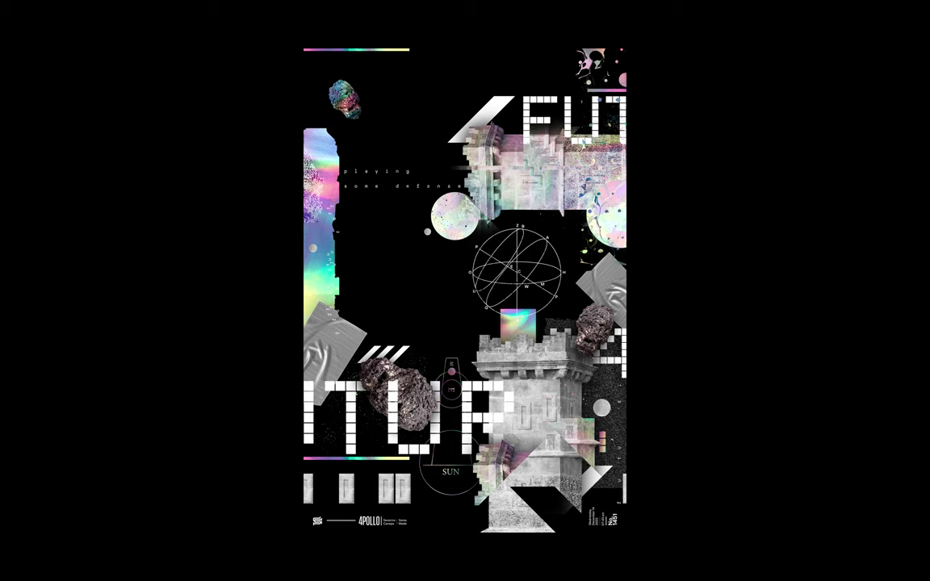